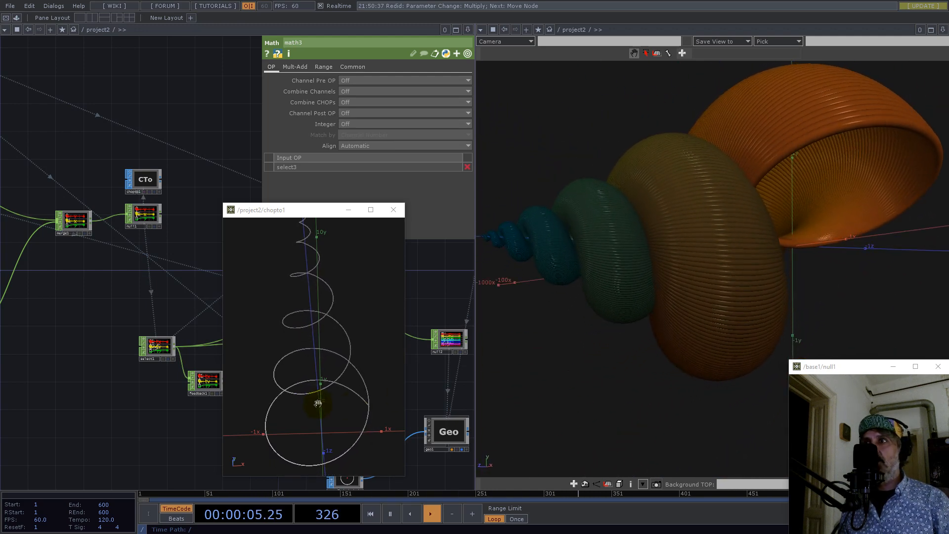
- Close the floating chopto1 viewer and the 3D geometry viewer pane, leaving only the network editor
{"action": "left_click_drag", "start_coordinate": [312, 392], "coordinate": [341, 363]}
{"action": "left_click_drag", "start_coordinate": [626, 265], "coordinate": [808, 276]}
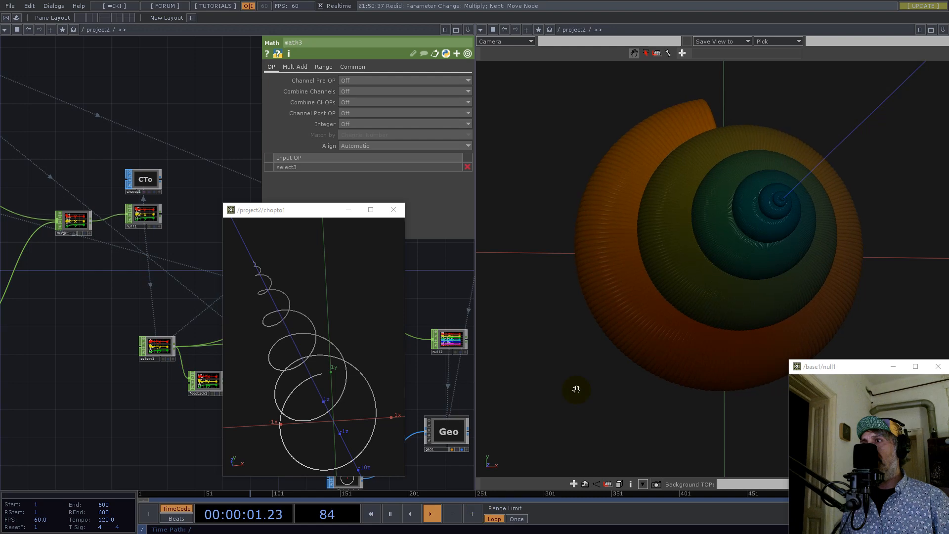
{"action": "left_click", "coordinate": [394, 207]}
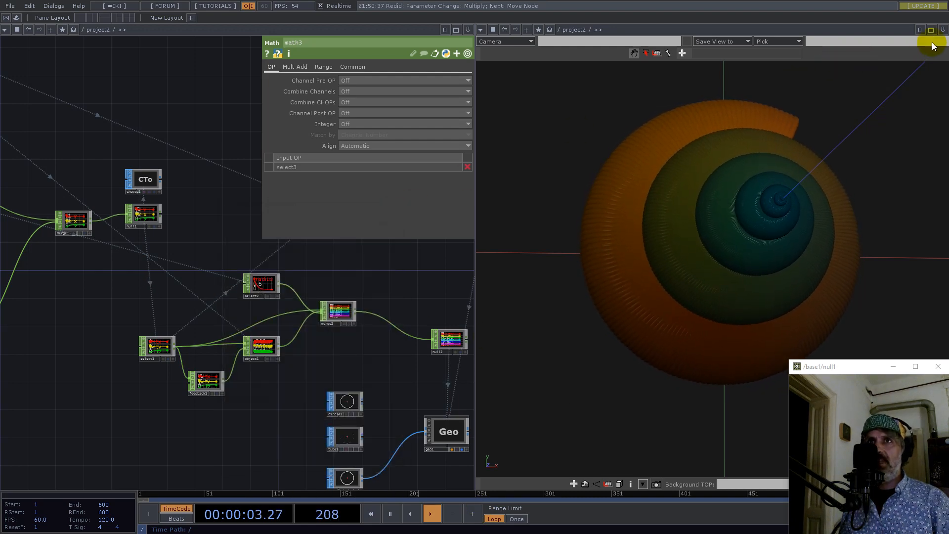
{"action": "left_click", "coordinate": [943, 29]}
{"action": "left_click", "coordinate": [877, 100]}
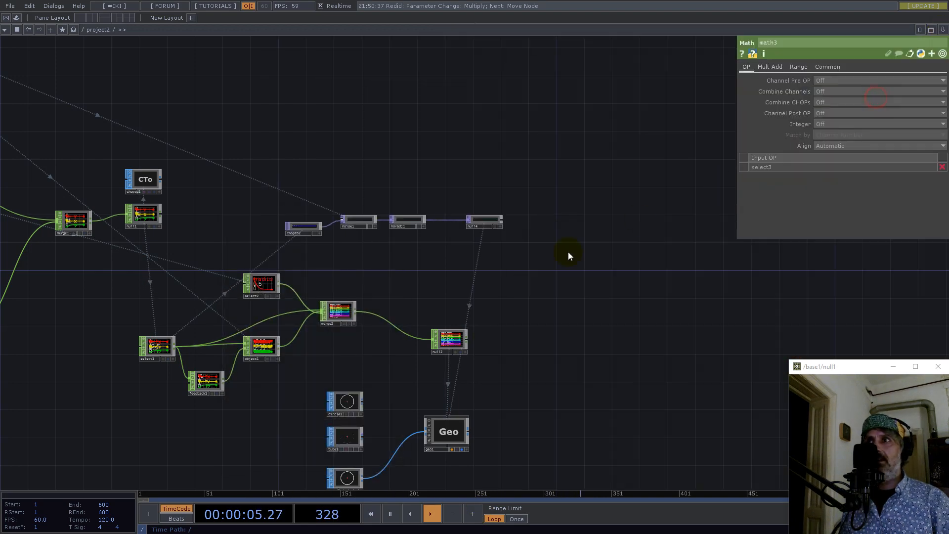
- Leave project2, enter project1 and delete all its default operators
{"action": "scroll", "coordinate": [639, 219], "scroll_direction": "down", "scroll_amount": 10}
{"action": "left_click", "coordinate": [431, 289]}
{"action": "scroll", "coordinate": [431, 290], "scroll_direction": "down", "scroll_amount": 7}
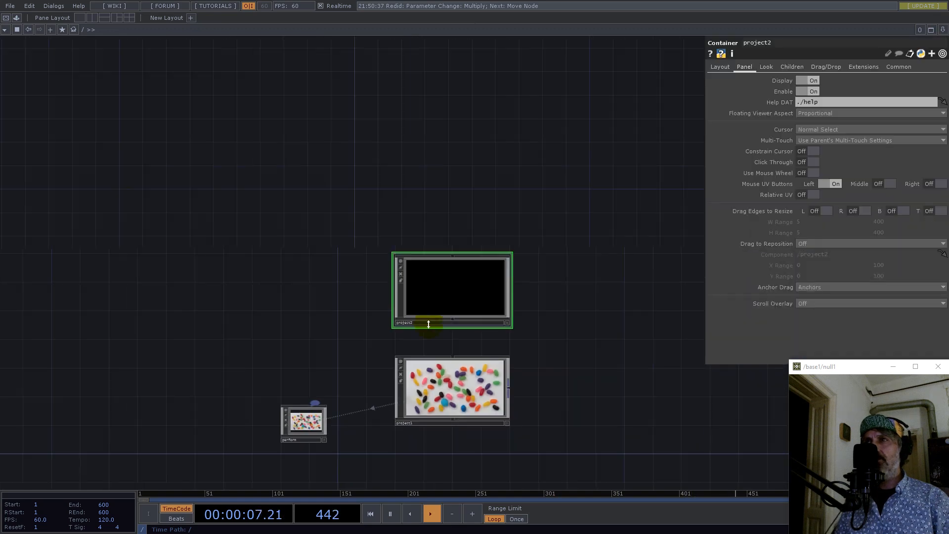
{"action": "left_click", "coordinate": [445, 367]}
{"action": "key", "text": "i"}
{"action": "left_click_drag", "start_coordinate": [290, 176], "coordinate": [789, 413]}
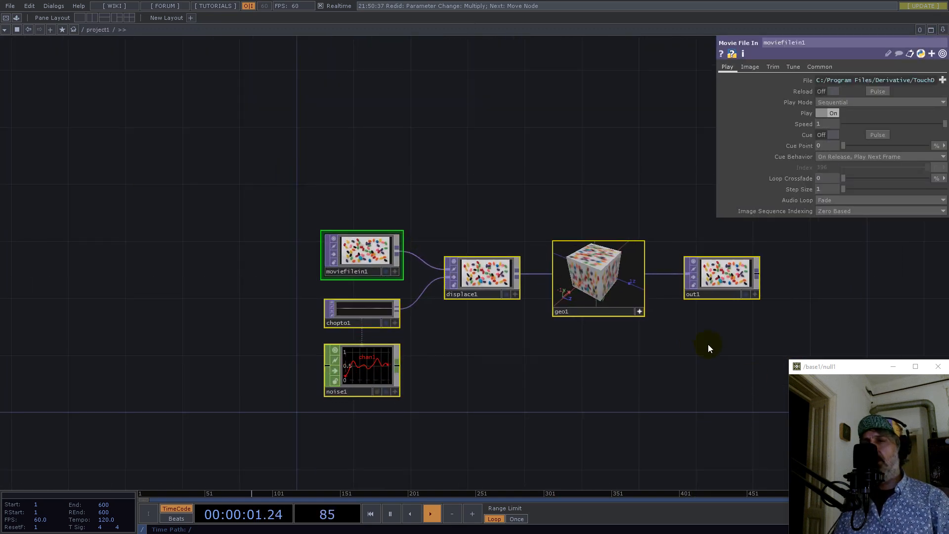
{"action": "key", "text": "Delete"}
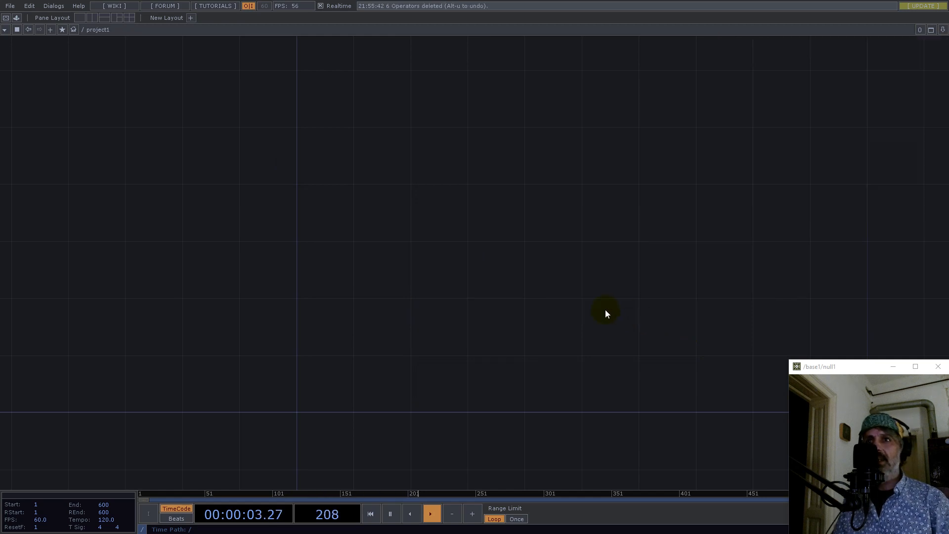
- Add a Constant CHOP to the empty project1 network
{"action": "left_click_drag", "start_coordinate": [313, 357], "coordinate": [354, 277]}
{"action": "scroll", "coordinate": [314, 305], "scroll_direction": "up", "scroll_amount": 3}
{"action": "key", "text": "Tab"}
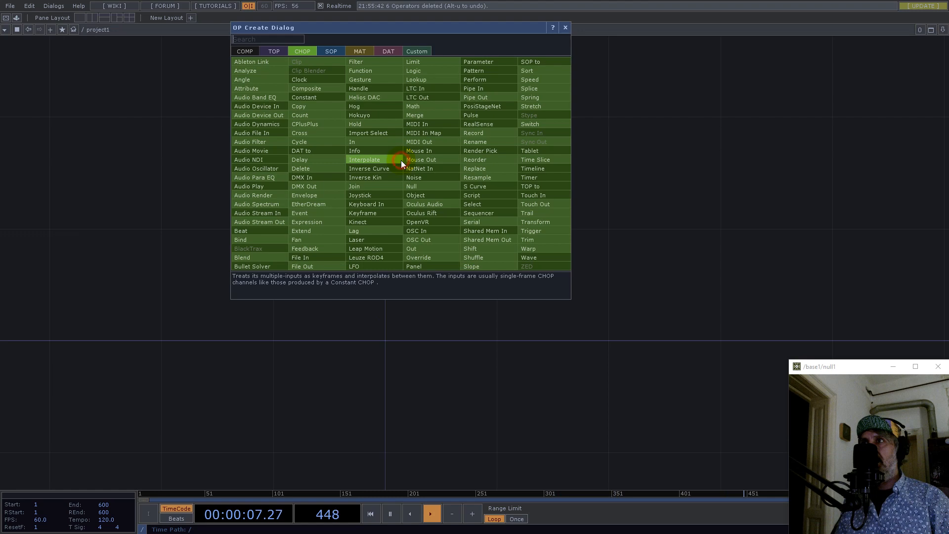
{"action": "type", "text": "con"}
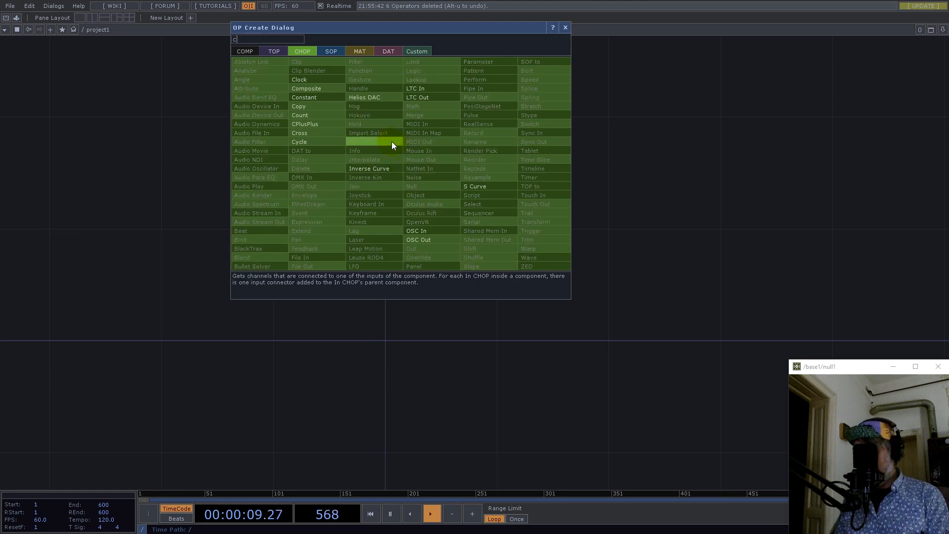
{"action": "left_click", "coordinate": [319, 97]}
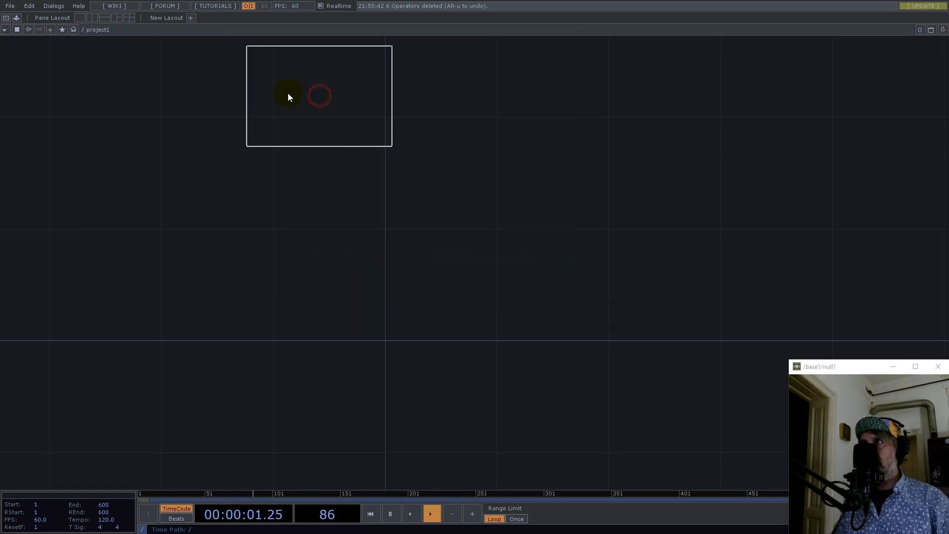
{"action": "left_click", "coordinate": [447, 269]}
- Name the Constant CHOP's first channel k and set its value to 1
{"action": "left_click", "coordinate": [794, 80]}
{"action": "type", "text": "k"}
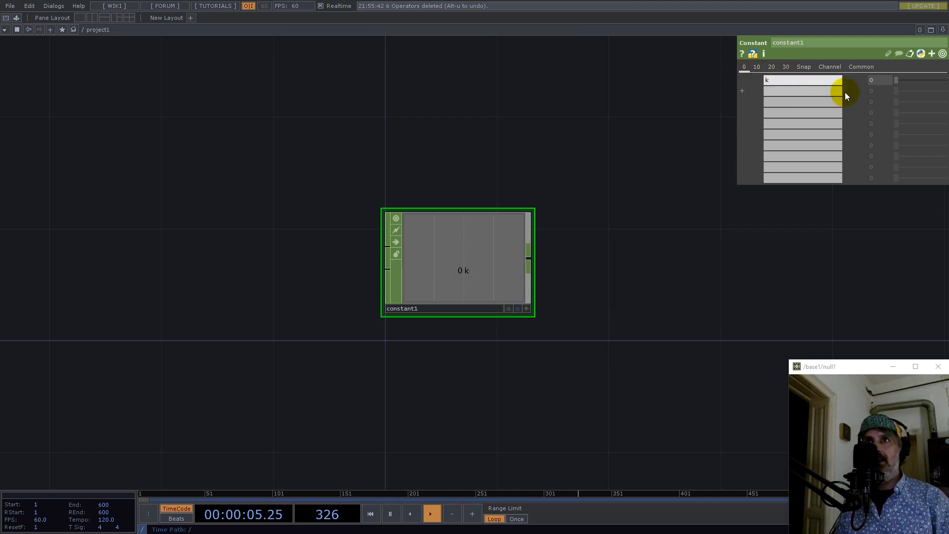
{"action": "left_click", "coordinate": [882, 79]}
{"action": "type", "text": "1"}
{"action": "key", "text": "Return"}
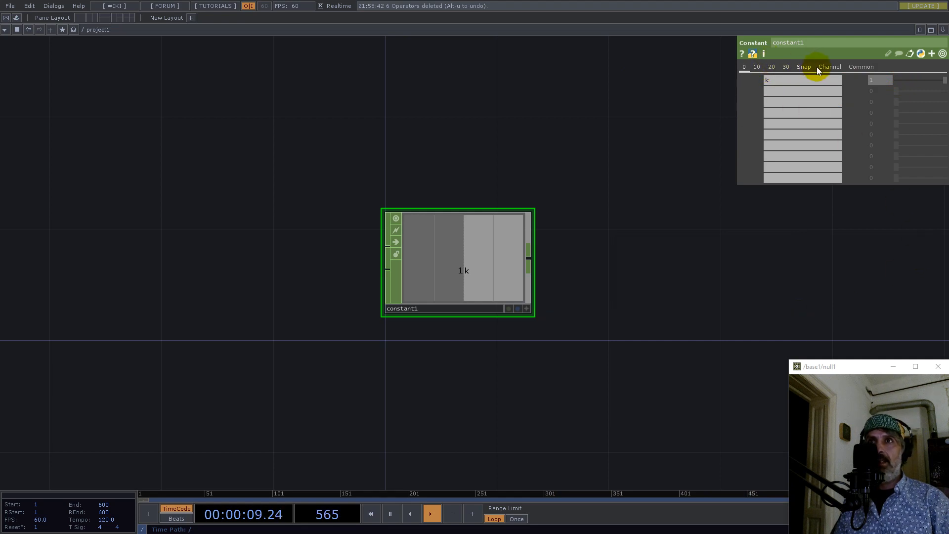
- Turn off Single Sample on constant1, set its End to 3 in samples, and check the operator's info
{"action": "left_click", "coordinate": [829, 67]}
{"action": "left_click", "coordinate": [829, 80]}
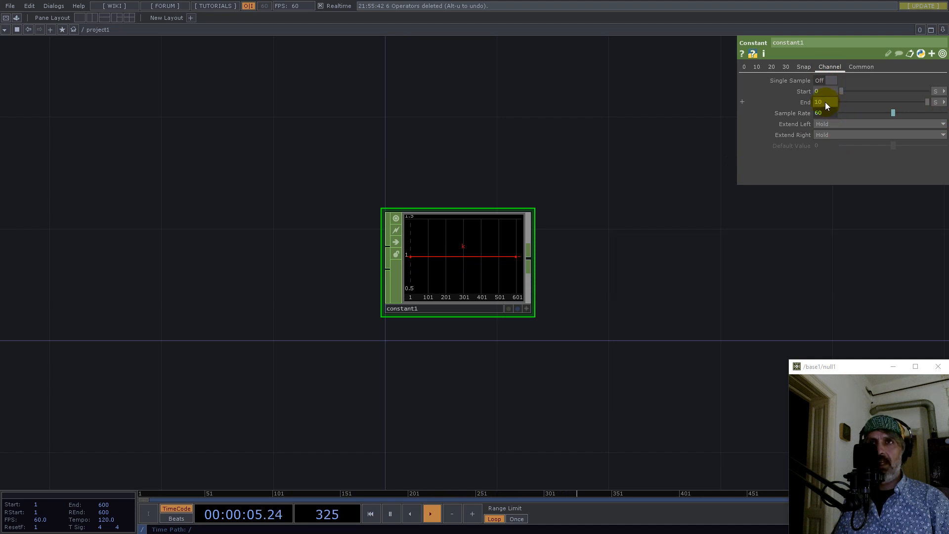
{"action": "left_click", "coordinate": [939, 102]}
{"action": "left_click", "coordinate": [939, 112]}
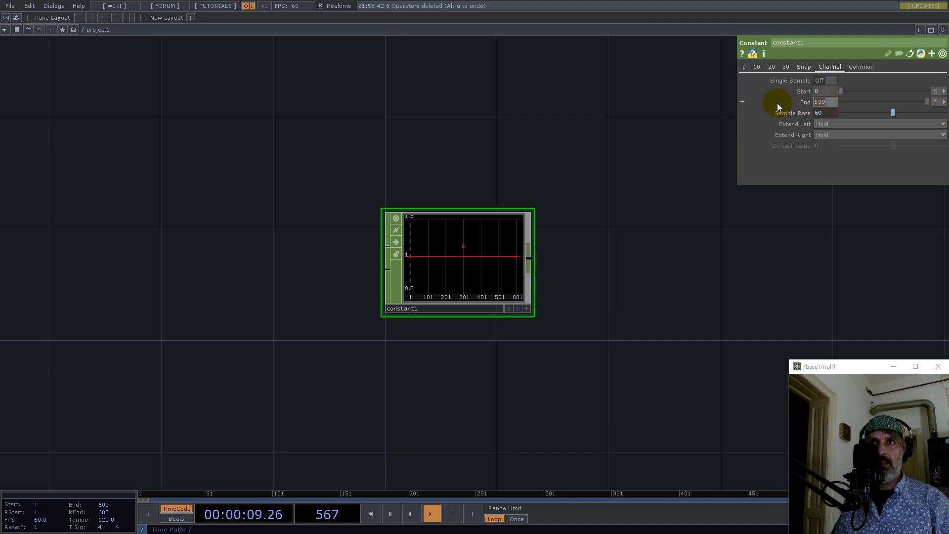
{"action": "type", "text": "3"}
{"action": "key", "text": "Return"}
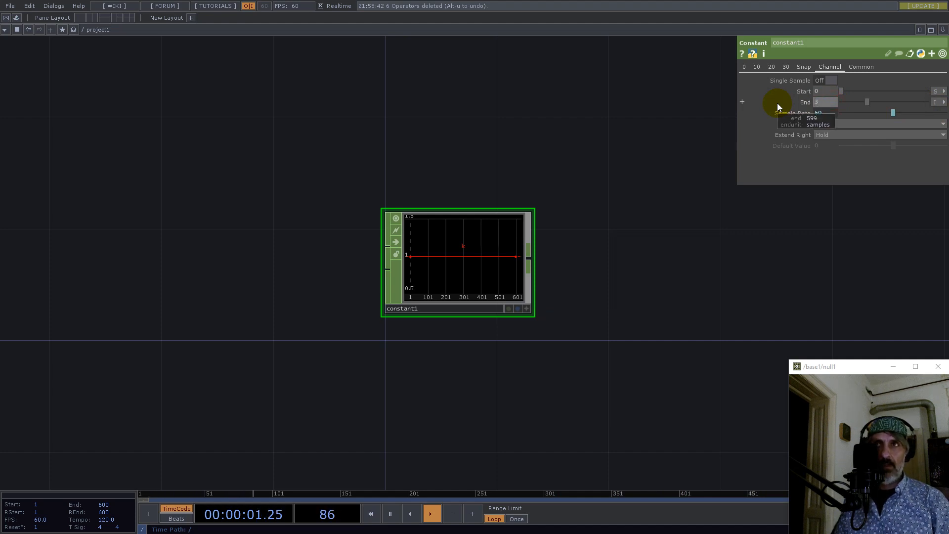
{"action": "middle_click", "coordinate": [462, 273]}
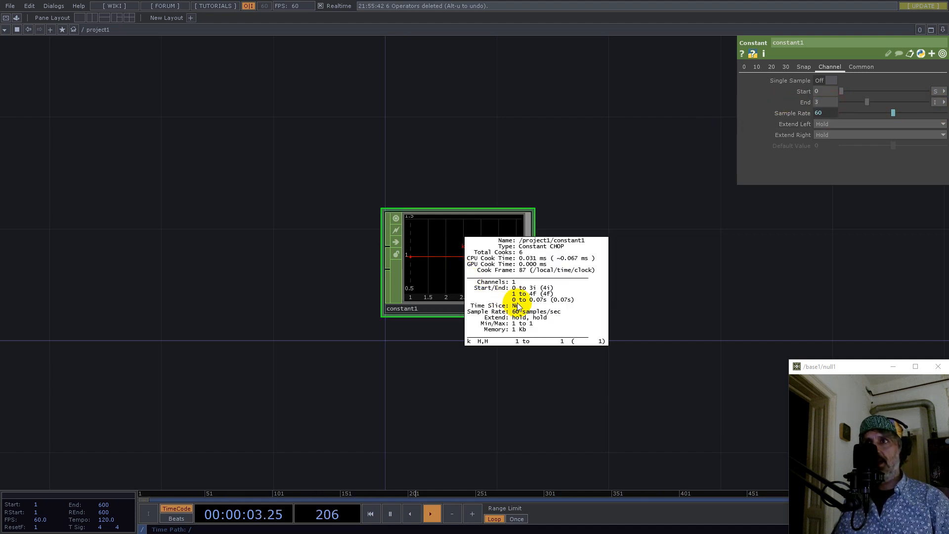
- Add a Pattern CHOP below constant1
{"action": "left_click_drag", "start_coordinate": [703, 275], "coordinate": [591, 148]}
{"action": "left_click", "coordinate": [338, 329]}
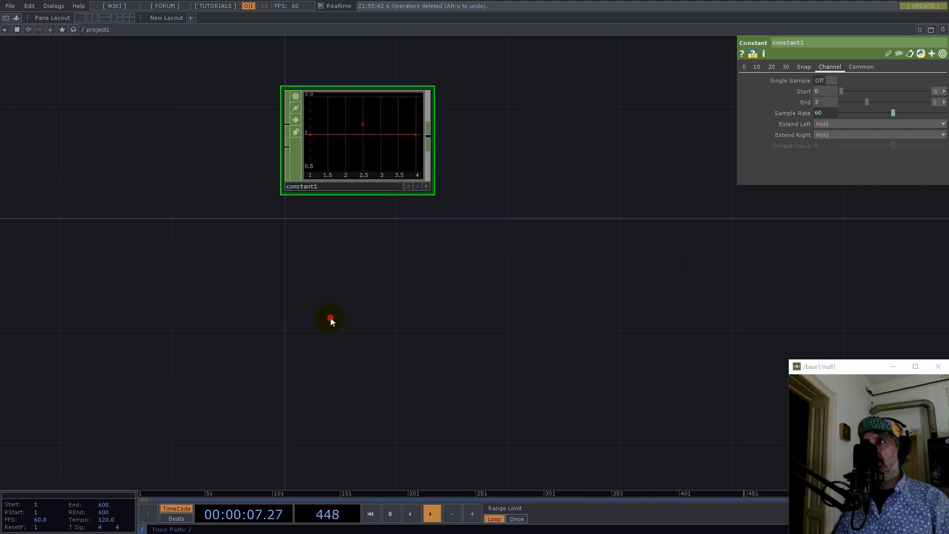
{"action": "key", "text": "Tab"}
{"action": "type", "text": "pat"}
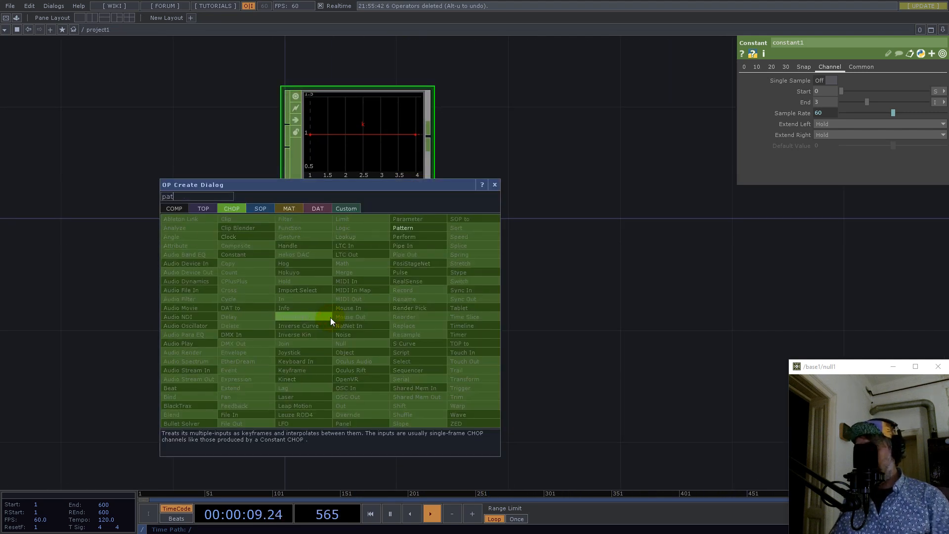
{"action": "left_click", "coordinate": [403, 228]}
{"action": "left_click", "coordinate": [366, 302]}
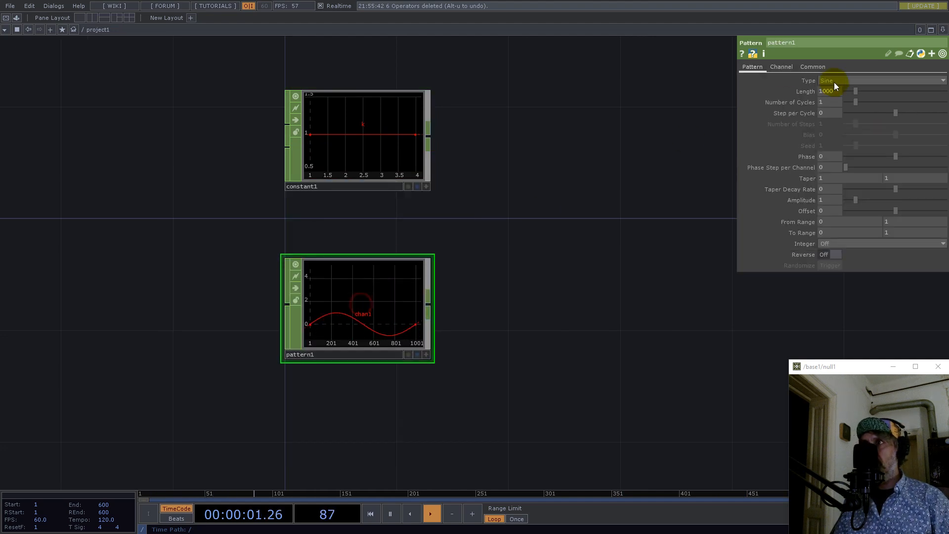
- Set pattern1 to a Ramp with a length of 4 and an amplitude of 3
{"action": "left_click", "coordinate": [835, 91]}
{"action": "type", "text": "4"}
{"action": "key", "text": "Return"}
{"action": "type", "text": "3"}
{"action": "key", "text": "Return"}
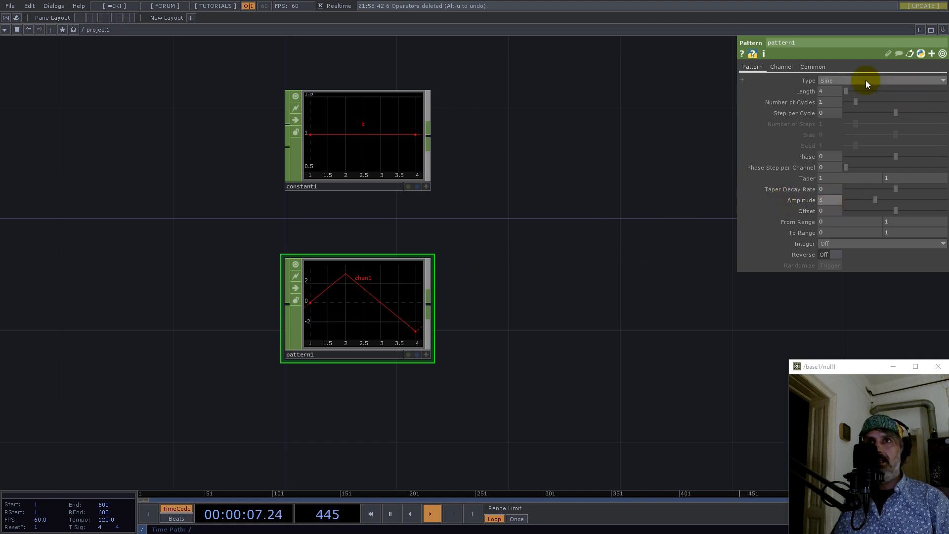
{"action": "left_click", "coordinate": [846, 82]}
{"action": "left_click", "coordinate": [841, 123]}
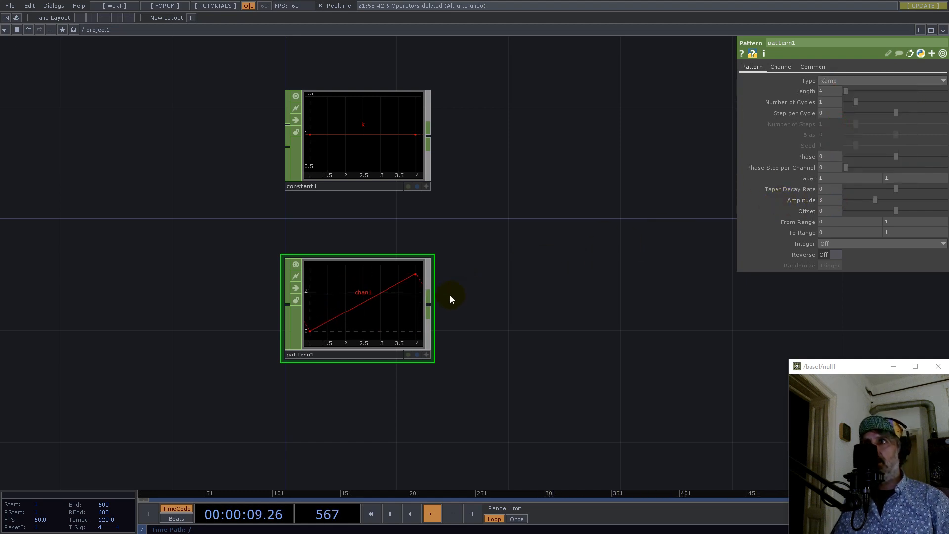
- Convert pattern1's output to a table with a CHOP to DAT placed beside it
{"action": "left_click", "coordinate": [430, 306]}
{"action": "left_click", "coordinate": [417, 199]}
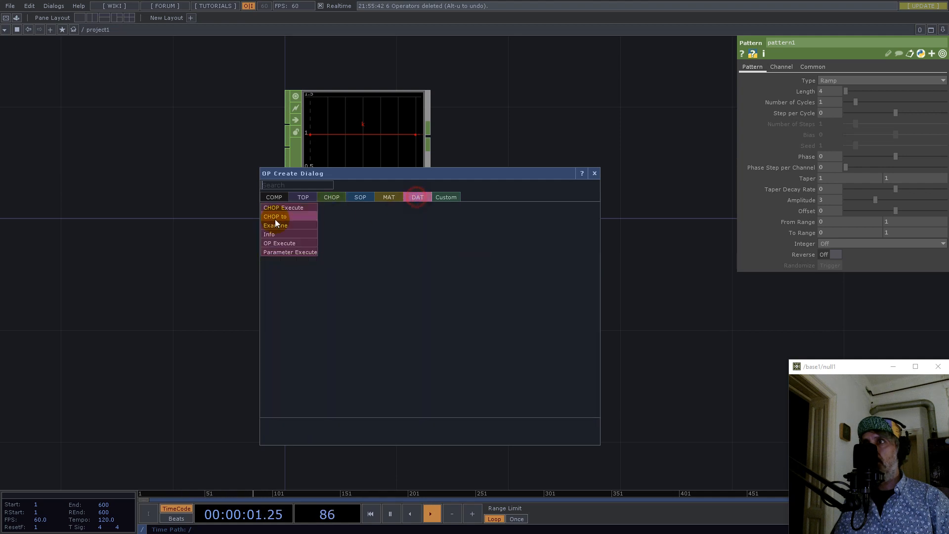
{"action": "left_click", "coordinate": [274, 217]}
{"action": "left_click", "coordinate": [525, 311]}
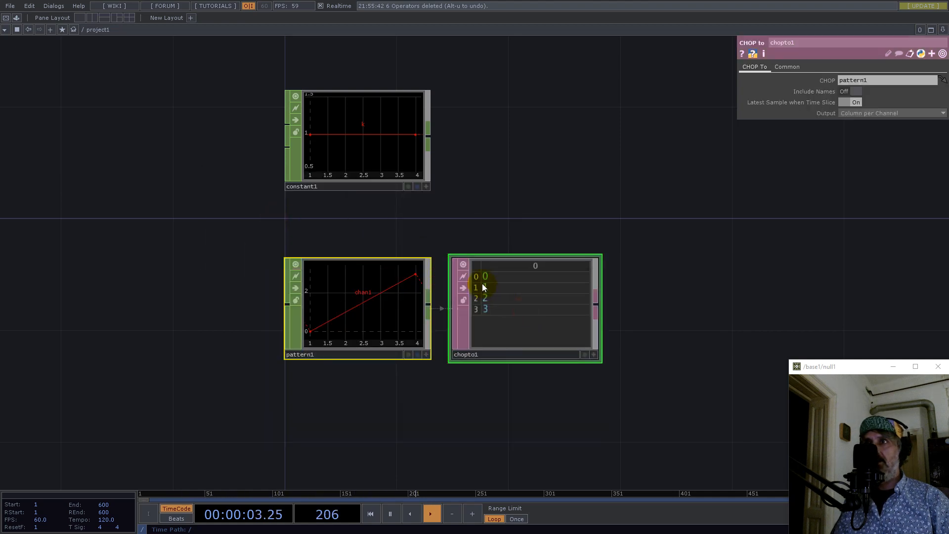
- Show a dot per sample in constant1's graph viewer and deactivate the viewer
{"action": "left_click", "coordinate": [427, 186]}
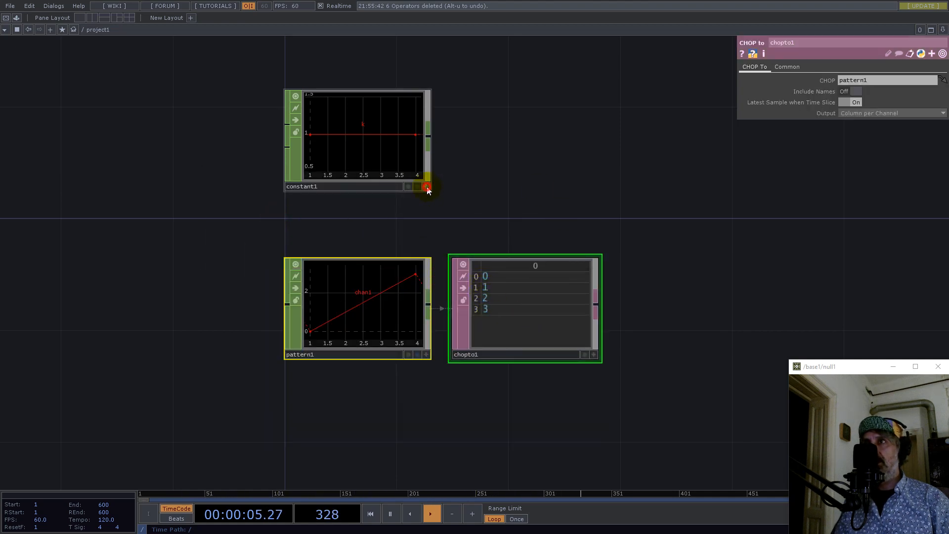
{"action": "right_click", "coordinate": [350, 142]}
{"action": "left_click", "coordinate": [374, 201]}
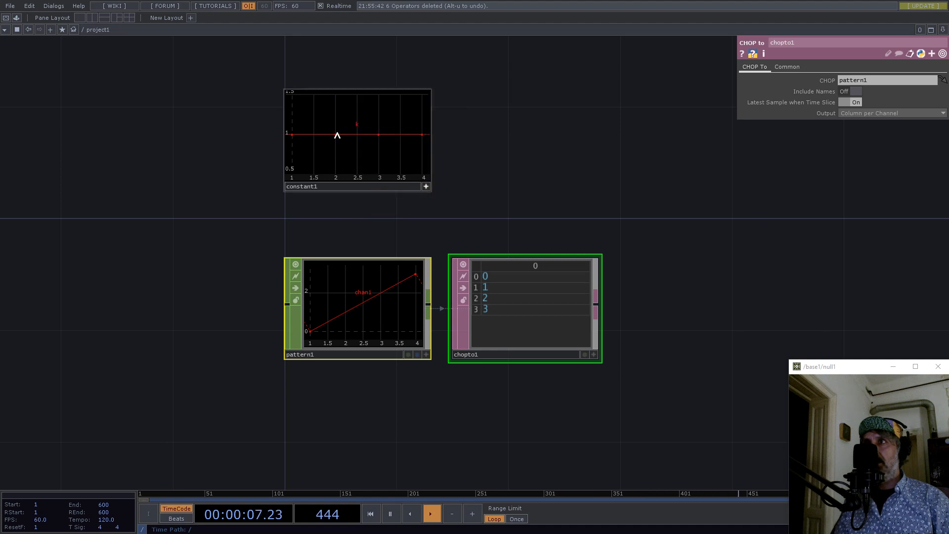
{"action": "left_click", "coordinate": [425, 188]}
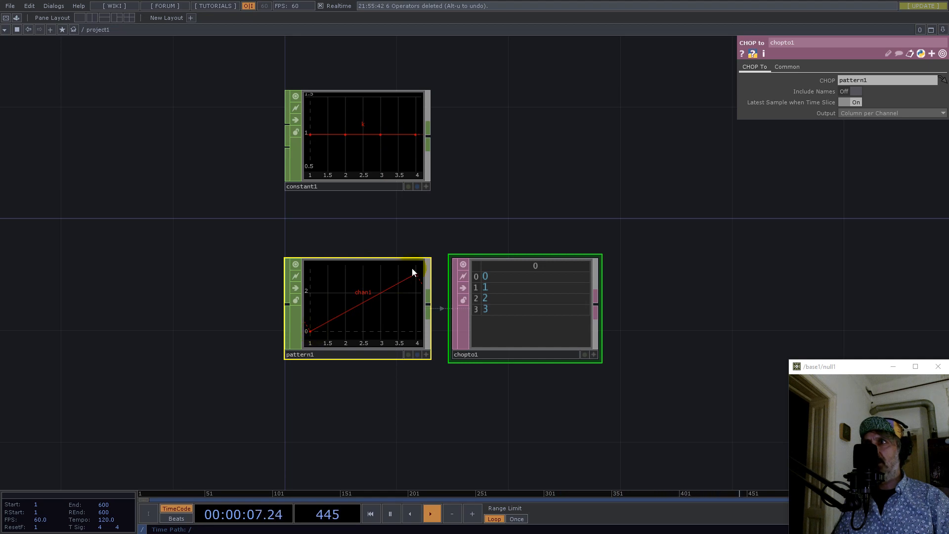
- Add a Function CHOP with constant1 as its first input and pattern1 as its second
{"action": "right_click", "coordinate": [429, 138]}
{"action": "type", "text": "fu"}
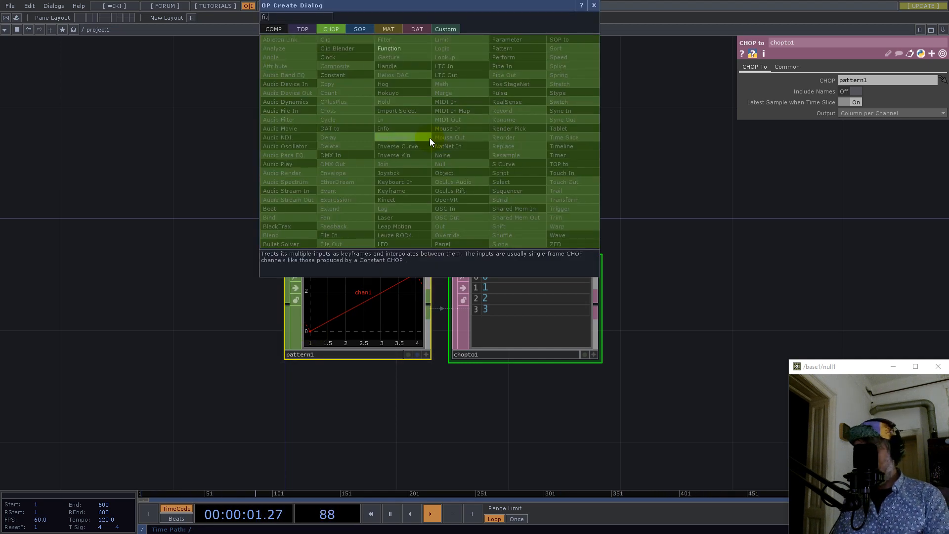
{"action": "left_click", "coordinate": [397, 49]}
{"action": "left_click", "coordinate": [591, 179]}
{"action": "left_click_drag", "start_coordinate": [428, 304], "coordinate": [512, 175]}
- Set function1's function to pow(x,y), Input1 ^ Input2
{"action": "left_click", "coordinate": [585, 163]}
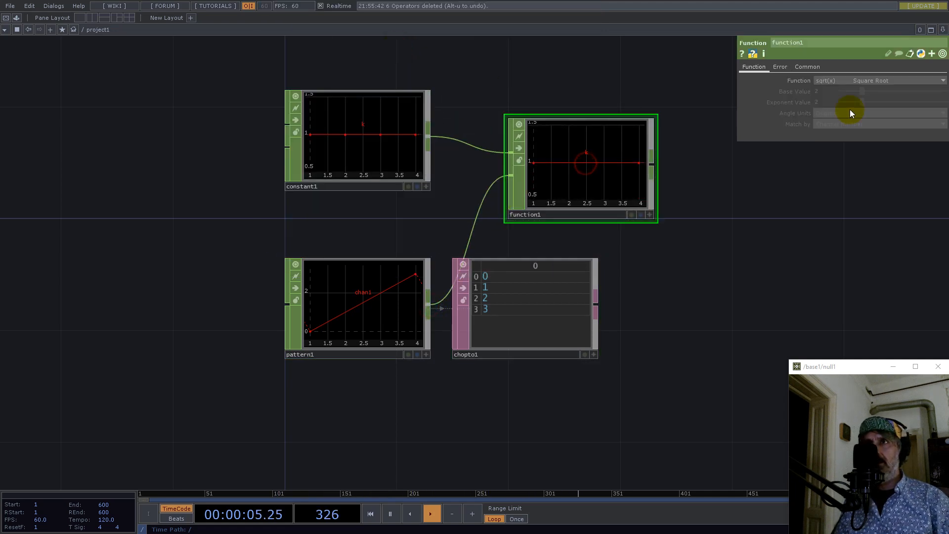
{"action": "left_click", "coordinate": [854, 81]}
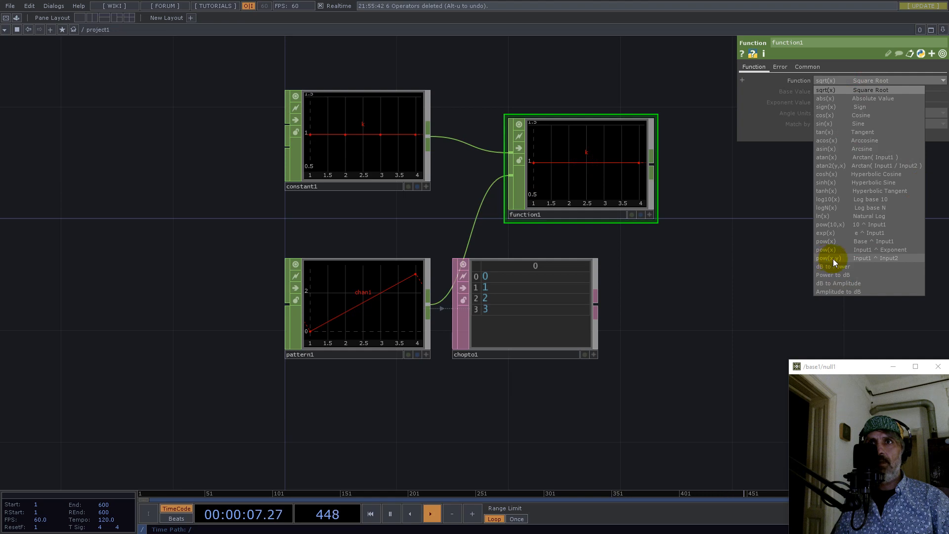
{"action": "left_click", "coordinate": [869, 257]}
- Tidy the network by moving chopto1 beneath pattern1 and function1 midway between its two inputs
{"action": "left_click_drag", "start_coordinate": [524, 299], "coordinate": [462, 428]}
{"action": "left_click_drag", "start_coordinate": [534, 381], "coordinate": [339, 437]}
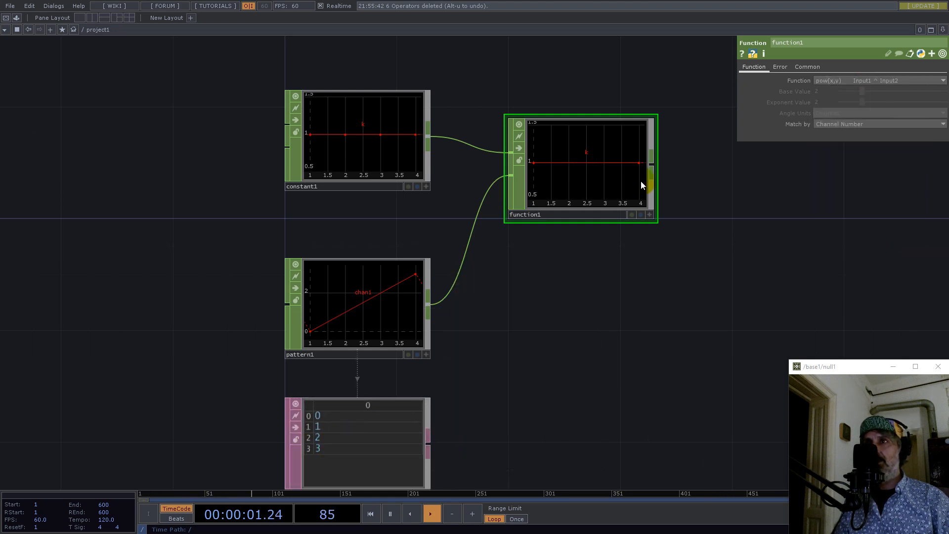
{"action": "left_click_drag", "start_coordinate": [593, 177], "coordinate": [627, 236]}
- Lower the k value of constant1 to 0.66
{"action": "left_click", "coordinate": [387, 159]}
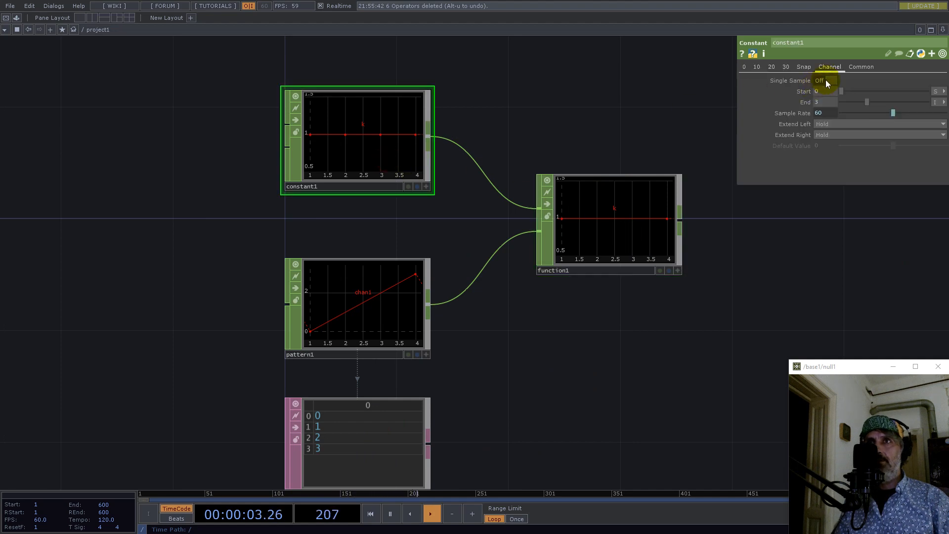
{"action": "left_click", "coordinate": [746, 67]}
{"action": "left_click_drag", "start_coordinate": [942, 81], "coordinate": [928, 81]}
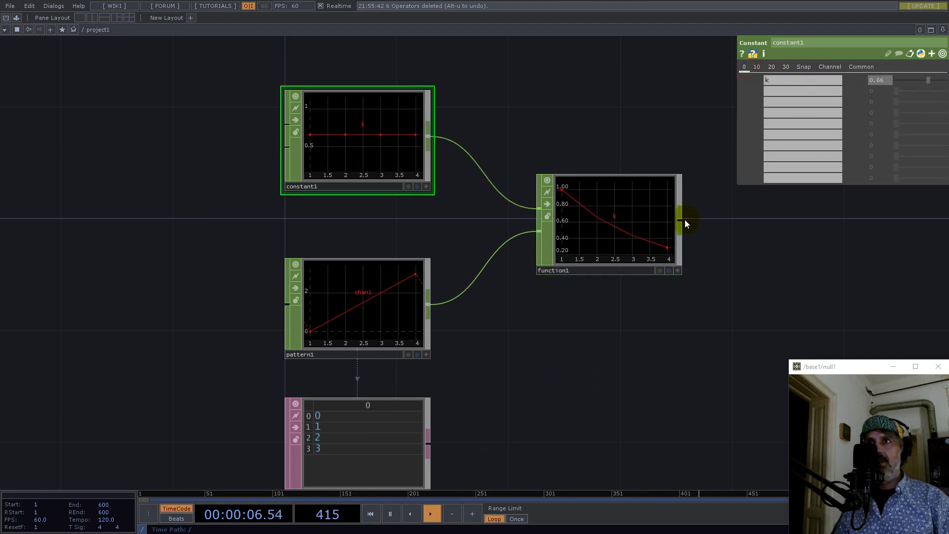
- Activate function1's graph viewer and display a dot per sample
{"action": "left_click", "coordinate": [678, 270]}
{"action": "right_click", "coordinate": [628, 223]}
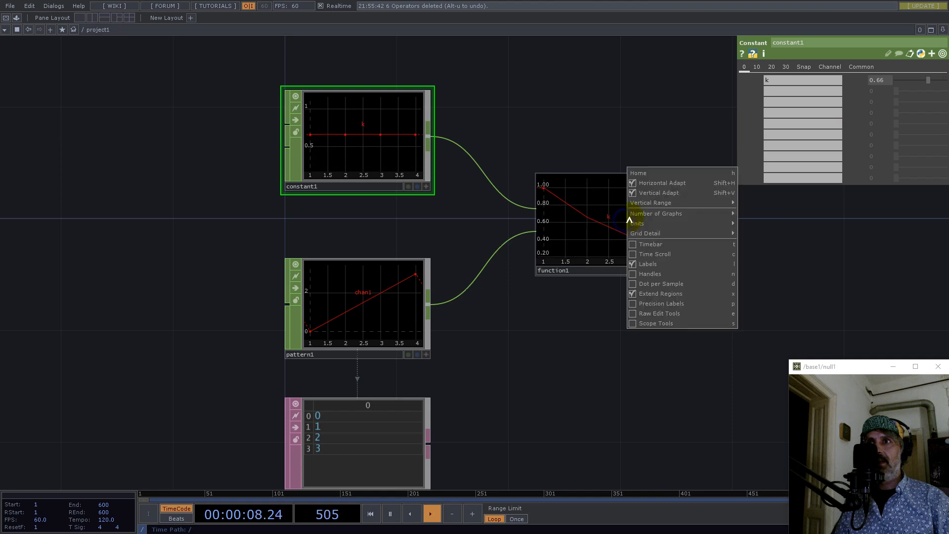
{"action": "left_click", "coordinate": [657, 285]}
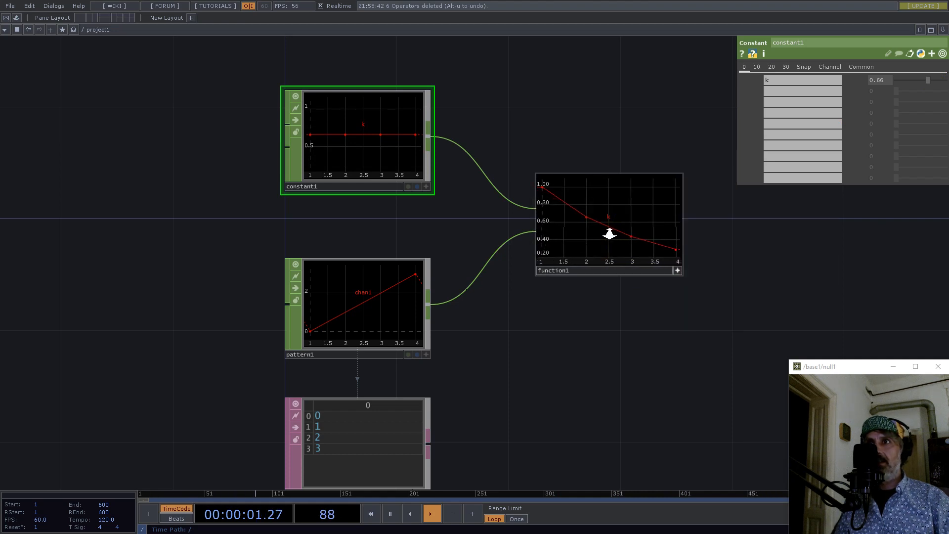
- Reduce constant1's k value to 0.37 and further to 0.18, refitting function1's graph to the curve
{"action": "left_click_drag", "start_coordinate": [928, 81], "coordinate": [913, 80]}
{"action": "key", "text": "h"}
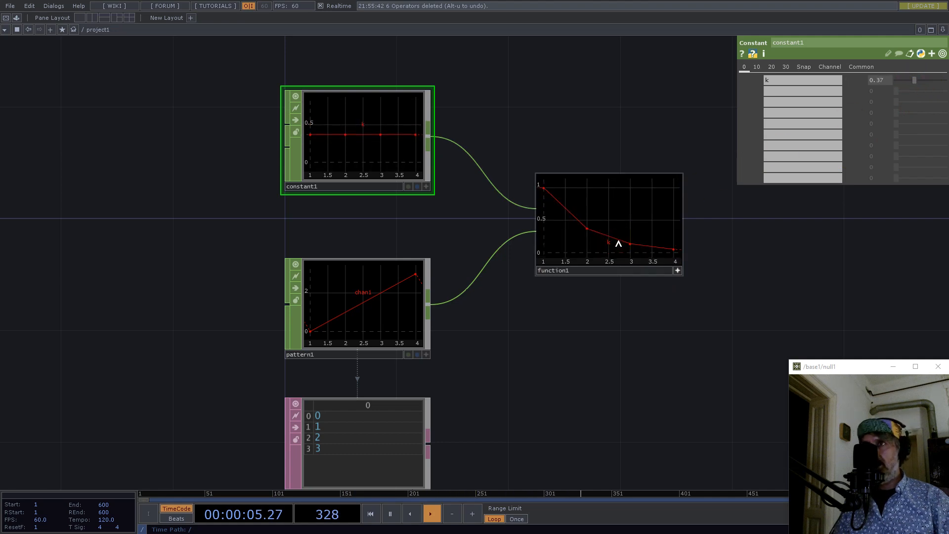
{"action": "left_click_drag", "start_coordinate": [914, 85], "coordinate": [904, 84]}
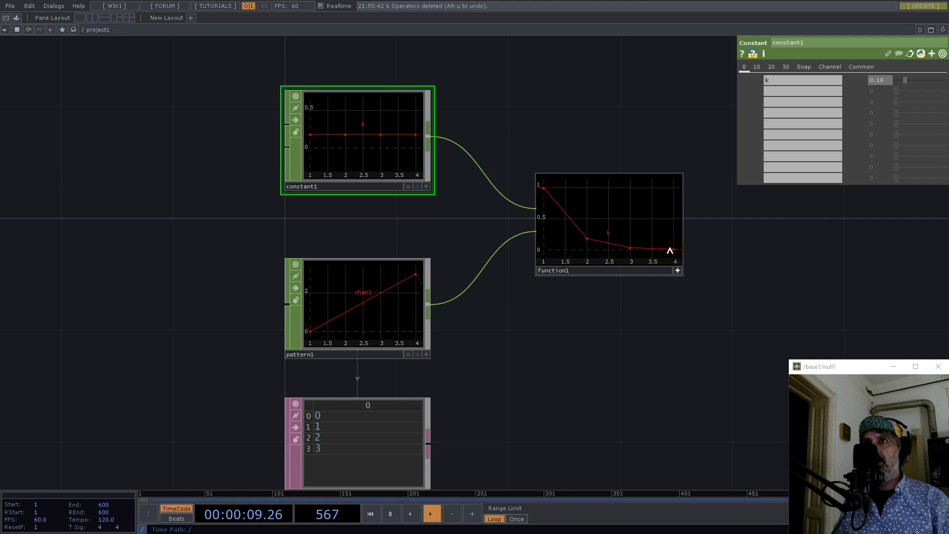
- Deactivate function1's graph viewer and examine its decay curve up close against the constant1 and pattern1 inputs
{"action": "left_click", "coordinate": [678, 271]}
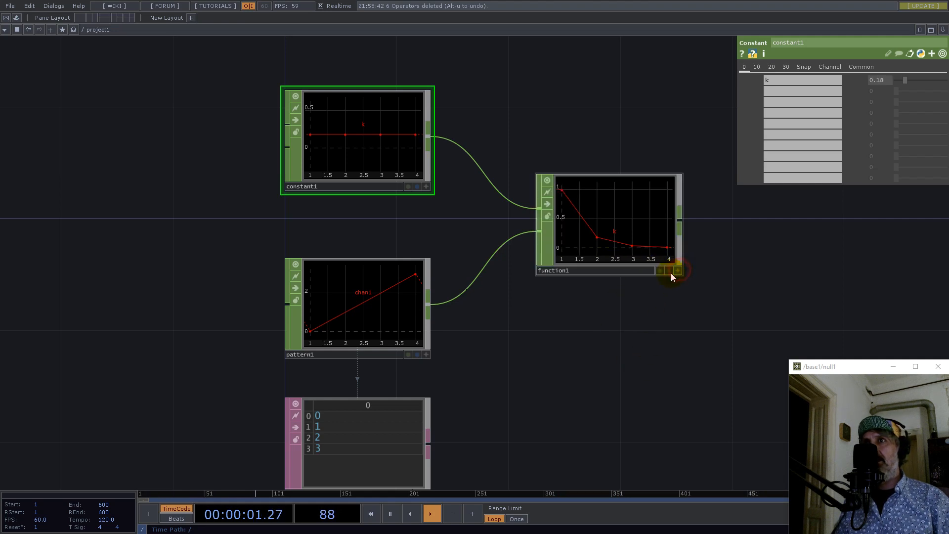
{"action": "scroll", "coordinate": [451, 303], "scroll_direction": "down", "scroll_amount": 5}
{"action": "scroll", "coordinate": [516, 351], "scroll_direction": "up", "scroll_amount": 3}
{"action": "scroll", "coordinate": [516, 351], "scroll_direction": "up", "scroll_amount": 1}
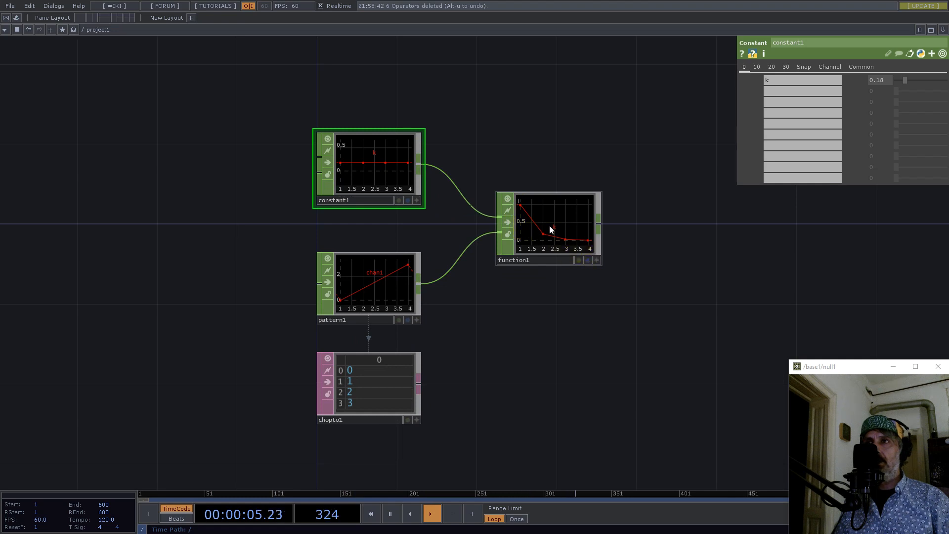
{"action": "scroll", "coordinate": [526, 208], "scroll_direction": "up", "scroll_amount": 5}
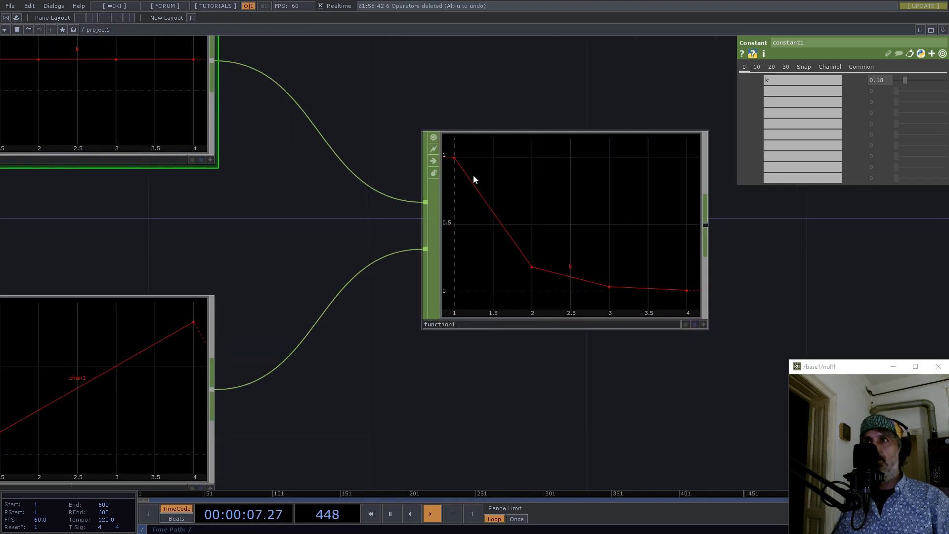
{"action": "scroll", "coordinate": [495, 223], "scroll_direction": "down", "scroll_amount": 8}
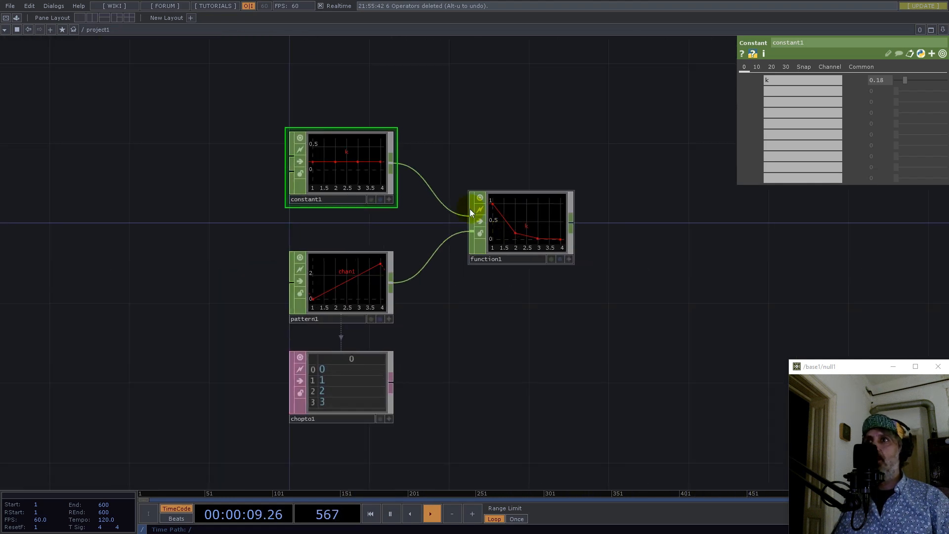
{"action": "scroll", "coordinate": [544, 297], "scroll_direction": "up", "scroll_amount": 4}
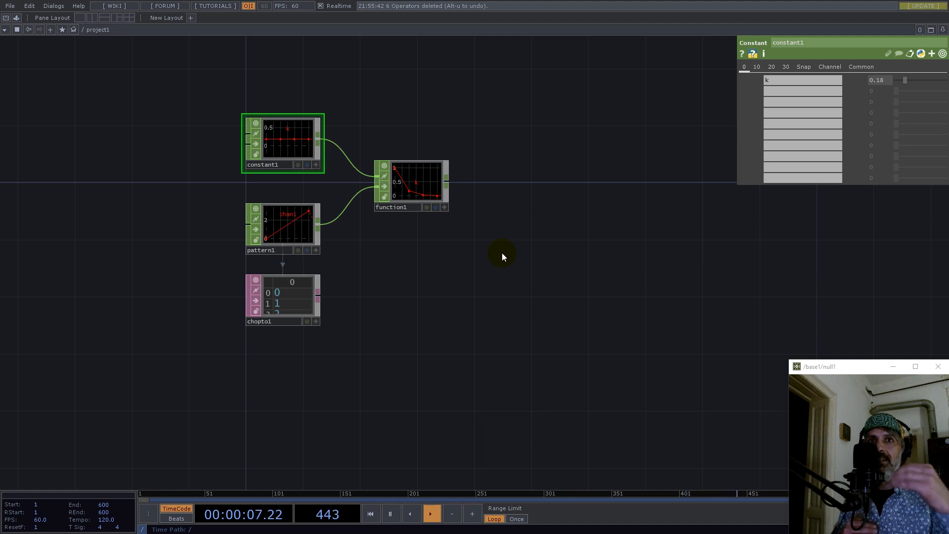
- Delete the whole demo network: constant1, pattern1, chopto1 and function1
{"action": "left_click_drag", "start_coordinate": [421, 377], "coordinate": [470, 368]}
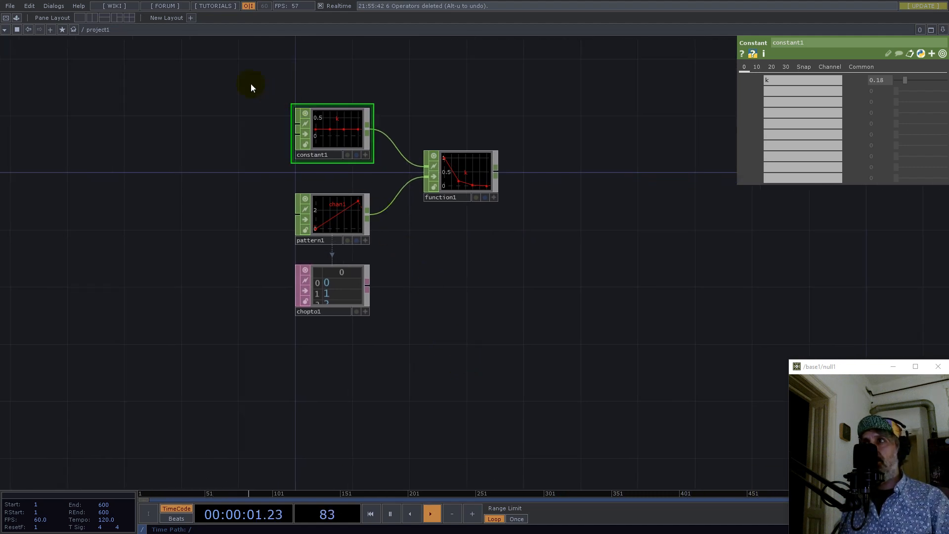
{"action": "left_click_drag", "start_coordinate": [240, 78], "coordinate": [538, 356]}
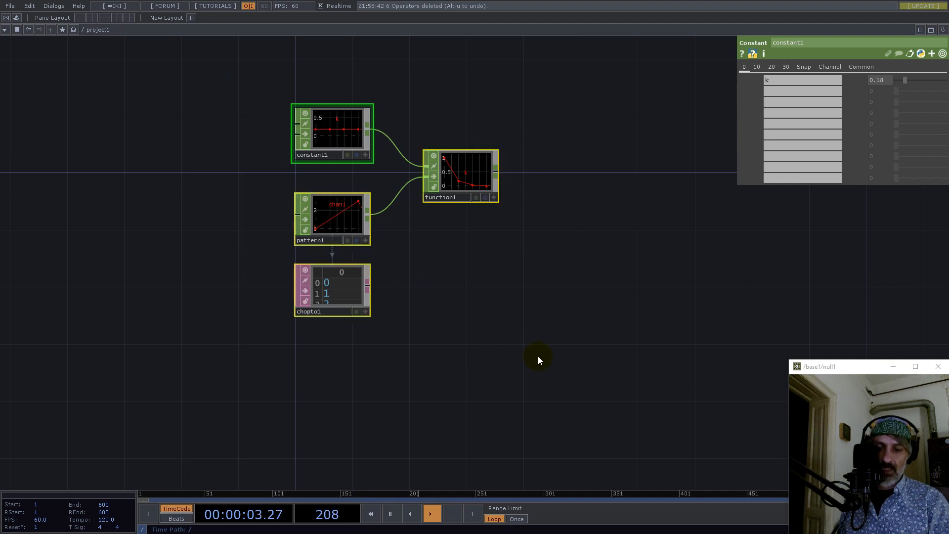
{"action": "key", "text": "Delete"}
- Add a Constant CHOP to the empty network
{"action": "key", "text": "Tab"}
{"action": "type", "text": "cons"}
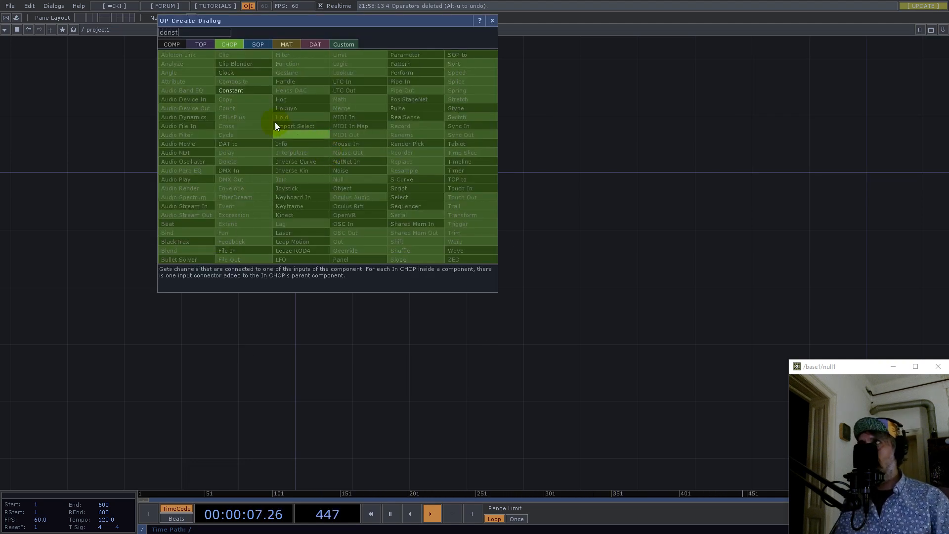
{"action": "left_click", "coordinate": [242, 90]}
{"action": "left_click", "coordinate": [332, 145]}
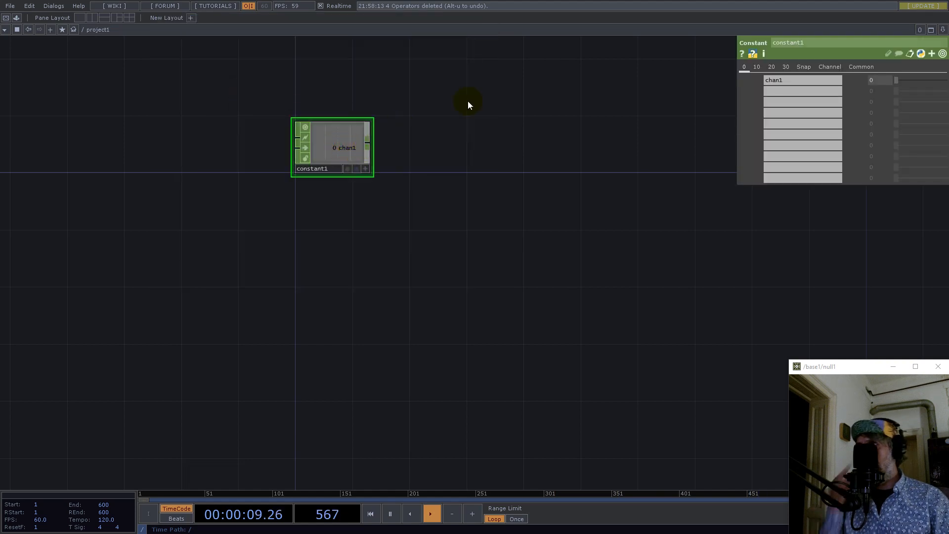
- Name constant1's first channel points and set its value to 1024
{"action": "left_click", "coordinate": [794, 80]}
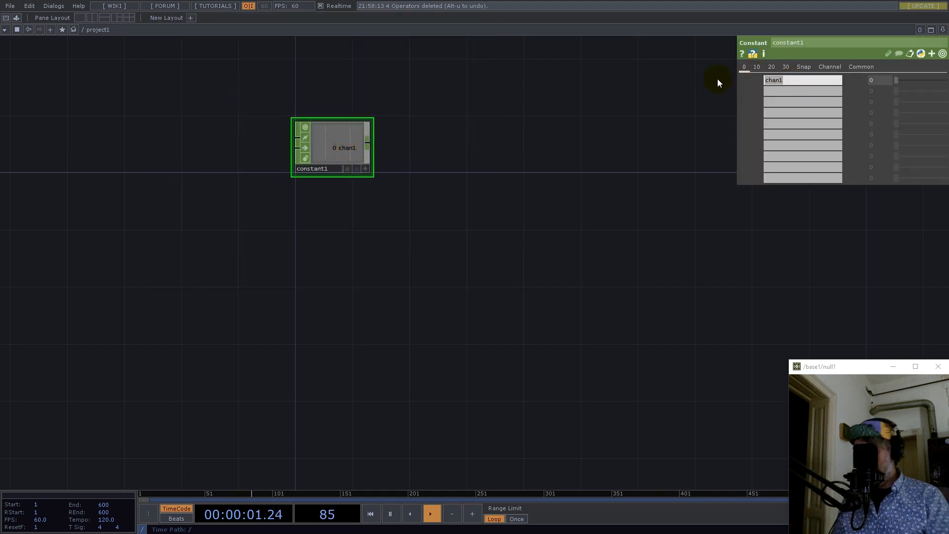
{"action": "type", "text": "points"}
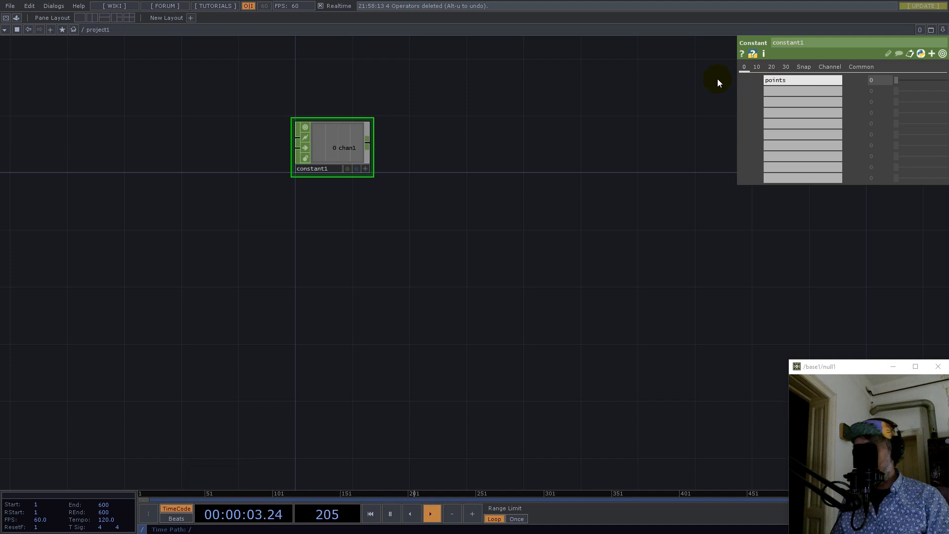
{"action": "left_click_drag", "start_coordinate": [875, 79], "coordinate": [845, 81]}
{"action": "type", "text": "10"}
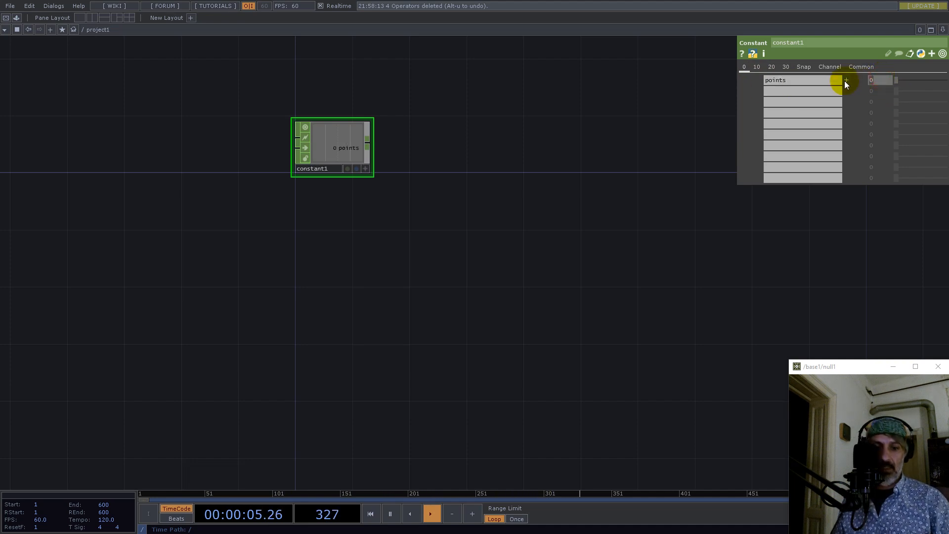
{"action": "type", "text": "24"}
{"action": "key", "text": "Return"}
- Add a second channel named cycles to constant1 with a value of 4.6
{"action": "left_click", "coordinate": [797, 92]}
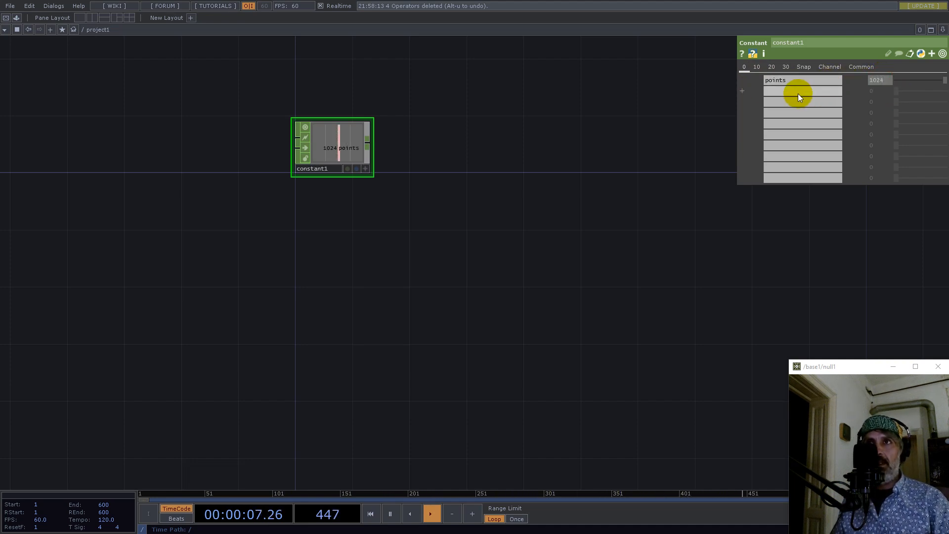
{"action": "type", "text": "cycles"}
{"action": "key", "text": "Tab"}
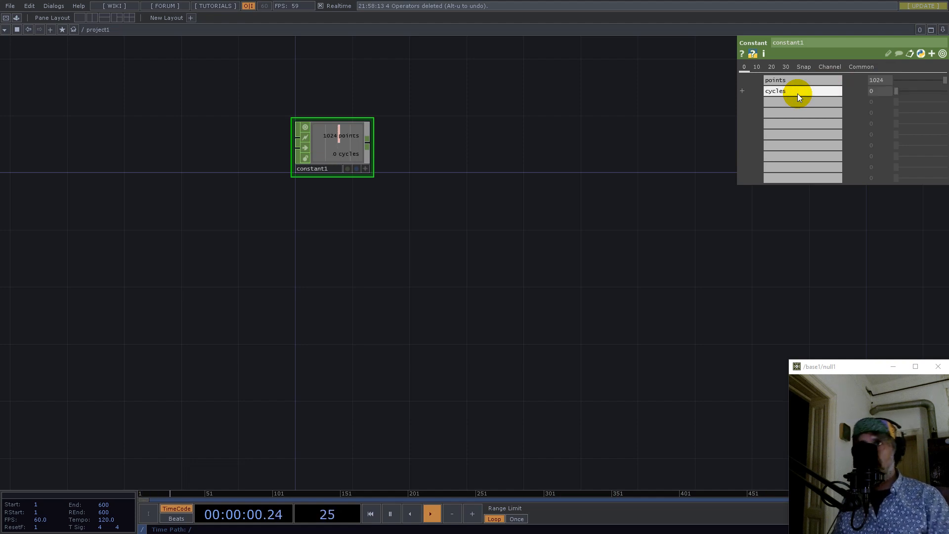
{"action": "left_click", "coordinate": [884, 92]}
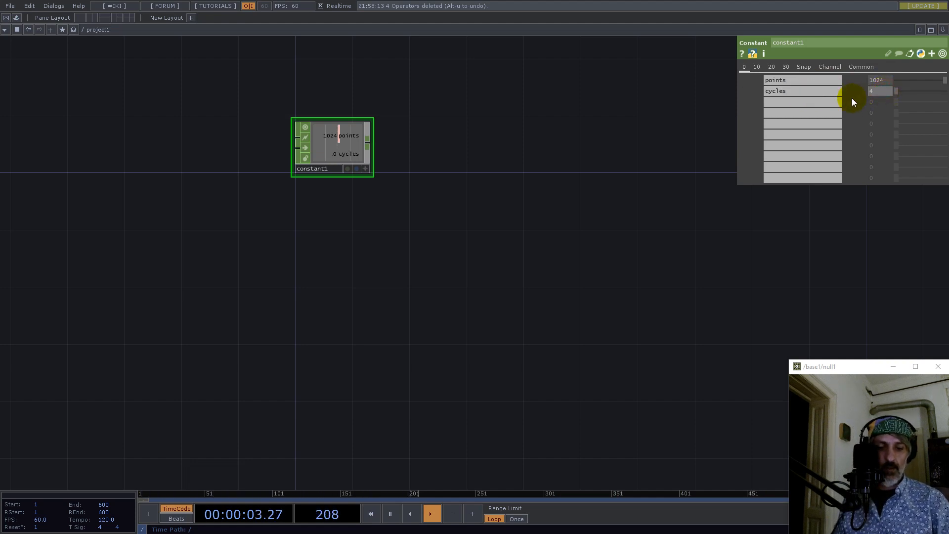
{"action": "key", "text": "Return"}
- Add a Pattern CHOP below constant1
{"action": "left_click_drag", "start_coordinate": [428, 265], "coordinate": [492, 266]}
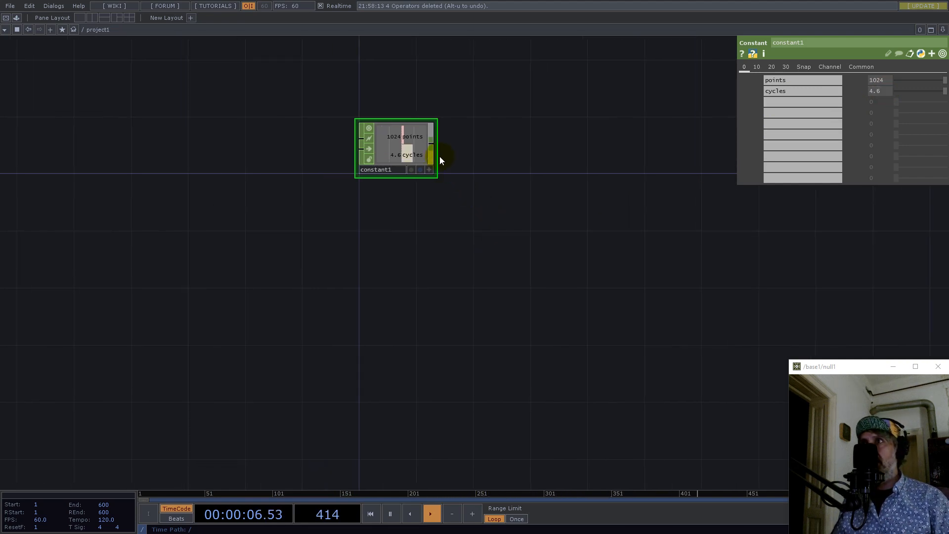
{"action": "double_click", "coordinate": [428, 294]}
{"action": "type", "text": "patr"}
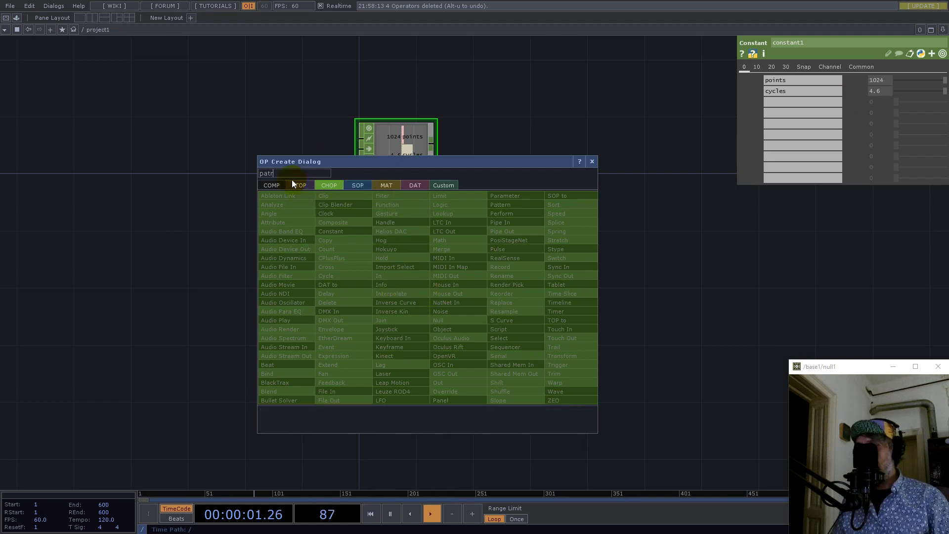
{"action": "left_click", "coordinate": [499, 206]}
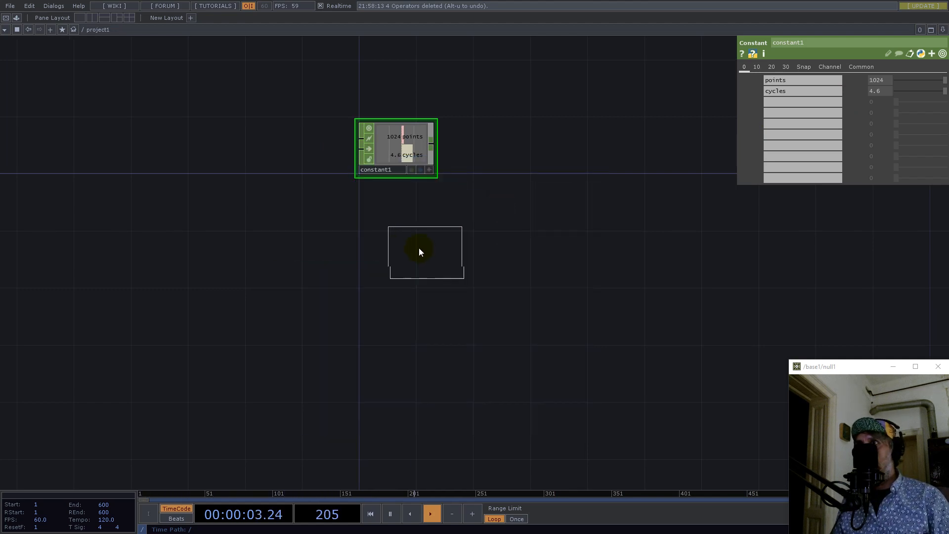
{"action": "left_click", "coordinate": [419, 249]}
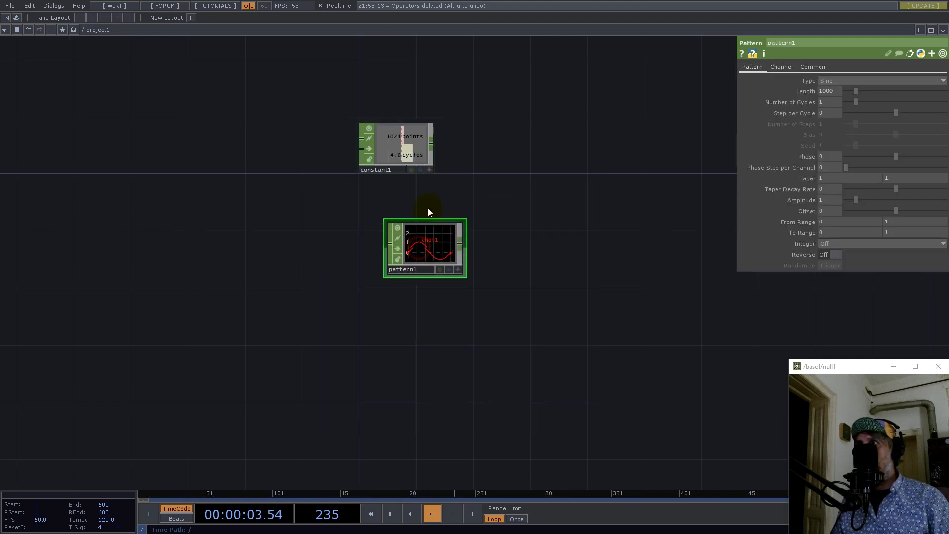
- Set pattern1's channel names to y x so that it outputs two channels
{"action": "left_click", "coordinate": [786, 68]}
{"action": "left_click", "coordinate": [844, 81]}
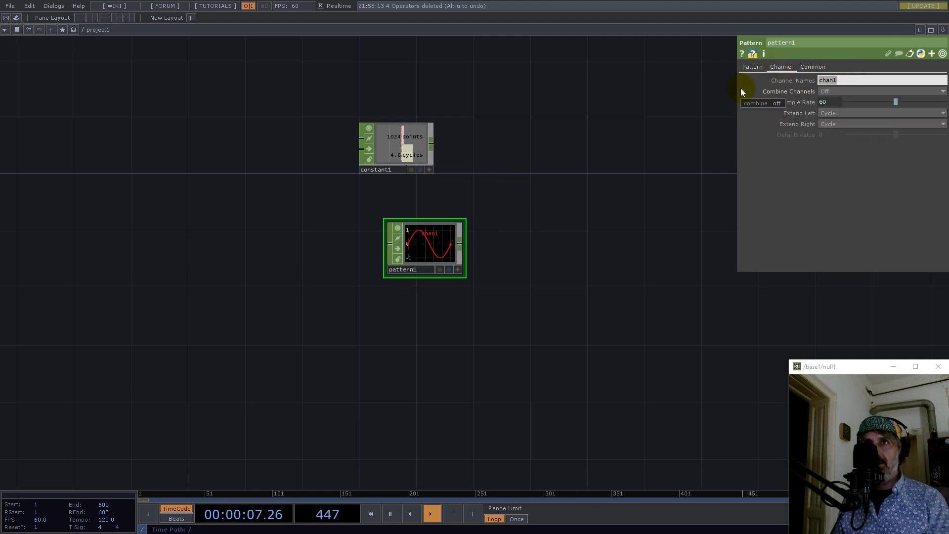
{"action": "type", "text": "y"}
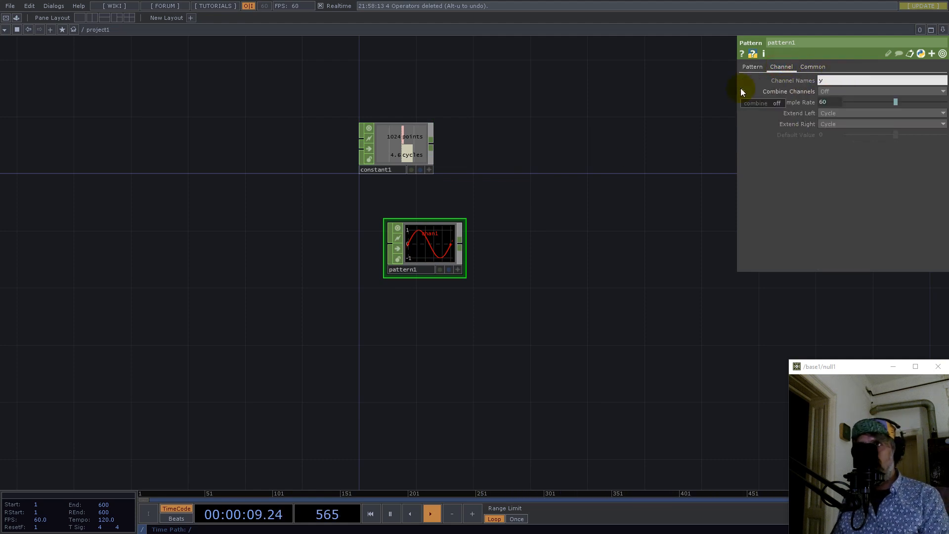
{"action": "type", "text": " x"}
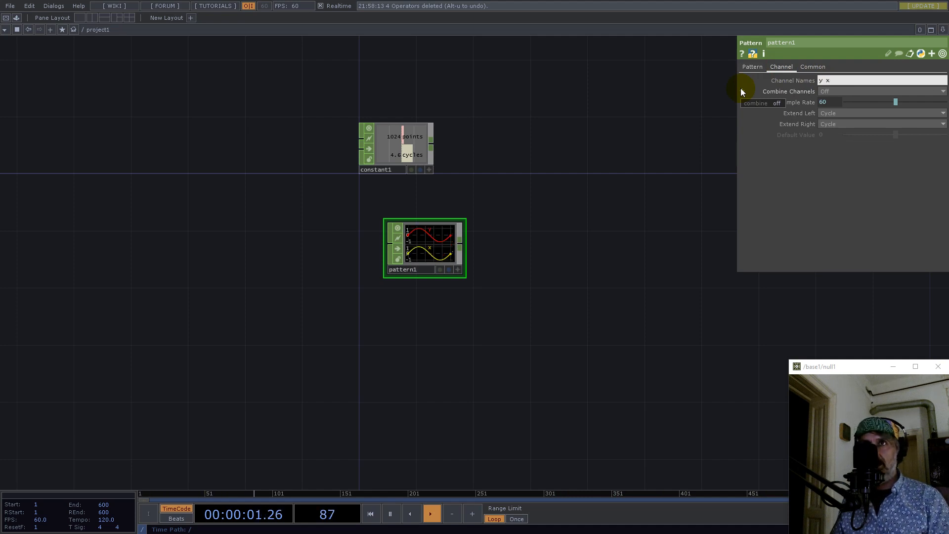
- Reference constant1's points channel in pattern1's Length and its cycles channel in Number of Cycles
{"action": "left_click", "coordinate": [750, 69]}
{"action": "left_click", "coordinate": [429, 169]}
{"action": "left_click_drag", "start_coordinate": [409, 138], "coordinate": [832, 92]}
{"action": "left_click", "coordinate": [830, 94]}
{"action": "left_click_drag", "start_coordinate": [388, 156], "coordinate": [829, 99]}
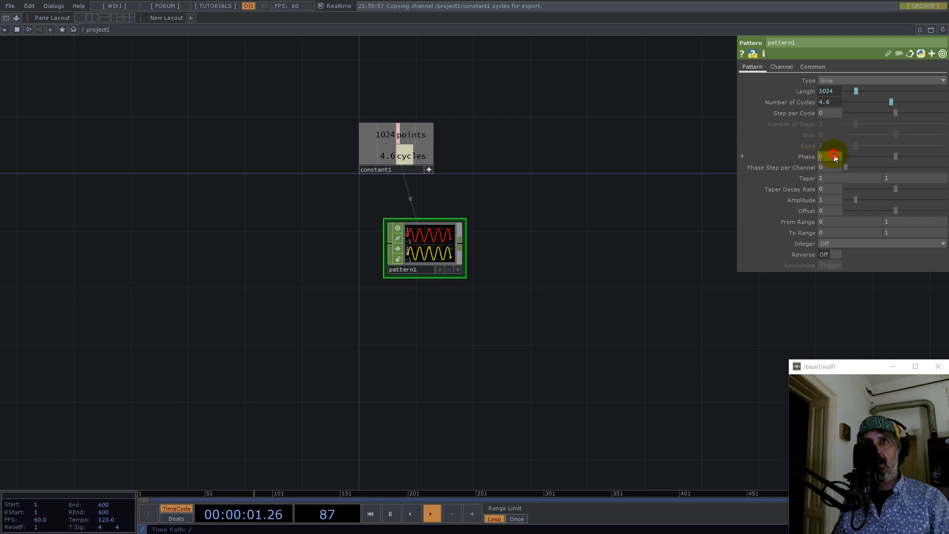
- Set pattern1's Phase to the expression -me.chanIndex/4 to offset the x channel from y
{"action": "type", "text": "-"}
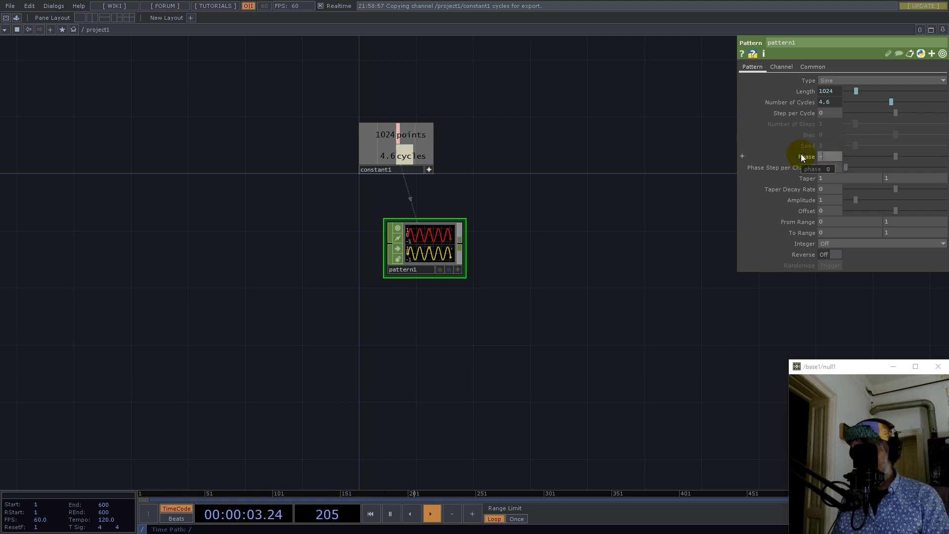
{"action": "type", "text": "me.ch"}
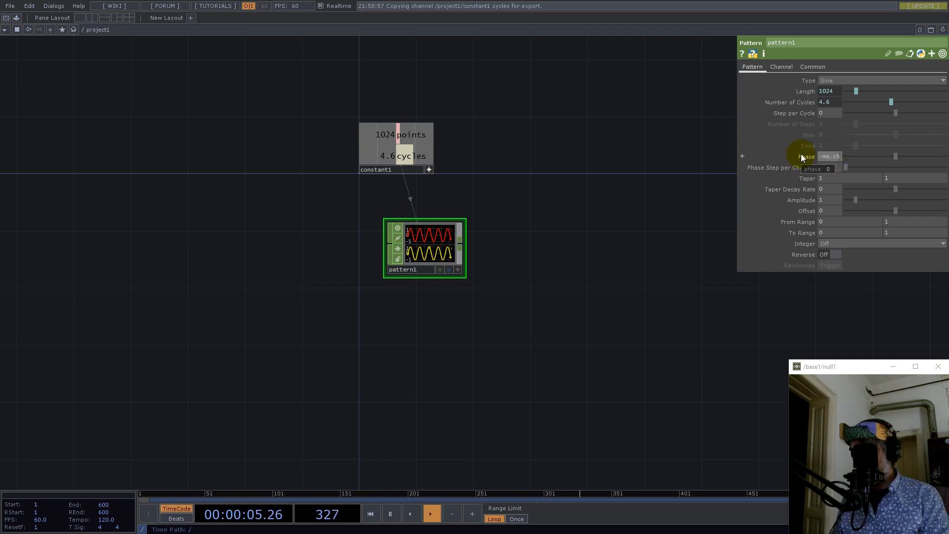
{"action": "type", "text": "anIndex/4"}
{"action": "key", "text": "Return"}
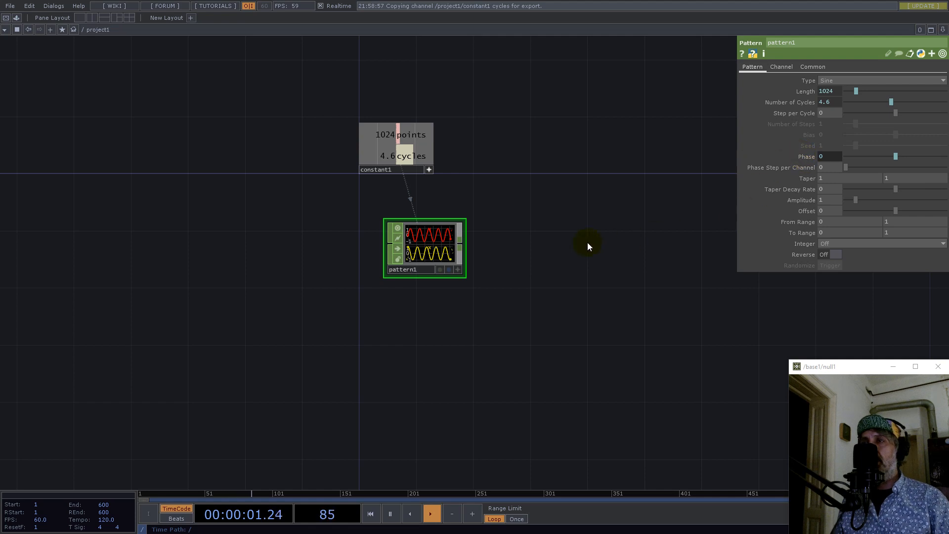
- Check pattern1's two phase-shifted waves and align the operator directly beneath constant1
{"action": "scroll", "coordinate": [417, 264], "scroll_direction": "up", "scroll_amount": 1}
{"action": "scroll", "coordinate": [420, 253], "scroll_direction": "up", "scroll_amount": 2}
{"action": "scroll", "coordinate": [411, 236], "scroll_direction": "up", "scroll_amount": 4}
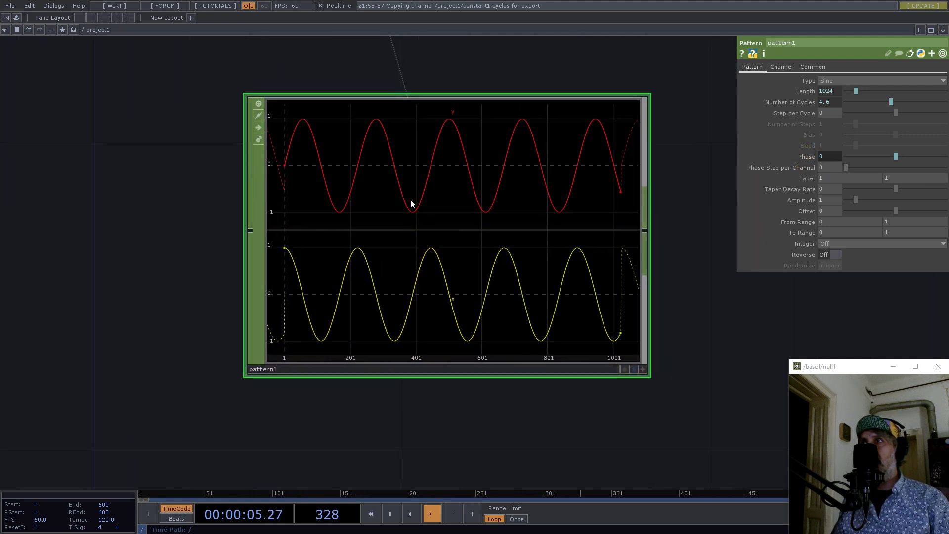
{"action": "scroll", "coordinate": [449, 241], "scroll_direction": "down", "scroll_amount": 7}
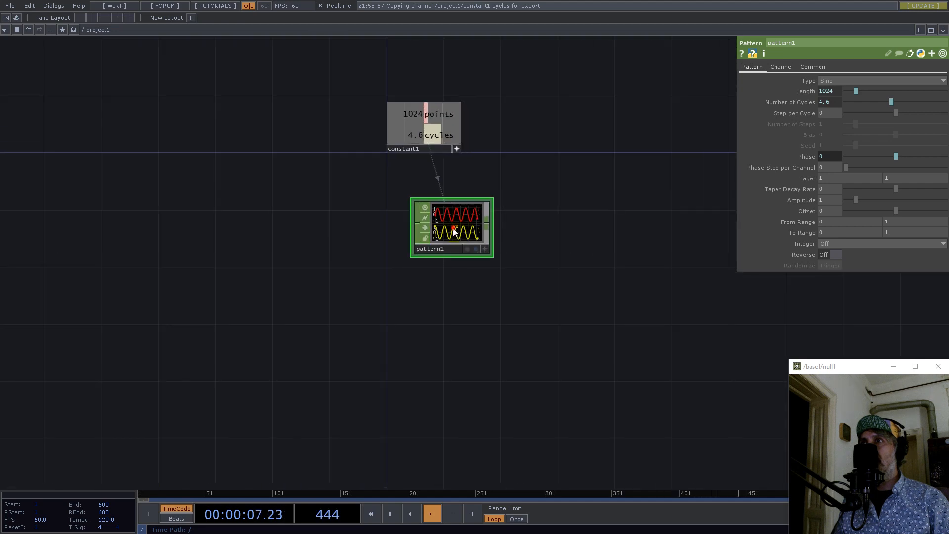
{"action": "left_click_drag", "start_coordinate": [428, 226], "coordinate": [428, 226]}
- Add a second Pattern CHOP below and to the left of pattern1
{"action": "left_click_drag", "start_coordinate": [491, 295], "coordinate": [606, 261]}
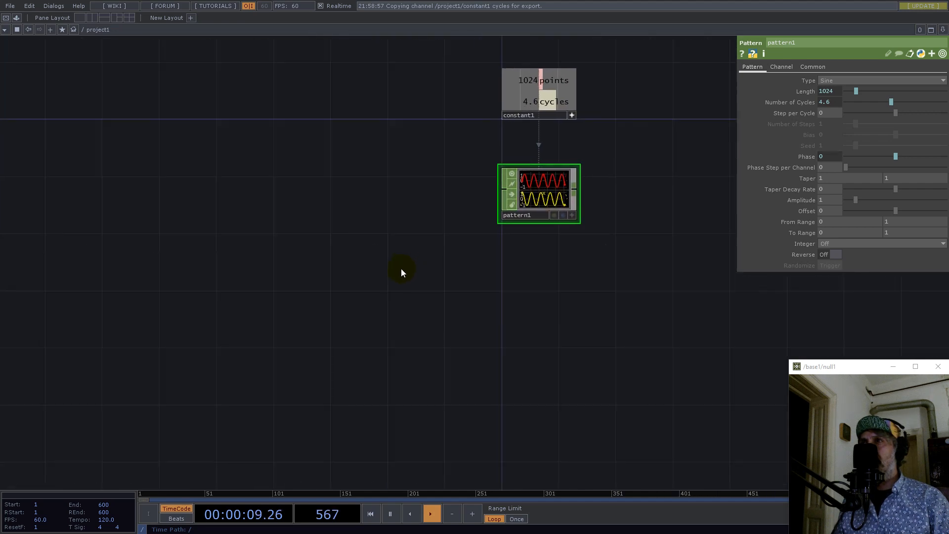
{"action": "key", "text": "Tab"}
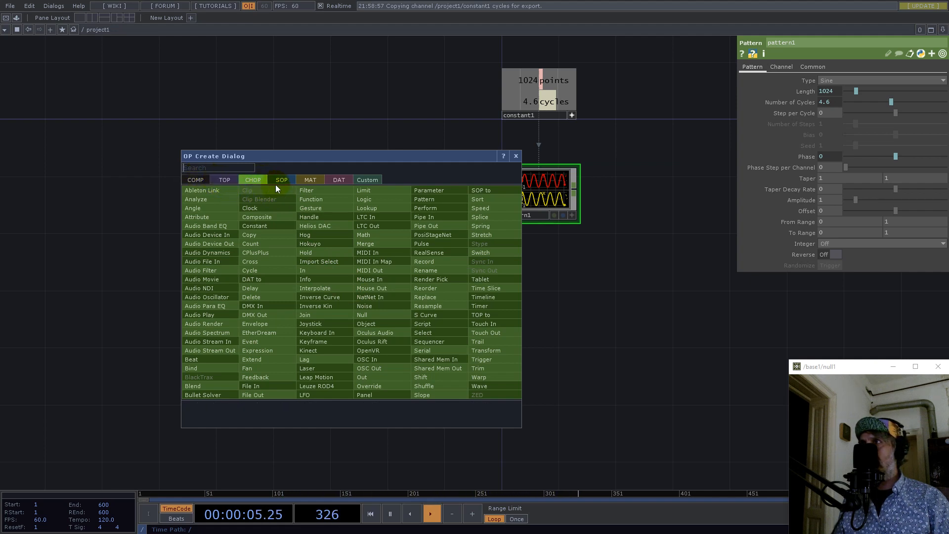
{"action": "left_click", "coordinate": [426, 200]}
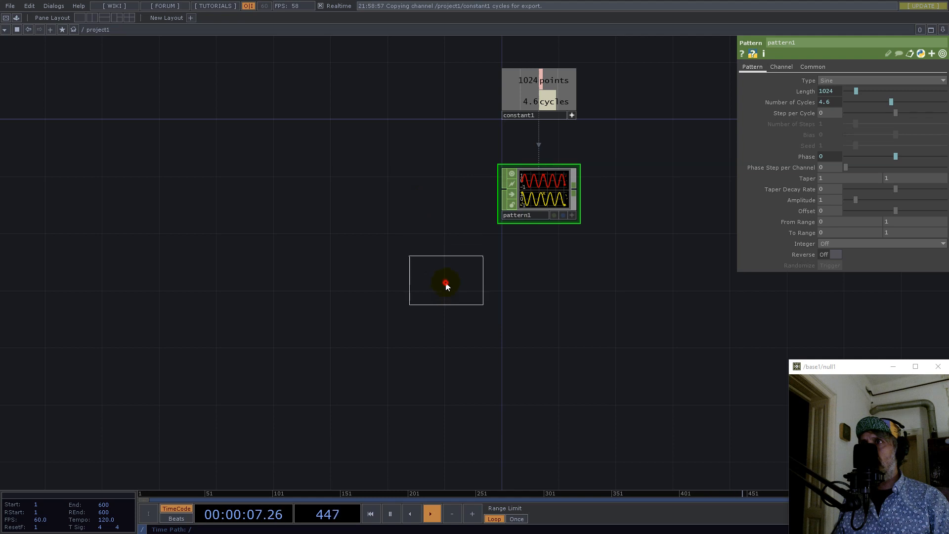
{"action": "left_click", "coordinate": [446, 281]}
- Reference constant1's points channel in pattern2's Length and set its Type to Ramp
{"action": "left_click_drag", "start_coordinate": [548, 87], "coordinate": [831, 90]}
{"action": "left_click", "coordinate": [838, 87]}
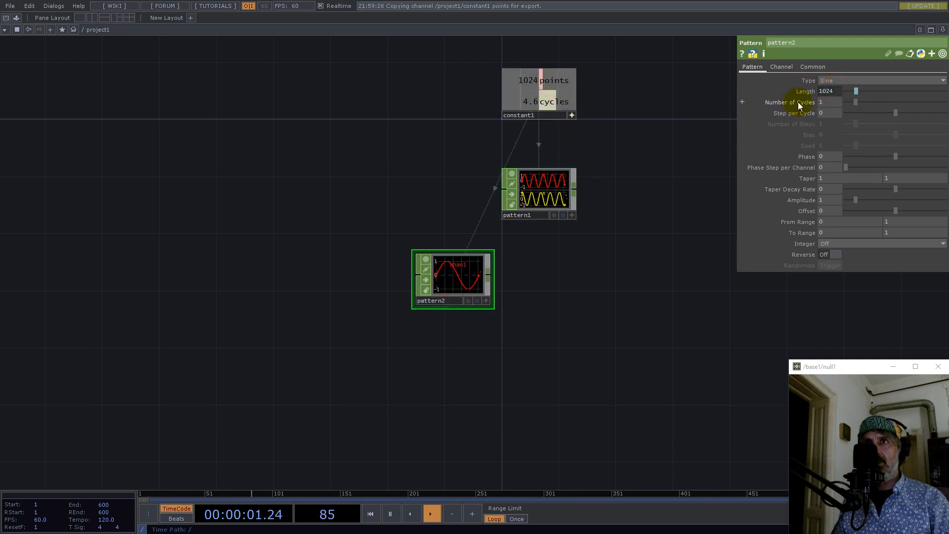
{"action": "left_click", "coordinate": [837, 80]}
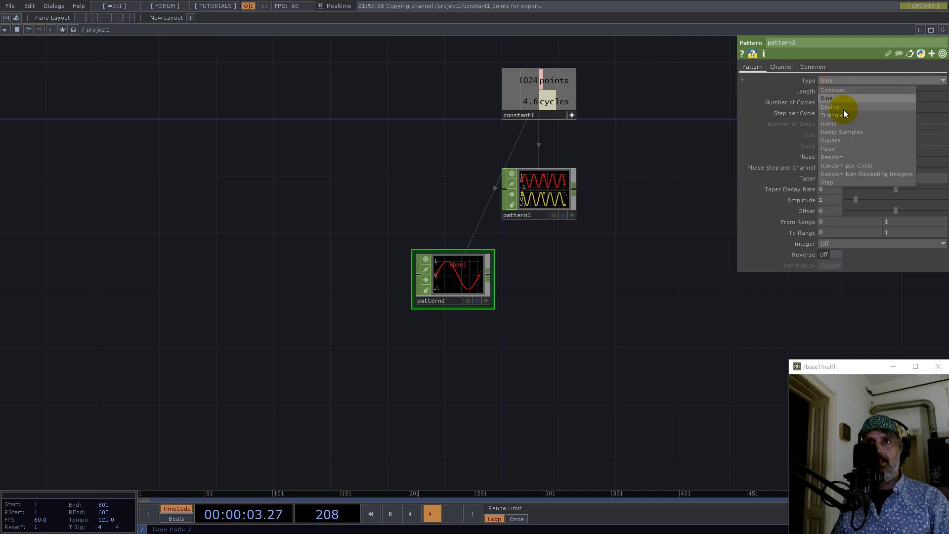
{"action": "left_click", "coordinate": [834, 124]}
- Move pattern2 farther down and left of pattern1 and name its channel radius
{"action": "left_click_drag", "start_coordinate": [466, 283], "coordinate": [424, 312]}
{"action": "left_click", "coordinate": [781, 67]}
{"action": "left_click", "coordinate": [841, 80]}
{"action": "type", "text": "radius"}
{"action": "key", "text": "Return"}
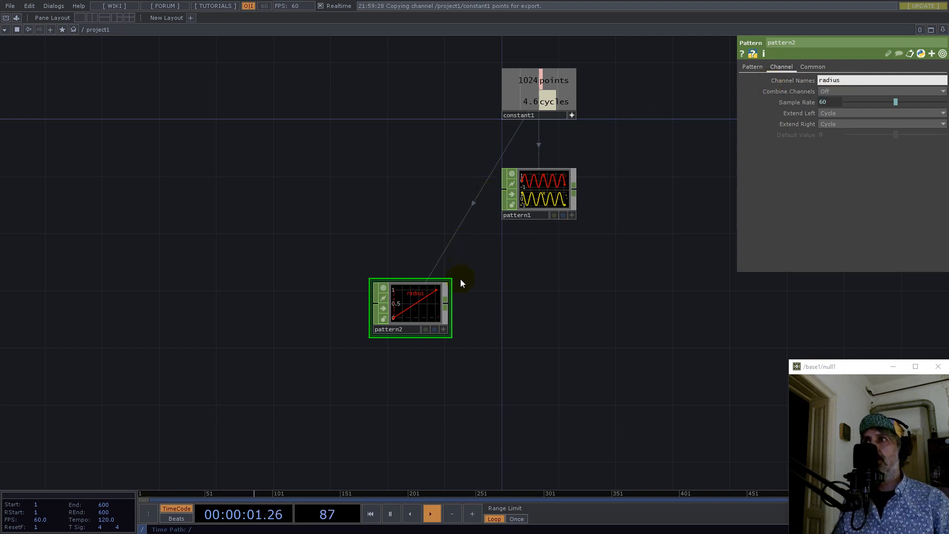
- Add a Function CHOP fed by pattern2 and place it to its right, beneath pattern1
{"action": "right_click", "coordinate": [445, 302]}
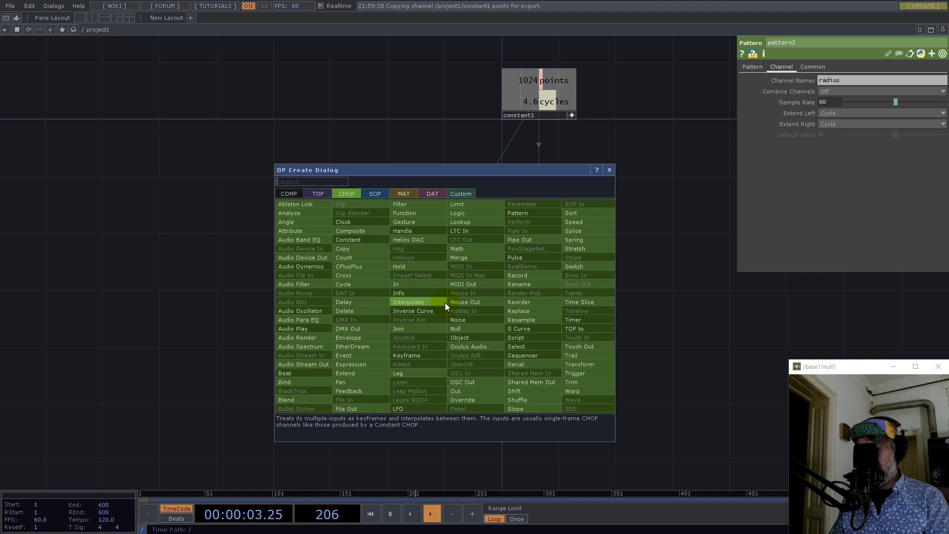
{"action": "type", "text": "fun"}
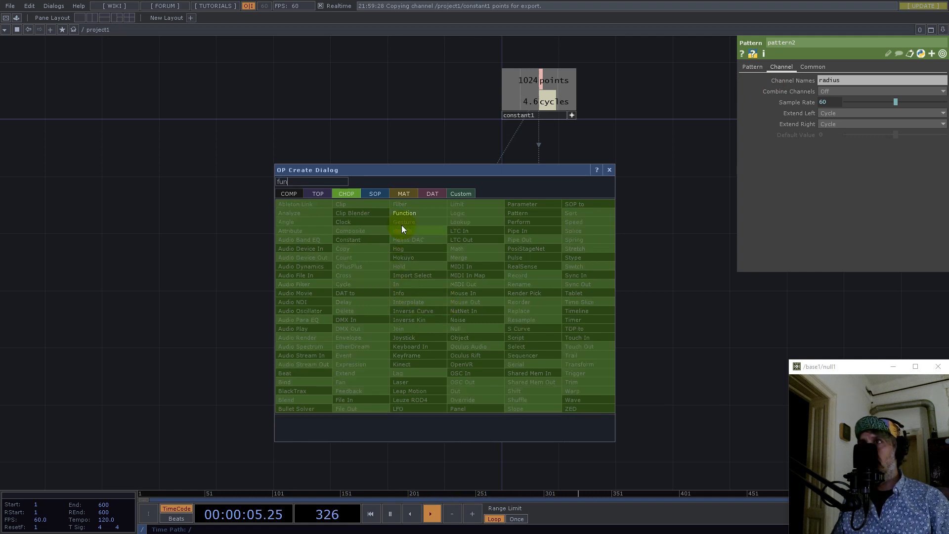
{"action": "left_click", "coordinate": [402, 214]}
{"action": "left_click", "coordinate": [522, 309]}
{"action": "left_click_drag", "start_coordinate": [522, 307], "coordinate": [534, 305]}
{"action": "middle_click_drag", "start_coordinate": [548, 297], "coordinate": [712, 198]}
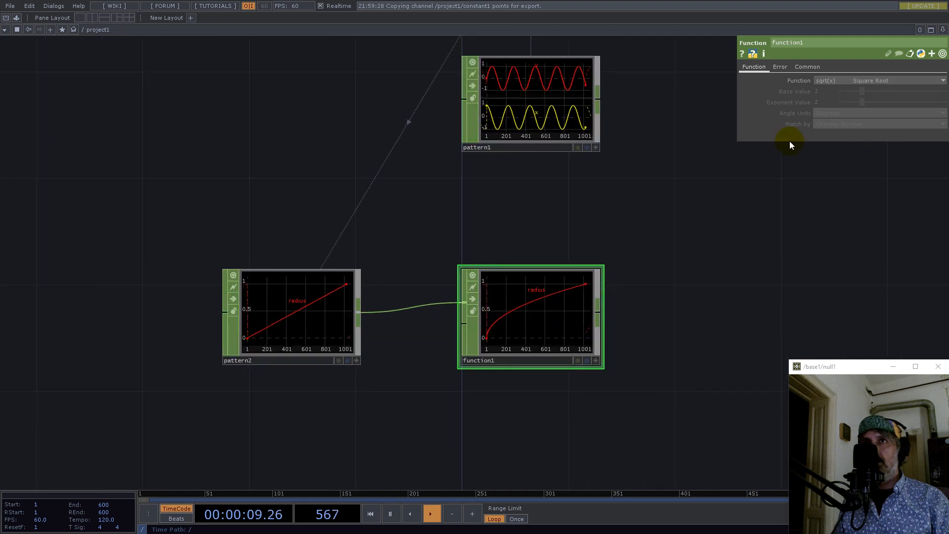
- Set function1's Function to pow(x) Input1 ^ Exponent with an Exponent Value of about 2.19
{"action": "left_click", "coordinate": [830, 80]}
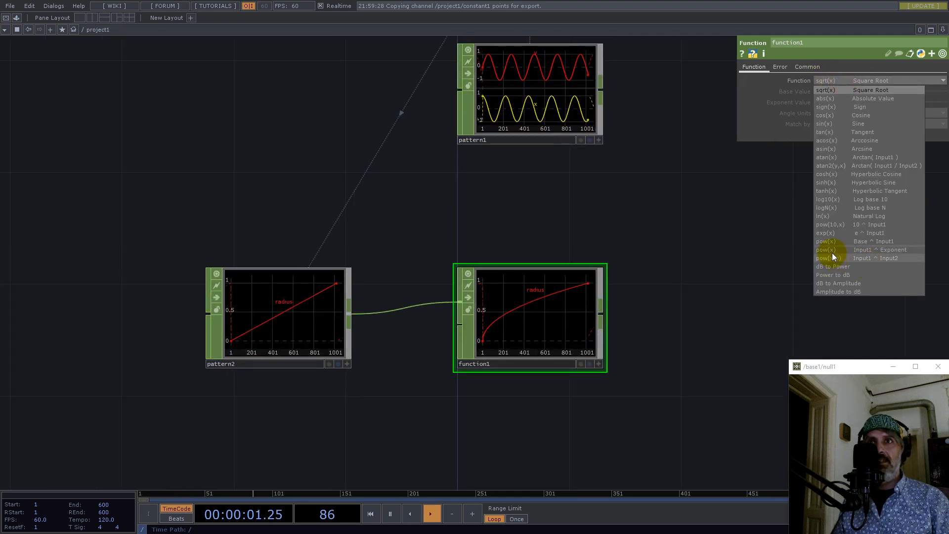
{"action": "left_click", "coordinate": [873, 251]}
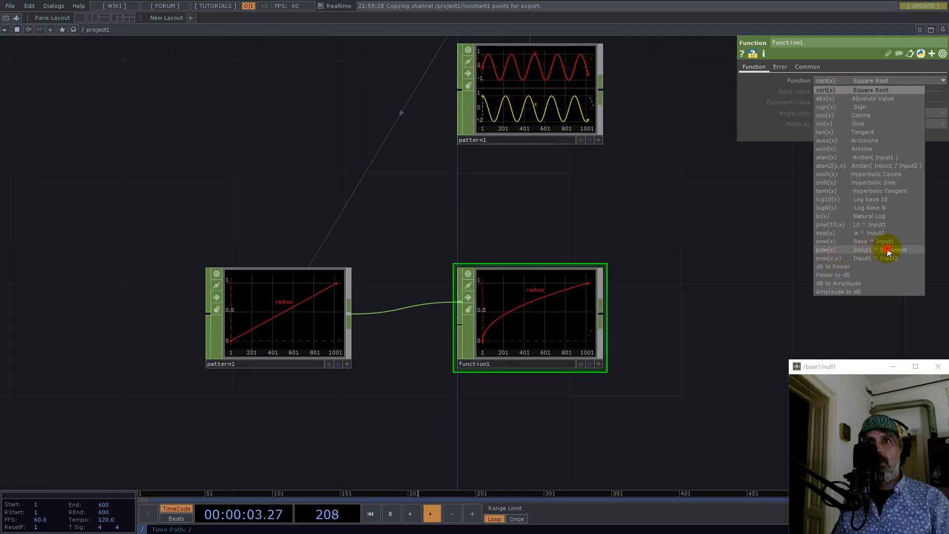
{"action": "mouse_move", "coordinate": [862, 104]}
{"action": "left_mouse_down"}
{"action": "mouse_move", "coordinate": [885, 109]}
{"action": "mouse_move", "coordinate": [864, 108]}
{"action": "left_mouse_up"}
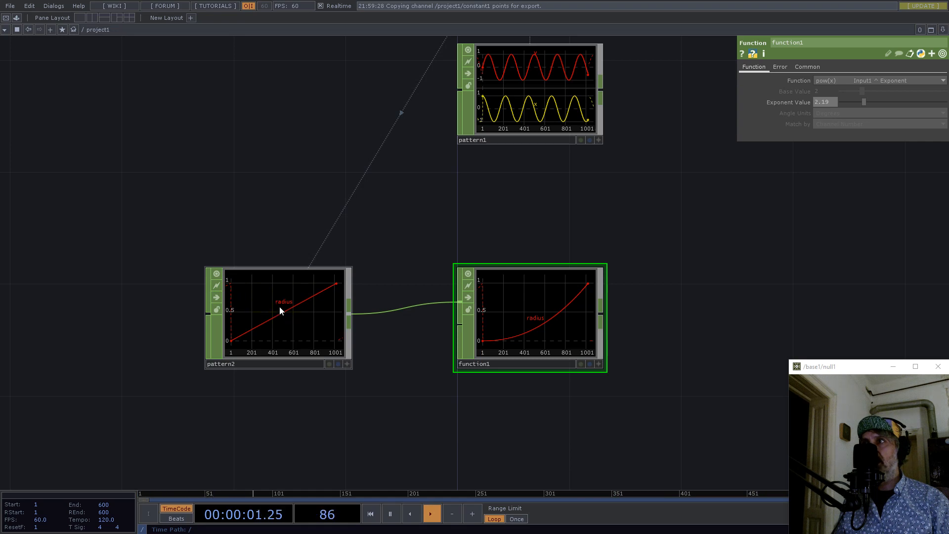
- Invert pattern2's ramp by setting its Amplitude to -1 and its Offset to 1
{"action": "left_click", "coordinate": [299, 311]}
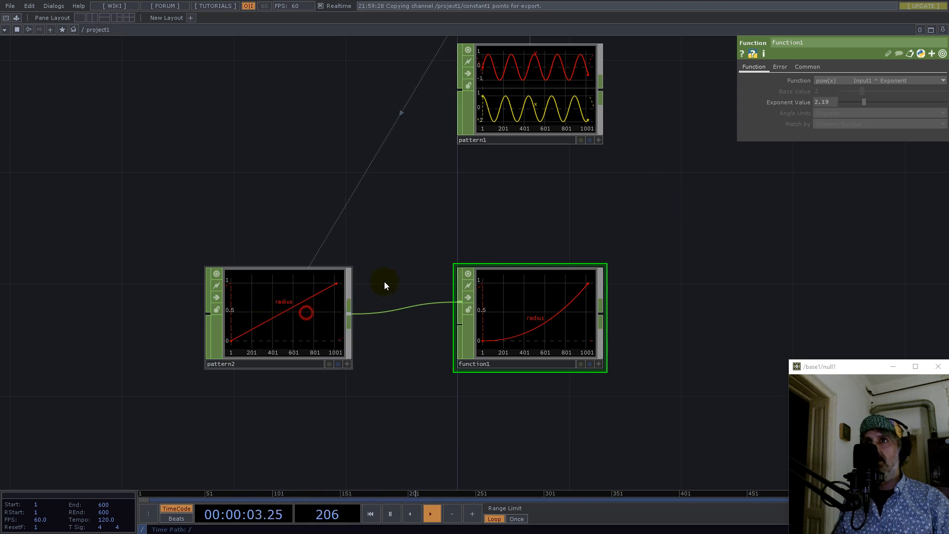
{"action": "left_click", "coordinate": [751, 67]}
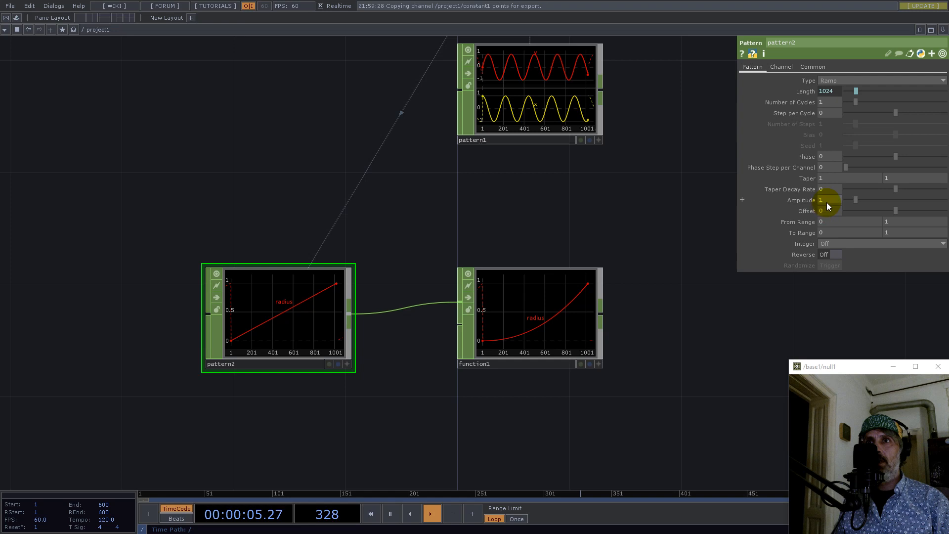
{"action": "left_click", "coordinate": [812, 200]}
{"action": "type", "text": "-1"}
{"action": "key", "text": "Return"}
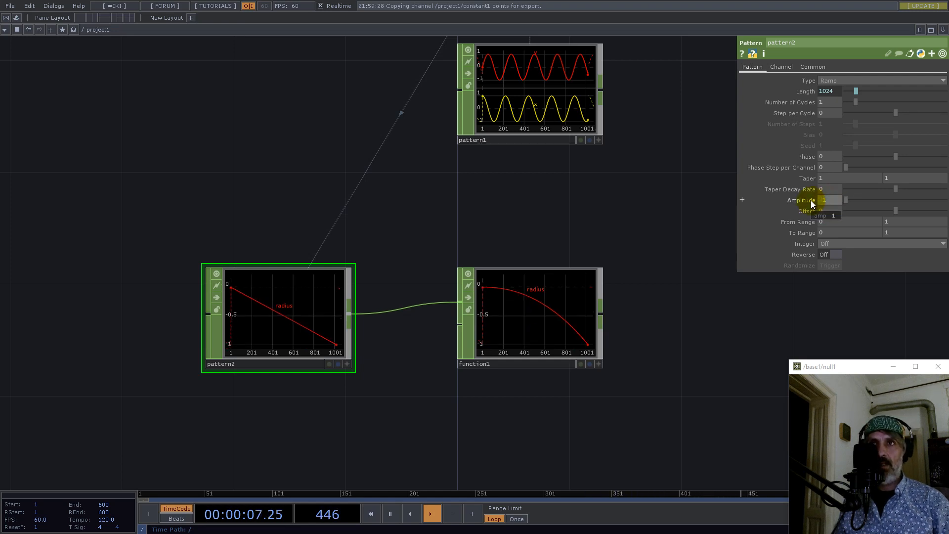
{"action": "left_click", "coordinate": [833, 211]}
{"action": "type", "text": "1"}
{"action": "key", "text": "Return"}
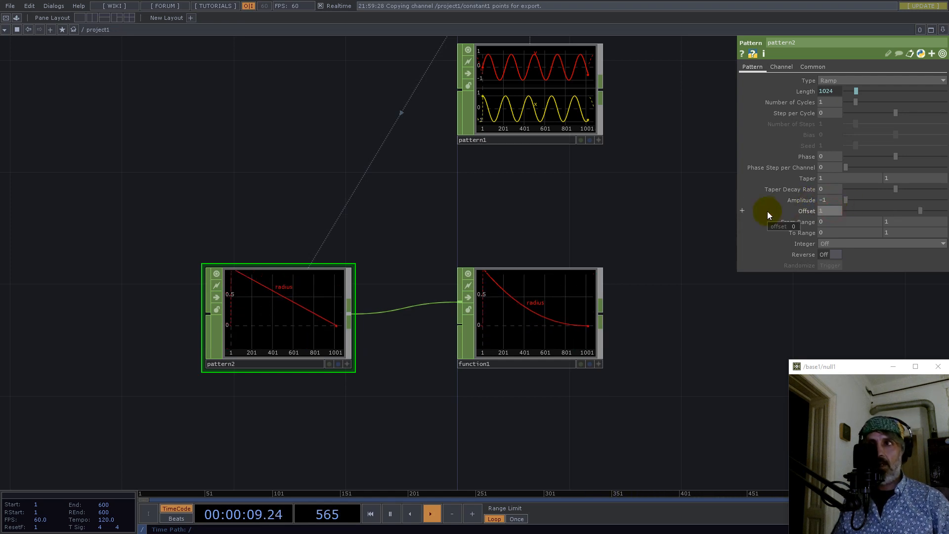
- Raise function1's Exponent Value to about 2.95 for a steeper radius falloff
{"action": "left_click", "coordinate": [551, 318]}
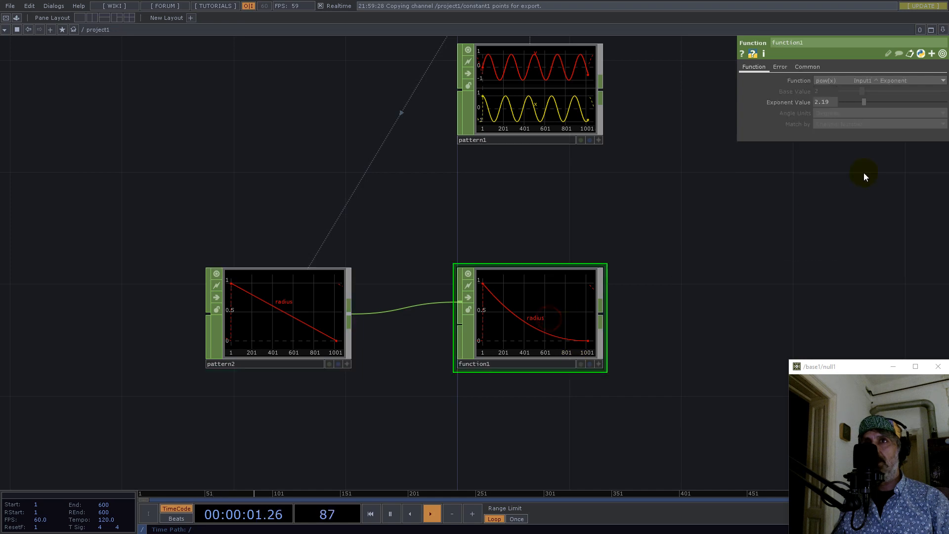
{"action": "mouse_move", "coordinate": [864, 104]}
{"action": "left_mouse_down"}
{"action": "mouse_move", "coordinate": [856, 103]}
{"action": "mouse_move", "coordinate": [888, 104]}
{"action": "mouse_move", "coordinate": [871, 111]}
{"action": "left_mouse_up"}
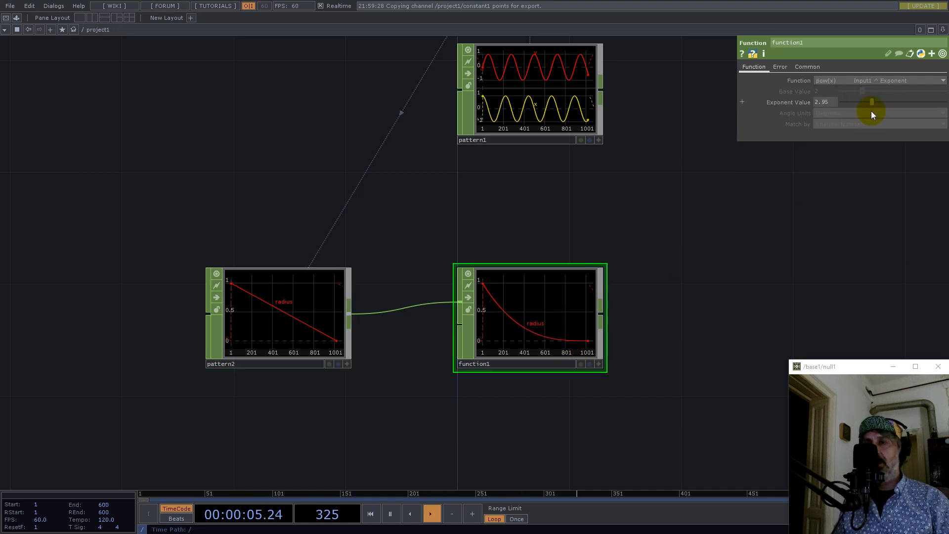
{"action": "left_click_drag", "start_coordinate": [539, 212], "coordinate": [531, 297]}
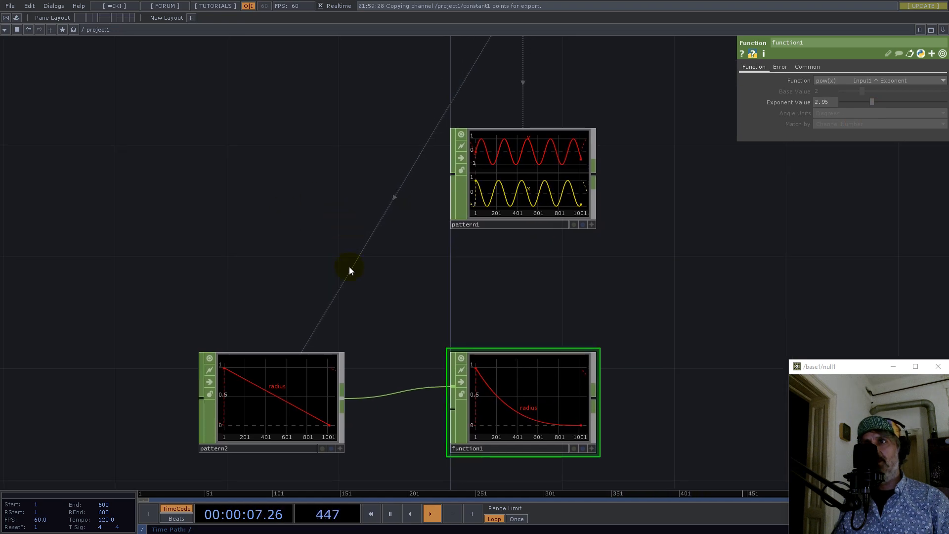
- Reference constant1's cycles channel in pattern2's Length, replacing the points reference
{"action": "left_click", "coordinate": [291, 385]}
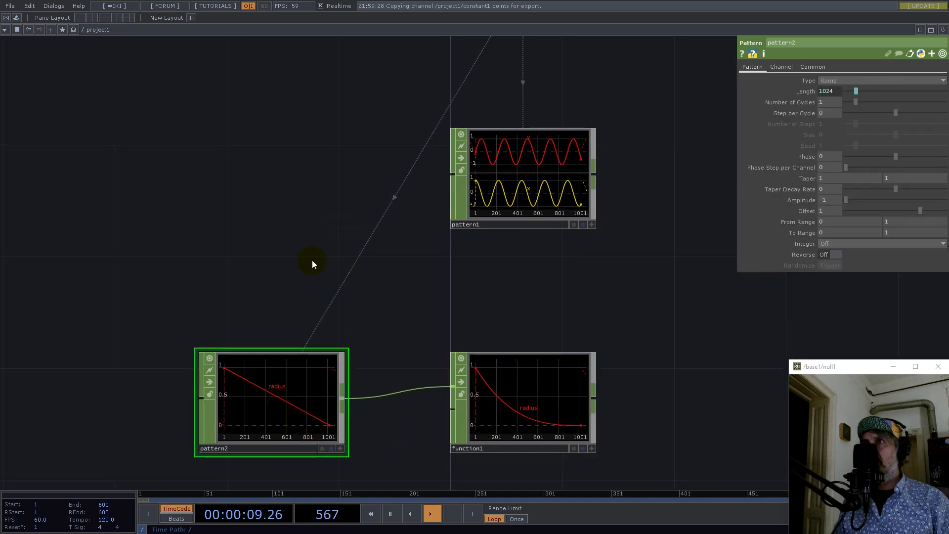
{"action": "scroll", "coordinate": [311, 397], "scroll_direction": "down", "scroll_amount": 5}
{"action": "scroll", "coordinate": [299, 400], "scroll_direction": "up", "scroll_amount": 5}
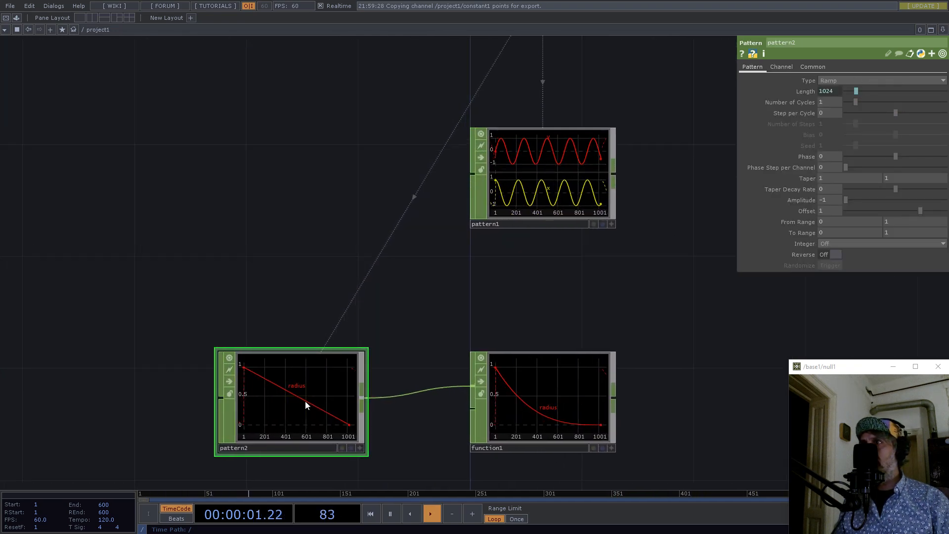
{"action": "scroll", "coordinate": [318, 308], "scroll_direction": "down", "scroll_amount": 4}
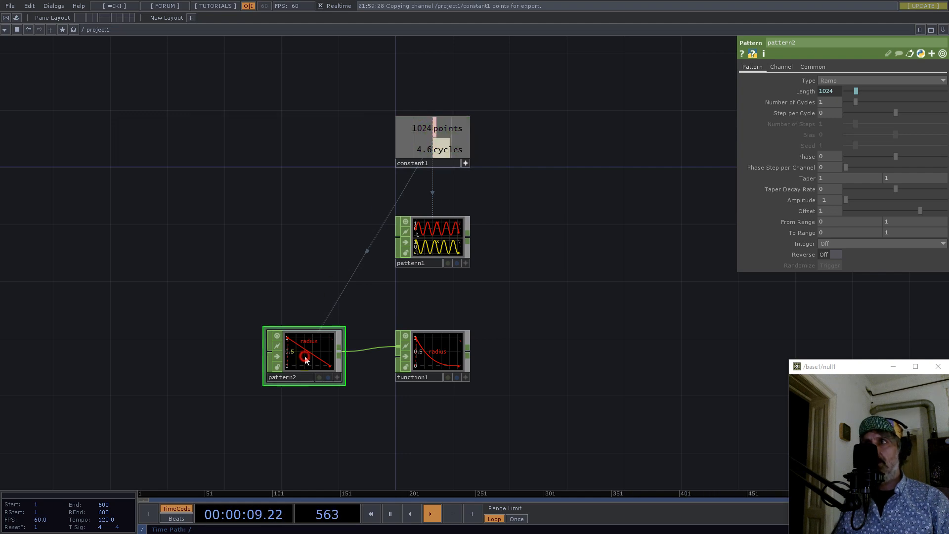
{"action": "scroll", "coordinate": [294, 341], "scroll_direction": "up", "scroll_amount": 2}
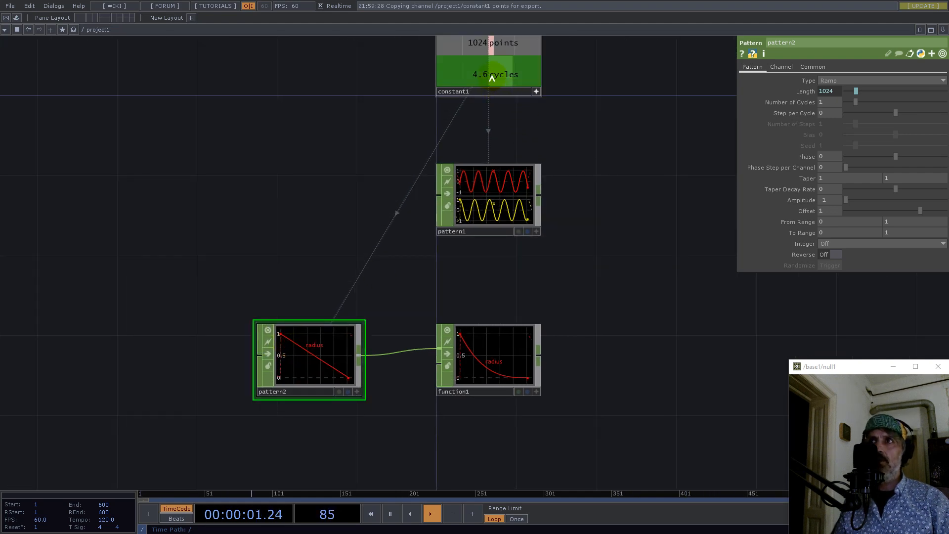
{"action": "left_click_drag", "start_coordinate": [488, 74], "coordinate": [835, 90]}
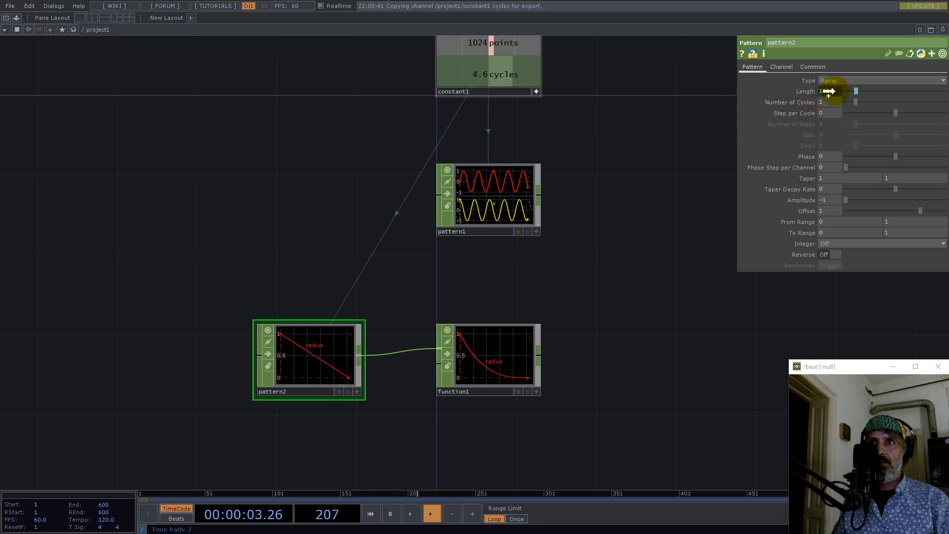
{"action": "left_click", "coordinate": [836, 90]}
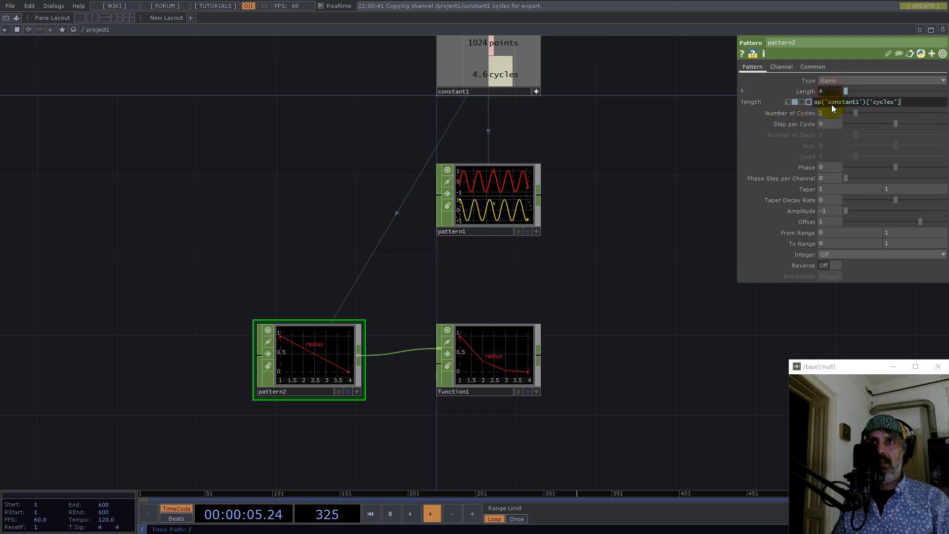
- Round pattern2's Length expression up by wrapping it as math.ceil(op('constant1')['cycles'])
{"action": "left_click", "coordinate": [911, 103]}
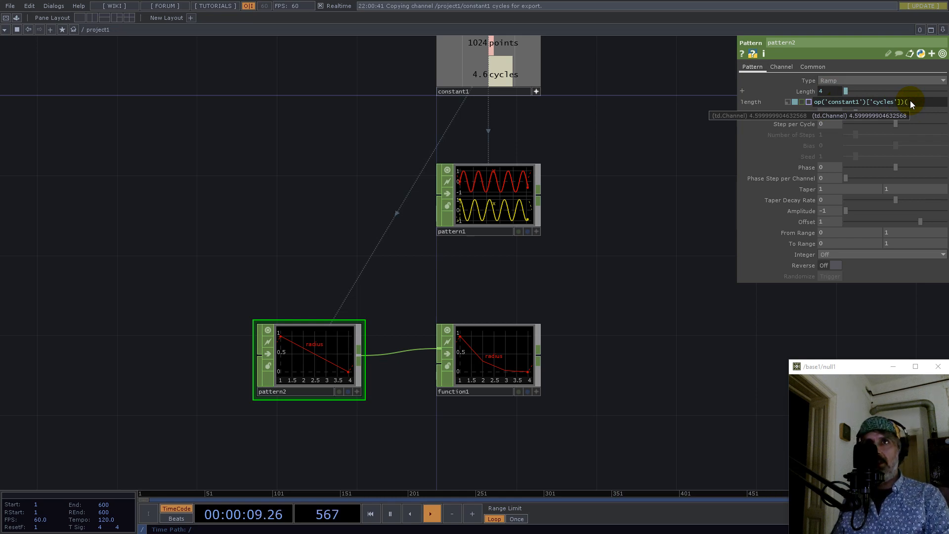
{"action": "key", "text": "Left"}
{"action": "key", "text": "Home"}
{"action": "type", "text": "("}
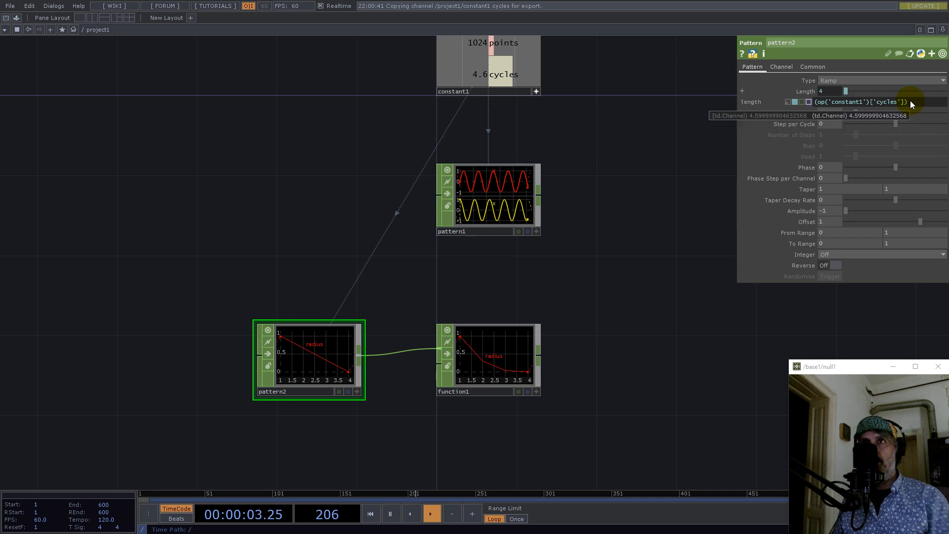
{"action": "key", "text": "Home"}
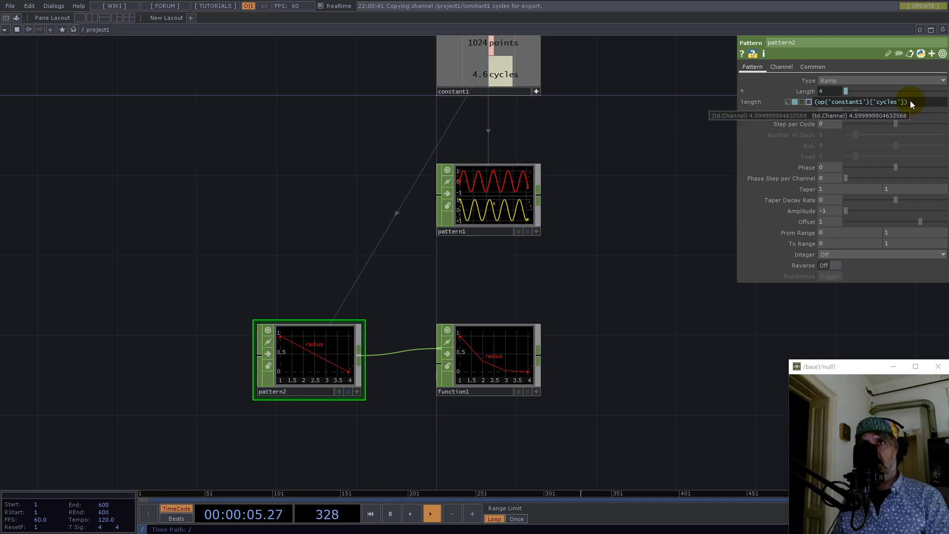
{"action": "type", "text": "mat"}
{"action": "type", "text": ".ceil"}
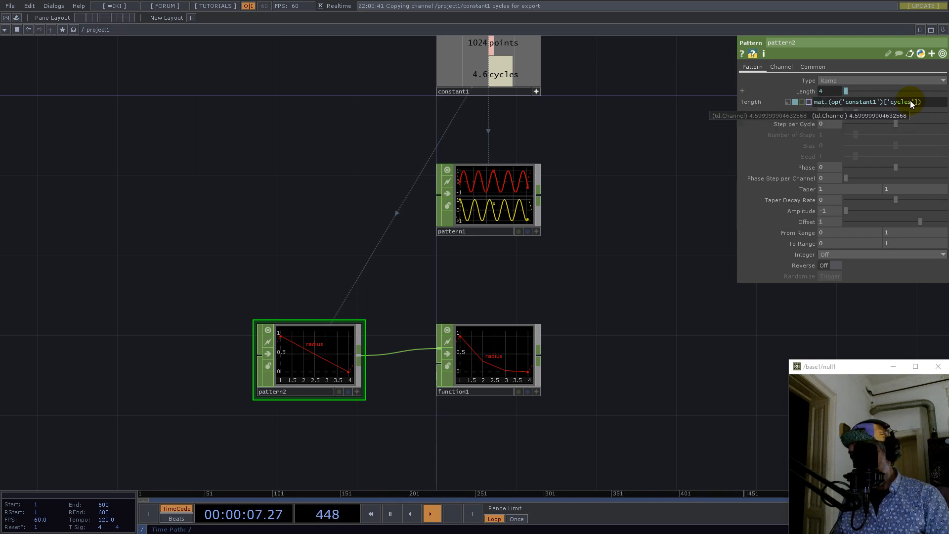
{"action": "key", "text": "Return"}
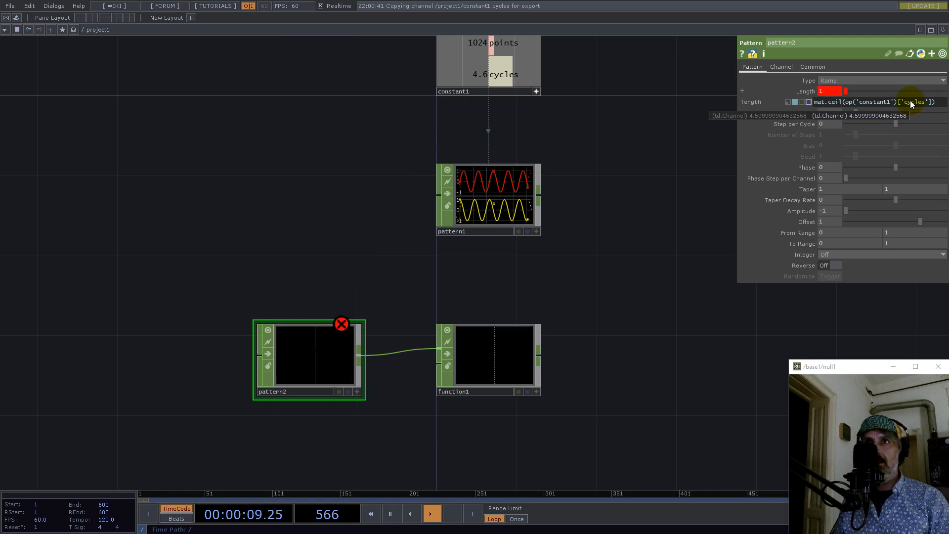
{"action": "left_click", "coordinate": [822, 104]}
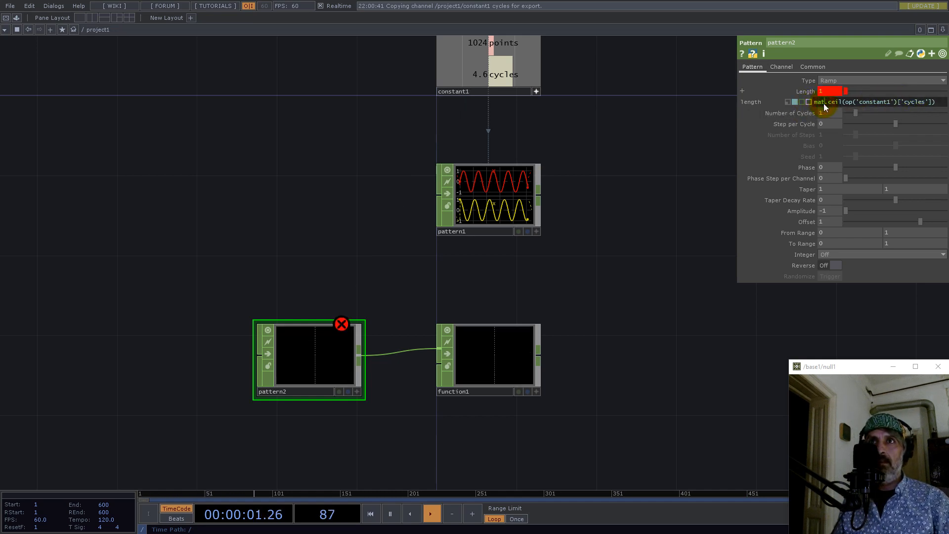
{"action": "type", "text": "h"}
{"action": "key", "text": "Return"}
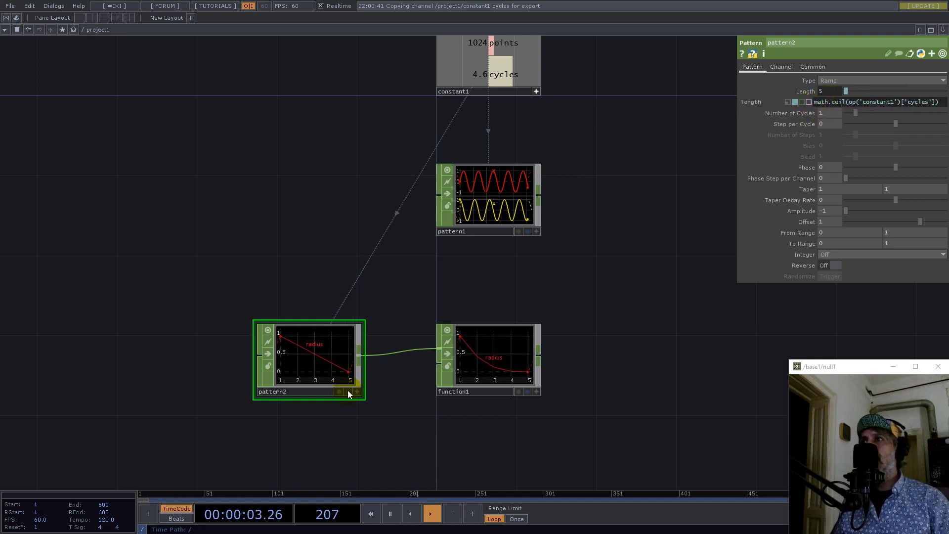
- Inspect function1's curve, move function1 closer to pattern2, and add a Resample CHOP after it
{"action": "scroll", "coordinate": [522, 391], "scroll_direction": "up", "scroll_amount": 5}
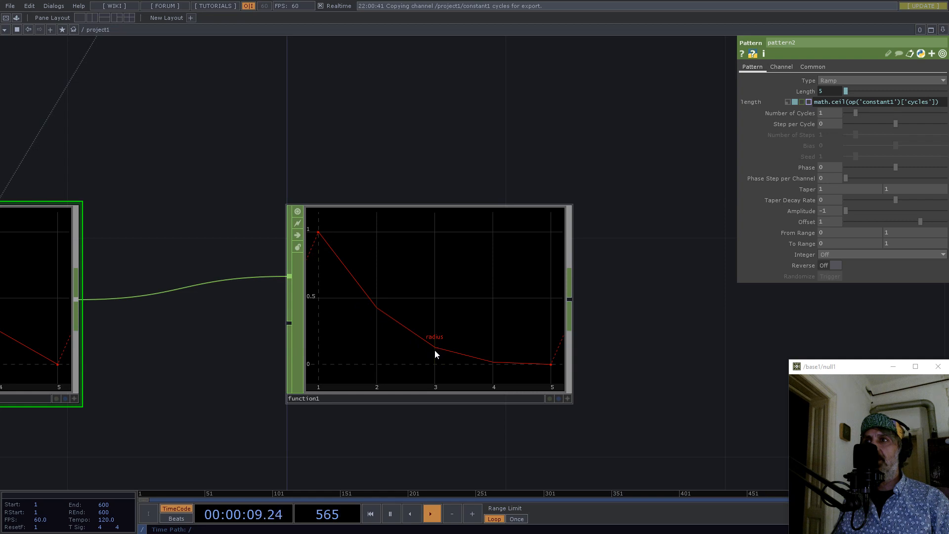
{"action": "scroll", "coordinate": [497, 305], "scroll_direction": "down", "scroll_amount": 5}
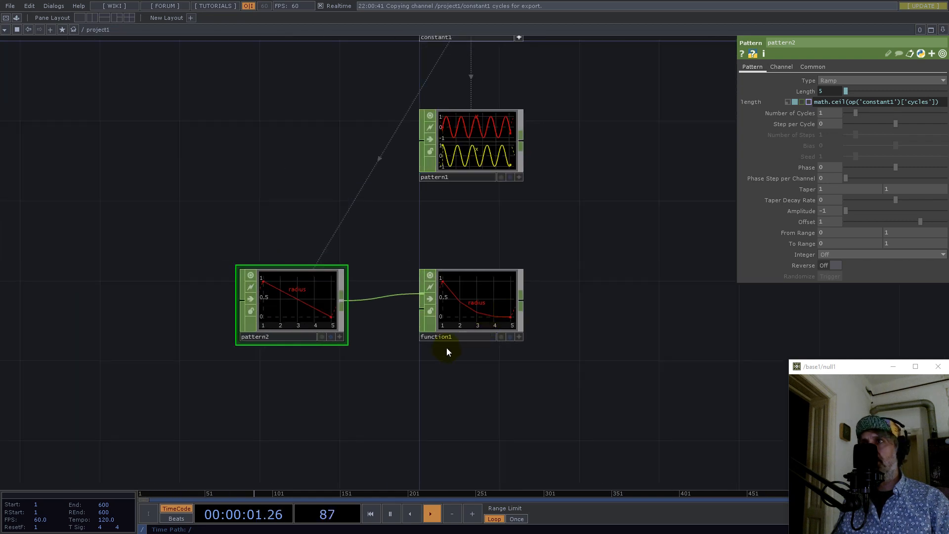
{"action": "scroll", "coordinate": [457, 301], "scroll_direction": "up", "scroll_amount": 3}
{"action": "scroll", "coordinate": [459, 306], "scroll_direction": "up", "scroll_amount": 3}
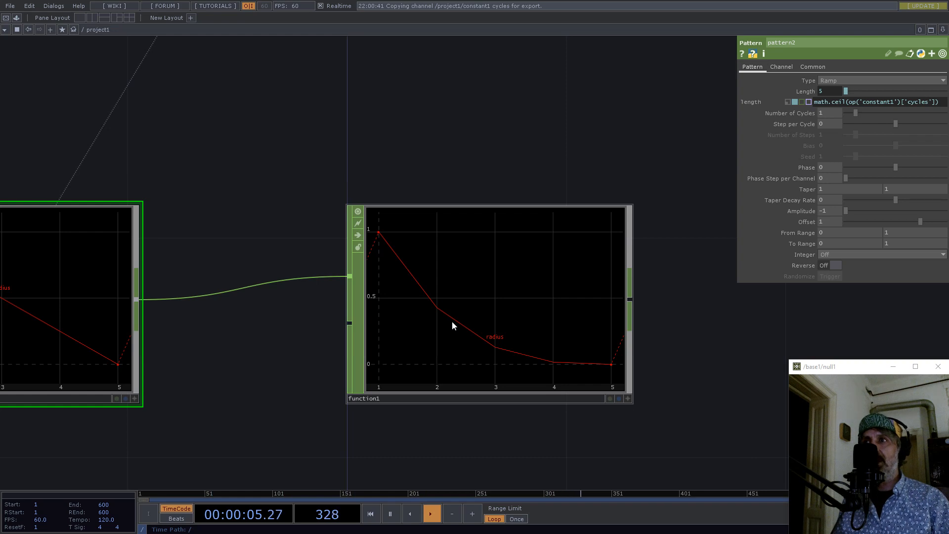
{"action": "scroll", "coordinate": [440, 292], "scroll_direction": "down", "scroll_amount": 4}
{"action": "left_click_drag", "start_coordinate": [459, 294], "coordinate": [439, 294]}
{"action": "right_click", "coordinate": [491, 295]}
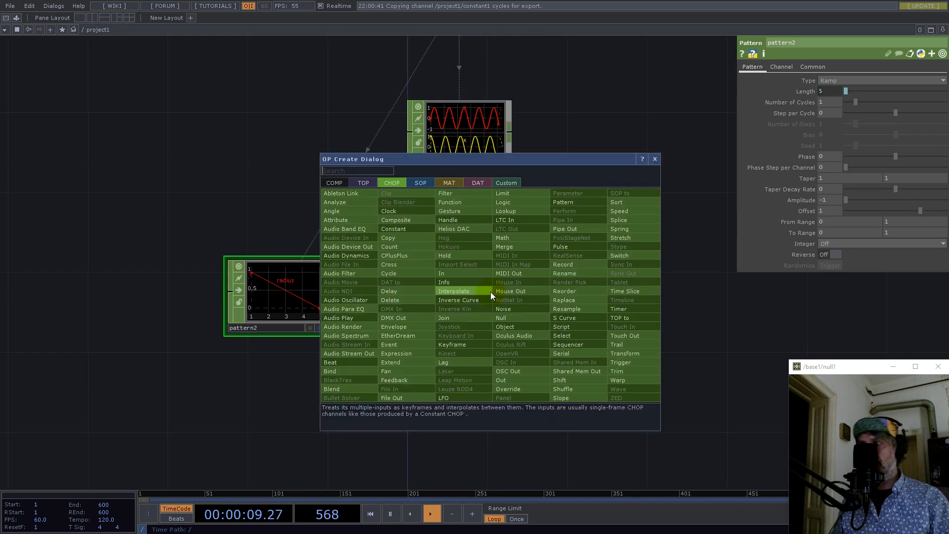
{"action": "type", "text": "res"}
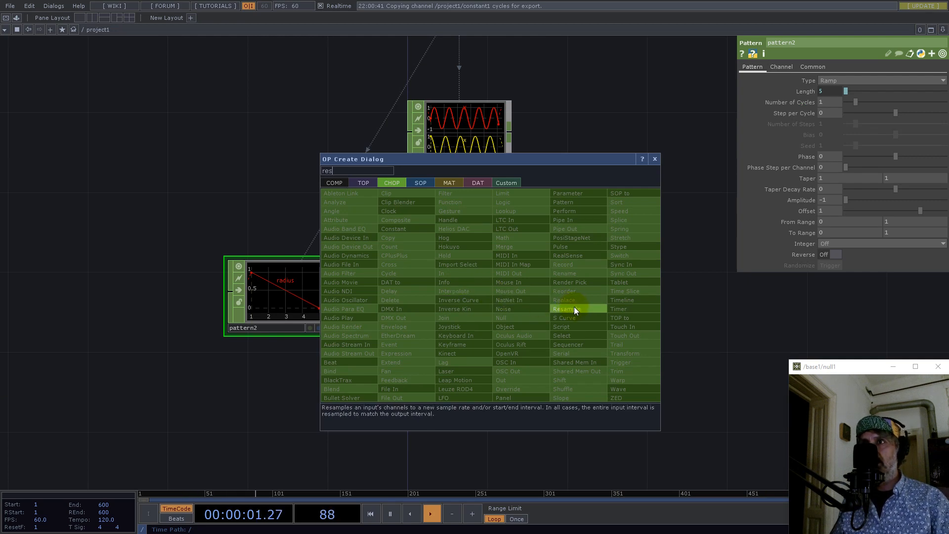
{"action": "left_click", "coordinate": [572, 308]}
{"action": "left_click", "coordinate": [580, 298]}
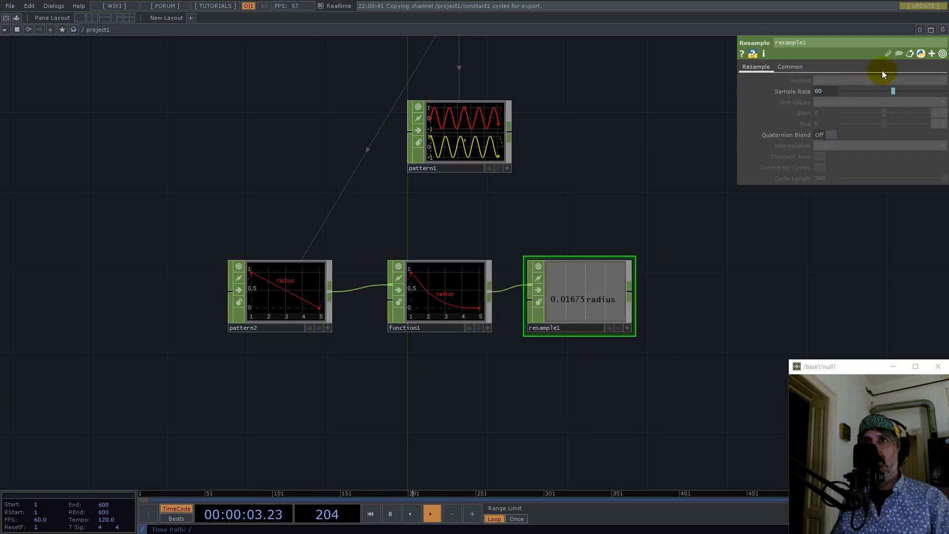
- Turn off Time Slice on resample1 and set its Method to Same Rate, New Interval
{"action": "left_click", "coordinate": [793, 67]}
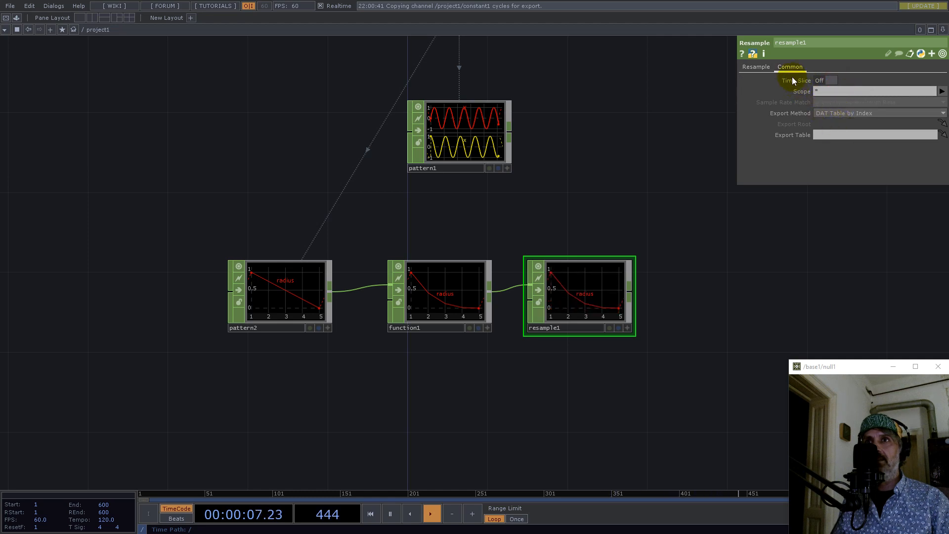
{"action": "left_click", "coordinate": [758, 68]}
{"action": "left_click", "coordinate": [845, 82]}
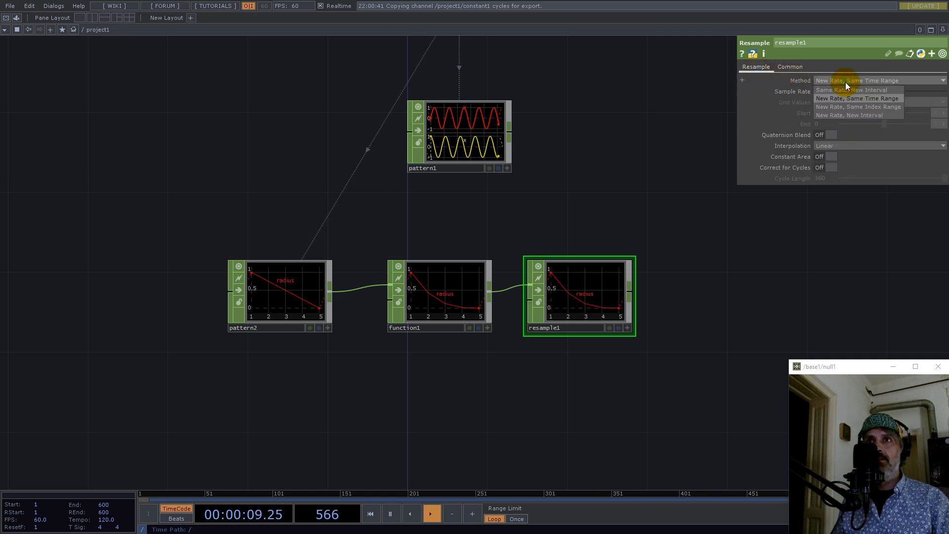
{"action": "left_click", "coordinate": [870, 90]}
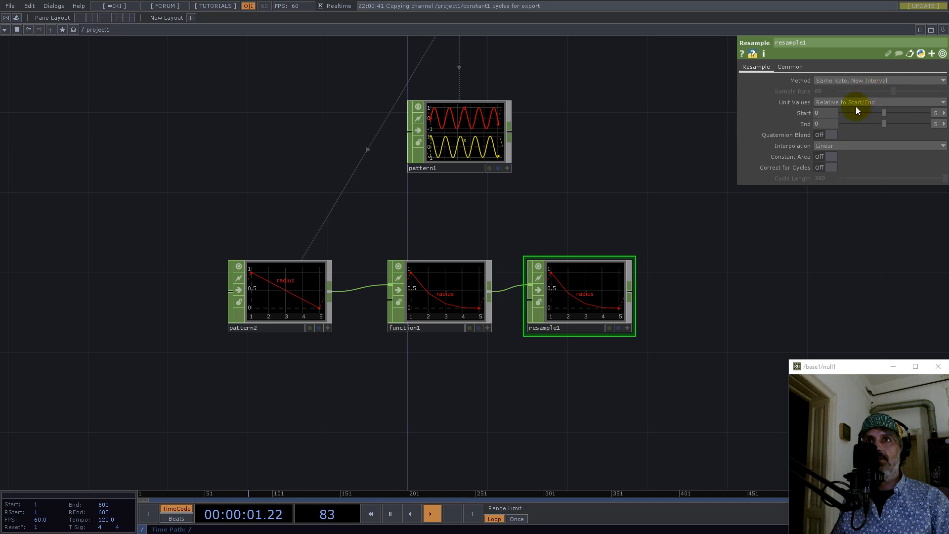
- Switch resample1's End unit to samples (I) and set End to op('constant1')['points']-1
{"action": "left_click", "coordinate": [935, 125]}
{"action": "left_click", "coordinate": [936, 134]}
{"action": "left_click_drag", "start_coordinate": [638, 144], "coordinate": [556, 272]}
{"action": "left_click_drag", "start_coordinate": [388, 107], "coordinate": [823, 124]}
{"action": "left_click", "coordinate": [831, 122]}
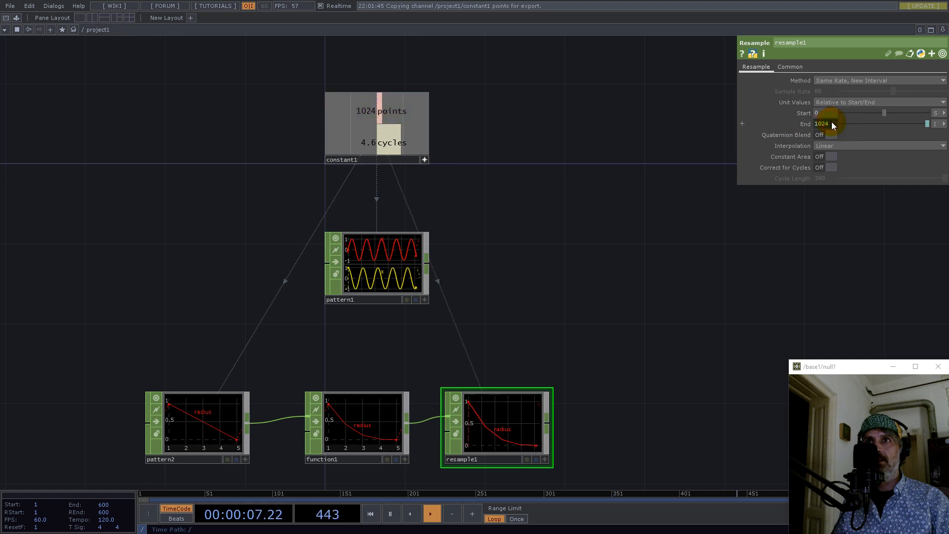
{"action": "type", "text": "-1"}
{"action": "key", "text": "Return"}
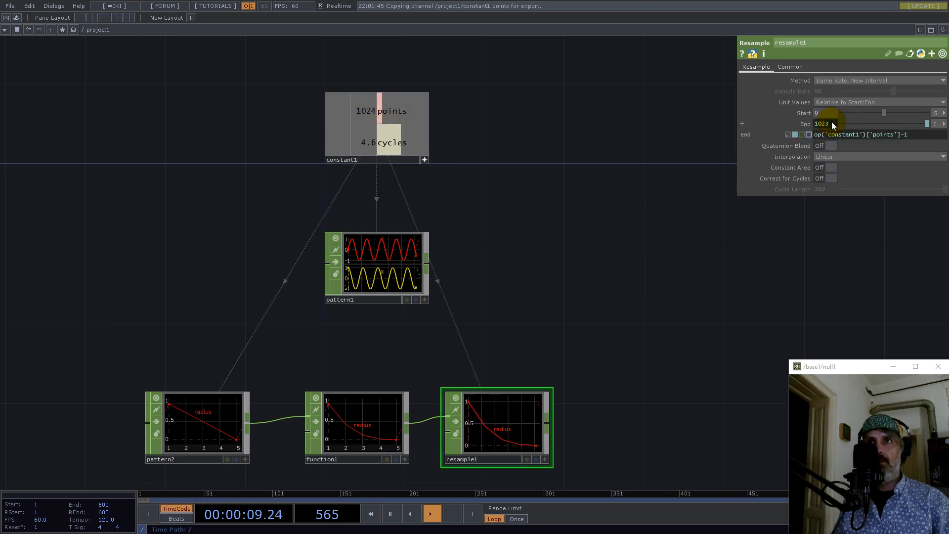
- Set resample1's Unit Values to Absolute and check the operator info of resample1 and pattern1
{"action": "left_click_drag", "start_coordinate": [592, 365], "coordinate": [592, 265]}
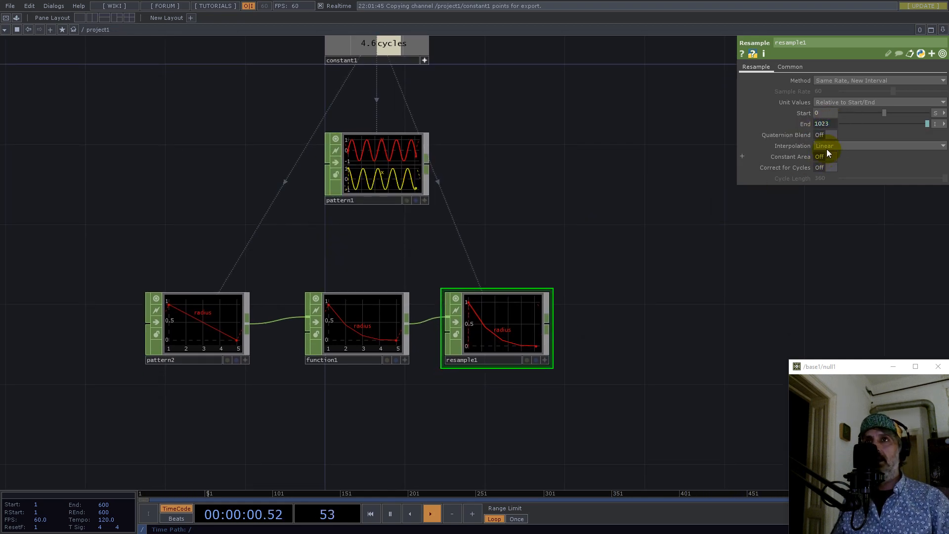
{"action": "left_click", "coordinate": [836, 101]}
{"action": "left_click", "coordinate": [830, 112]}
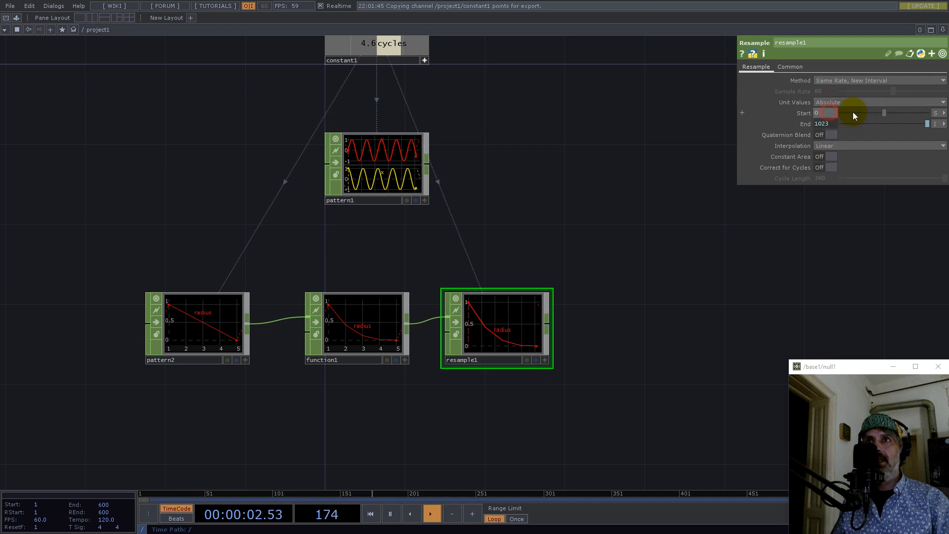
{"action": "middle_click", "coordinate": [510, 325]}
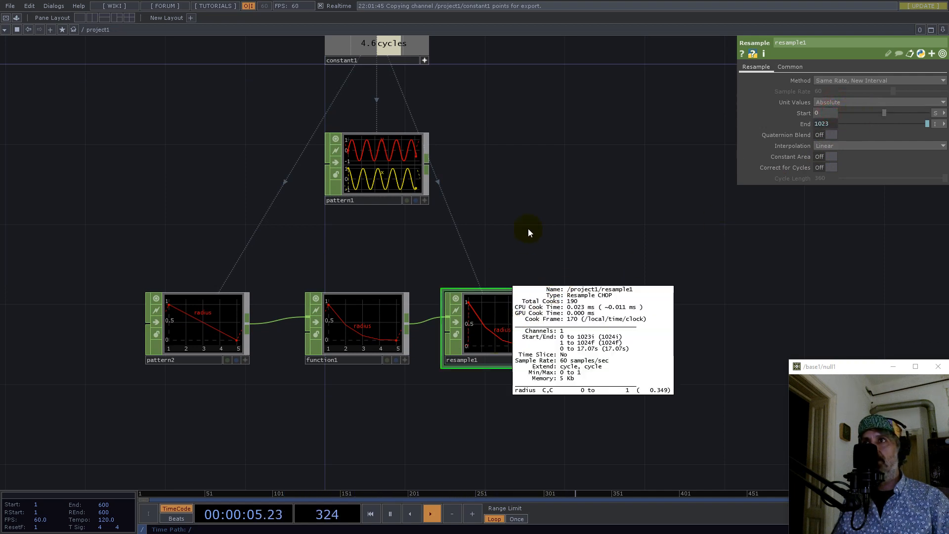
{"action": "middle_click", "coordinate": [388, 174]}
{"action": "left_click", "coordinate": [617, 89]}
- Align pattern1 above resample1 and feed both, pattern1 first, into a new Math CHOP
{"action": "left_click_drag", "start_coordinate": [376, 167], "coordinate": [496, 187]}
{"action": "left_click_drag", "start_coordinate": [579, 251], "coordinate": [536, 297]}
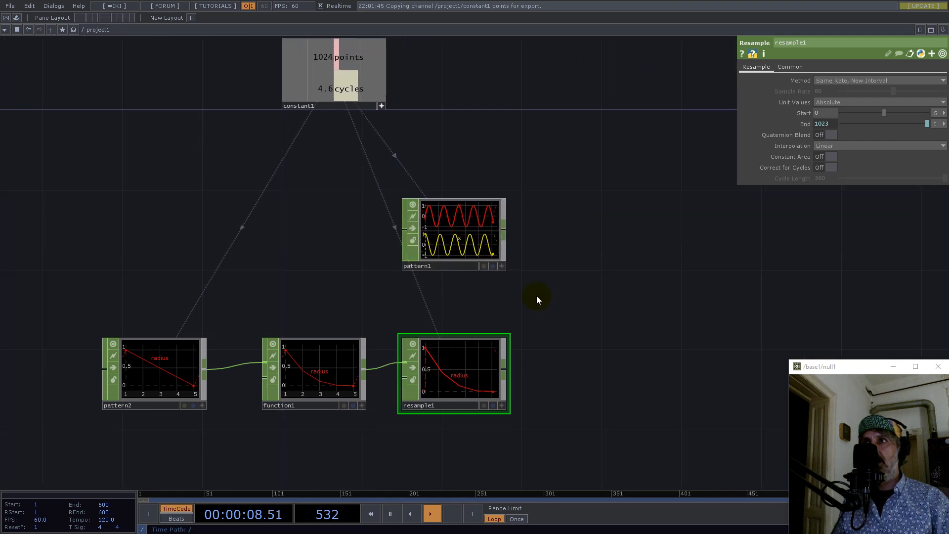
{"action": "right_click", "coordinate": [505, 230]}
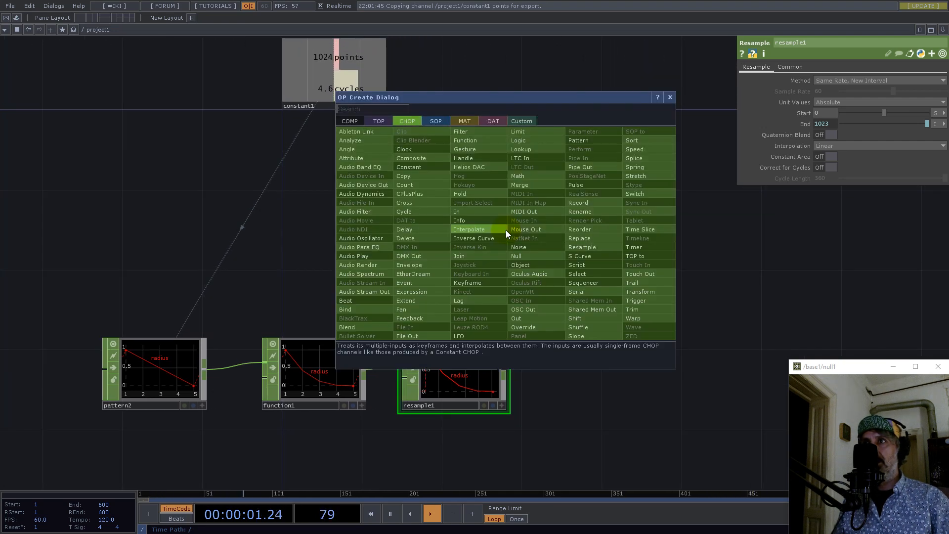
{"action": "type", "text": "math"}
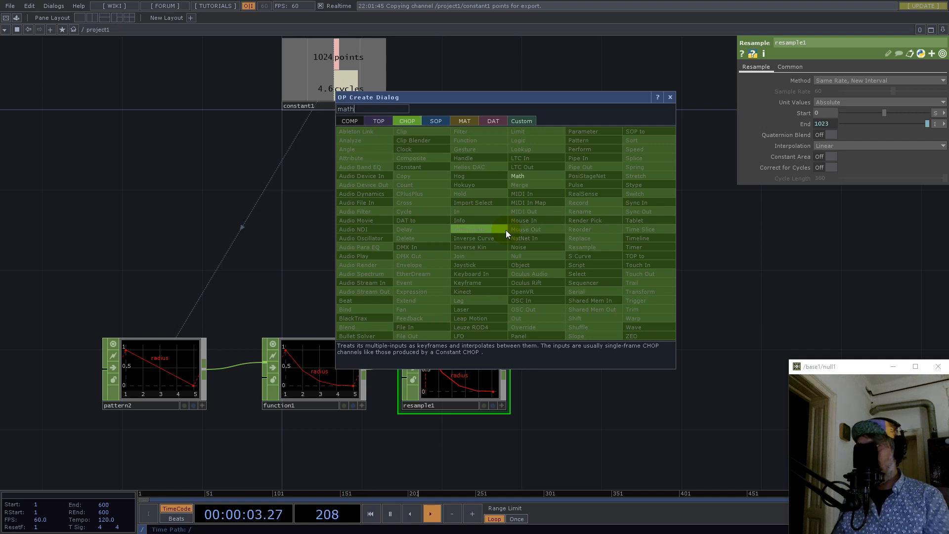
{"action": "left_click", "coordinate": [527, 176]}
{"action": "left_click", "coordinate": [673, 339]}
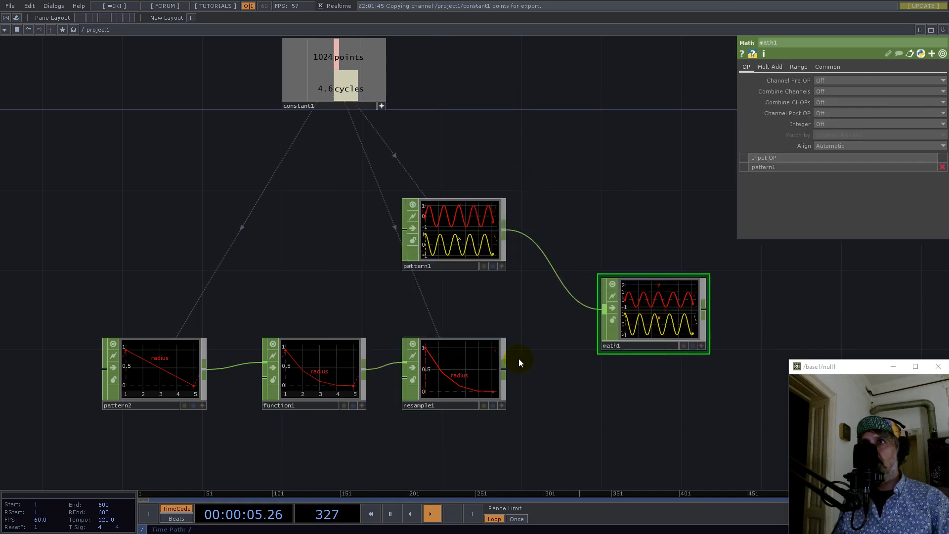
{"action": "left_click_drag", "start_coordinate": [504, 366], "coordinate": [653, 313]}
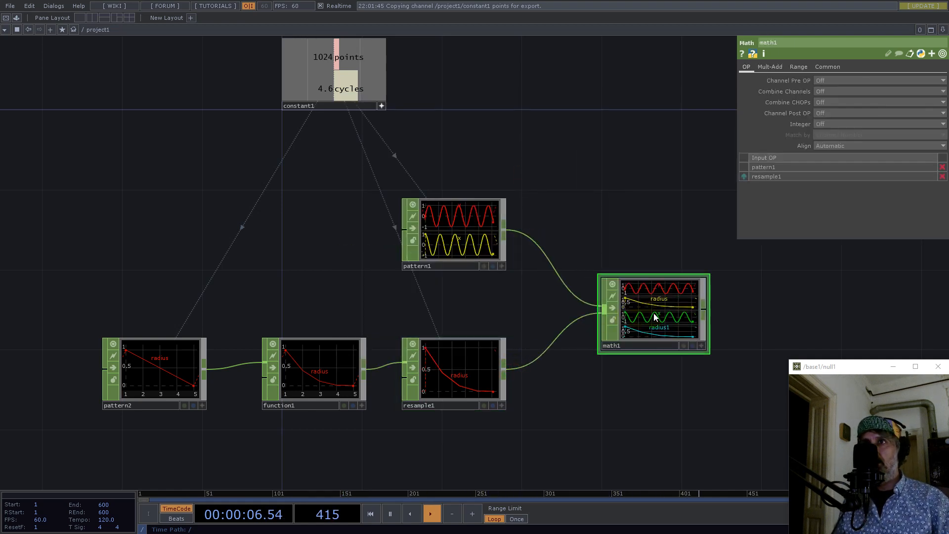
- Set math1's Combine CHOPs to Multiply and add a Null CHOP after it
{"action": "left_click", "coordinate": [831, 102]}
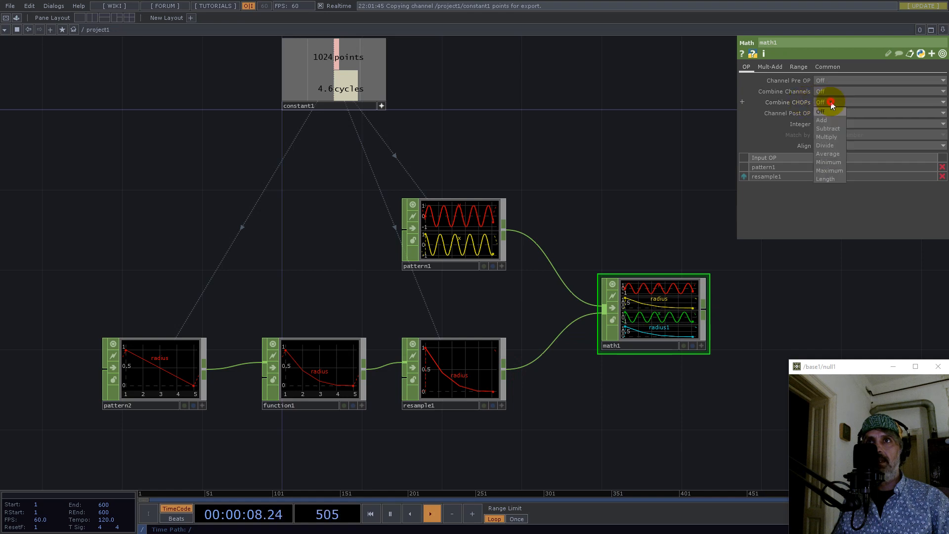
{"action": "left_click", "coordinate": [831, 138]}
{"action": "left_click_drag", "start_coordinate": [731, 298], "coordinate": [488, 263]}
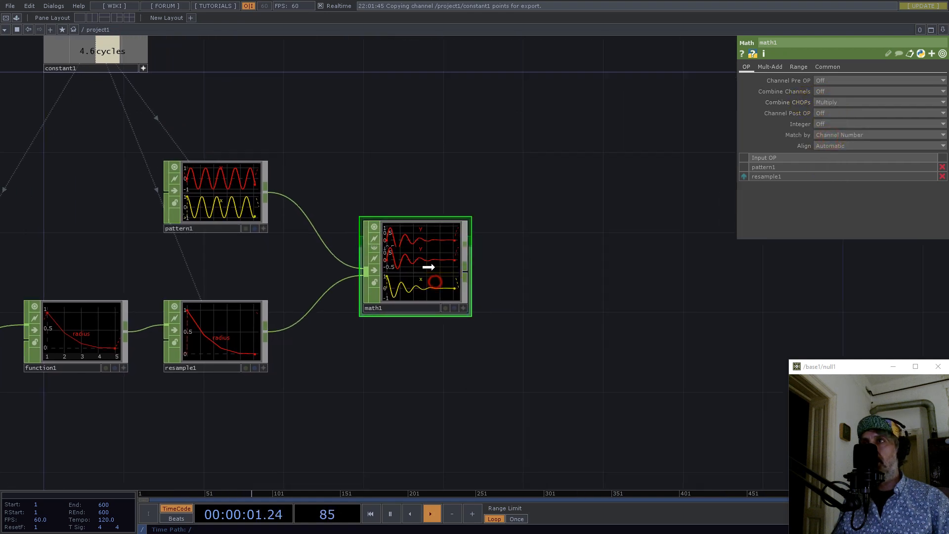
{"action": "right_click", "coordinate": [465, 270]}
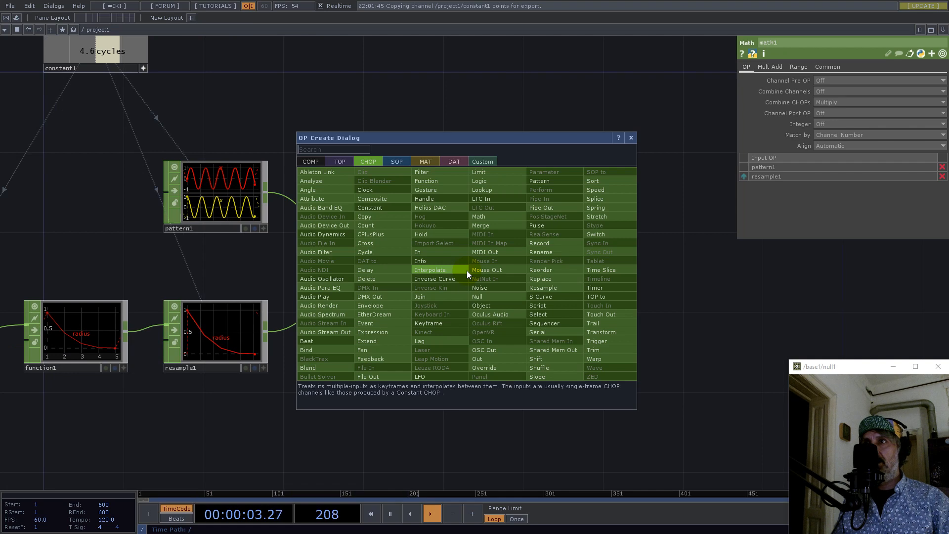
{"action": "left_click", "coordinate": [485, 289]}
{"action": "left_click", "coordinate": [592, 279]}
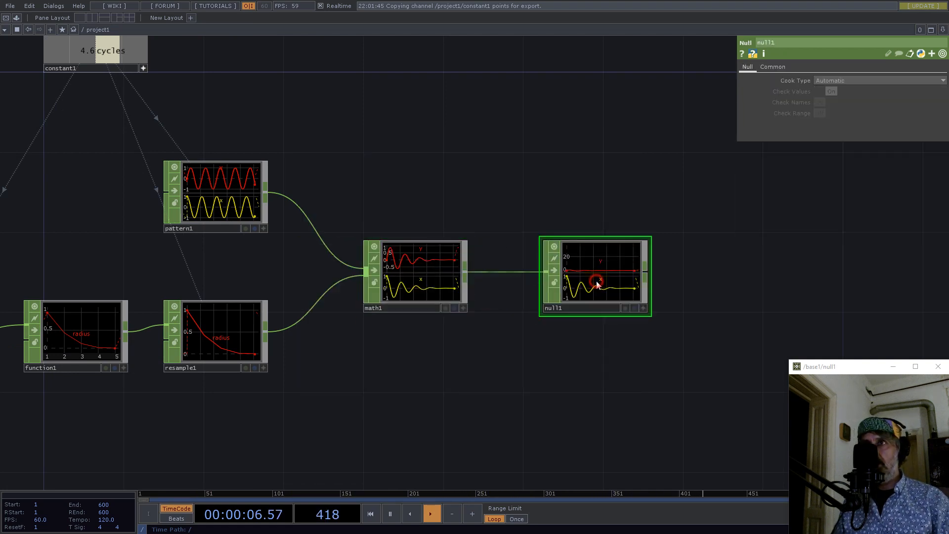
- Create a CHOP to SOP from null1 and place it directly above null1
{"action": "right_click", "coordinate": [647, 271]}
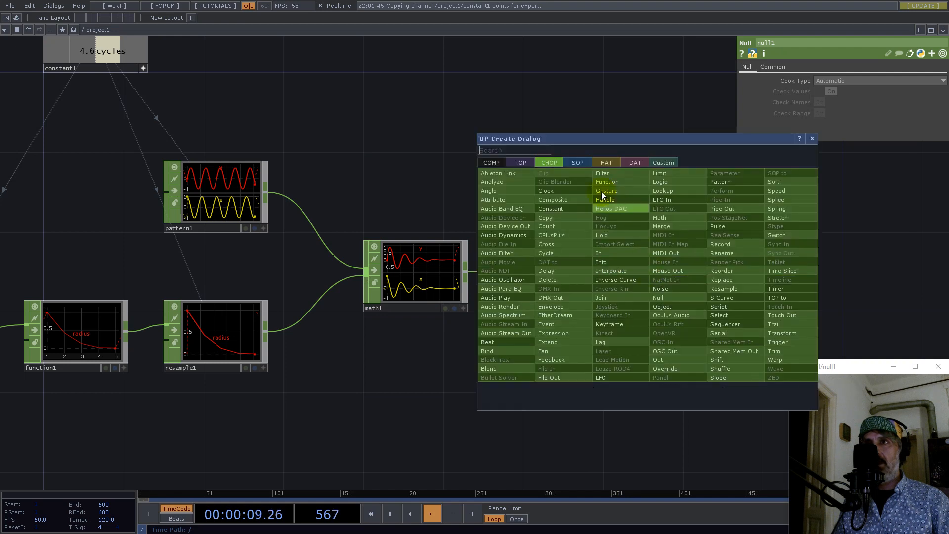
{"action": "left_click", "coordinate": [580, 162]}
{"action": "left_click", "coordinate": [500, 174]}
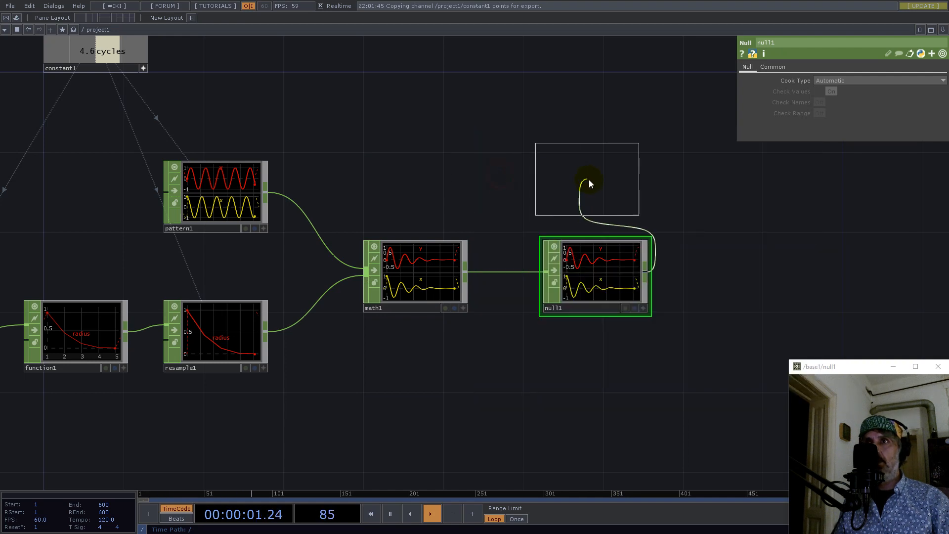
{"action": "left_click", "coordinate": [591, 180]}
- Set chopto1's Channel Scope to x y and reduce its Attribute Scope to P(0) P(1)
{"action": "left_click", "coordinate": [837, 123]}
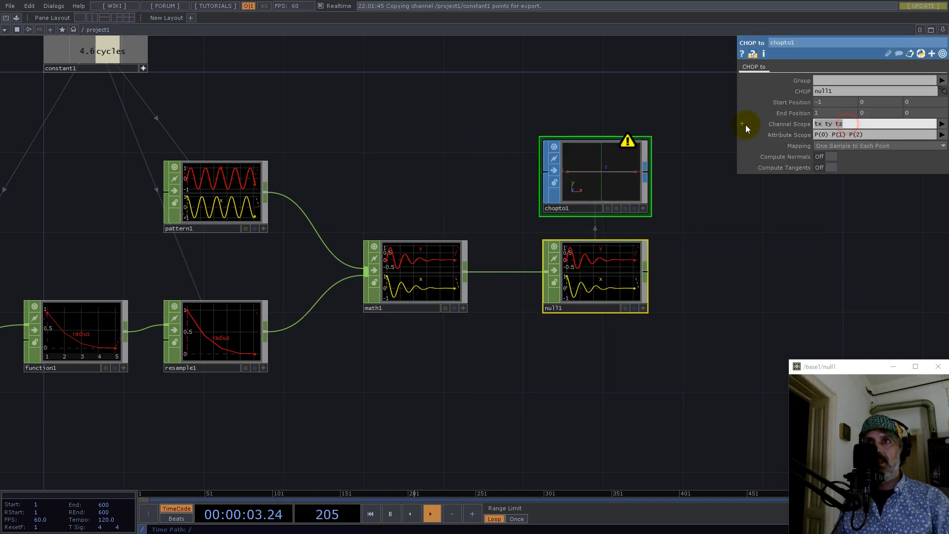
{"action": "type", "text": "x y"}
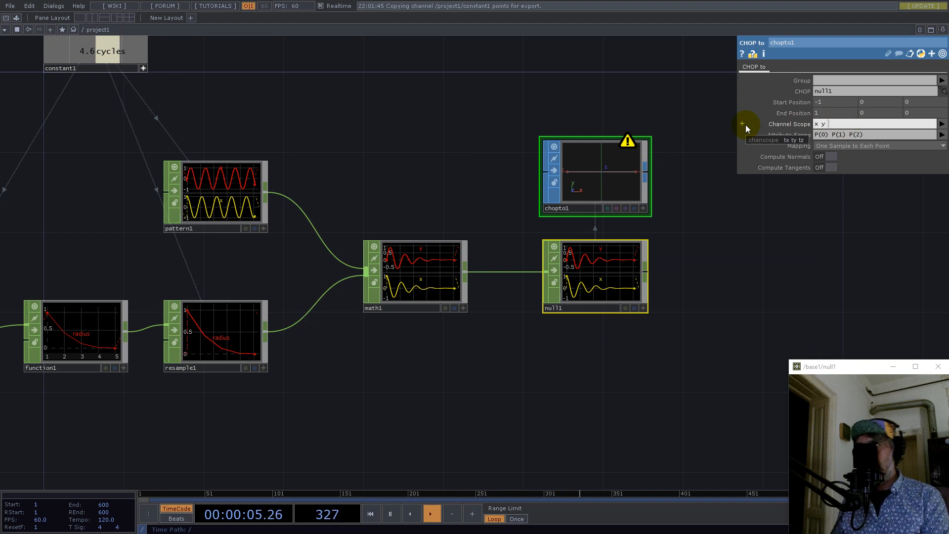
{"action": "left_click_drag", "start_coordinate": [846, 136], "coordinate": [889, 139]}
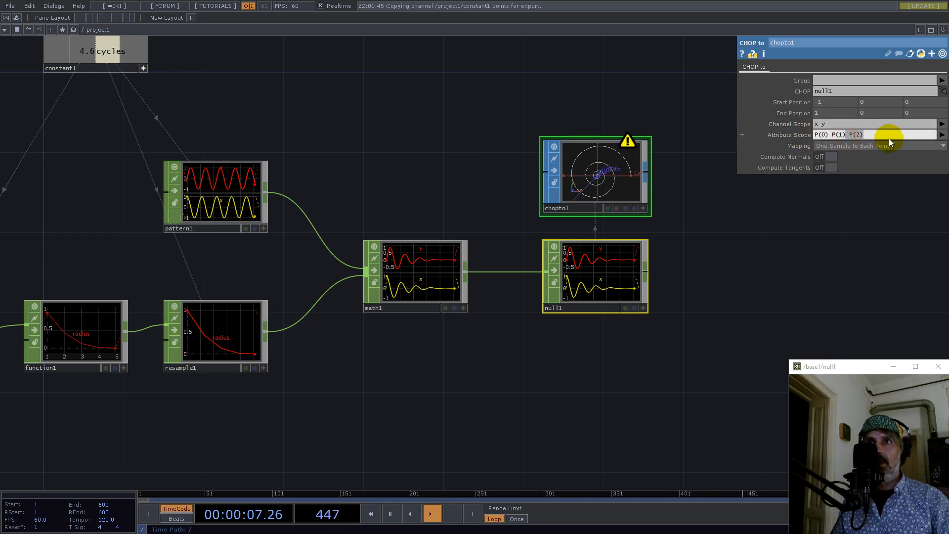
{"action": "key", "text": "BackSpace"}
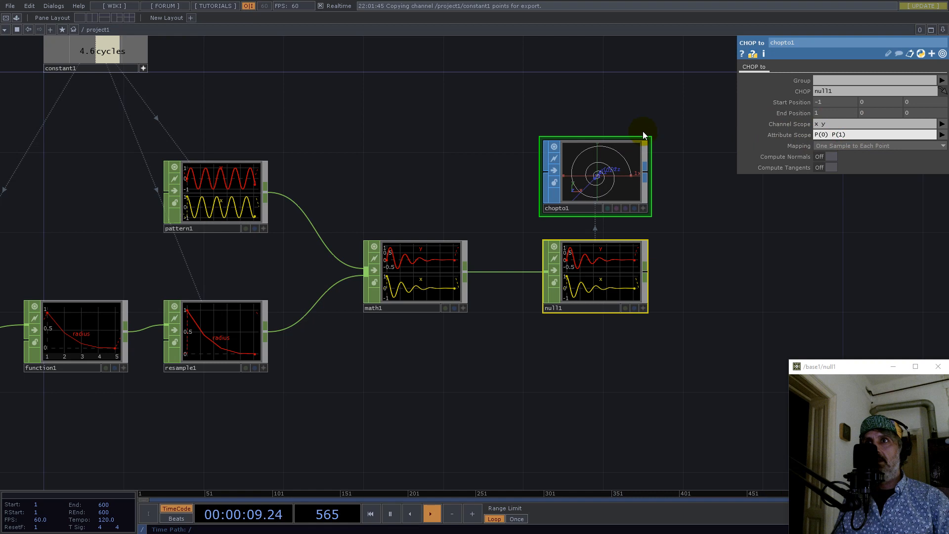
- View chopto1's spiral in a separate enlarged viewer window, examine it from an angle, and close the window
{"action": "scroll", "coordinate": [613, 163], "scroll_direction": "up", "scroll_amount": 3}
{"action": "right_click", "coordinate": [533, 221]}
{"action": "left_click", "coordinate": [561, 211]}
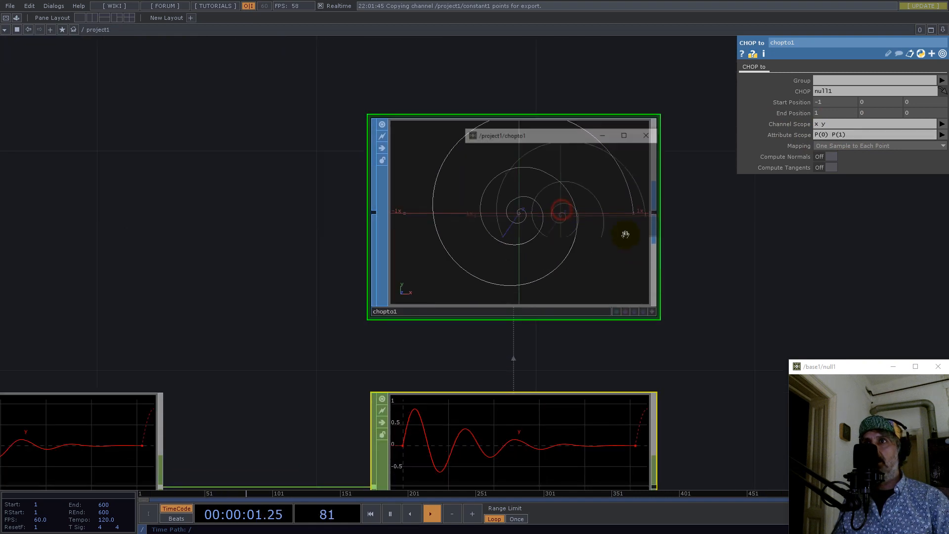
{"action": "left_click_drag", "start_coordinate": [661, 292], "coordinate": [913, 493]}
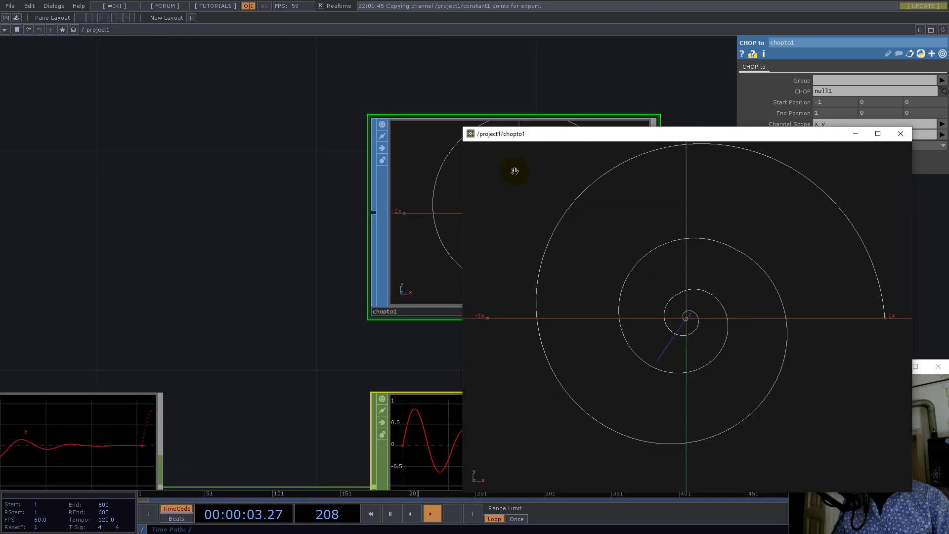
{"action": "left_click_drag", "start_coordinate": [463, 128], "coordinate": [452, 106]}
{"action": "left_click_drag", "start_coordinate": [716, 375], "coordinate": [744, 351]}
{"action": "left_click_drag", "start_coordinate": [710, 297], "coordinate": [667, 260]}
{"action": "left_click_drag", "start_coordinate": [602, 106], "coordinate": [554, 105]}
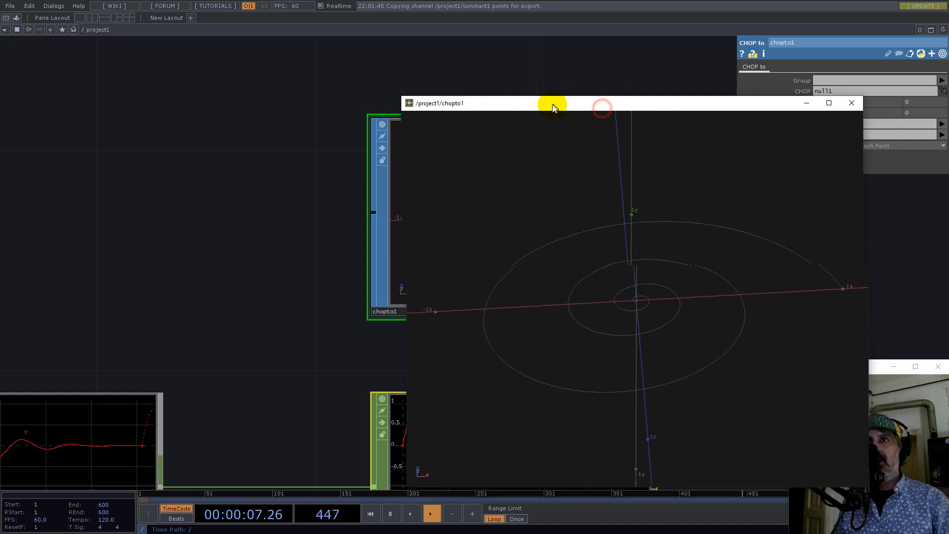
{"action": "left_click", "coordinate": [857, 102]}
- Duplicate pattern2 and place the copy in the empty area below resample1
{"action": "scroll", "coordinate": [469, 238], "scroll_direction": "down", "scroll_amount": 5}
{"action": "left_click_drag", "start_coordinate": [426, 324], "coordinate": [496, 290]}
{"action": "scroll", "coordinate": [442, 238], "scroll_direction": "up", "scroll_amount": 5}
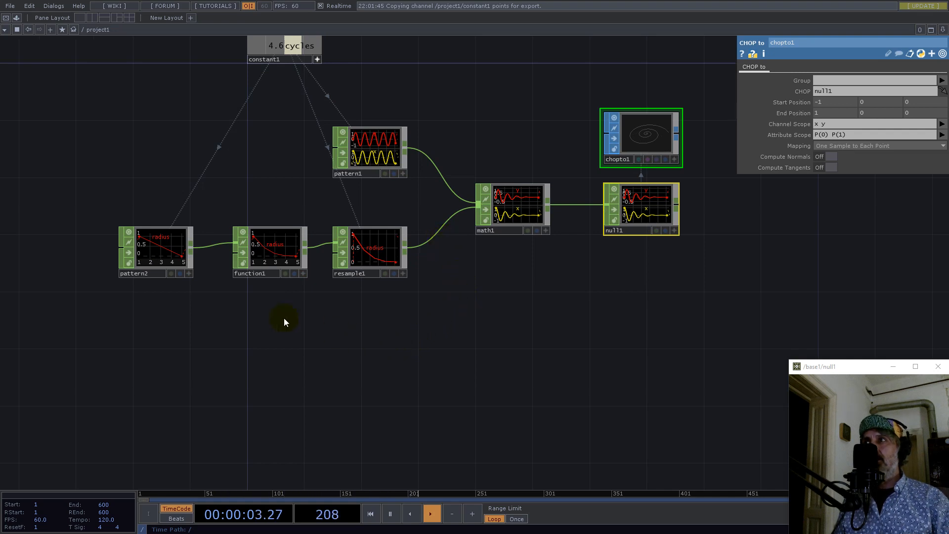
{"action": "left_click", "coordinate": [155, 256]}
{"action": "key", "text": "ctrl+c"}
{"action": "key", "text": "ctrl+v"}
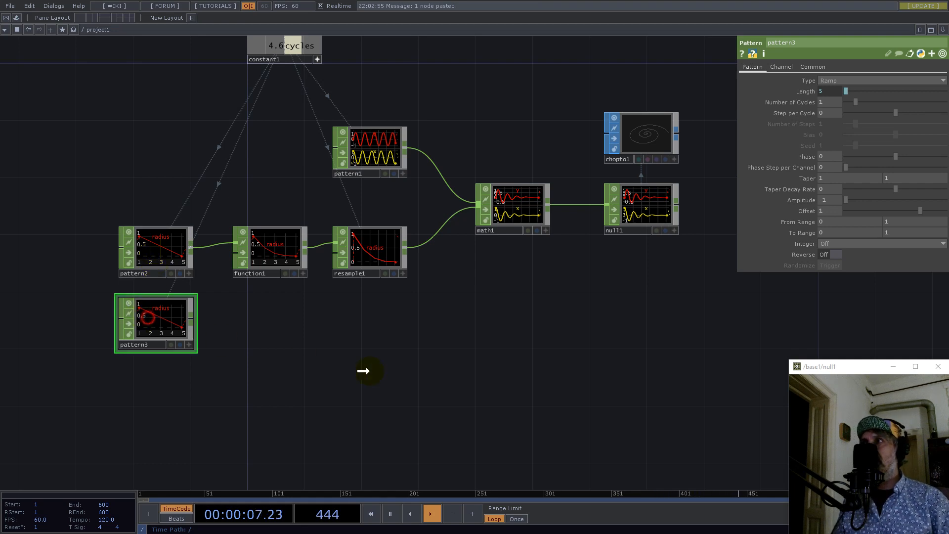
{"action": "left_click", "coordinate": [434, 386]}
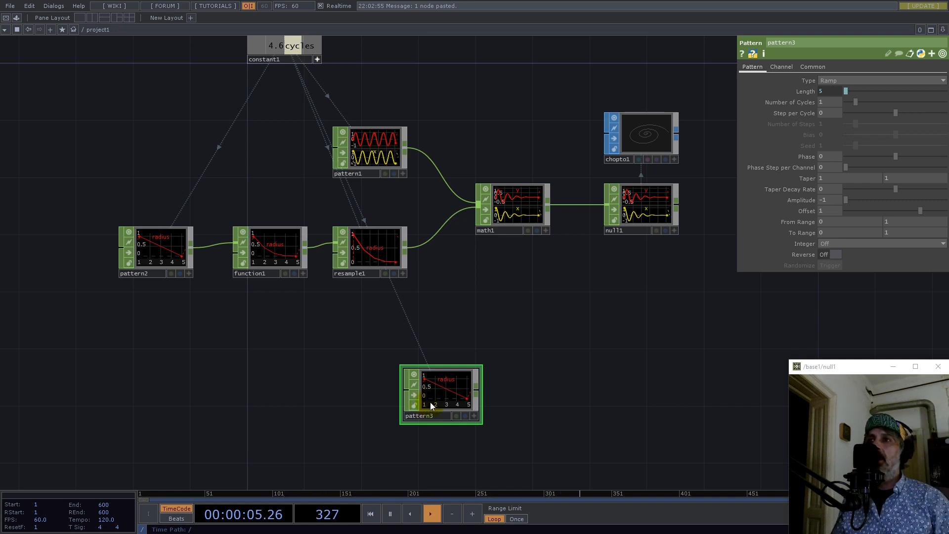
- Set pattern3's Amplitude to 1 and Offset to 0 to make the ramp rise
{"action": "scroll", "coordinate": [430, 403], "scroll_direction": "up", "scroll_amount": 3}
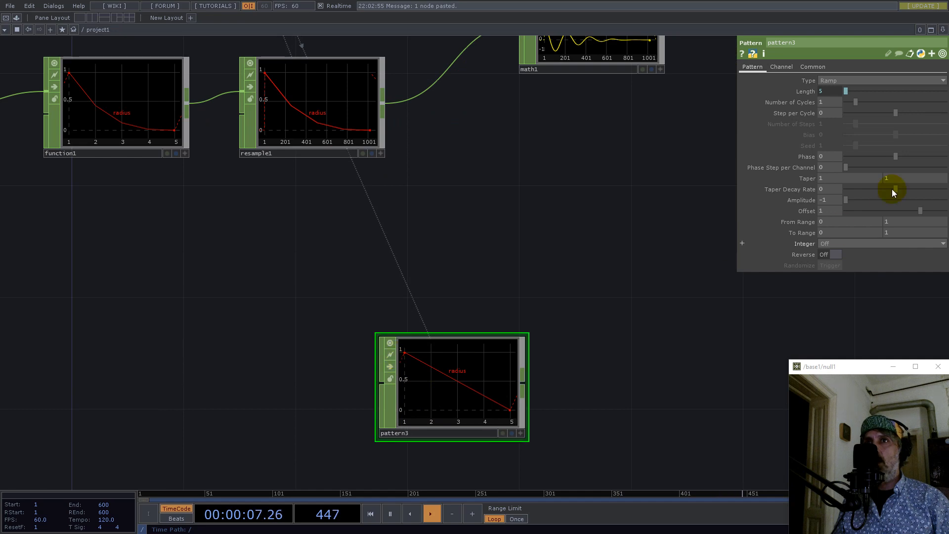
{"action": "type", "text": "1"}
{"action": "key", "text": "Return"}
{"action": "type", "text": "0"}
{"action": "key", "text": "Return"}
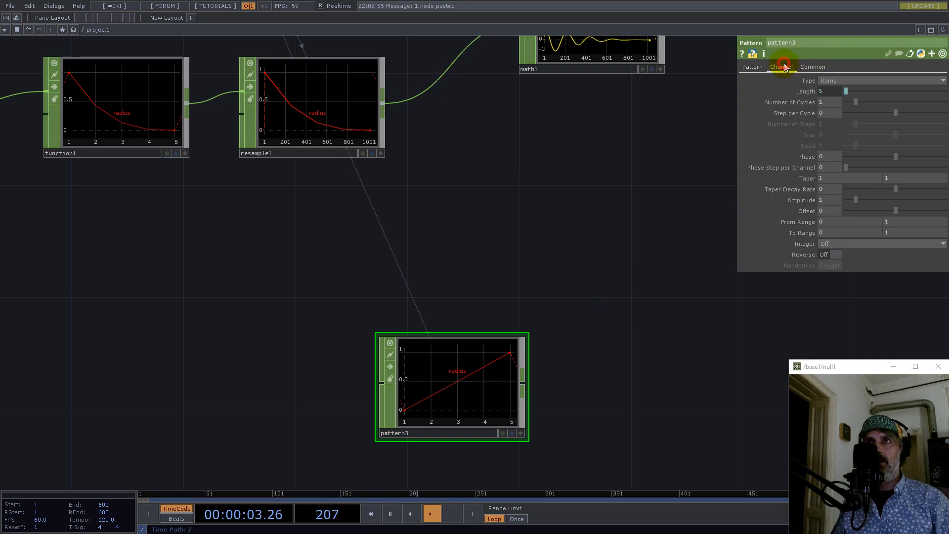
- Rename pattern3's channel to z
{"action": "left_click", "coordinate": [781, 66]}
{"action": "left_click", "coordinate": [843, 80]}
{"action": "type", "text": "z"}
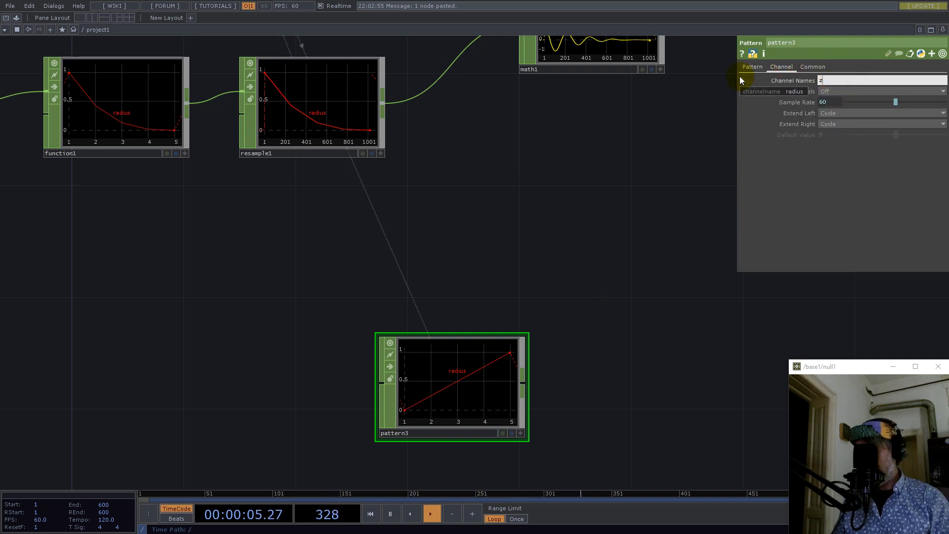
- Move null1 and chopto1 together away from math1 to make room, and position pattern3 below math1
{"action": "scroll", "coordinate": [541, 320], "scroll_direction": "down", "scroll_amount": 5}
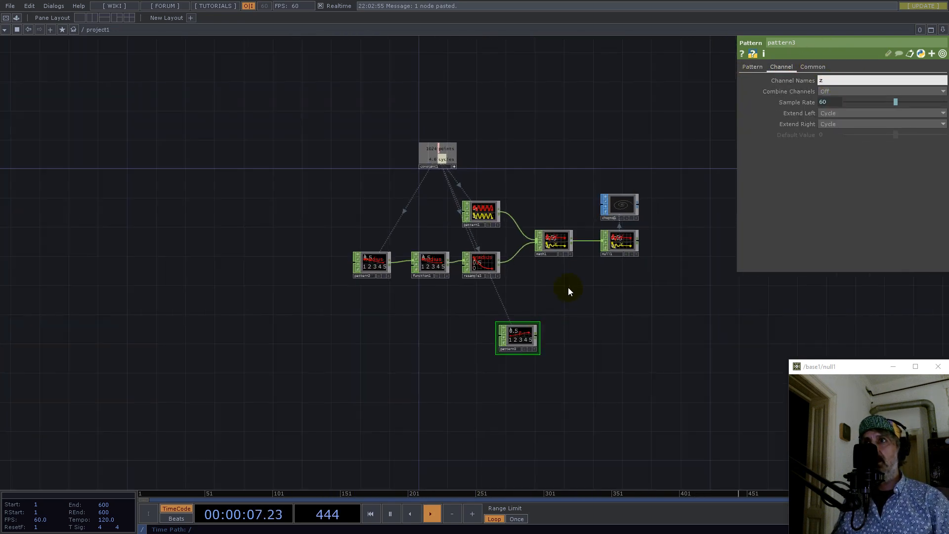
{"action": "scroll", "coordinate": [569, 287], "scroll_direction": "up", "scroll_amount": 3}
{"action": "left_click_drag", "start_coordinate": [464, 396], "coordinate": [536, 310]}
{"action": "left_click_drag", "start_coordinate": [659, 343], "coordinate": [461, 366]}
{"action": "right_click_drag", "start_coordinate": [436, 109], "coordinate": [534, 292]}
{"action": "left_click_drag", "start_coordinate": [463, 248], "coordinate": [766, 248]}
{"action": "left_click_drag", "start_coordinate": [331, 339], "coordinate": [331, 325]}
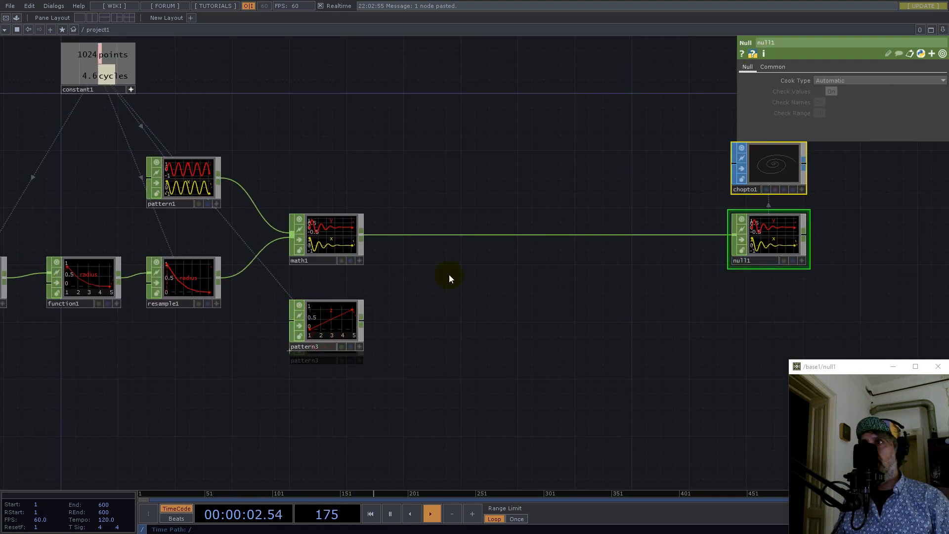
- Insert a Merge CHOP between math1 and null1 and connect pattern3 as its second input
{"action": "right_click", "coordinate": [463, 236]}
{"action": "left_click", "coordinate": [479, 226]}
{"action": "type", "text": "merg"}
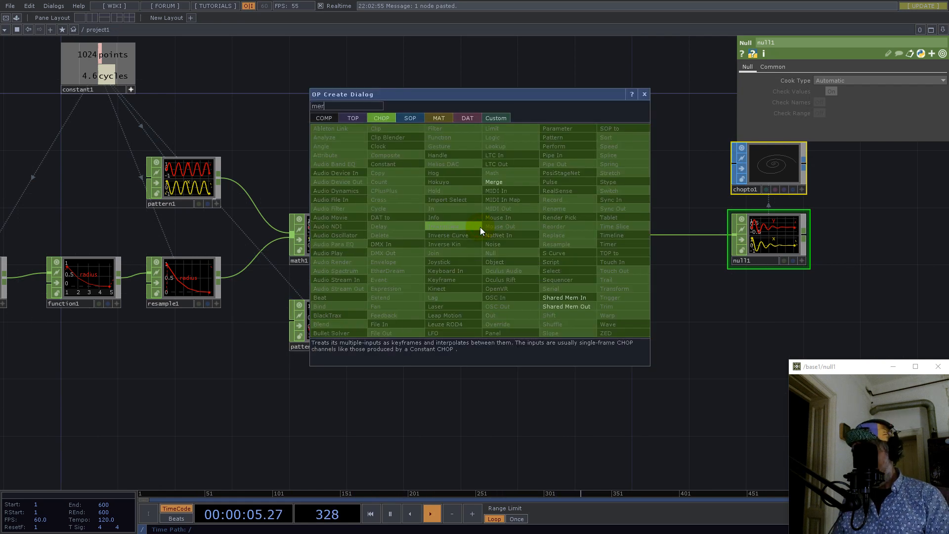
{"action": "left_click", "coordinate": [499, 182]}
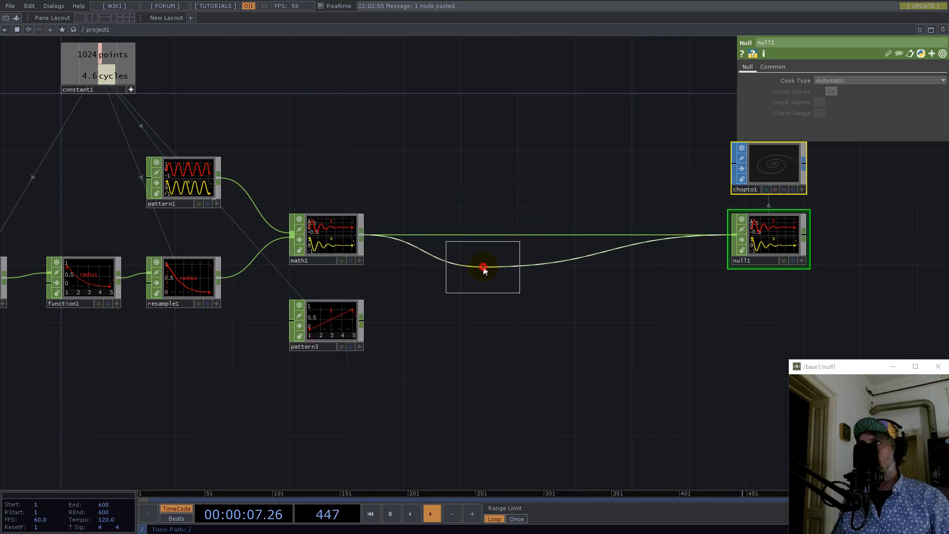
{"action": "left_click", "coordinate": [484, 267]}
{"action": "left_click_drag", "start_coordinate": [363, 318], "coordinate": [437, 274]}
- Drive pattern3's Length with the points channel of constant1
{"action": "left_click_drag", "start_coordinate": [510, 324], "coordinate": [410, 335]}
{"action": "left_click", "coordinate": [236, 334]}
{"action": "left_click_drag", "start_coordinate": [333, 123], "coordinate": [646, 131]}
{"action": "left_click", "coordinate": [553, 339]}
{"action": "left_click", "coordinate": [330, 108]}
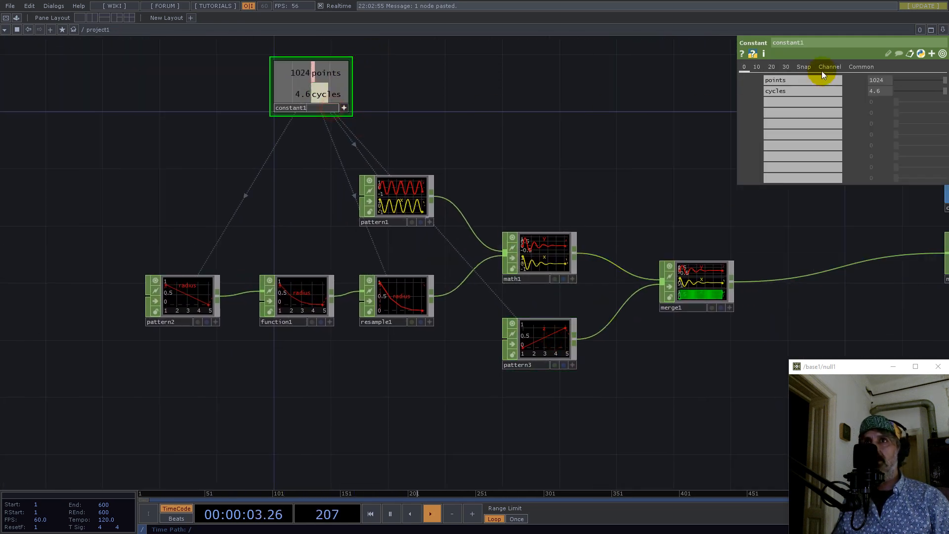
{"action": "left_click", "coordinate": [568, 335]}
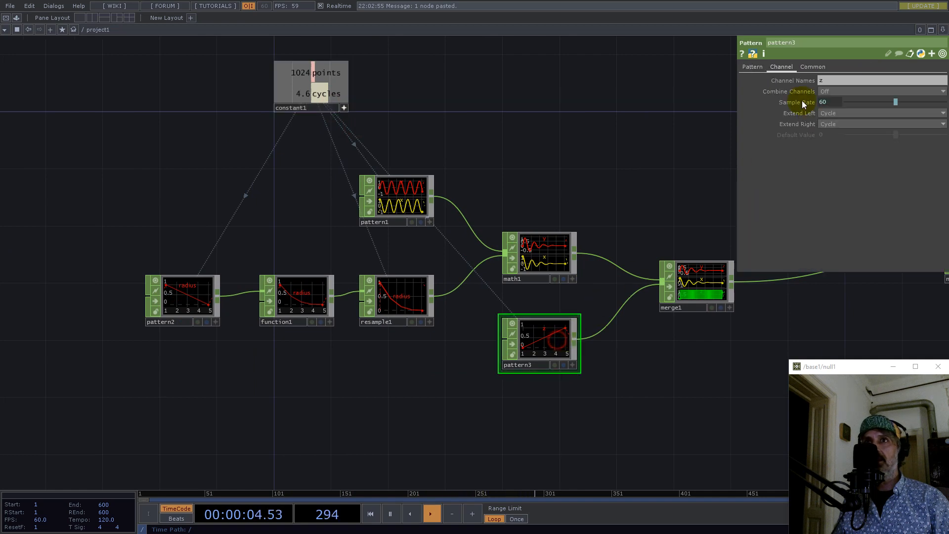
{"action": "left_click", "coordinate": [752, 69]}
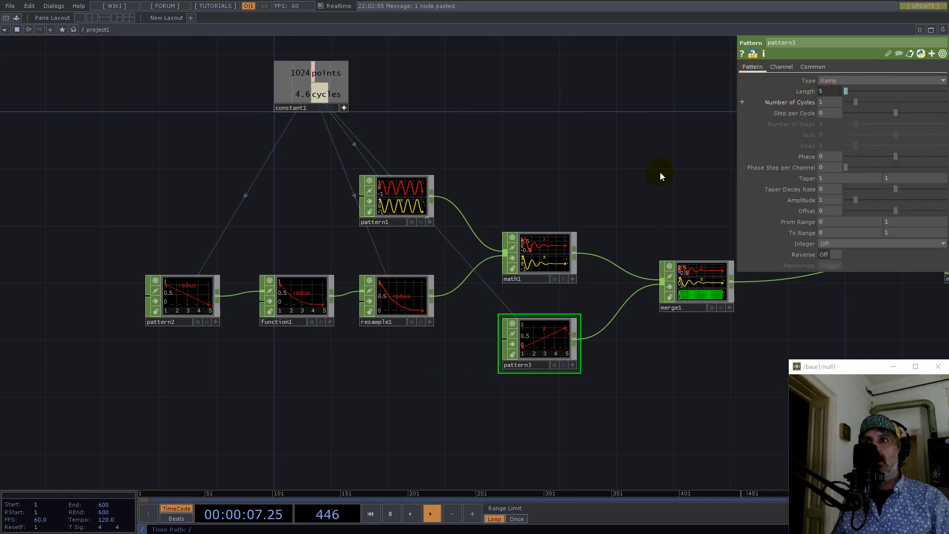
{"action": "left_click_drag", "start_coordinate": [317, 75], "coordinate": [829, 90]}
- Set chopto1's Channel Scope to x y z and its Attribute Scope to P(0) P(1) P(2)
{"action": "left_click_drag", "start_coordinate": [687, 162], "coordinate": [292, 182]}
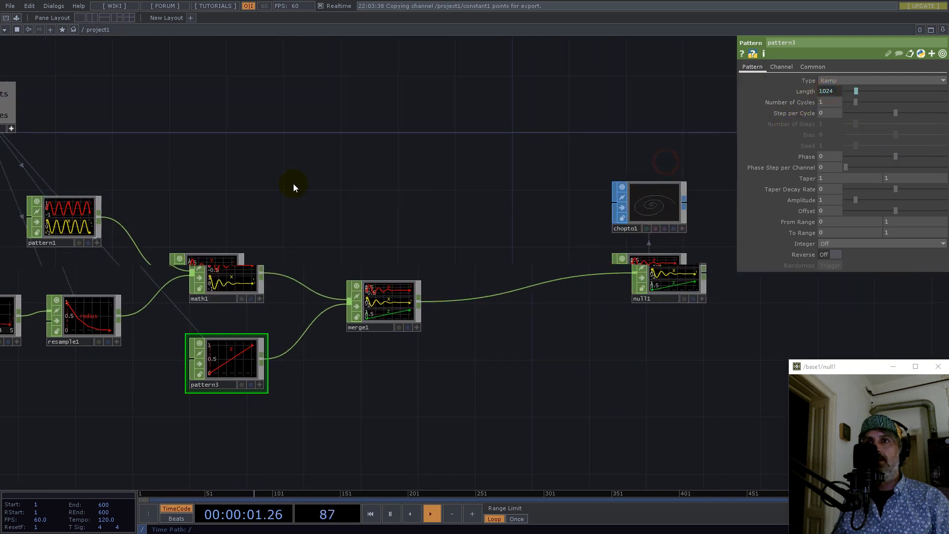
{"action": "left_click", "coordinate": [601, 213]}
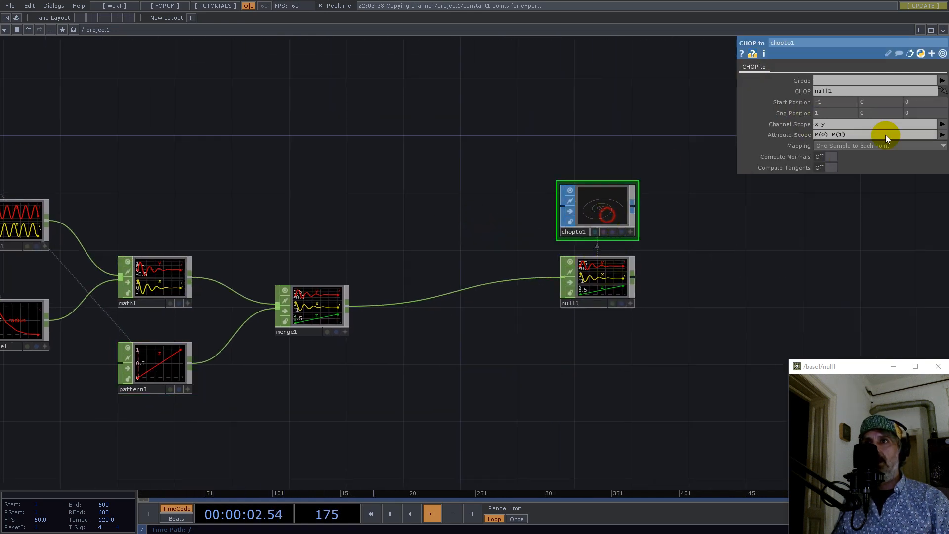
{"action": "left_click", "coordinate": [843, 123]}
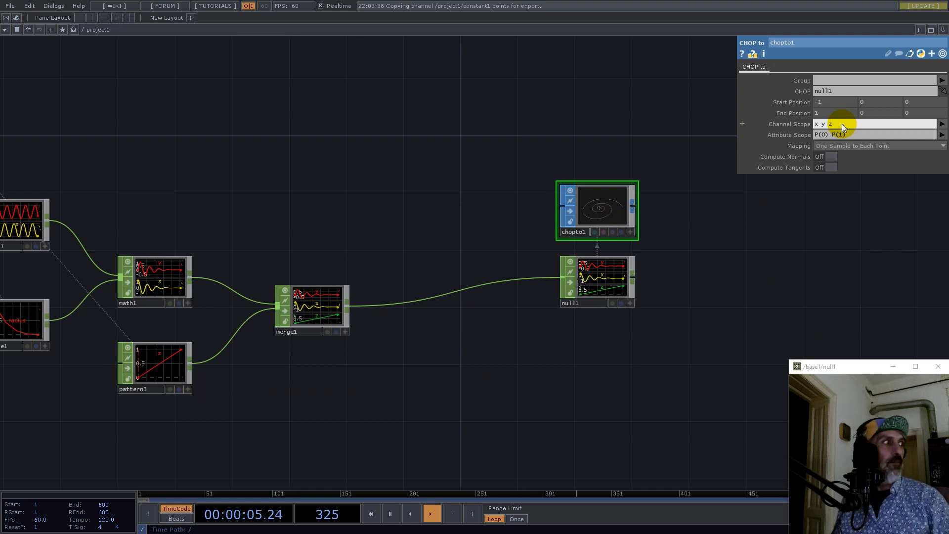
{"action": "left_click", "coordinate": [848, 135]}
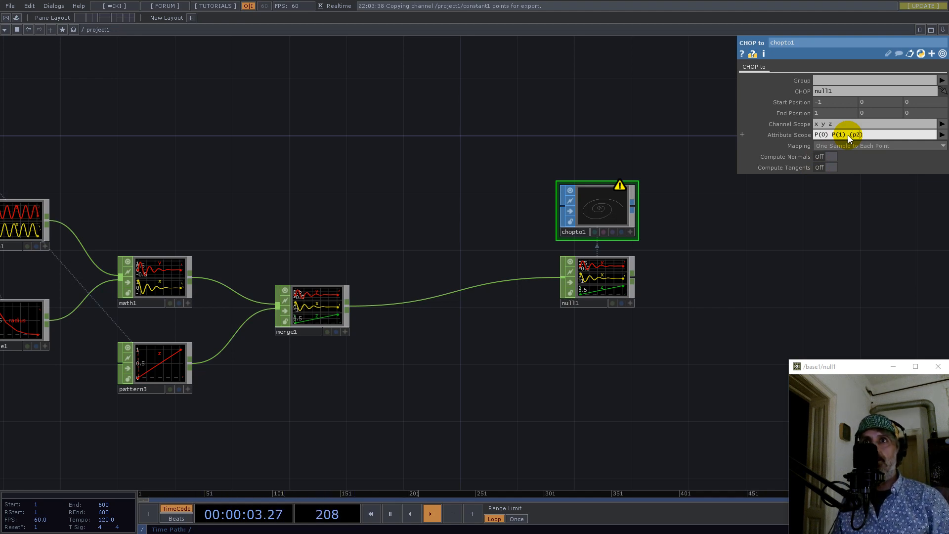
{"action": "type", "text": "P"}
{"action": "key", "text": "Return"}
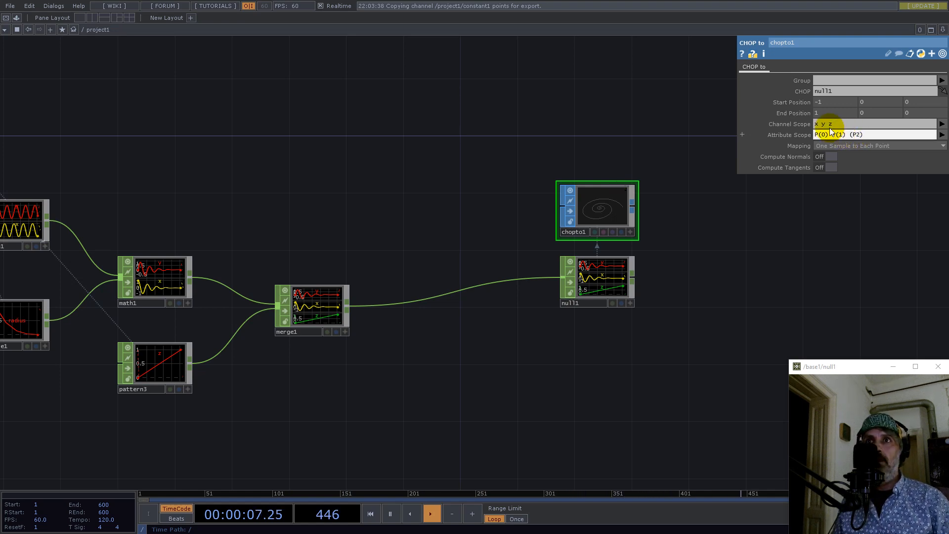
{"action": "scroll", "coordinate": [646, 242], "scroll_direction": "up", "scroll_amount": 4}
{"action": "left_click", "coordinate": [855, 136]}
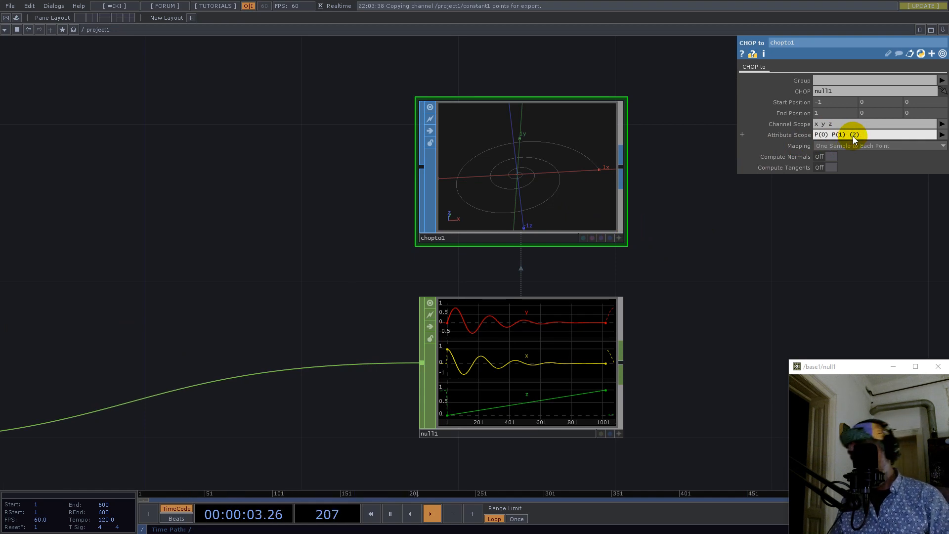
{"action": "type", "text": "P"}
{"action": "key", "text": "Return"}
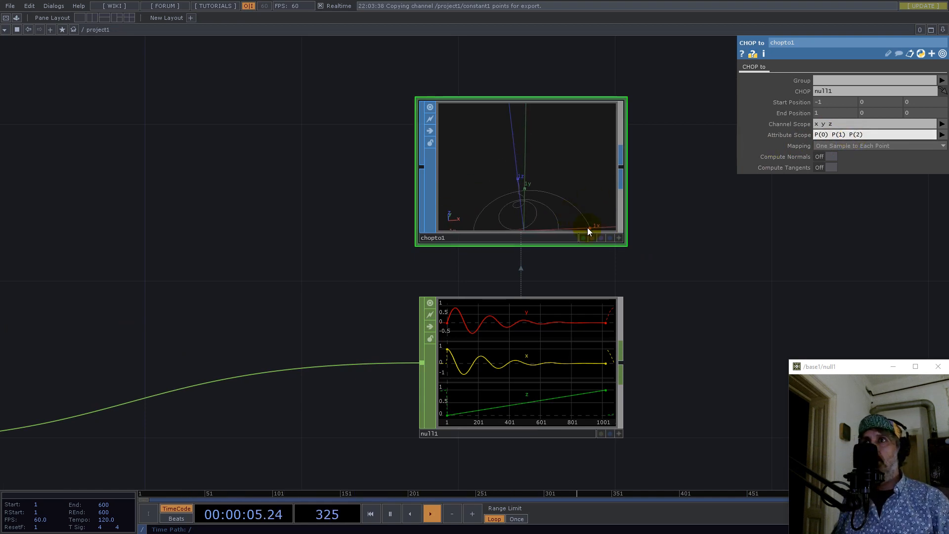
- Examine the three-dimensional spiral in chopto1's viewer from several angles
{"action": "left_click", "coordinate": [621, 240]}
{"action": "left_click_drag", "start_coordinate": [549, 186], "coordinate": [548, 140]}
{"action": "left_click", "coordinate": [531, 170]}
{"action": "left_click_drag", "start_coordinate": [529, 174], "coordinate": [522, 186]}
{"action": "mouse_move", "coordinate": [526, 177]}
{"action": "left_mouse_down"}
{"action": "mouse_move", "coordinate": [513, 185]}
{"action": "mouse_move", "coordinate": [524, 181]}
{"action": "left_mouse_up"}
{"action": "left_click", "coordinate": [618, 238]}
- Add a Select CHOP below null1 and assign null1 as its source CHOP
{"action": "scroll", "coordinate": [533, 173], "scroll_direction": "down", "scroll_amount": 6}
{"action": "scroll", "coordinate": [339, 193], "scroll_direction": "up", "scroll_amount": 4}
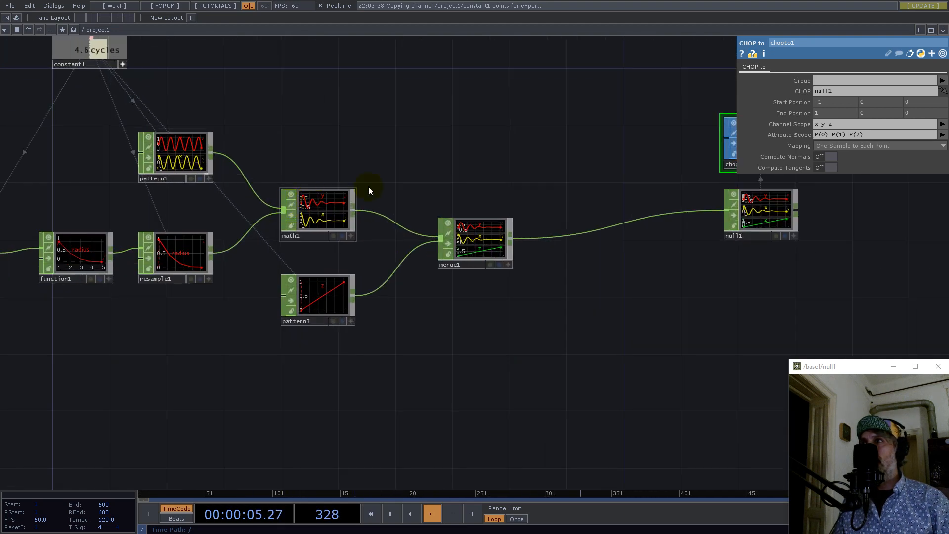
{"action": "left_click_drag", "start_coordinate": [471, 145], "coordinate": [427, 157]}
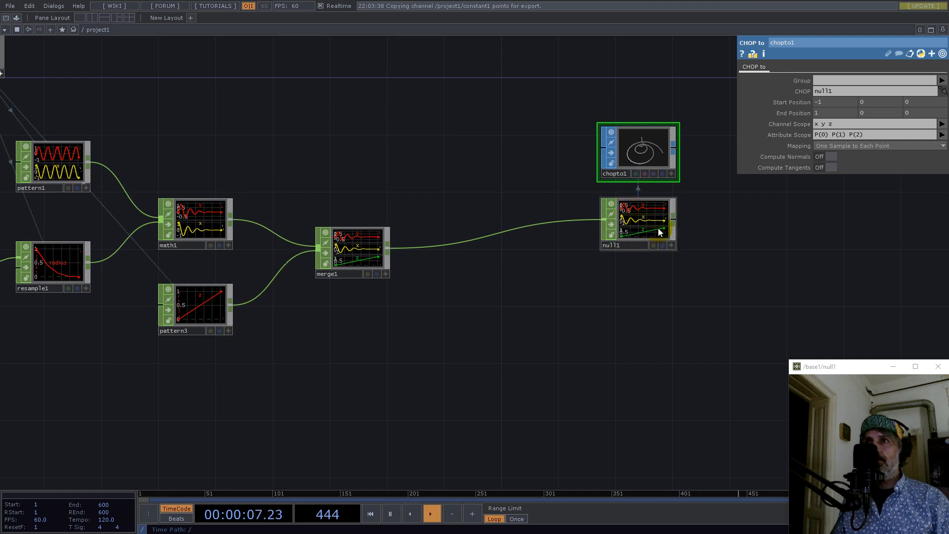
{"action": "left_click_drag", "start_coordinate": [739, 229], "coordinate": [580, 265]}
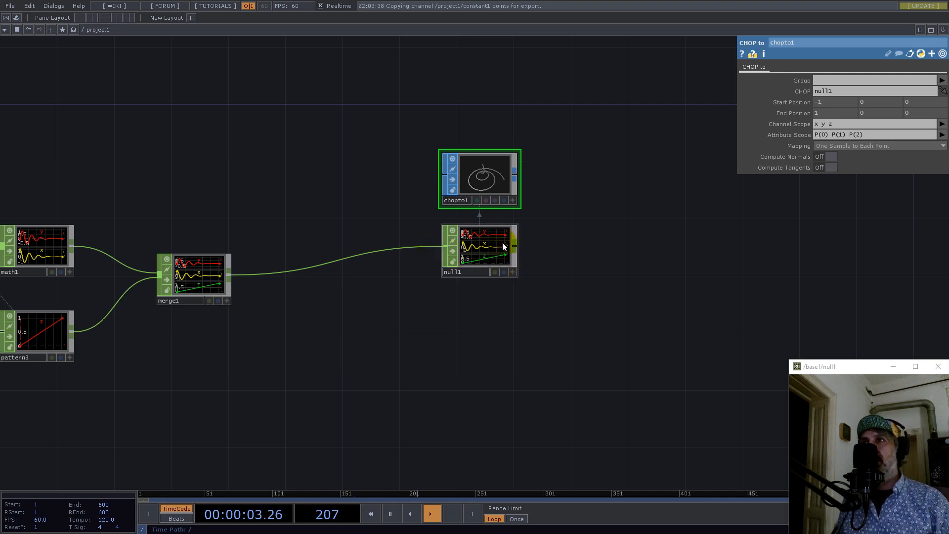
{"action": "scroll", "coordinate": [492, 256], "scroll_direction": "up", "scroll_amount": 5}
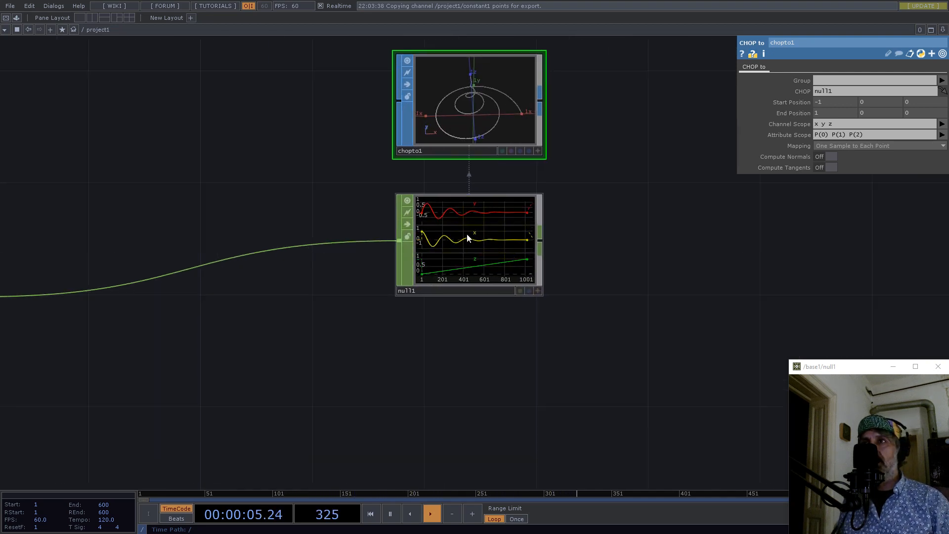
{"action": "scroll", "coordinate": [470, 241], "scroll_direction": "down", "scroll_amount": 6}
{"action": "key", "text": "Tab"}
{"action": "type", "text": "sel"}
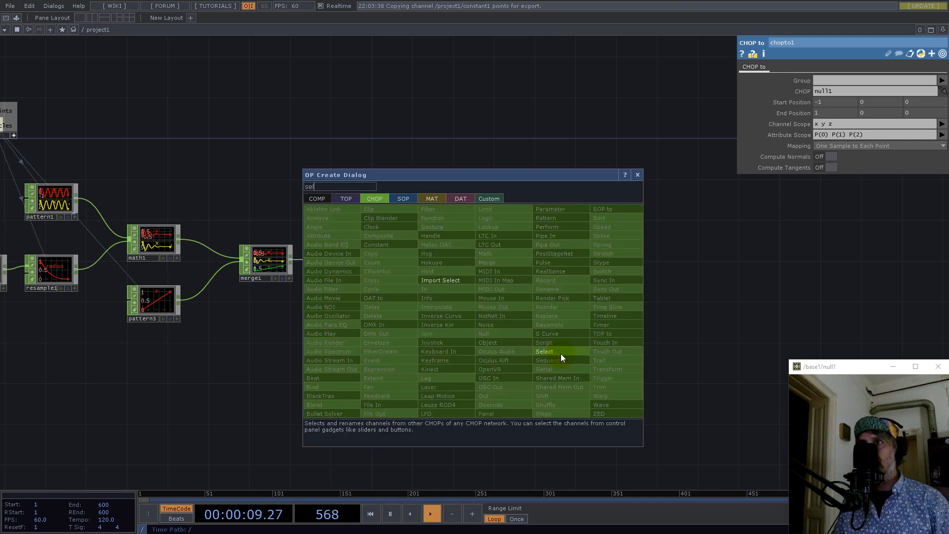
{"action": "left_click", "coordinate": [560, 354]}
{"action": "left_click", "coordinate": [462, 326]}
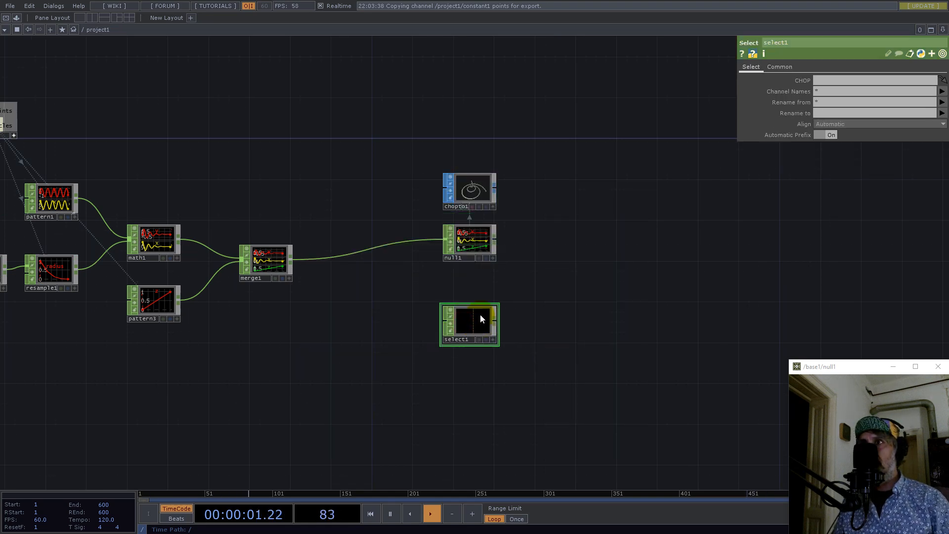
{"action": "left_click_drag", "start_coordinate": [483, 241], "coordinate": [847, 81]}
- Set select1's Channel Names to x y z and rename those channels to tx ty tz
{"action": "scroll", "coordinate": [470, 311], "scroll_direction": "up", "scroll_amount": 6}
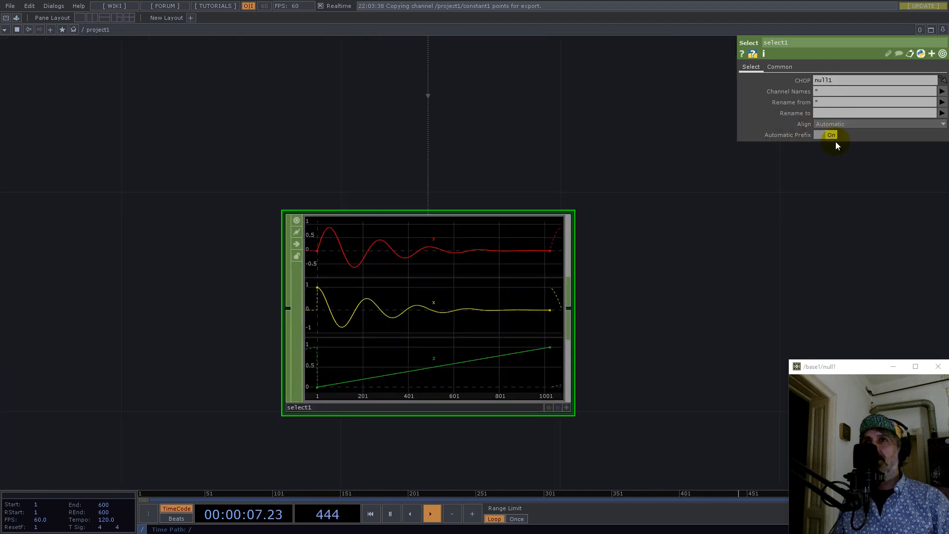
{"action": "left_click", "coordinate": [818, 92]}
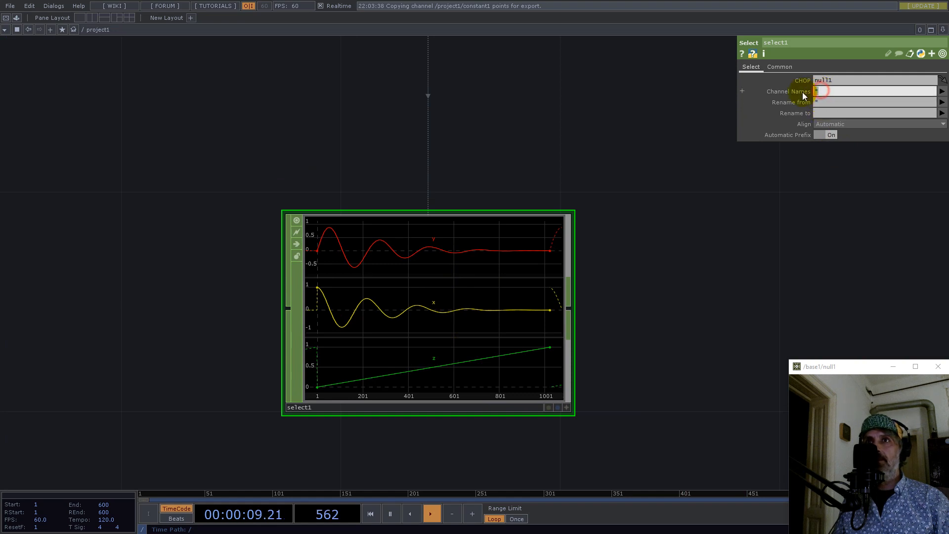
{"action": "type", "text": "x y z"}
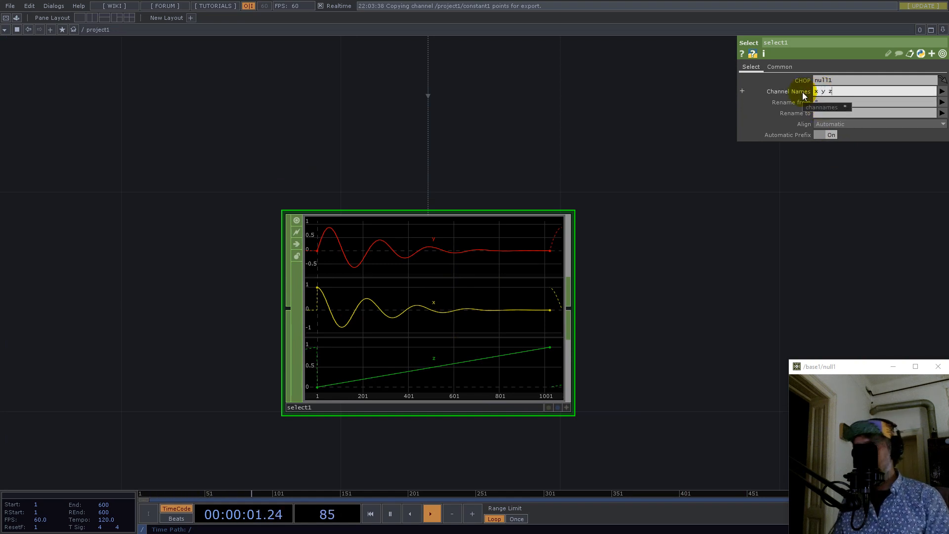
{"action": "left_click", "coordinate": [822, 113]}
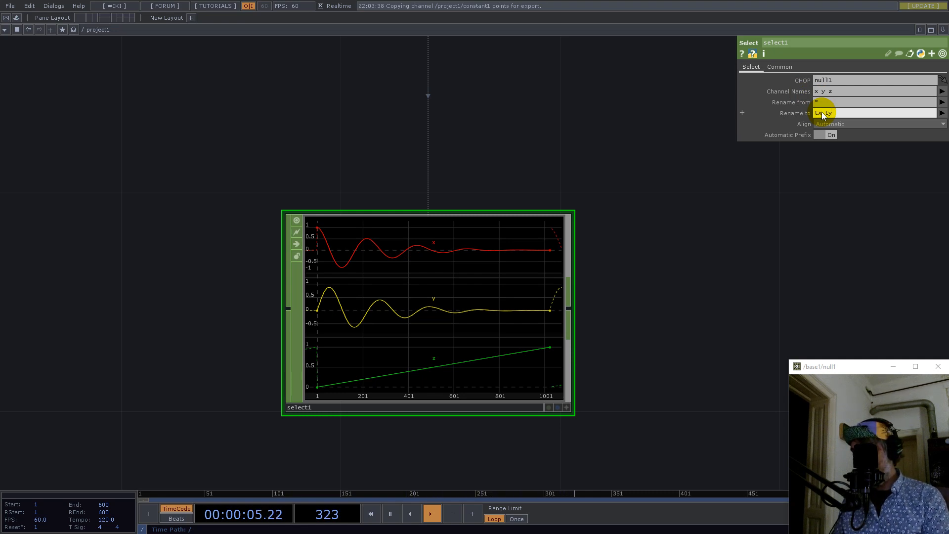
{"action": "key", "text": "Return"}
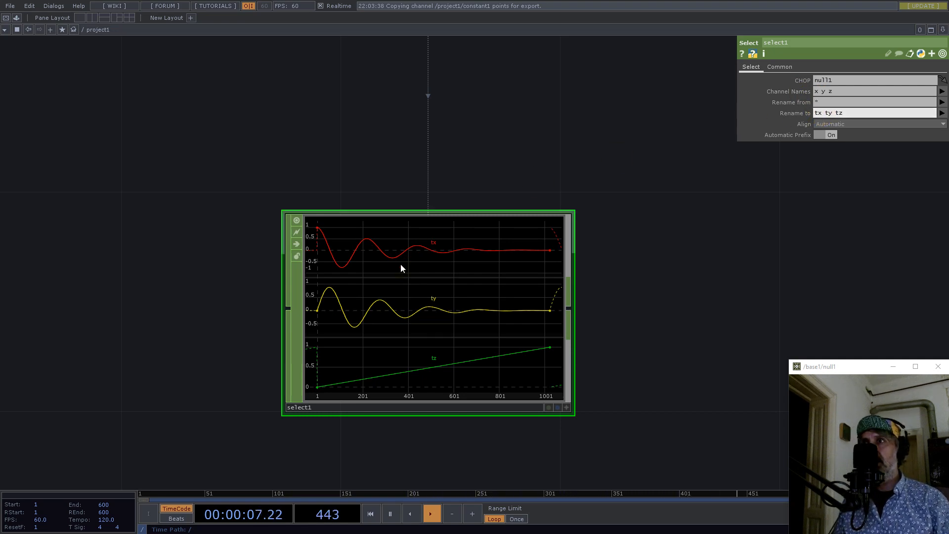
- Append an Object CHOP to select1's output and move it farther away to leave room between the two
{"action": "scroll", "coordinate": [400, 263], "scroll_direction": "down", "scroll_amount": 3}
{"action": "right_click", "coordinate": [470, 300]}
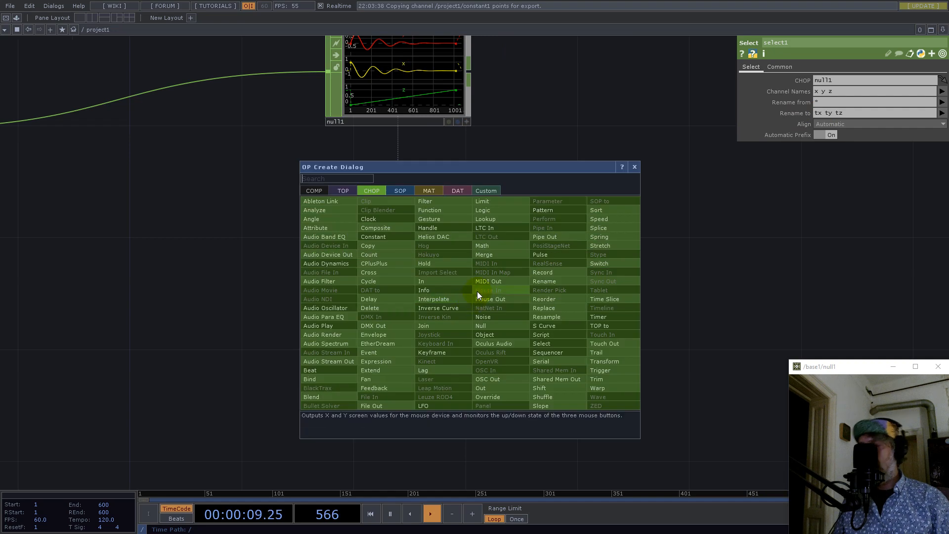
{"action": "type", "text": "o"}
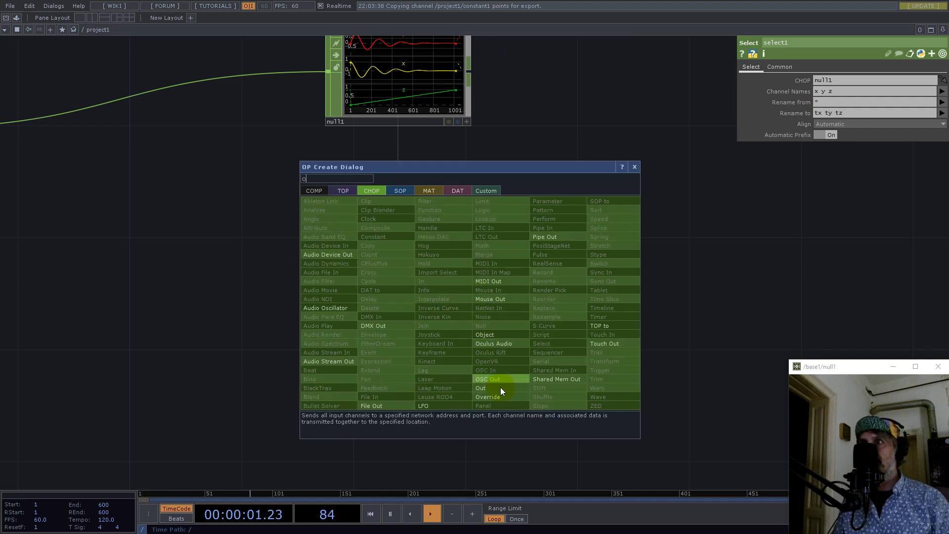
{"action": "left_click", "coordinate": [499, 336]}
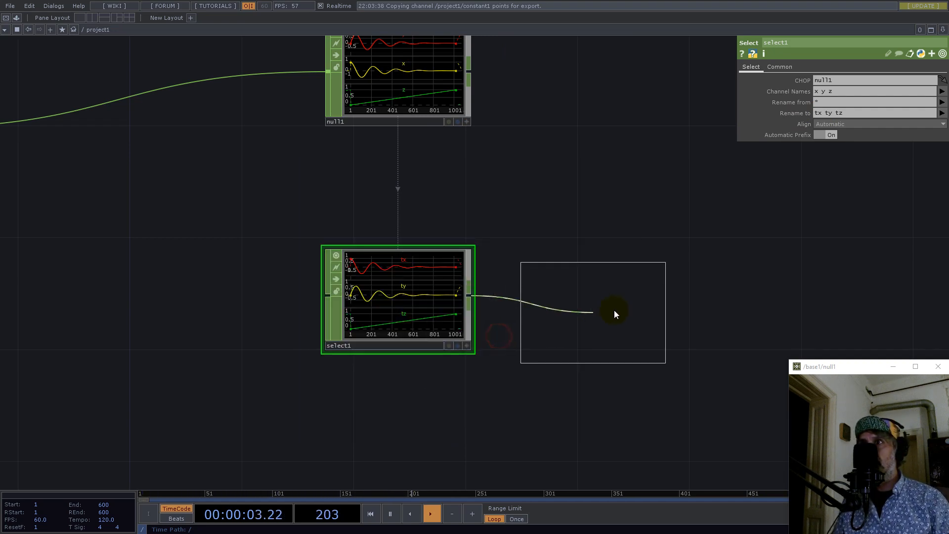
{"action": "left_click", "coordinate": [653, 308]}
{"action": "scroll", "coordinate": [453, 310], "scroll_direction": "down", "scroll_amount": 3}
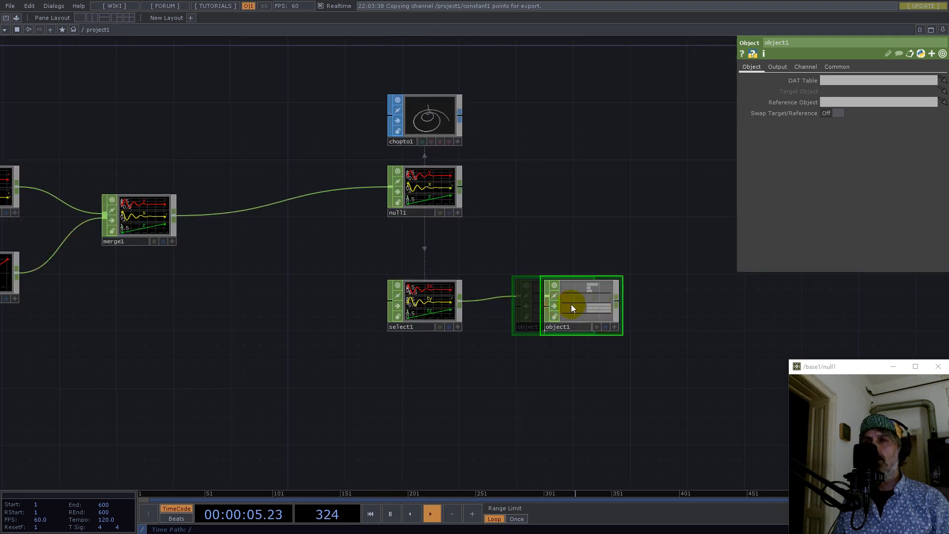
{"action": "scroll", "coordinate": [534, 307], "scroll_direction": "up", "scroll_amount": 3}
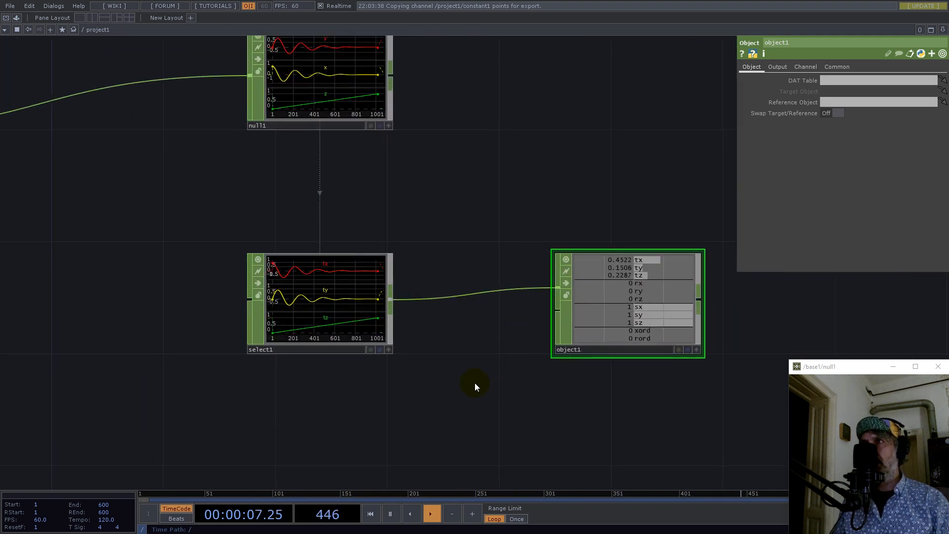
{"action": "left_click_drag", "start_coordinate": [614, 313], "coordinate": [664, 322]}
- Branch a Feedback CHOP off select1, connect it to object1's second input, and move object1 farther along
{"action": "left_click_drag", "start_coordinate": [546, 241], "coordinate": [413, 206]}
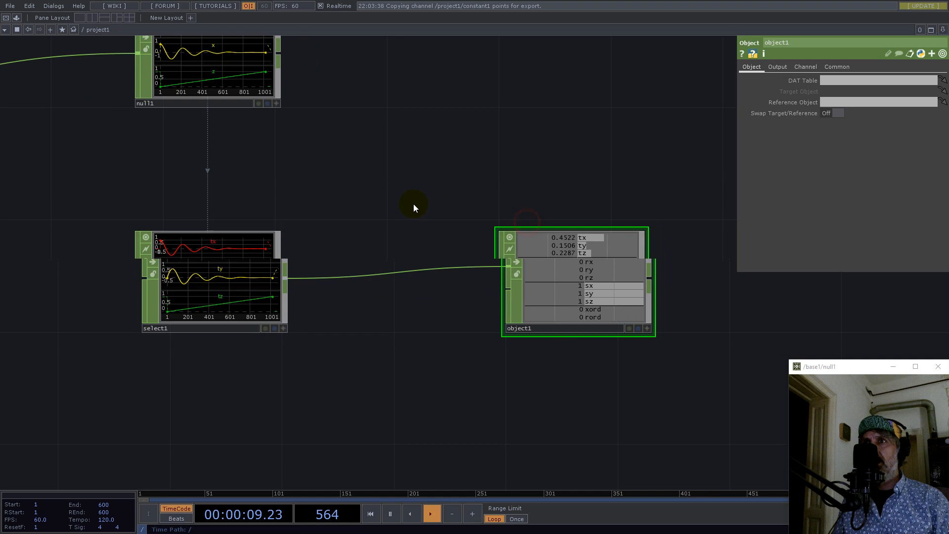
{"action": "right_click", "coordinate": [273, 277]}
{"action": "type", "text": "fed"}
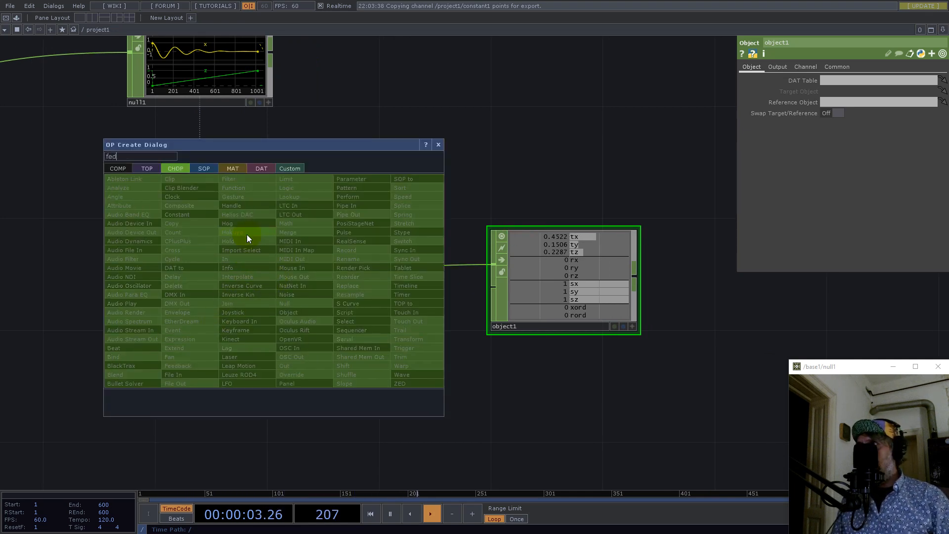
{"action": "key", "text": "BackSpace"}
{"action": "left_click", "coordinate": [193, 365]}
{"action": "left_click", "coordinate": [388, 383]}
{"action": "left_click_drag", "start_coordinate": [629, 250], "coordinate": [691, 251]}
{"action": "left_click", "coordinate": [467, 388]}
{"action": "left_click", "coordinate": [552, 287]}
{"action": "left_click_drag", "start_coordinate": [590, 280], "coordinate": [646, 308]}
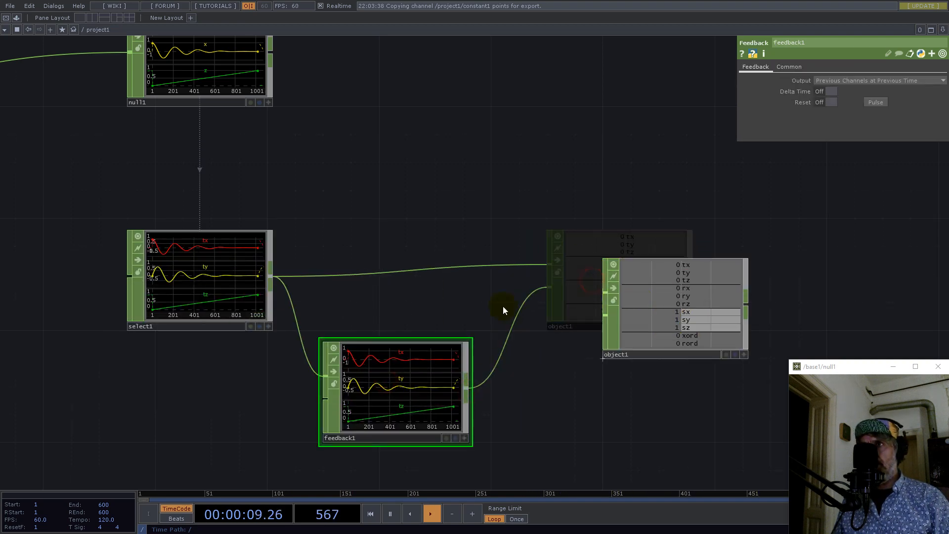
- Switch object1's Compute output to Measurements, with Position off and Bearing on
{"action": "left_click_drag", "start_coordinate": [567, 241], "coordinate": [472, 252]}
{"action": "left_click", "coordinate": [600, 283]}
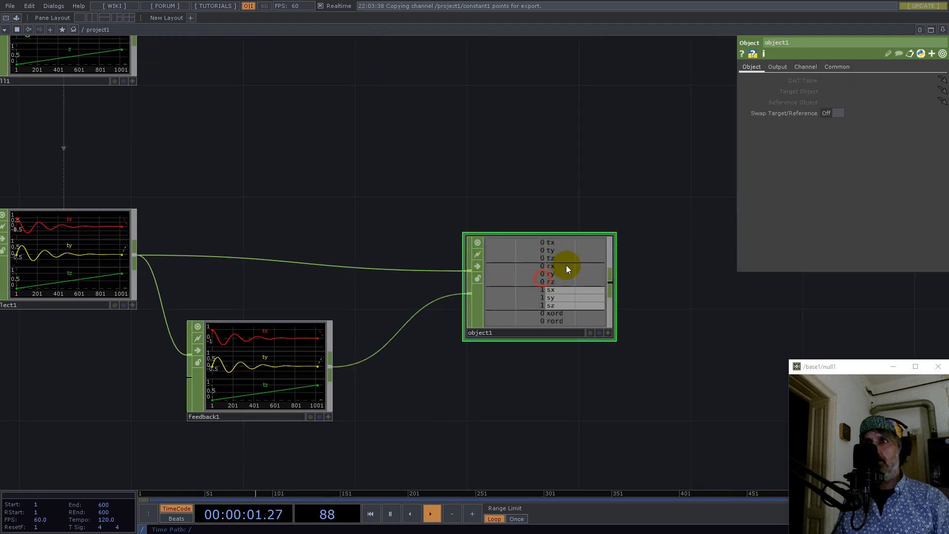
{"action": "left_click", "coordinate": [778, 70]}
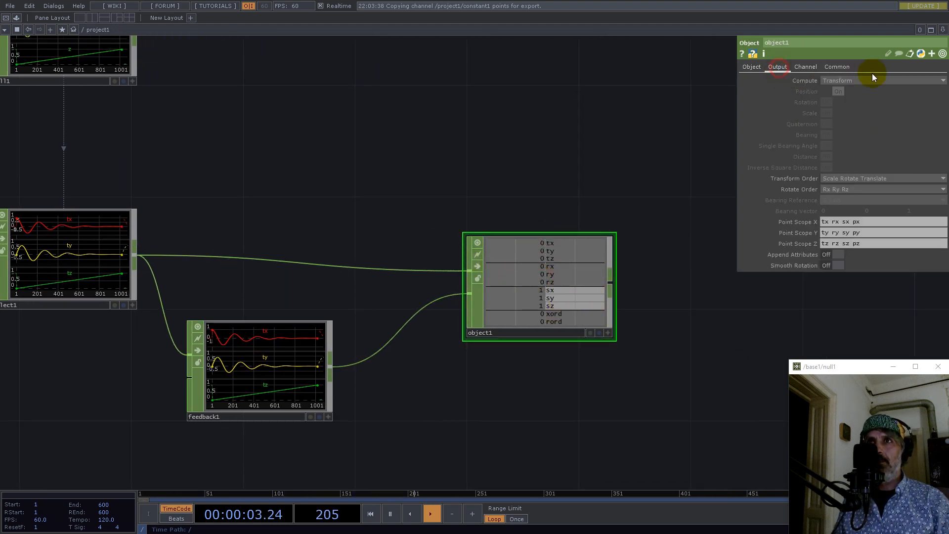
{"action": "left_click", "coordinate": [846, 81]}
{"action": "left_click", "coordinate": [851, 123]}
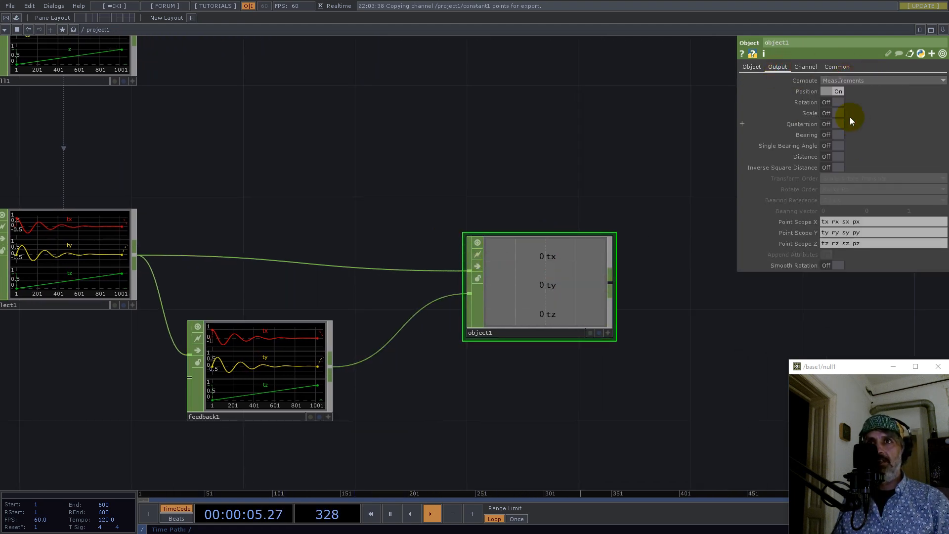
{"action": "left_click", "coordinate": [839, 91]}
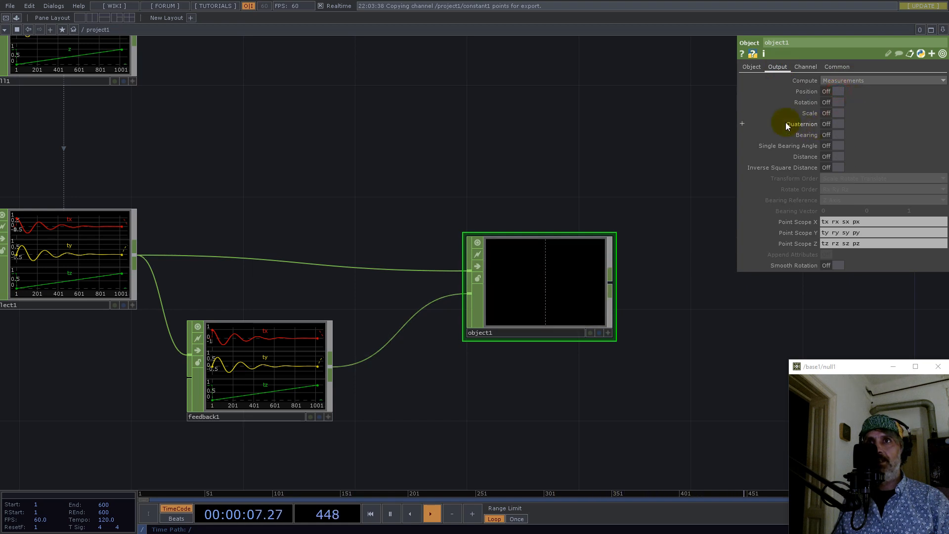
{"action": "left_click", "coordinate": [840, 135]}
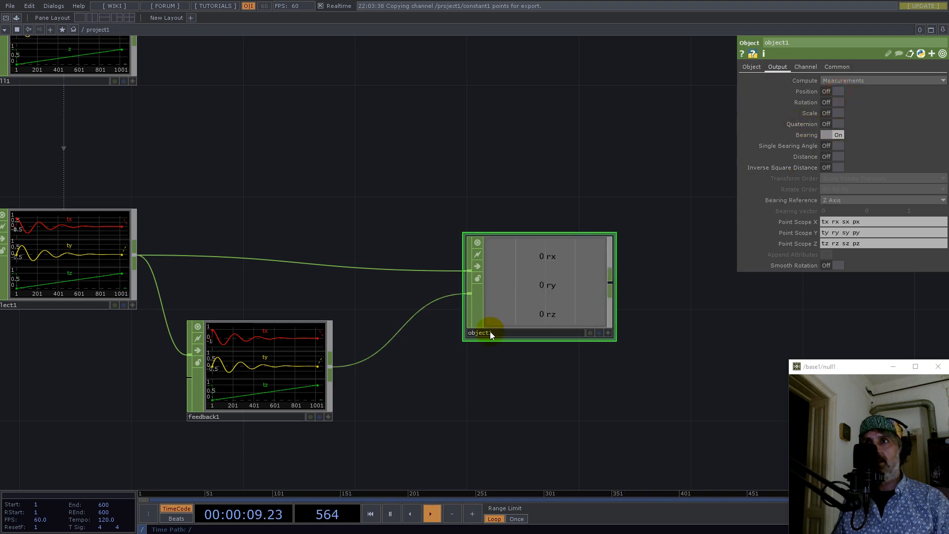
{"action": "scroll", "coordinate": [491, 329], "scroll_direction": "down", "scroll_amount": 3}
{"action": "left_click_drag", "start_coordinate": [479, 245], "coordinate": [583, 244]}
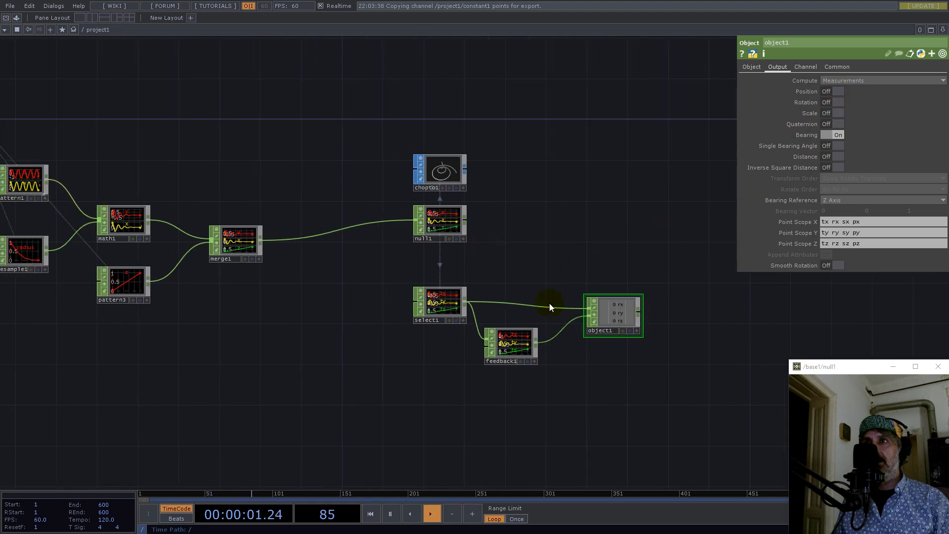
- Open chopto1's view in a floating window and enlarge it to show the spiral
{"action": "scroll", "coordinate": [601, 343], "scroll_direction": "up", "scroll_amount": 4}
{"action": "scroll", "coordinate": [662, 336], "scroll_direction": "down", "scroll_amount": 5}
{"action": "scroll", "coordinate": [662, 335], "scroll_direction": "down", "scroll_amount": 3}
{"action": "scroll", "coordinate": [440, 282], "scroll_direction": "up", "scroll_amount": 8}
{"action": "left_click", "coordinate": [400, 224]}
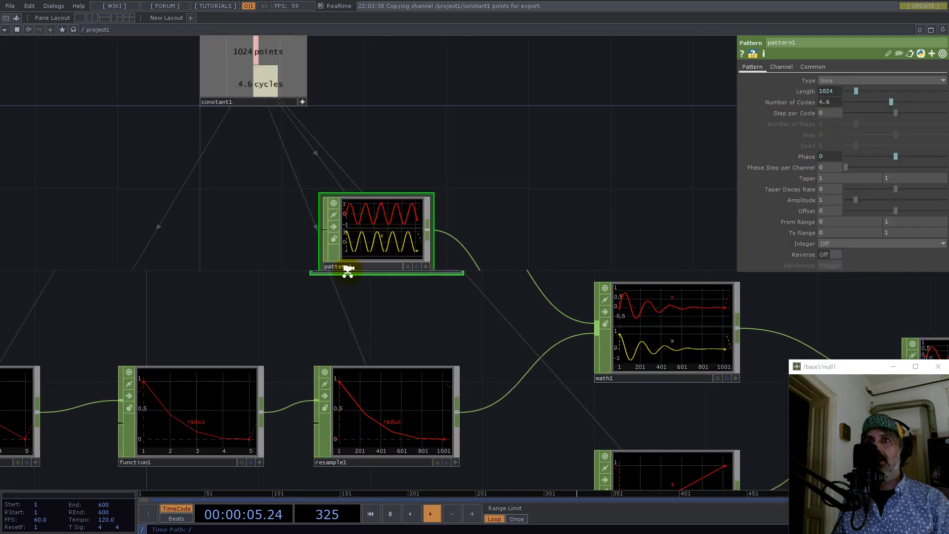
{"action": "scroll", "coordinate": [347, 270], "scroll_direction": "down", "scroll_amount": 5}
{"action": "left_click_drag", "start_coordinate": [596, 214], "coordinate": [288, 249]}
{"action": "right_click", "coordinate": [456, 276]}
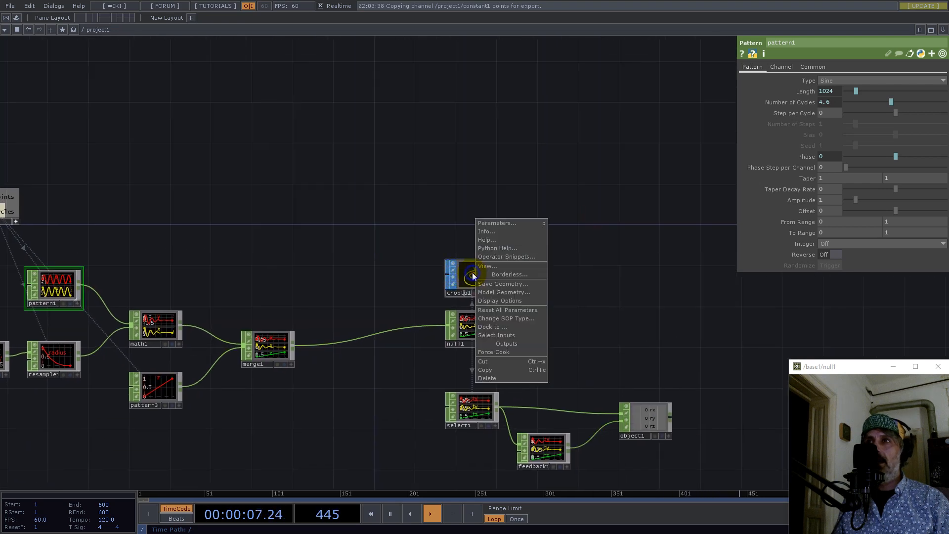
{"action": "left_click", "coordinate": [492, 266]}
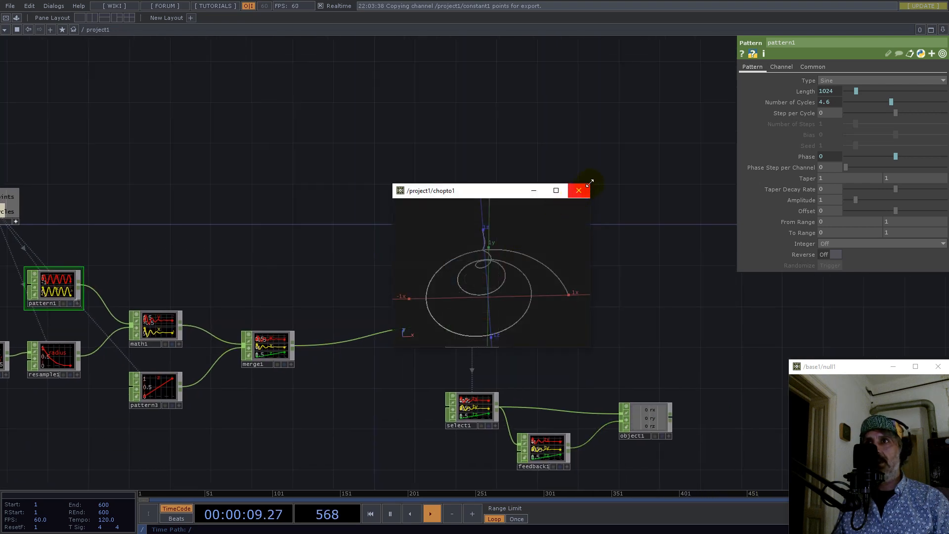
{"action": "left_click_drag", "start_coordinate": [592, 183], "coordinate": [767, 24]}
{"action": "mouse_move", "coordinate": [583, 207]}
{"action": "left_mouse_down"}
{"action": "mouse_move", "coordinate": [610, 227]}
{"action": "mouse_move", "coordinate": [583, 204]}
{"action": "left_mouse_up"}
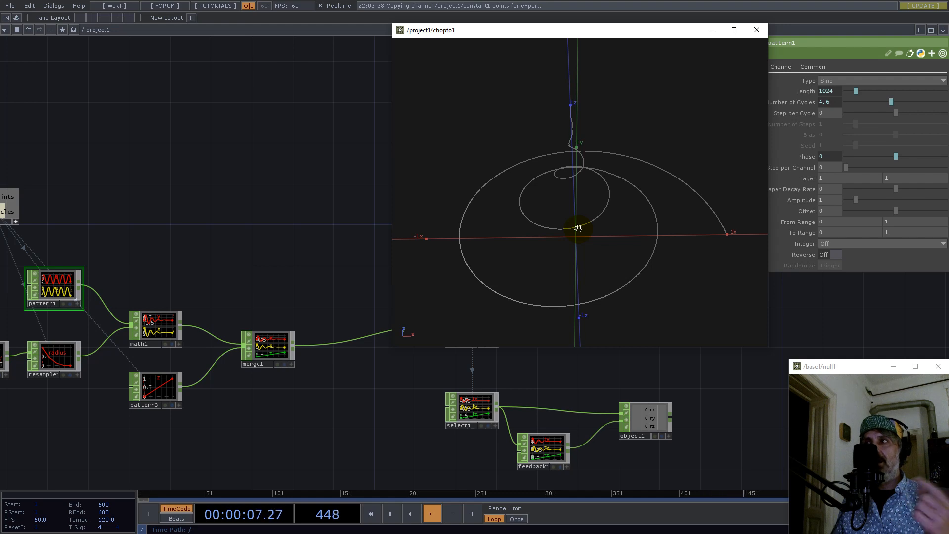
- Animate pattern1's Phase with the expression -me.chanIndex/4+absTime.seconds/30, moving the floating chopto1 view aside to reach the parameters
{"action": "middle_click_drag", "start_coordinate": [165, 261], "coordinate": [215, 248]}
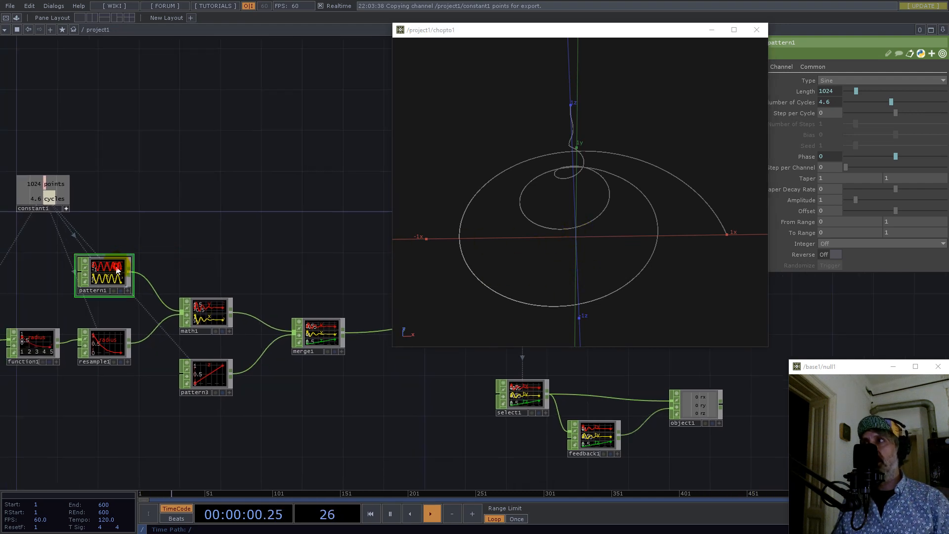
{"action": "left_click", "coordinate": [821, 158]}
{"action": "left_click_drag", "start_coordinate": [684, 32], "coordinate": [484, 58]}
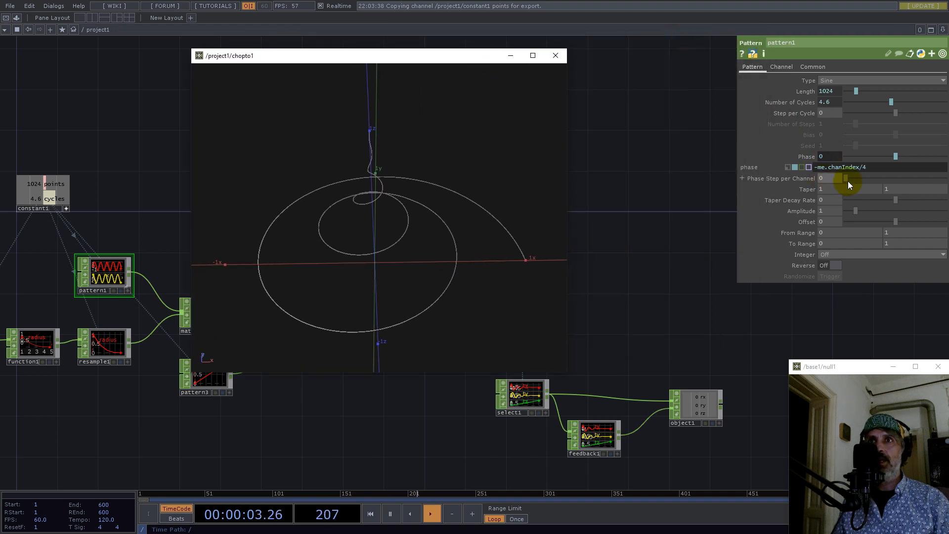
{"action": "left_click", "coordinate": [876, 168]}
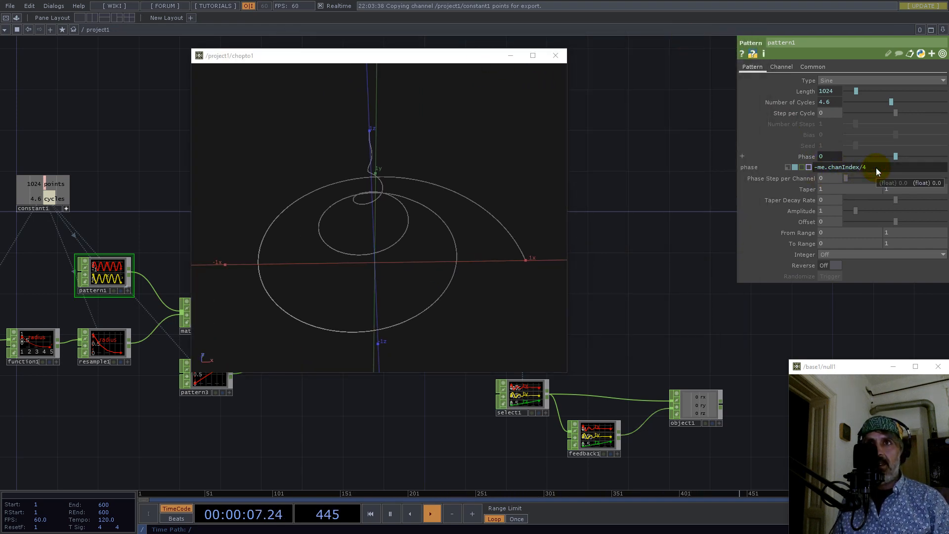
{"action": "type", "text": "+absTime."}
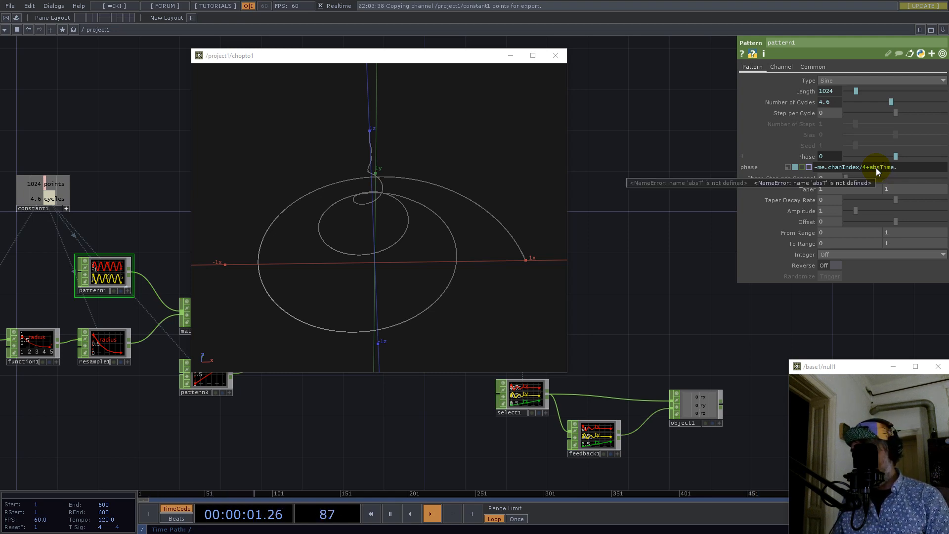
{"action": "type", "text": "seconds"}
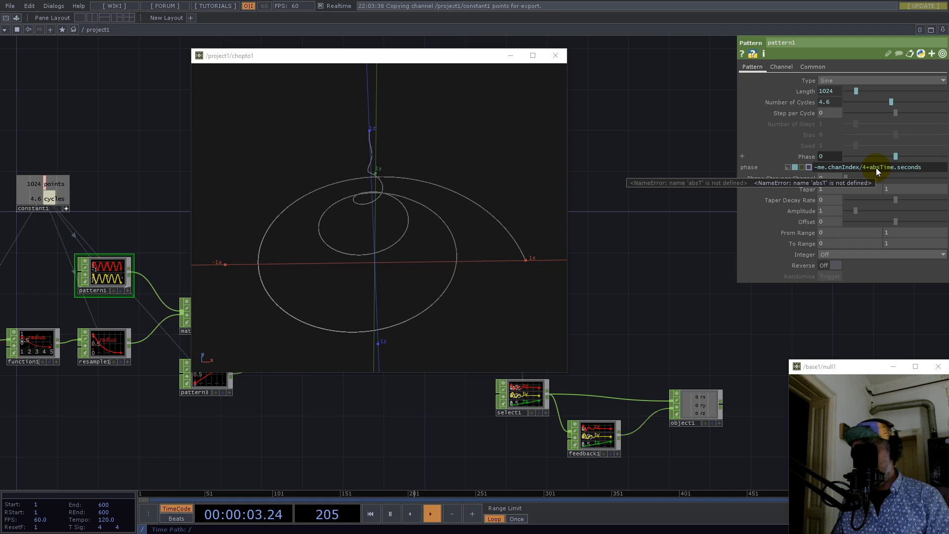
{"action": "type", "text": "/30"}
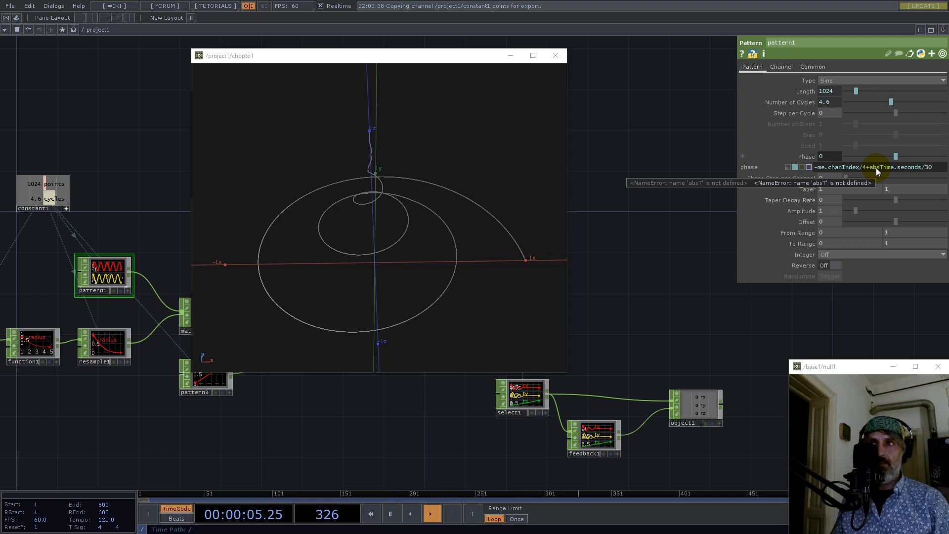
{"action": "key", "text": "Return"}
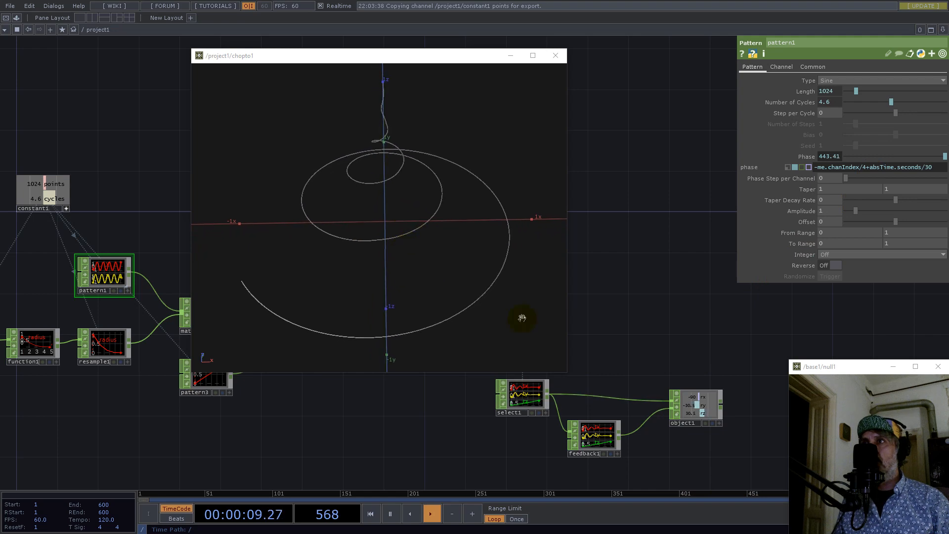
- Narrow the floating chopto1 view so the select1, feedback1 and object1 nodes are uncovered
{"action": "left_click", "coordinate": [655, 343]}
{"action": "left_click_drag", "start_coordinate": [629, 310], "coordinate": [605, 278]}
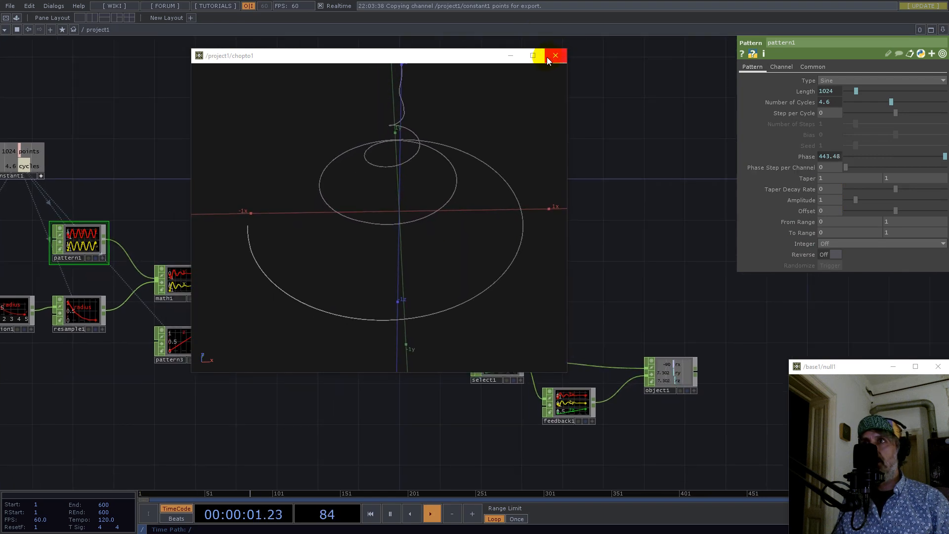
{"action": "left_click_drag", "start_coordinate": [570, 85], "coordinate": [327, 85]}
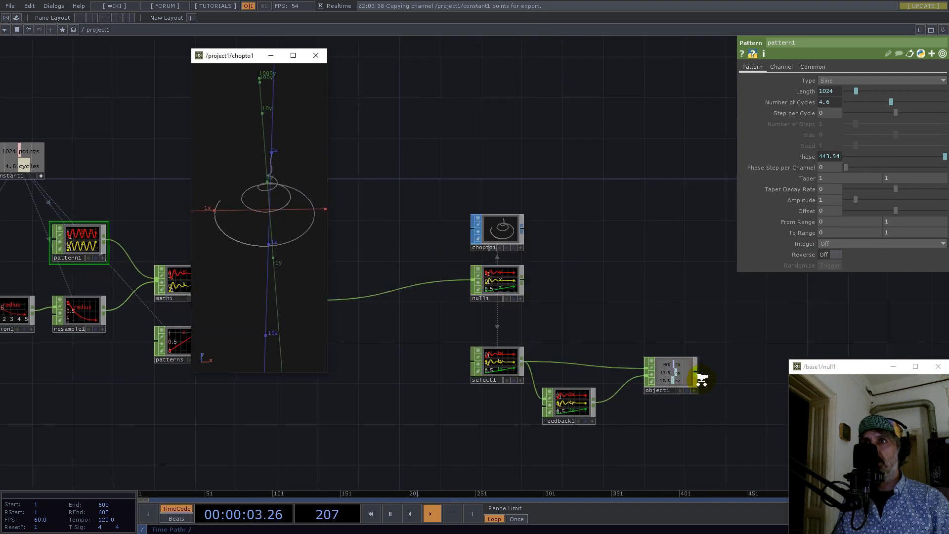
- Set object1's channel Output Range to Start / End and switch the End unit to I (samples)
{"action": "scroll", "coordinate": [695, 377], "scroll_direction": "up", "scroll_amount": 5}
{"action": "scroll", "coordinate": [547, 356], "scroll_direction": "down", "scroll_amount": 5}
{"action": "scroll", "coordinate": [632, 350], "scroll_direction": "up", "scroll_amount": 5}
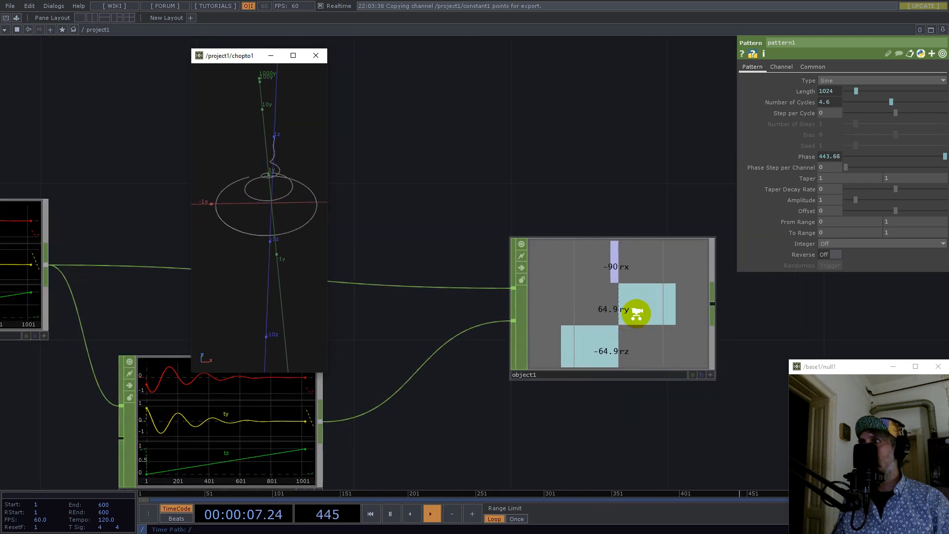
{"action": "scroll", "coordinate": [613, 312], "scroll_direction": "down", "scroll_amount": 3}
{"action": "left_click_drag", "start_coordinate": [630, 310], "coordinate": [630, 295]}
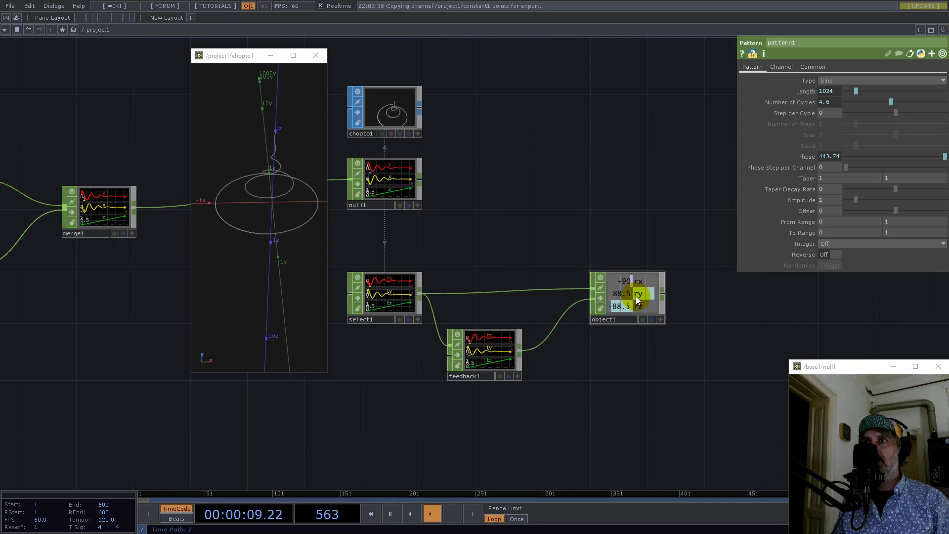
{"action": "scroll", "coordinate": [621, 302], "scroll_direction": "up", "scroll_amount": 3}
{"action": "left_click", "coordinate": [595, 308]}
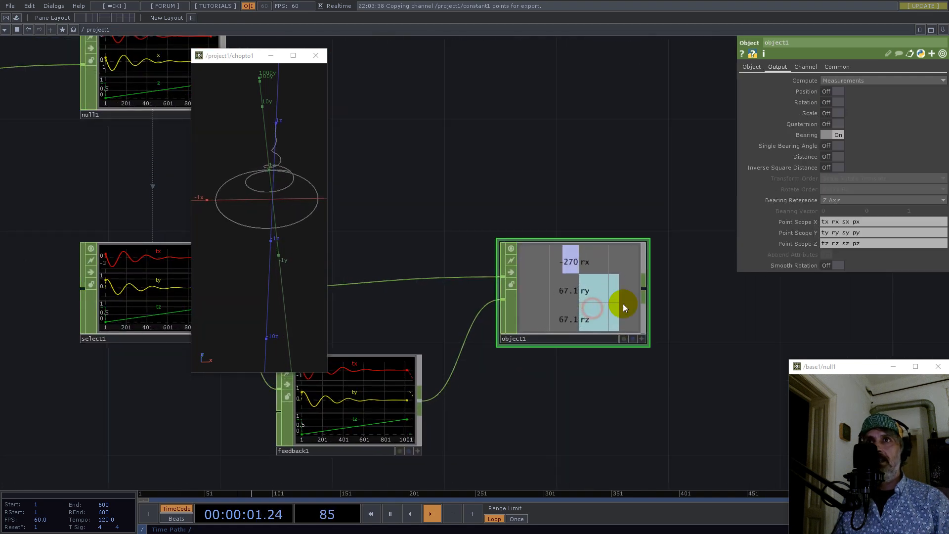
{"action": "left_click", "coordinate": [803, 66]}
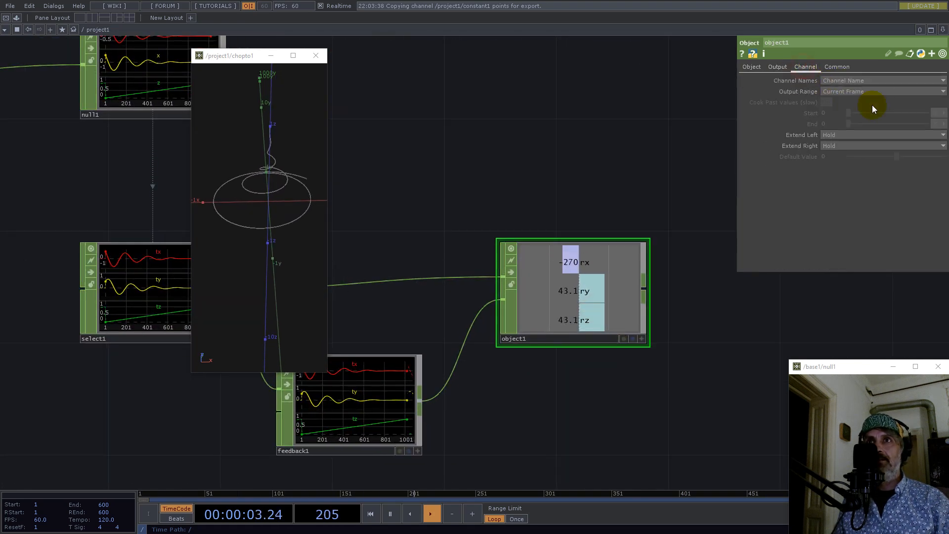
{"action": "left_click", "coordinate": [849, 93]}
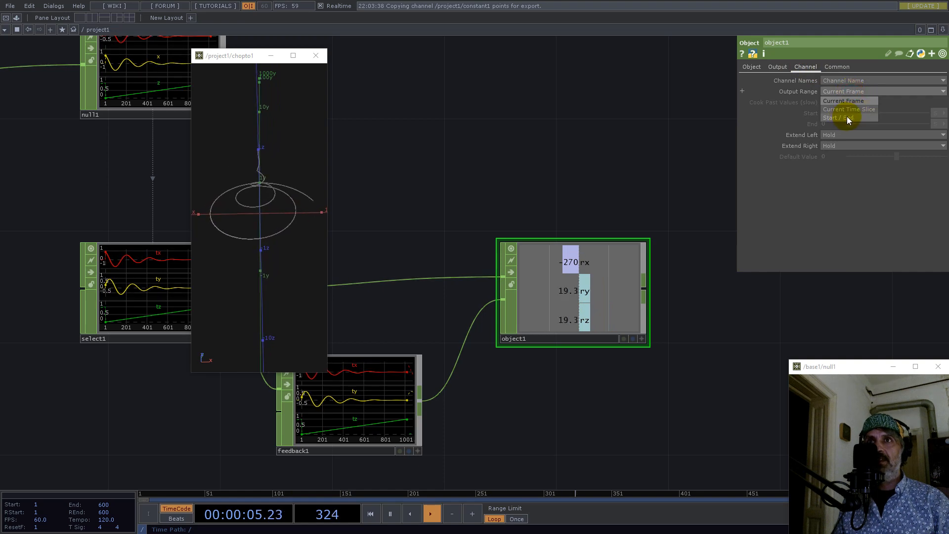
{"action": "left_click", "coordinate": [847, 116]}
{"action": "left_click", "coordinate": [938, 125]}
{"action": "left_click", "coordinate": [938, 135]}
- Reference constant1's points channel in object1's End and subtract one, giving op('constant1')['points']-1
{"action": "scroll", "coordinate": [783, 306], "scroll_direction": "down", "scroll_amount": 5}
{"action": "left_click_drag", "start_coordinate": [444, 159], "coordinate": [602, 257]}
{"action": "left_click_drag", "start_coordinate": [415, 250], "coordinate": [835, 128]}
{"action": "left_click", "coordinate": [838, 124]}
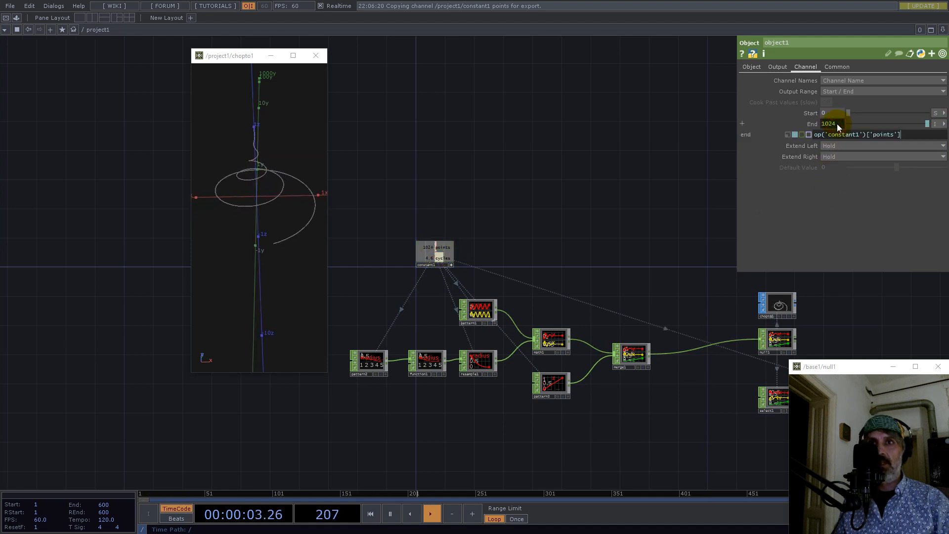
{"action": "type", "text": "-1"}
{"action": "key", "text": "Return"}
- Branch a Merge CHOP off select1, place it beyond object1, and connect object1 as its second input
{"action": "left_click_drag", "start_coordinate": [610, 293], "coordinate": [416, 239]}
{"action": "scroll", "coordinate": [689, 361], "scroll_direction": "up", "scroll_amount": 6}
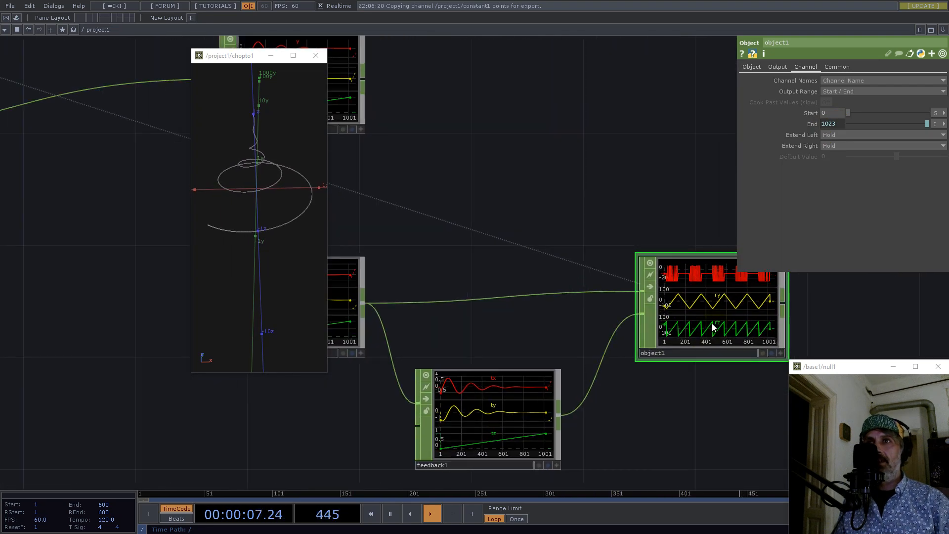
{"action": "scroll", "coordinate": [477, 386], "scroll_direction": "down", "scroll_amount": 4}
{"action": "left_click_drag", "start_coordinate": [600, 341], "coordinate": [614, 355]}
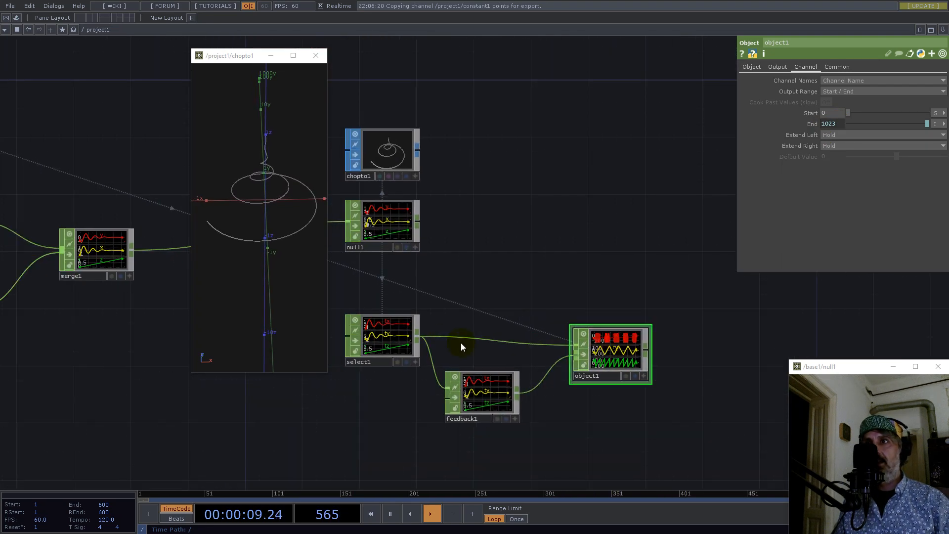
{"action": "right_click", "coordinate": [417, 336]}
{"action": "type", "text": "merg"}
{"action": "left_click", "coordinate": [431, 291]}
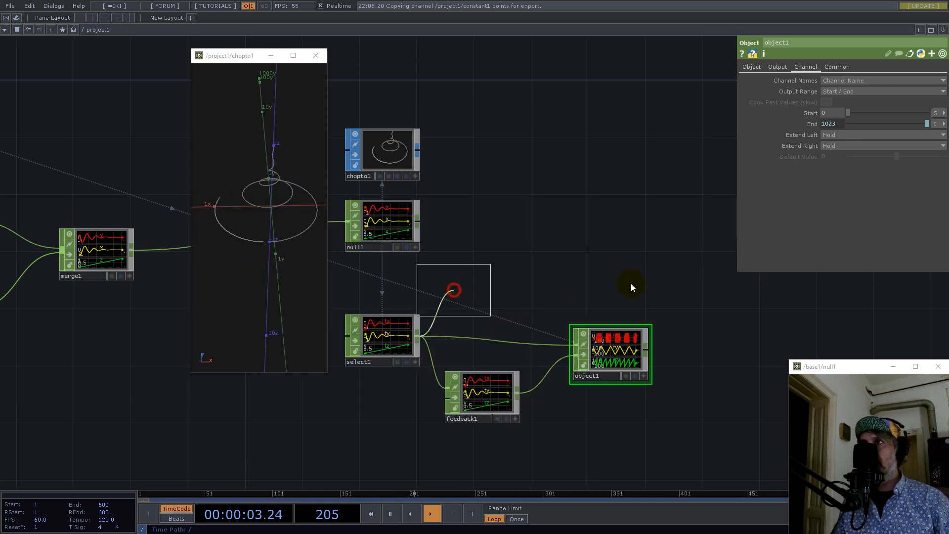
{"action": "left_click", "coordinate": [717, 279]}
{"action": "left_click_drag", "start_coordinate": [646, 349], "coordinate": [676, 285]}
- Append a Null CHOP to merge2's output, leaving some room between the two
{"action": "left_click_drag", "start_coordinate": [712, 341], "coordinate": [502, 371]}
{"action": "scroll", "coordinate": [511, 317], "scroll_direction": "up", "scroll_amount": 5}
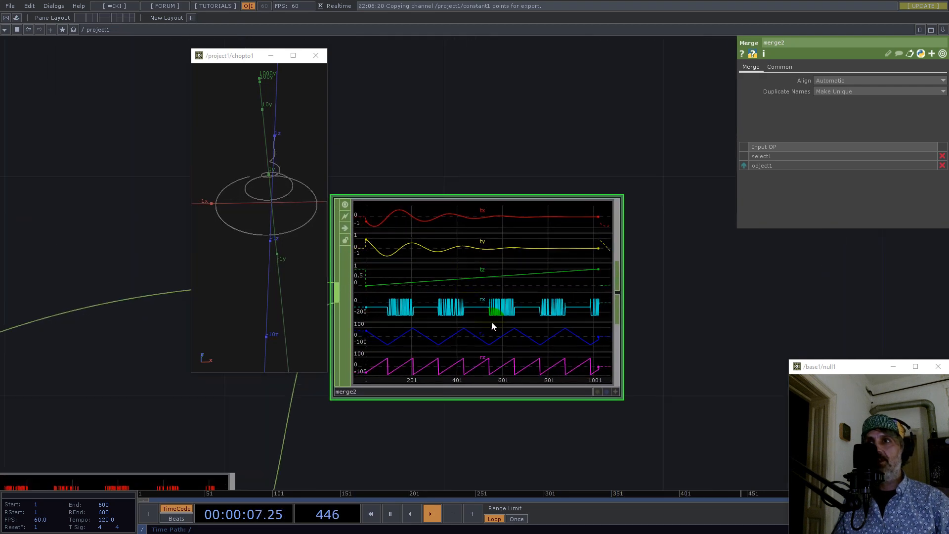
{"action": "scroll", "coordinate": [476, 290], "scroll_direction": "down", "scroll_amount": 6}
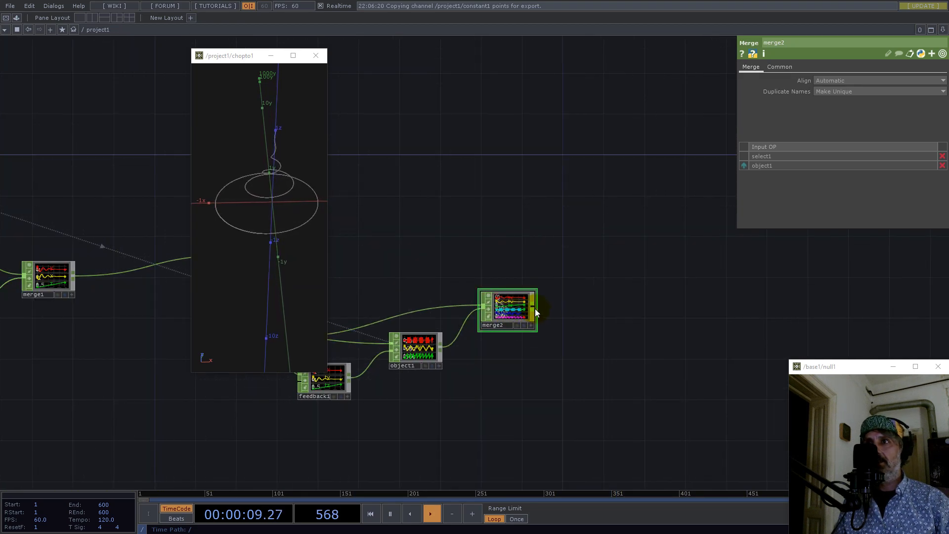
{"action": "right_click", "coordinate": [534, 308]}
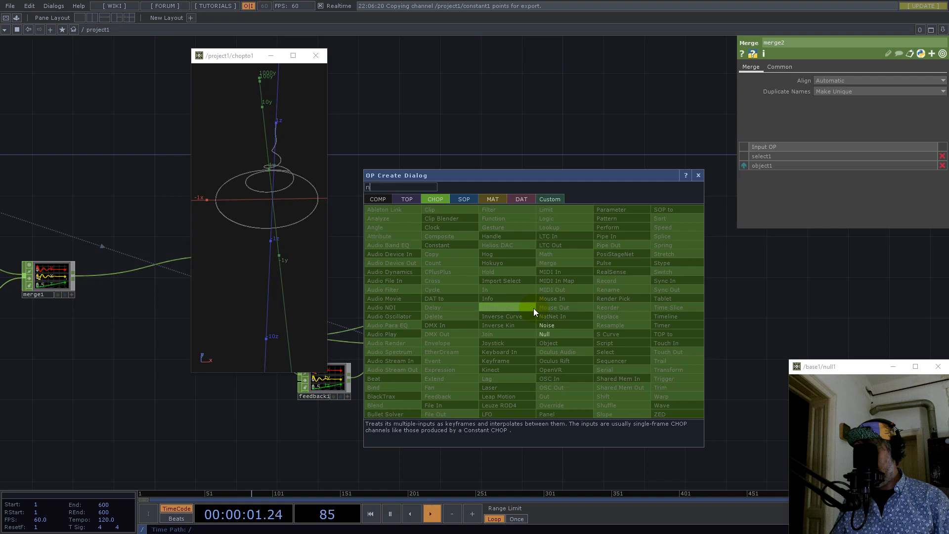
{"action": "left_click", "coordinate": [559, 335]}
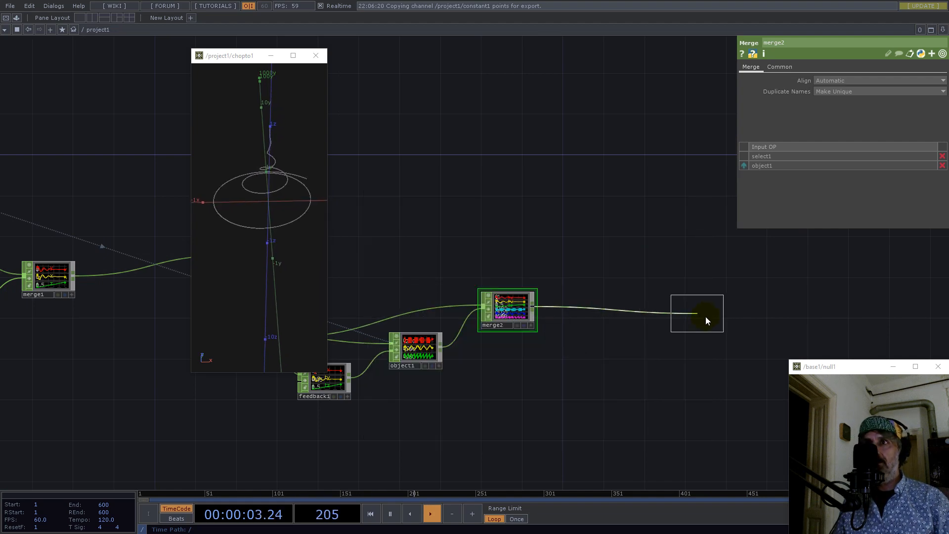
{"action": "left_click", "coordinate": [683, 319]}
{"action": "left_click_drag", "start_coordinate": [600, 372], "coordinate": [671, 158]}
{"action": "left_click_drag", "start_coordinate": [580, 273], "coordinate": [616, 270]}
- Close the floating chopto1 view
{"action": "left_click_drag", "start_coordinate": [194, 51], "coordinate": [102, 69]}
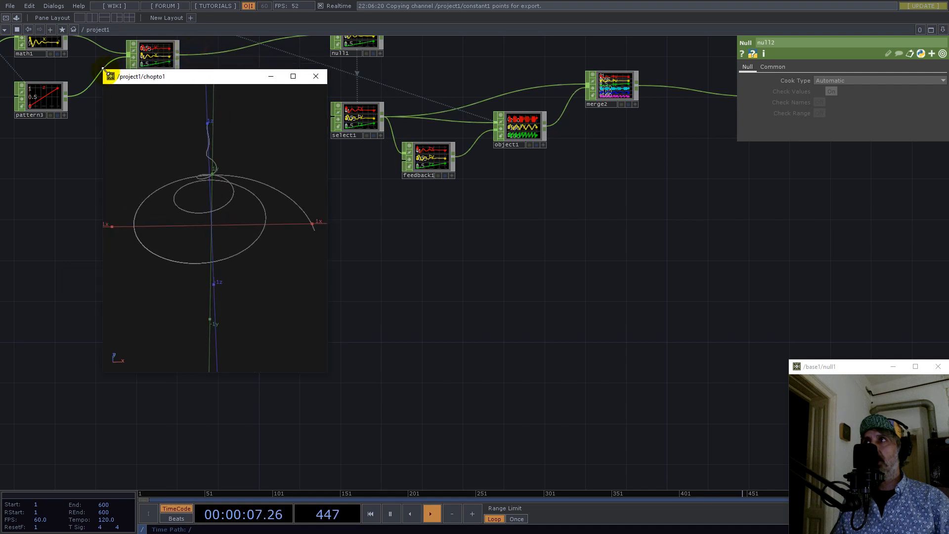
{"action": "left_click", "coordinate": [318, 74]}
{"action": "left_click_drag", "start_coordinate": [462, 341], "coordinate": [319, 376]}
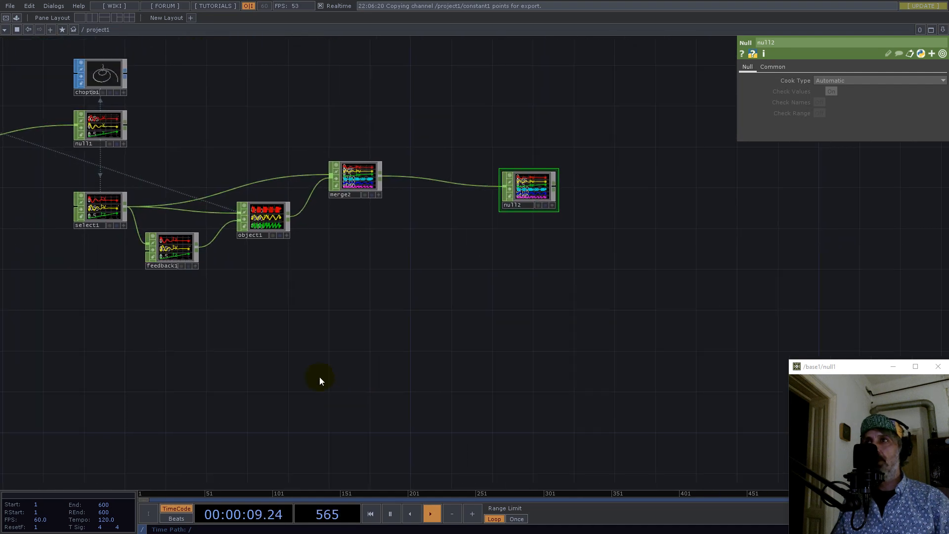
- Add a Circle SOP in the empty area below object1 and set its Arc Type to Open Arc
{"action": "key", "text": "Tab"}
{"action": "left_click", "coordinate": [248, 268]}
{"action": "type", "text": "cir"}
{"action": "left_click", "coordinate": [161, 439]}
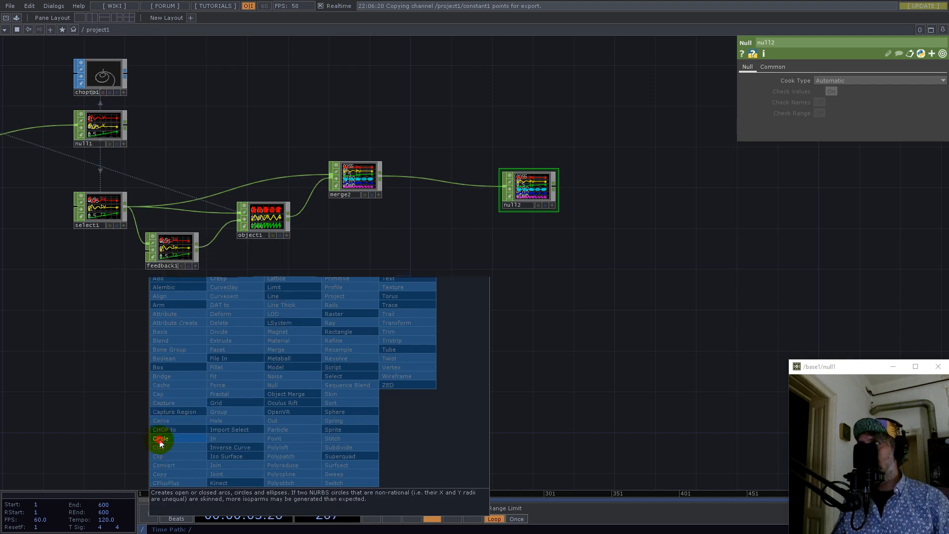
{"action": "left_click", "coordinate": [347, 324]}
{"action": "scroll", "coordinate": [346, 316], "scroll_direction": "up", "scroll_amount": 3}
{"action": "scroll", "coordinate": [352, 374], "scroll_direction": "up", "scroll_amount": 3}
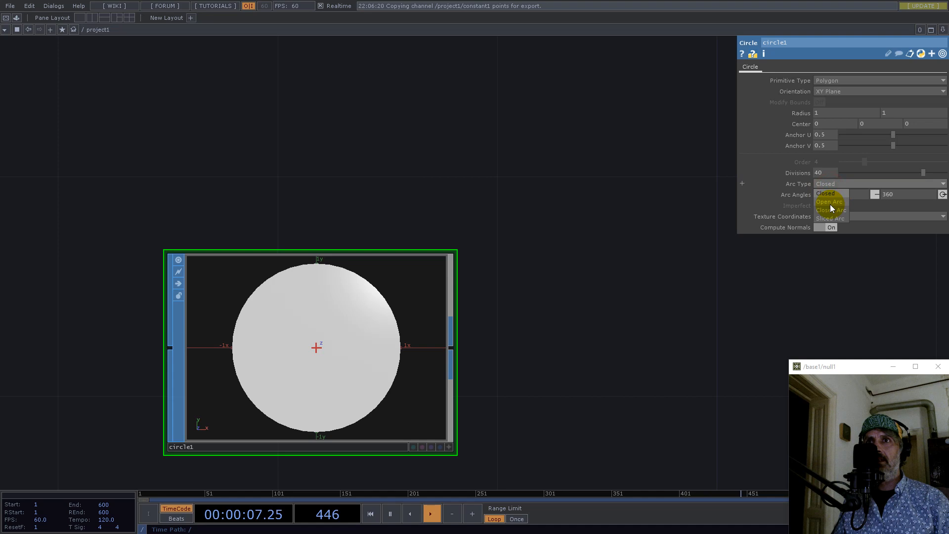
{"action": "left_click", "coordinate": [832, 201]}
- Append a Geometry COMP to circle1's output and turn on its Instancing
{"action": "scroll", "coordinate": [365, 313], "scroll_direction": "down", "scroll_amount": 5}
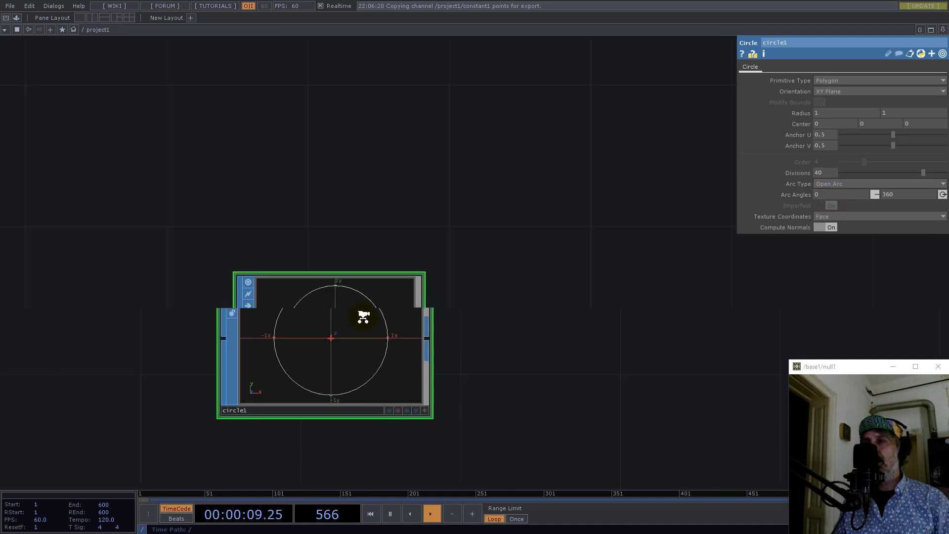
{"action": "right_click", "coordinate": [395, 327]}
{"action": "type", "text": "g"}
{"action": "left_click", "coordinate": [239, 218]}
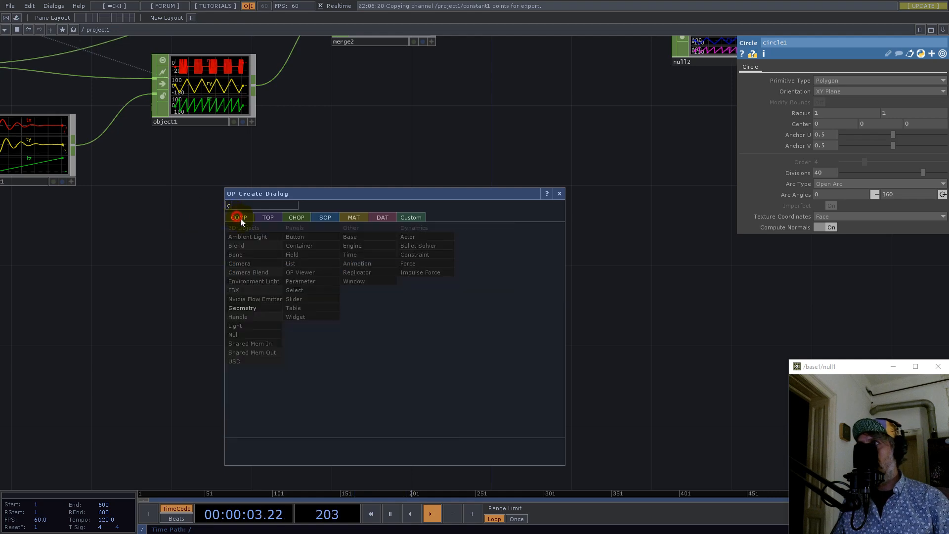
{"action": "left_click", "coordinate": [250, 301]}
{"action": "left_click", "coordinate": [569, 326]}
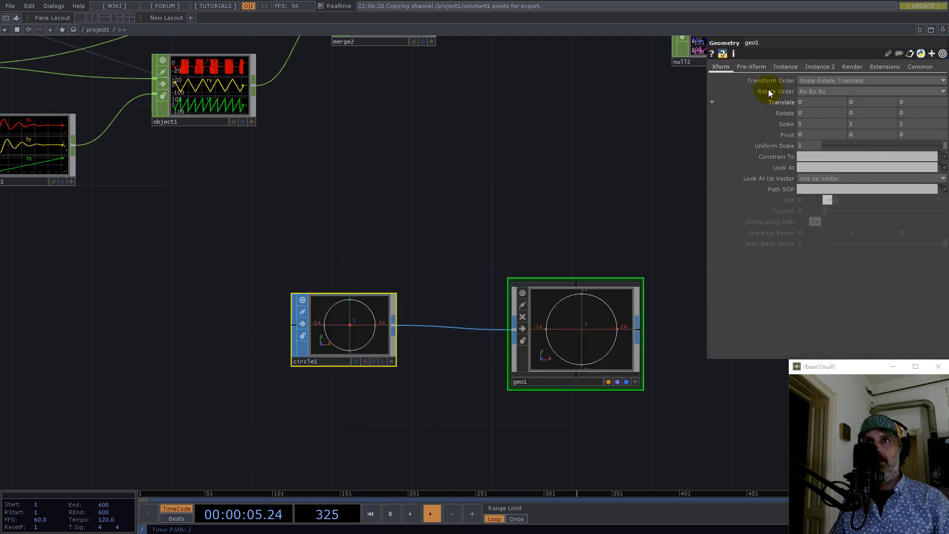
{"action": "left_click", "coordinate": [791, 66]}
{"action": "left_click", "coordinate": [810, 81]}
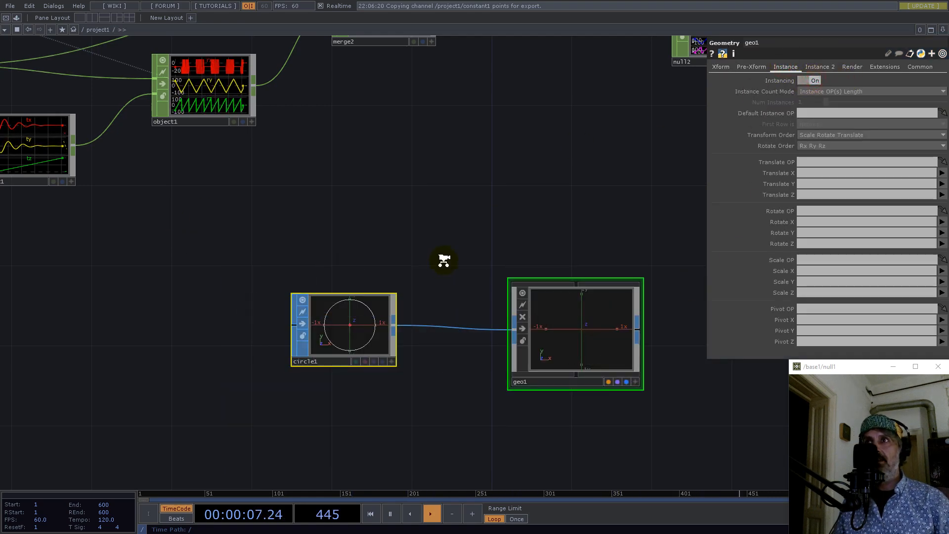
- Assign null2 as the default instance operator of geo1
{"action": "scroll", "coordinate": [445, 259], "scroll_direction": "down", "scroll_amount": 5}
{"action": "scroll", "coordinate": [539, 178], "scroll_direction": "up", "scroll_amount": 2}
{"action": "scroll", "coordinate": [530, 177], "scroll_direction": "up", "scroll_amount": 4}
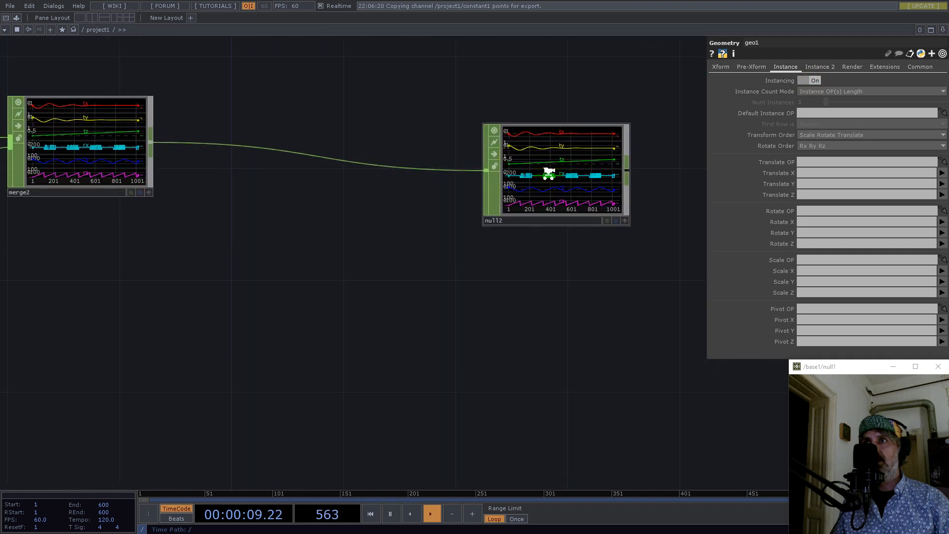
{"action": "scroll", "coordinate": [549, 173], "scroll_direction": "down", "scroll_amount": 4}
{"action": "left_click_drag", "start_coordinate": [557, 173], "coordinate": [825, 113]}
- Map the instance Translate X, Y and Z of geo1 to the tx, ty and tz channels
{"action": "left_click_drag", "start_coordinate": [467, 384], "coordinate": [566, 356]}
{"action": "left_click", "coordinate": [942, 173]}
{"action": "left_click", "coordinate": [942, 182]}
{"action": "left_click", "coordinate": [943, 184]}
{"action": "left_click", "coordinate": [941, 202]}
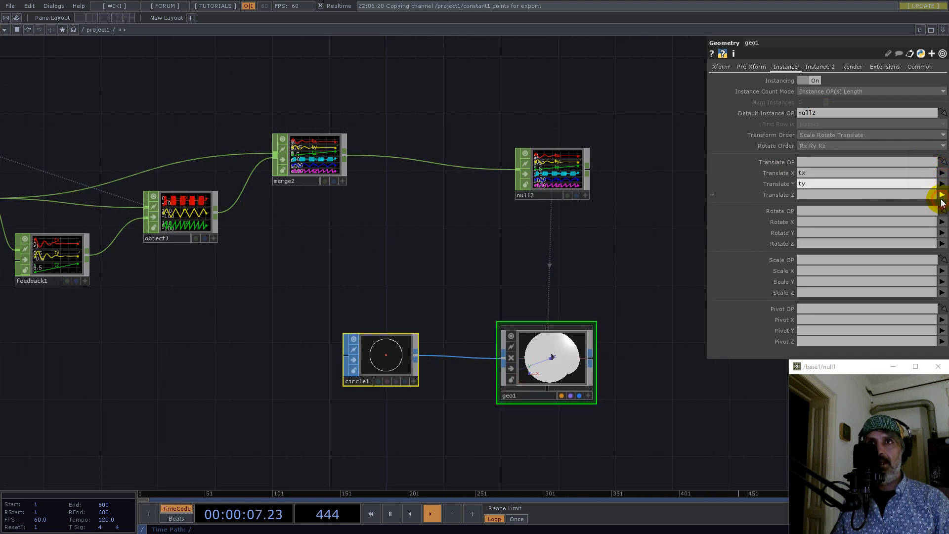
{"action": "left_click", "coordinate": [941, 194]}
{"action": "left_click", "coordinate": [941, 221]}
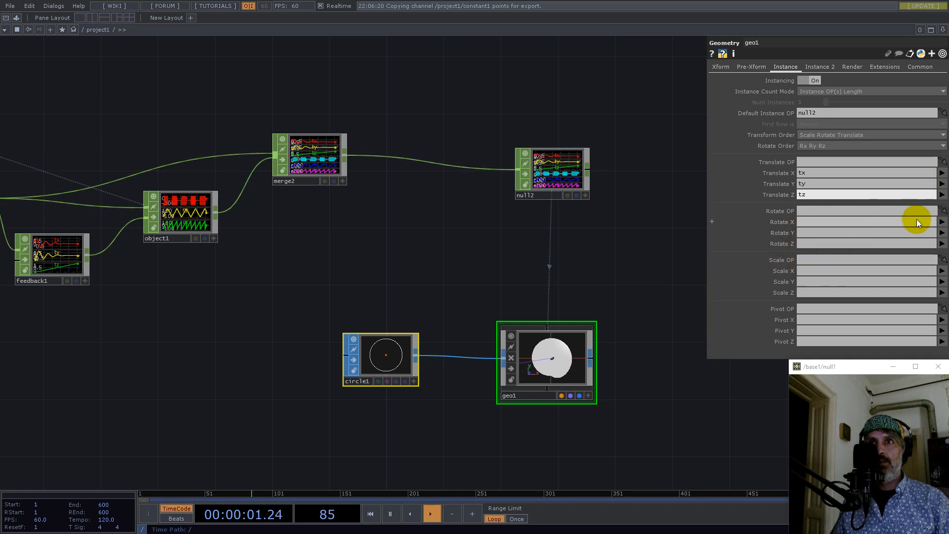
- Map the instance Rotate X, Y and Z of geo1 to rx, ry and rz, and inspect the instanced circles in its viewer
{"action": "left_click", "coordinate": [941, 222]}
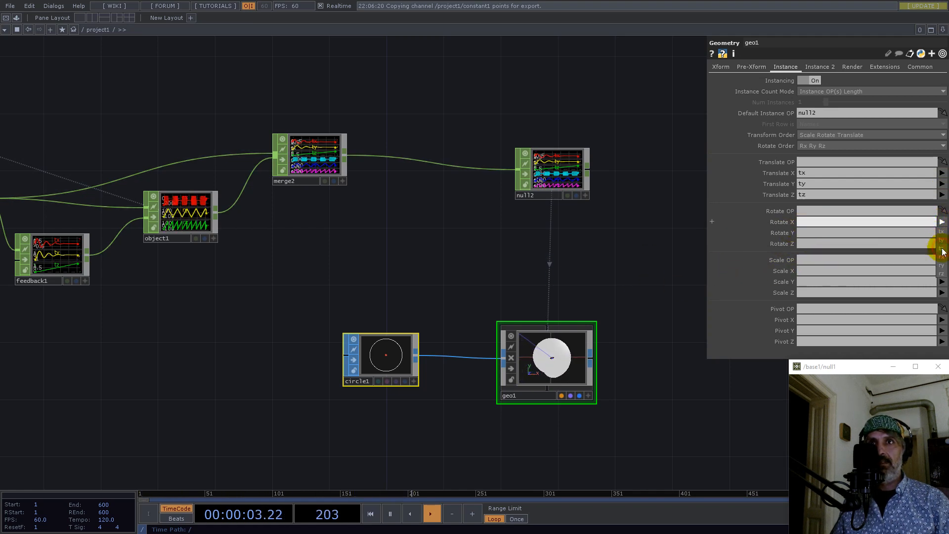
{"action": "left_click", "coordinate": [942, 257]}
{"action": "left_click", "coordinate": [942, 232]}
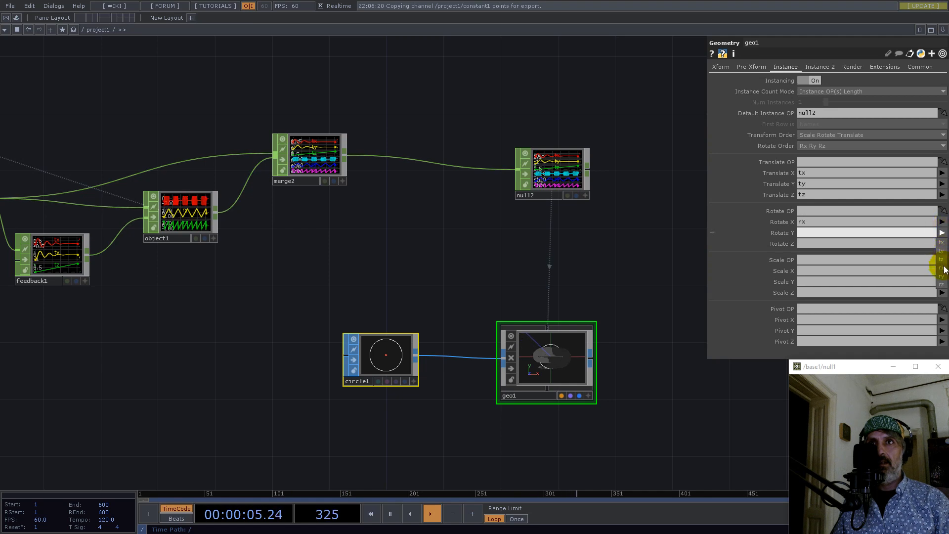
{"action": "left_click", "coordinate": [942, 243]}
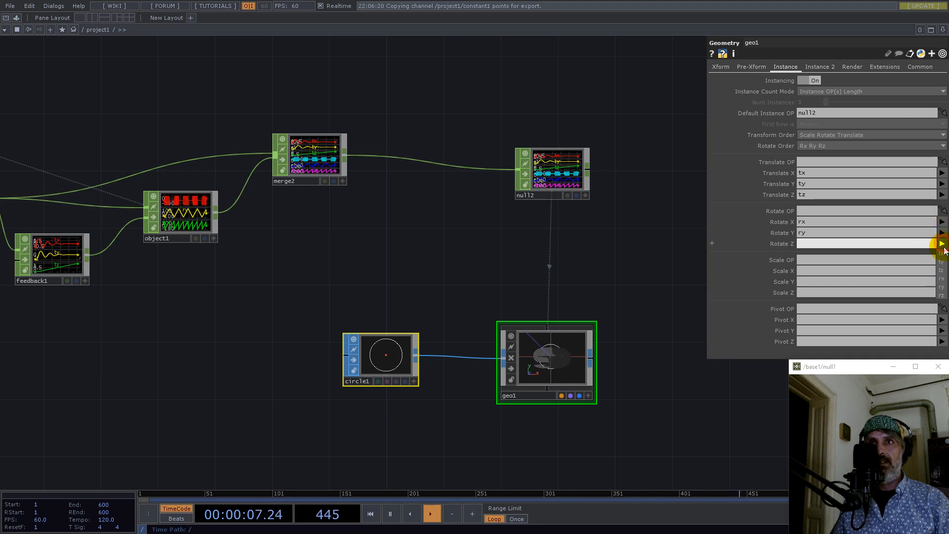
{"action": "left_click", "coordinate": [941, 295]}
{"action": "key", "text": "shift+h"}
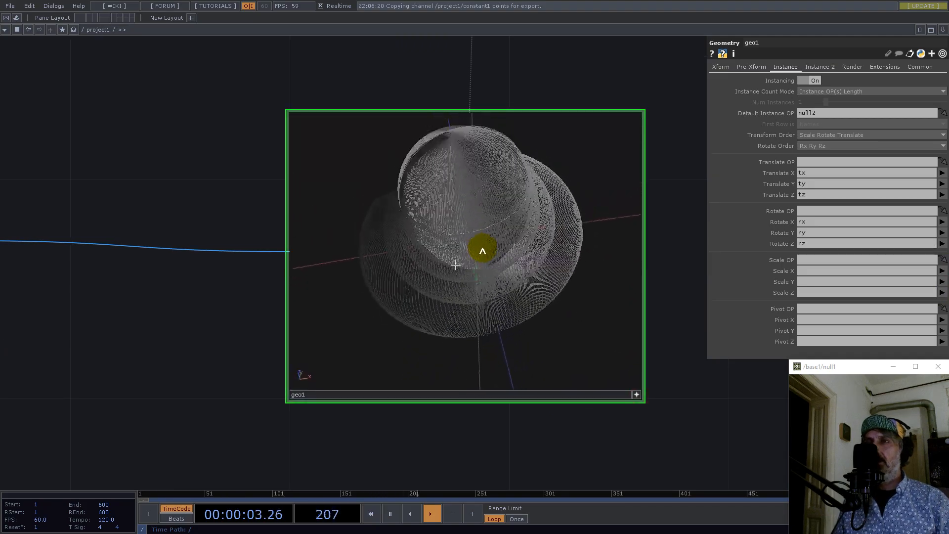
{"action": "mouse_move", "coordinate": [516, 279]}
{"action": "left_mouse_down"}
{"action": "mouse_move", "coordinate": [547, 296]}
{"action": "mouse_move", "coordinate": [540, 318]}
{"action": "mouse_move", "coordinate": [470, 318]}
{"action": "mouse_move", "coordinate": [481, 205]}
{"action": "mouse_move", "coordinate": [500, 197]}
{"action": "mouse_move", "coordinate": [512, 244]}
{"action": "mouse_move", "coordinate": [587, 269]}
{"action": "mouse_move", "coordinate": [511, 277]}
{"action": "mouse_move", "coordinate": [498, 267]}
{"action": "mouse_move", "coordinate": [493, 229]}
{"action": "mouse_move", "coordinate": [500, 201]}
{"action": "mouse_move", "coordinate": [521, 211]}
{"action": "mouse_move", "coordinate": [458, 229]}
{"action": "mouse_move", "coordinate": [475, 186]}
{"action": "mouse_move", "coordinate": [483, 225]}
{"action": "mouse_move", "coordinate": [508, 255]}
{"action": "mouse_move", "coordinate": [549, 259]}
{"action": "mouse_move", "coordinate": [498, 248]}
{"action": "mouse_move", "coordinate": [523, 277]}
{"action": "left_mouse_up"}
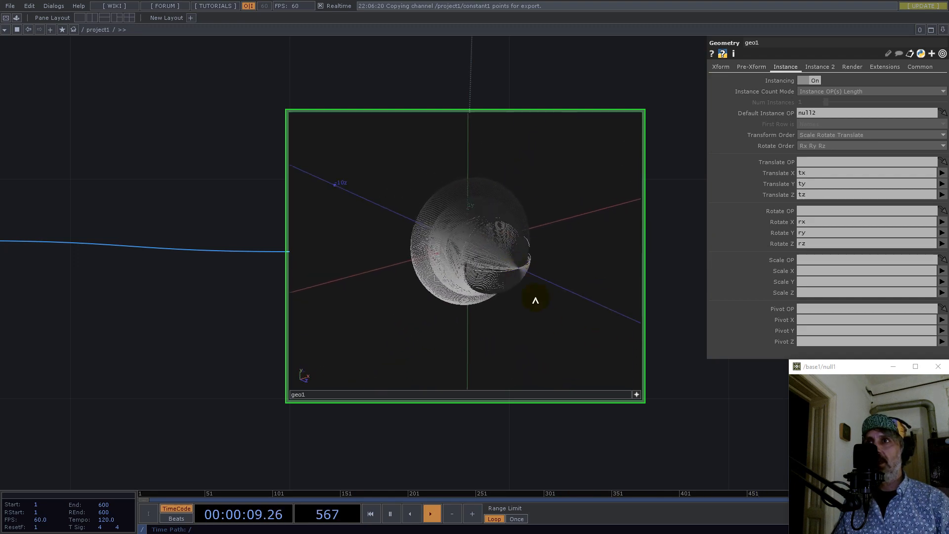
- Add a Select CHOP in the empty area below resample1
{"action": "scroll", "coordinate": [551, 330], "scroll_direction": "down", "scroll_amount": 5}
{"action": "left_click_drag", "start_coordinate": [333, 371], "coordinate": [691, 409]}
{"action": "scroll", "coordinate": [691, 411], "scroll_direction": "down", "scroll_amount": 3}
{"action": "scroll", "coordinate": [464, 318], "scroll_direction": "up", "scroll_amount": 10}
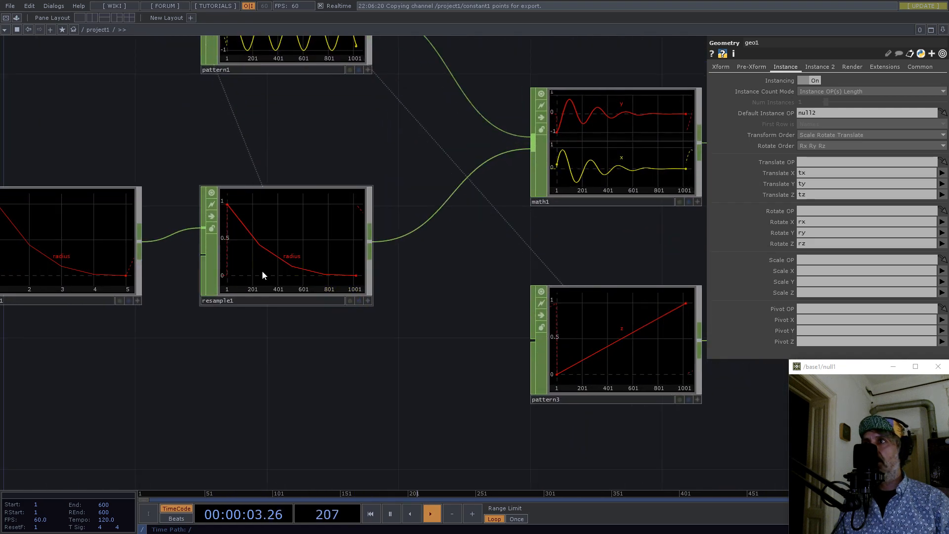
{"action": "left_click", "coordinate": [296, 232]}
{"action": "scroll", "coordinate": [316, 201], "scroll_direction": "down", "scroll_amount": 5}
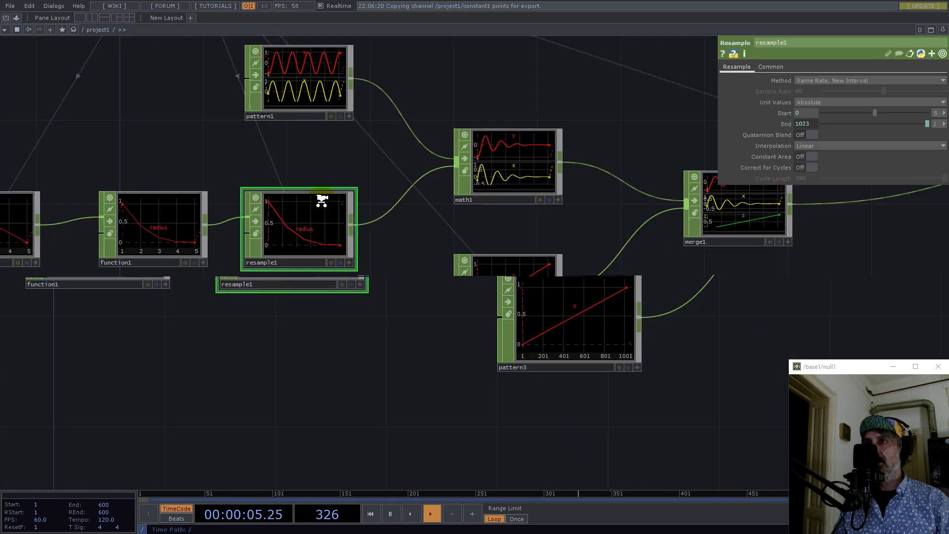
{"action": "double_click", "coordinate": [325, 347]}
{"action": "type", "text": "se"}
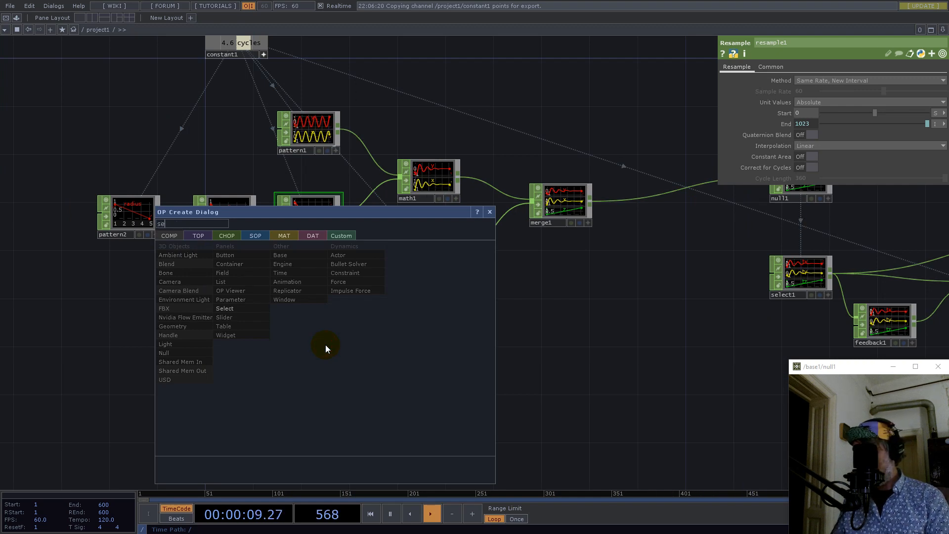
{"action": "type", "text": "l"}
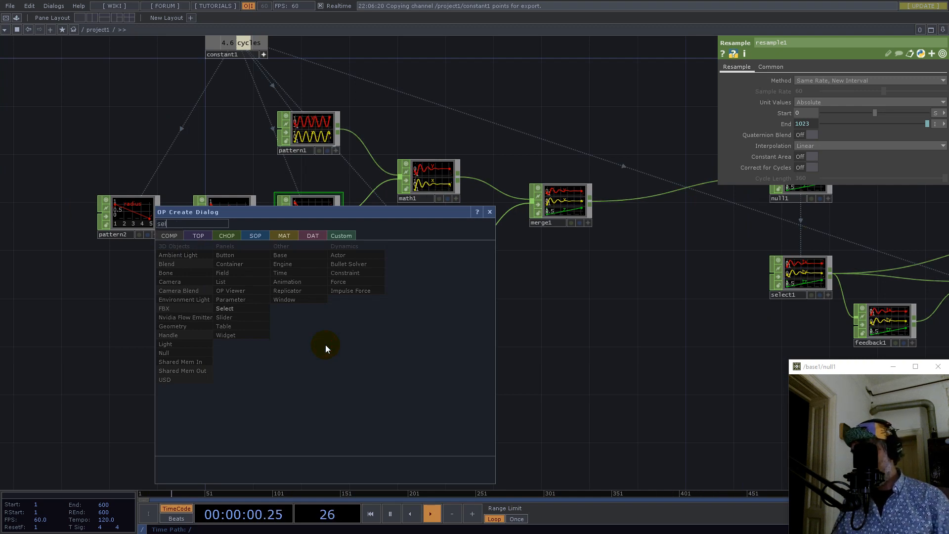
{"action": "left_click", "coordinate": [228, 235]}
{"action": "left_click", "coordinate": [408, 389]}
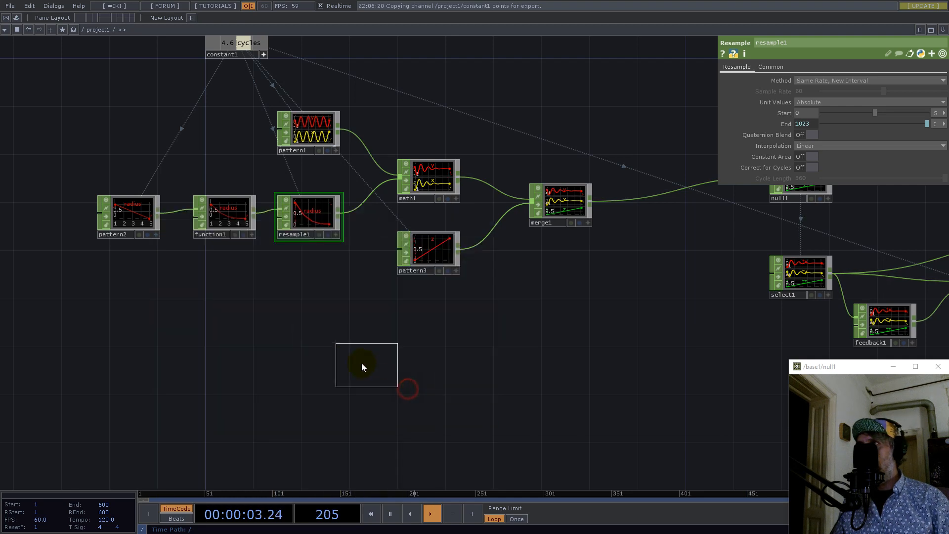
{"action": "left_click", "coordinate": [364, 363]}
- Set resample1 as the source of the new Select CHOP and move the node below merge1
{"action": "left_click_drag", "start_coordinate": [309, 218], "coordinate": [829, 81]}
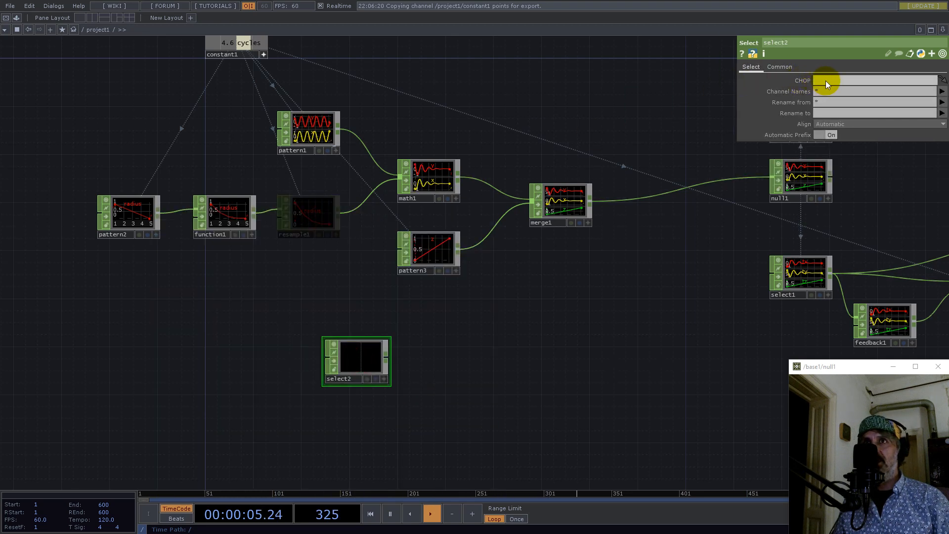
{"action": "left_click_drag", "start_coordinate": [363, 362], "coordinate": [602, 374]}
{"action": "left_click_drag", "start_coordinate": [660, 303], "coordinate": [375, 286]}
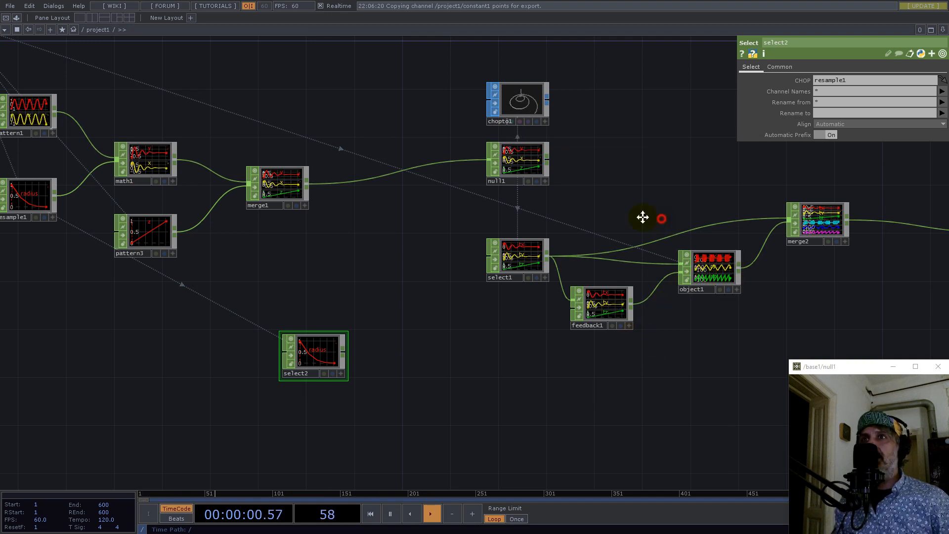
- Move the select2 node above object1 and wire its radius channel into merge2
{"action": "left_click_drag", "start_coordinate": [658, 221], "coordinate": [530, 218]}
{"action": "left_click_drag", "start_coordinate": [668, 299], "coordinate": [303, 148]}
{"action": "scroll", "coordinate": [519, 233], "scroll_direction": "up", "scroll_amount": 5}
{"action": "scroll", "coordinate": [712, 290], "scroll_direction": "down", "scroll_amount": 3}
{"action": "scroll", "coordinate": [711, 290], "scroll_direction": "down", "scroll_amount": 4}
{"action": "left_click_drag", "start_coordinate": [337, 288], "coordinate": [772, 372]}
{"action": "left_click_drag", "start_coordinate": [355, 310], "coordinate": [429, 334]}
{"action": "middle_click", "coordinate": [428, 334]}
{"action": "left_click_drag", "start_coordinate": [481, 257], "coordinate": [281, 200]}
{"action": "left_click_drag", "start_coordinate": [312, 309], "coordinate": [625, 92]}
{"action": "scroll", "coordinate": [559, 227], "scroll_direction": "up", "scroll_amount": 5}
{"action": "left_click_drag", "start_coordinate": [539, 231], "coordinate": [654, 360]}
{"action": "left_click_drag", "start_coordinate": [572, 164], "coordinate": [343, 44]}
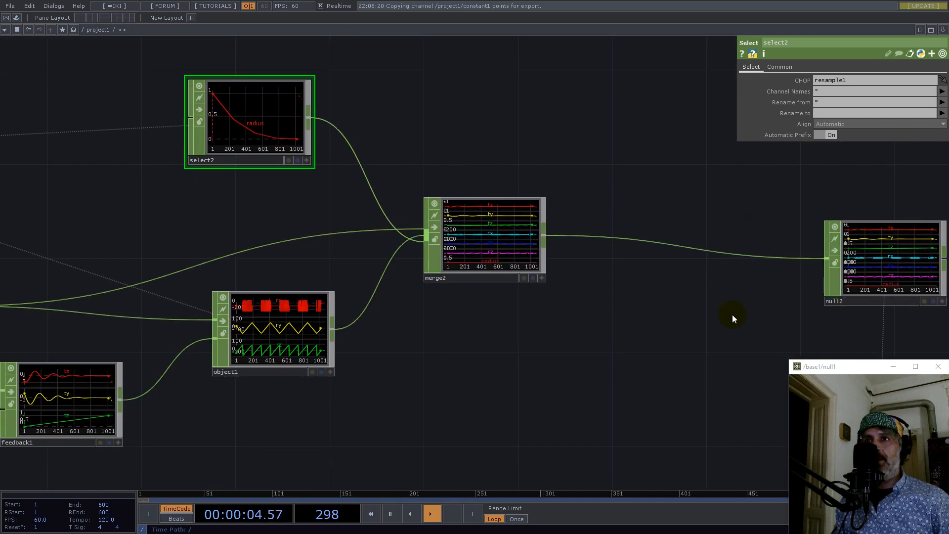
- Map the instance Scale X, Y and Z of geo1 to the radius channel
{"action": "left_click_drag", "start_coordinate": [742, 326], "coordinate": [466, 220]}
{"action": "scroll", "coordinate": [440, 212], "scroll_direction": "down", "scroll_amount": 5}
{"action": "scroll", "coordinate": [497, 289], "scroll_direction": "up", "scroll_amount": 7}
{"action": "left_click", "coordinate": [485, 310]}
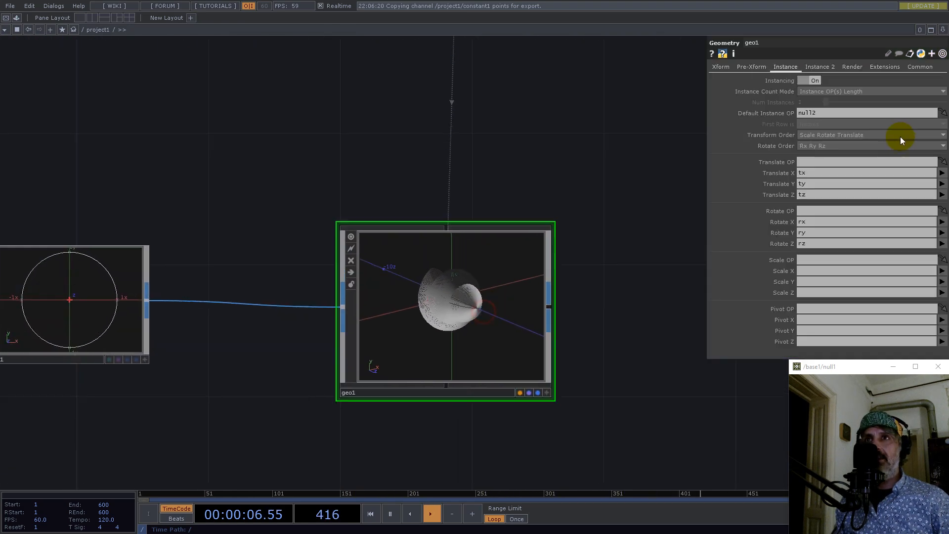
{"action": "left_click", "coordinate": [941, 271]}
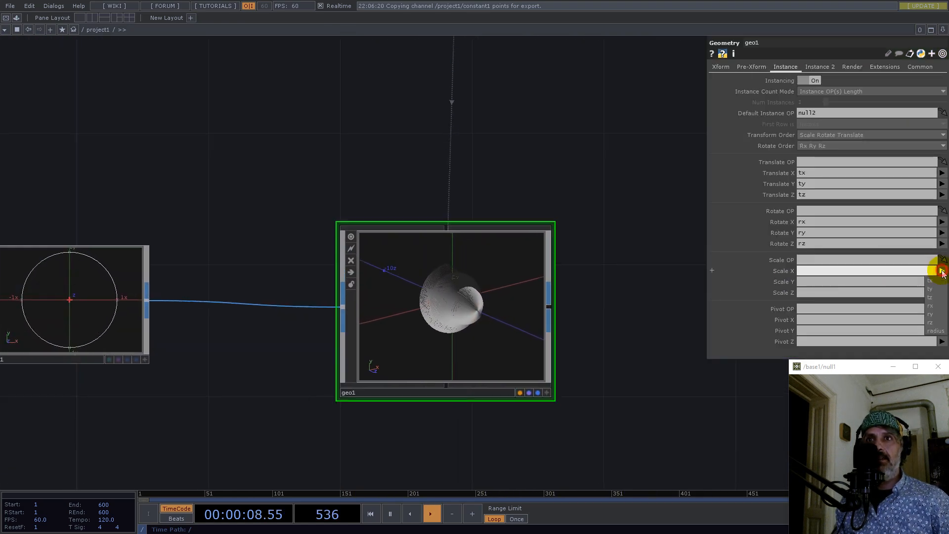
{"action": "left_click", "coordinate": [935, 332]}
{"action": "left_click", "coordinate": [942, 282]}
{"action": "left_click", "coordinate": [943, 343]}
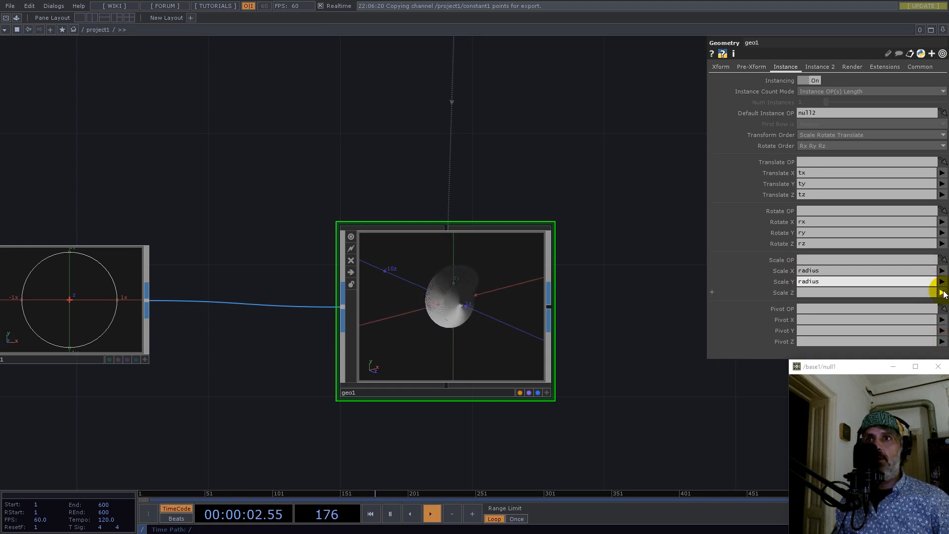
{"action": "left_click", "coordinate": [942, 293]}
{"action": "left_click", "coordinate": [936, 353]}
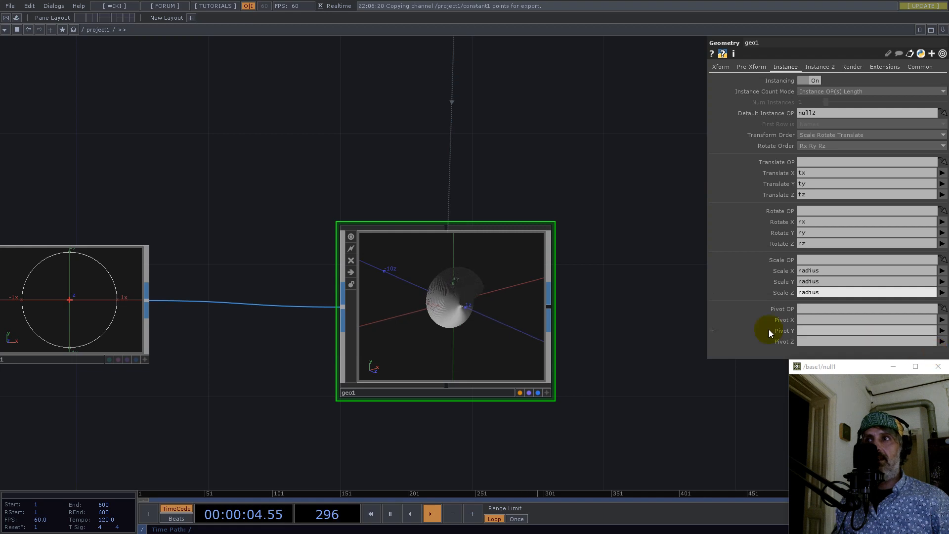
- Split the workspace into two side-by-side panes, with a Geometry Viewer framing the whole form beside a slightly widened network pane
{"action": "left_click_drag", "start_coordinate": [615, 311], "coordinate": [604, 262]}
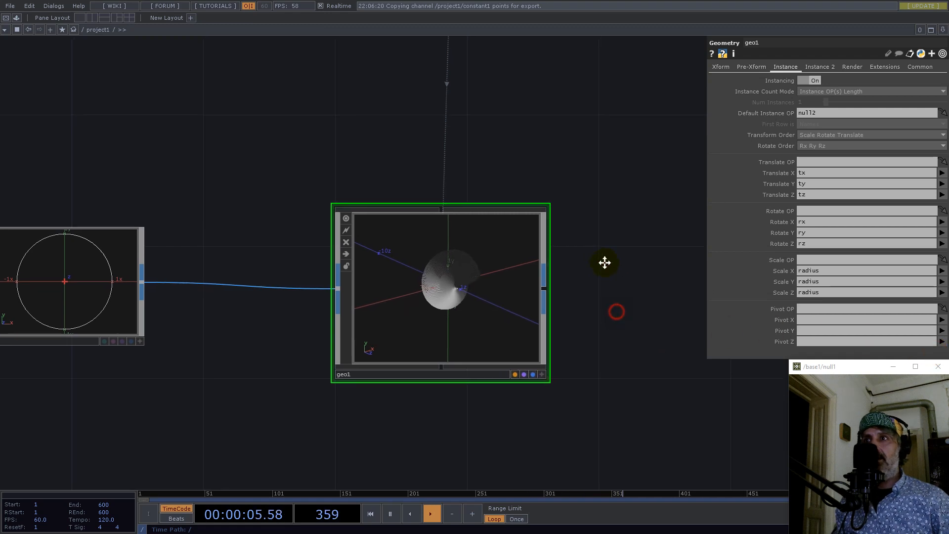
{"action": "left_click", "coordinate": [942, 31]}
{"action": "left_click", "coordinate": [881, 53]}
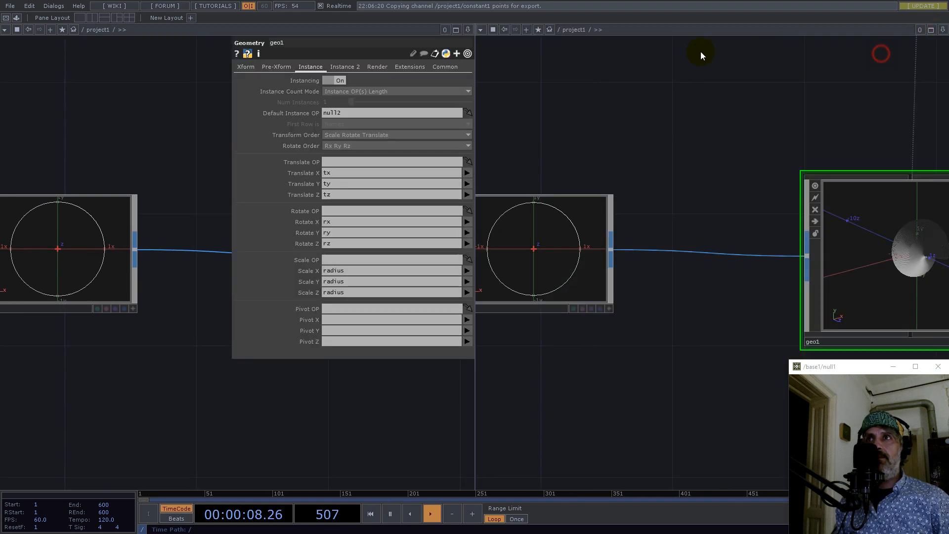
{"action": "left_click", "coordinate": [481, 30]}
{"action": "left_click", "coordinate": [501, 60]}
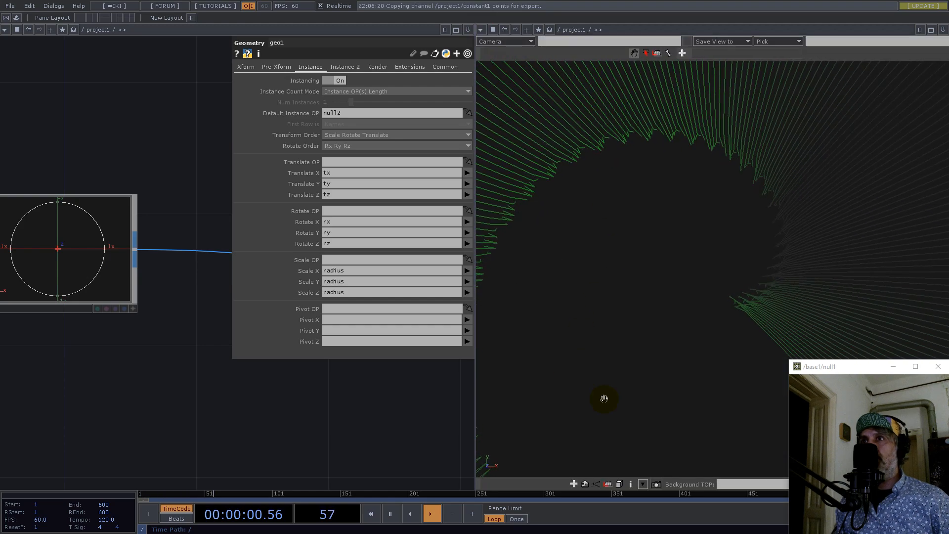
{"action": "key", "text": "h"}
{"action": "left_click_drag", "start_coordinate": [750, 262], "coordinate": [695, 192]}
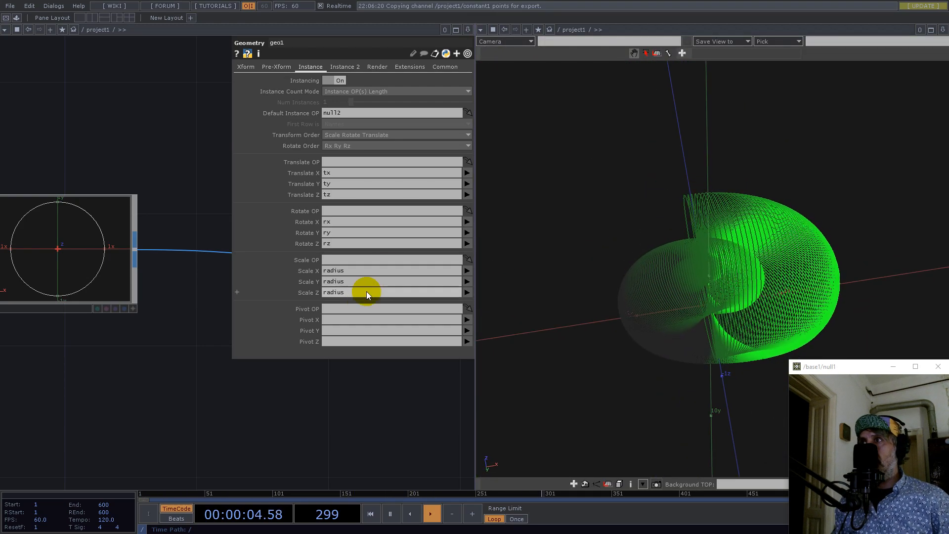
{"action": "left_click_drag", "start_coordinate": [474, 435], "coordinate": [544, 437]}
{"action": "left_click_drag", "start_coordinate": [720, 343], "coordinate": [594, 439]}
- Add a Constant MAT below geo1
{"action": "scroll", "coordinate": [100, 349], "scroll_direction": "down", "scroll_amount": 5}
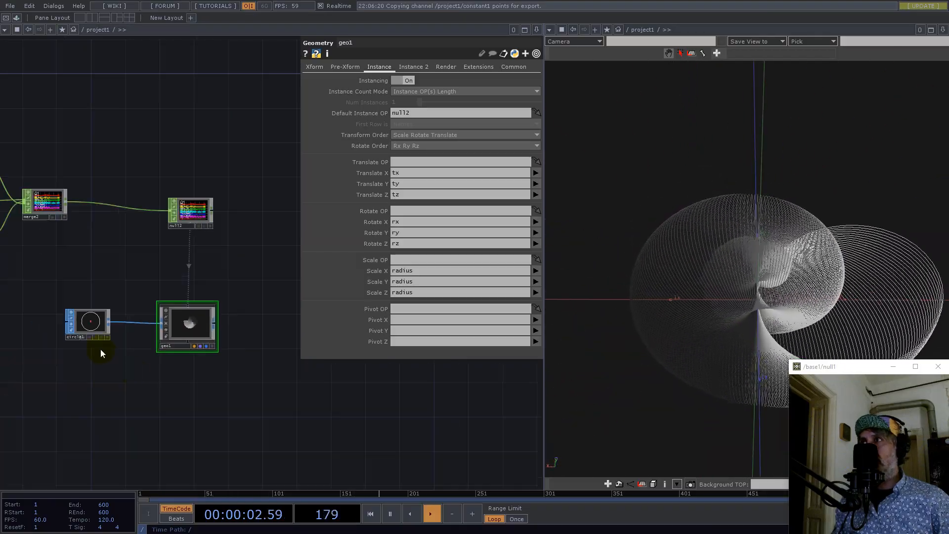
{"action": "key", "text": "Tab"}
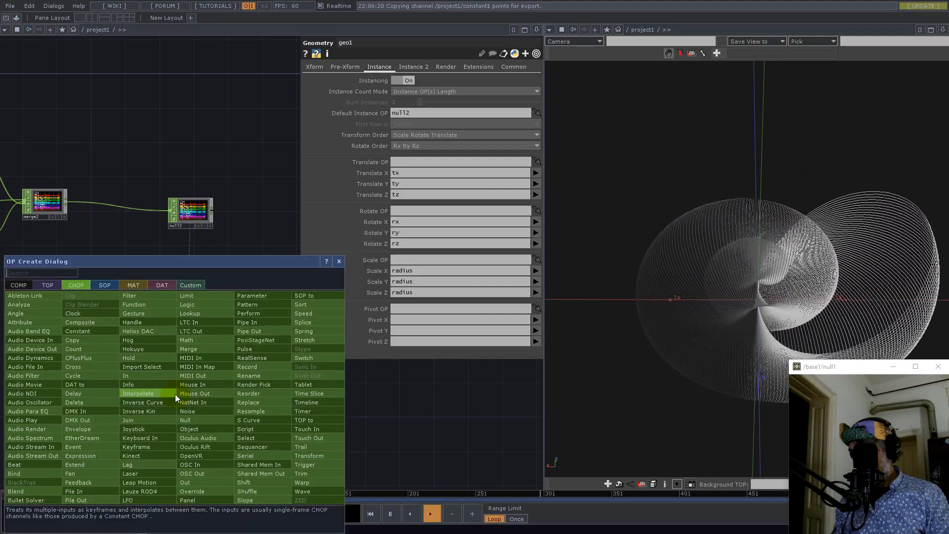
{"action": "type", "text": "co"}
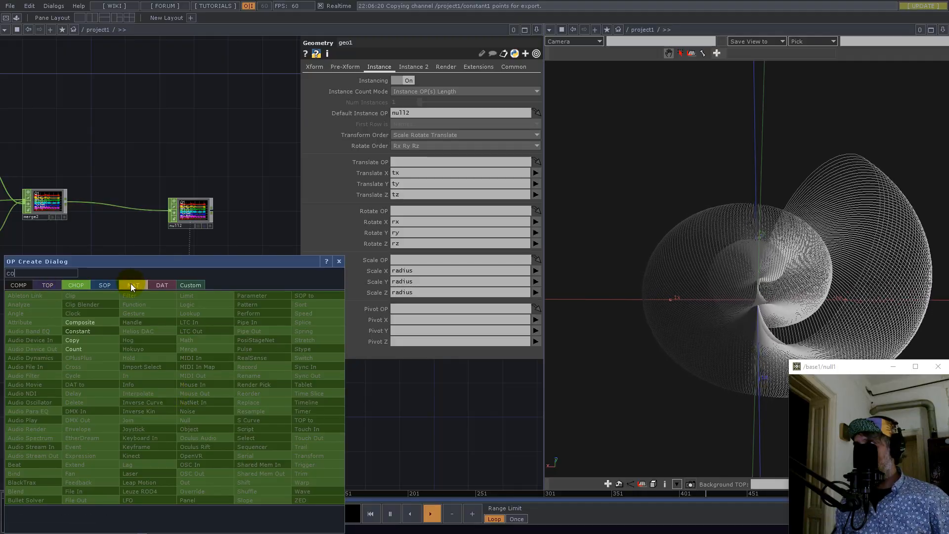
{"action": "left_click", "coordinate": [132, 284]}
{"action": "left_click", "coordinate": [28, 296]}
{"action": "left_click", "coordinate": [184, 393]}
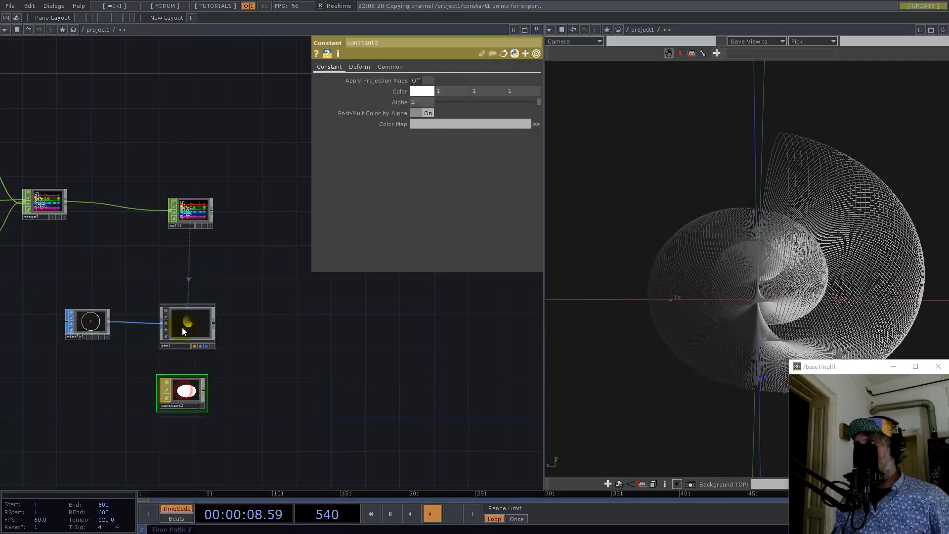
- Assign constant2 as the render material of geo1 and inspect the form from several angles
{"action": "left_click", "coordinate": [183, 331]}
{"action": "left_click_drag", "start_coordinate": [183, 392], "coordinate": [446, 82]}
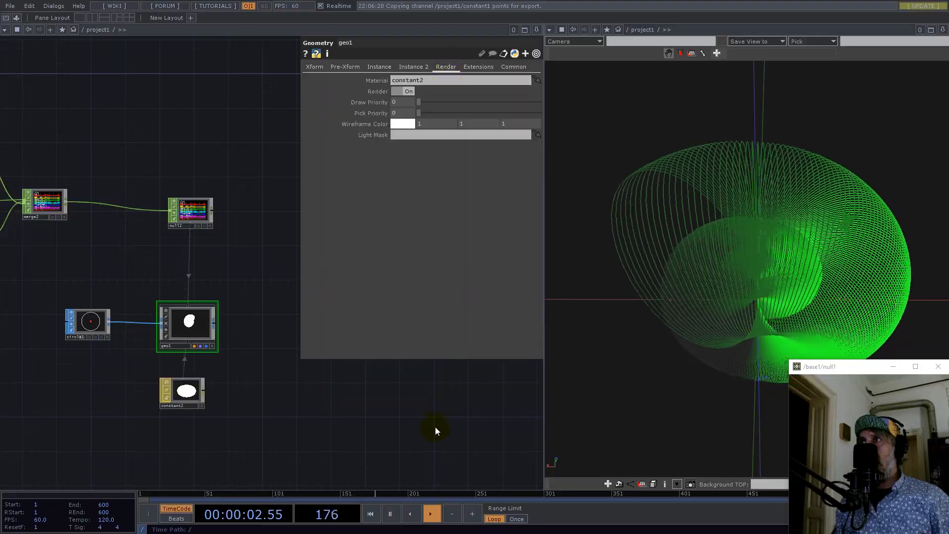
{"action": "left_click", "coordinate": [436, 433]}
{"action": "left_click_drag", "start_coordinate": [733, 273], "coordinate": [772, 230]}
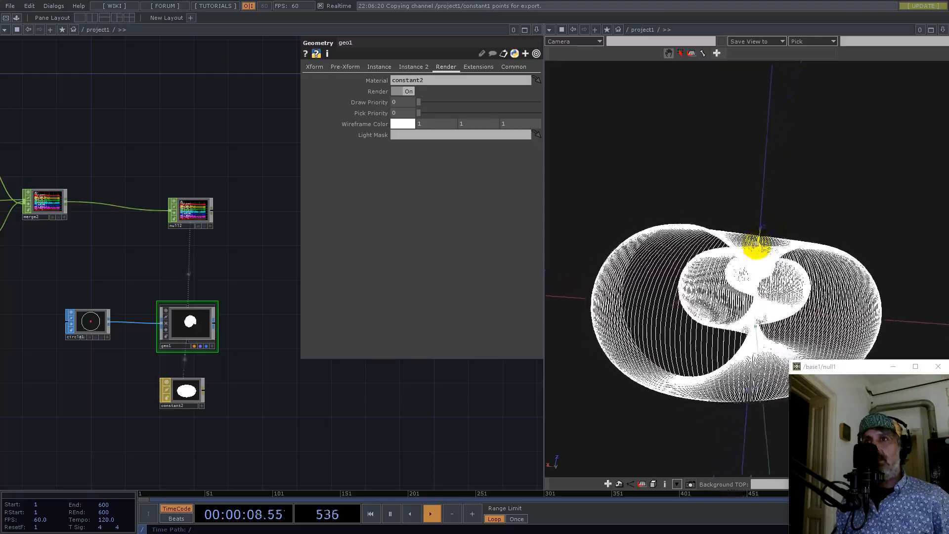
{"action": "left_click_drag", "start_coordinate": [783, 287], "coordinate": [793, 308]}
{"action": "left_click_drag", "start_coordinate": [794, 265], "coordinate": [794, 237]}
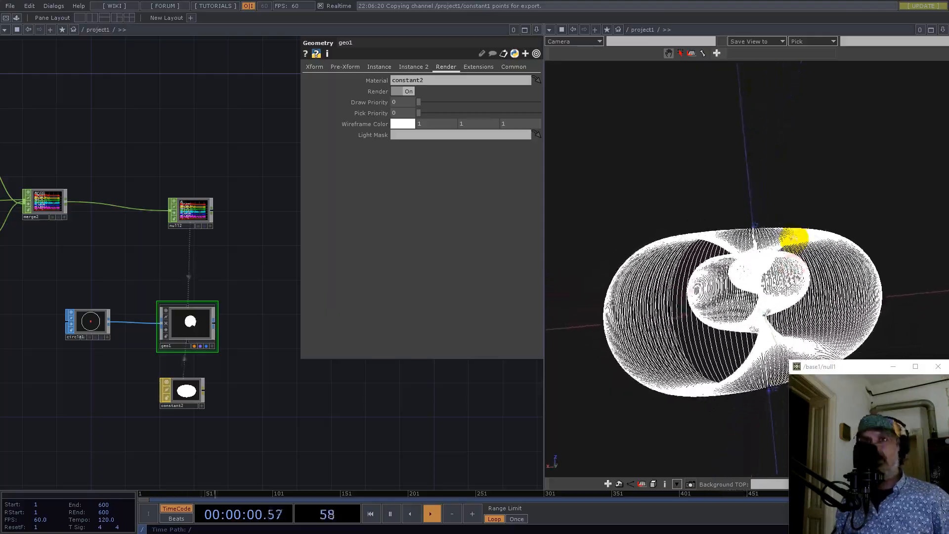
- Examine the pattern1, resample1, math1 and pattern3 curves that feed merge1
{"action": "scroll", "coordinate": [363, 300], "scroll_direction": "down", "scroll_amount": 5}
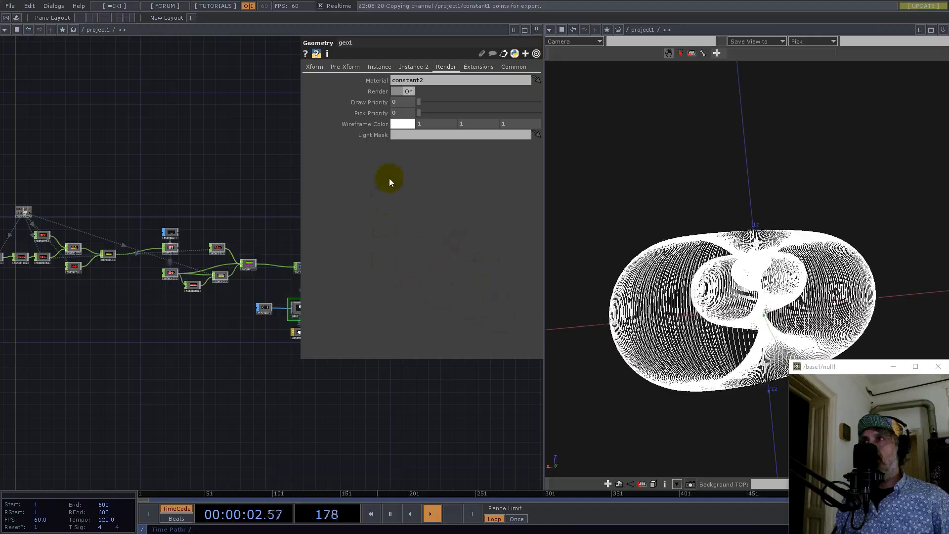
{"action": "left_click_drag", "start_coordinate": [146, 183], "coordinate": [220, 338]}
{"action": "scroll", "coordinate": [106, 416], "scroll_direction": "up", "scroll_amount": 9}
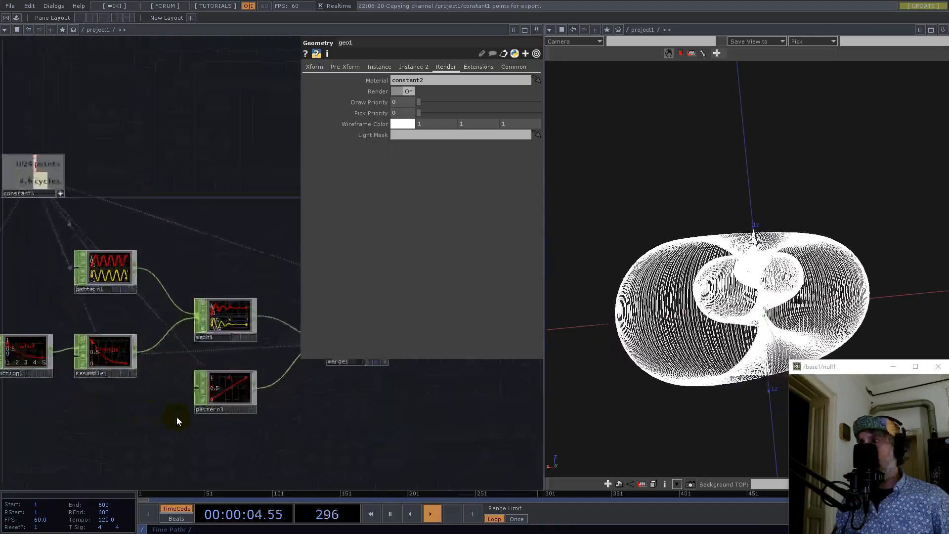
{"action": "left_click_drag", "start_coordinate": [368, 415], "coordinate": [274, 437]}
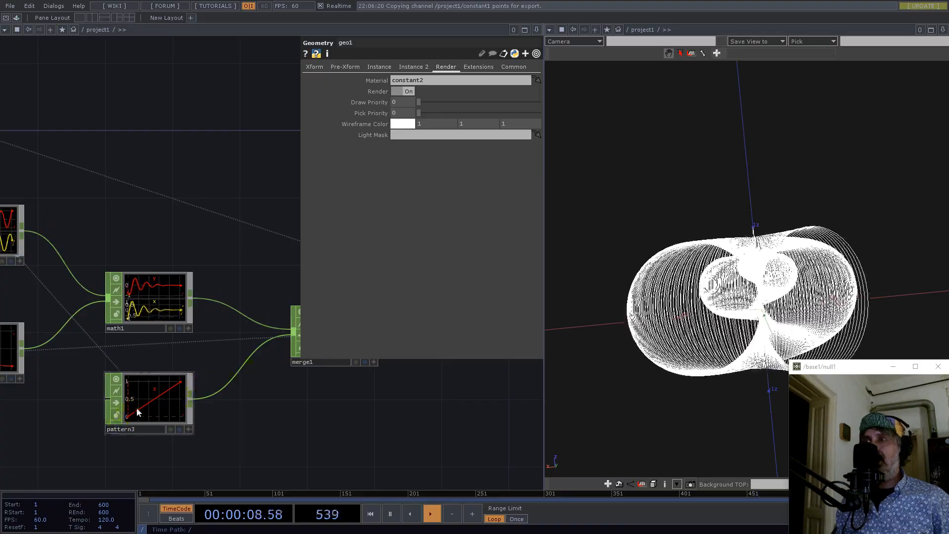
{"action": "left_click_drag", "start_coordinate": [266, 419], "coordinate": [332, 388]}
{"action": "scroll", "coordinate": [339, 411], "scroll_direction": "down", "scroll_amount": 6}
{"action": "scroll", "coordinate": [266, 390], "scroll_direction": "up", "scroll_amount": 5}
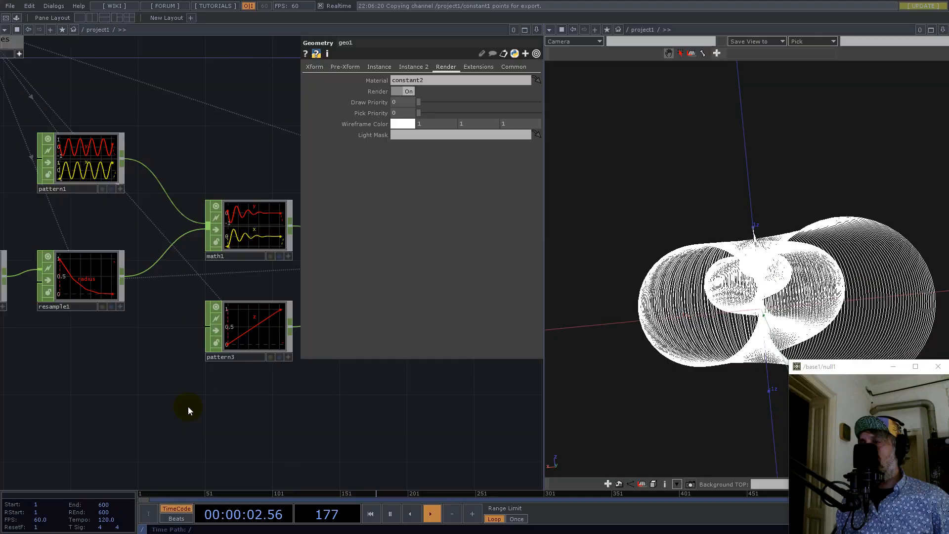
{"action": "scroll", "coordinate": [242, 335], "scroll_direction": "down", "scroll_amount": 5}
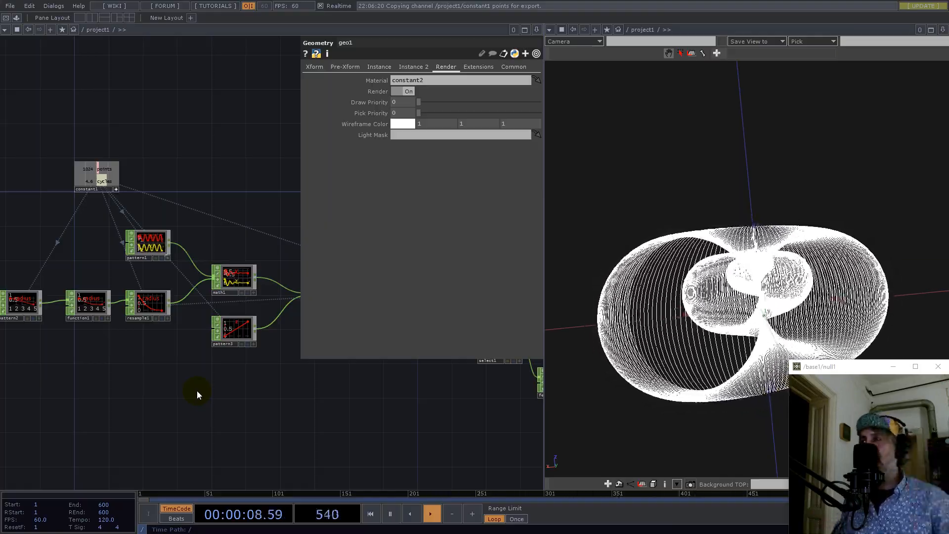
{"action": "scroll", "coordinate": [142, 307], "scroll_direction": "up", "scroll_amount": 5}
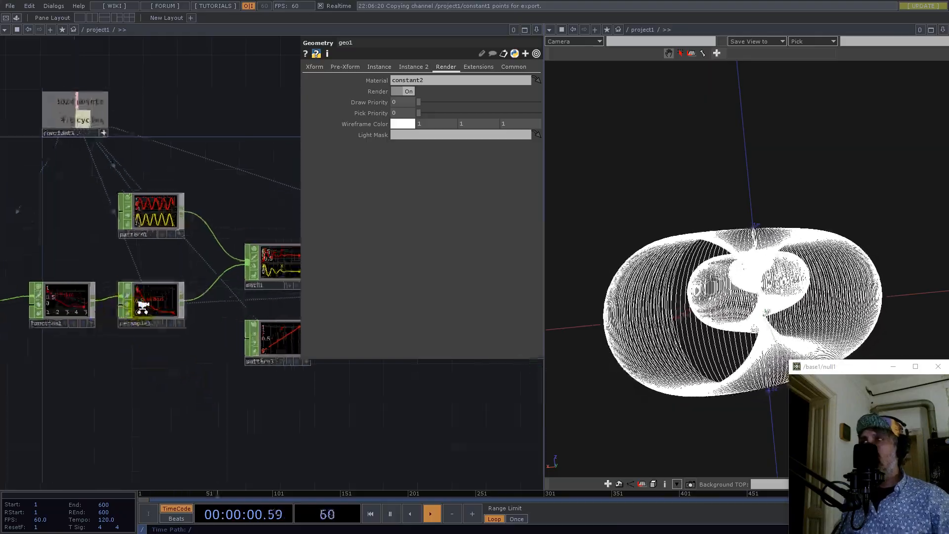
{"action": "left_click_drag", "start_coordinate": [169, 400], "coordinate": [229, 387]}
{"action": "scroll", "coordinate": [110, 375], "scroll_direction": "down", "scroll_amount": 5}
{"action": "left_click_drag", "start_coordinate": [144, 377], "coordinate": [183, 333]}
{"action": "scroll", "coordinate": [203, 298], "scroll_direction": "up", "scroll_amount": 5}
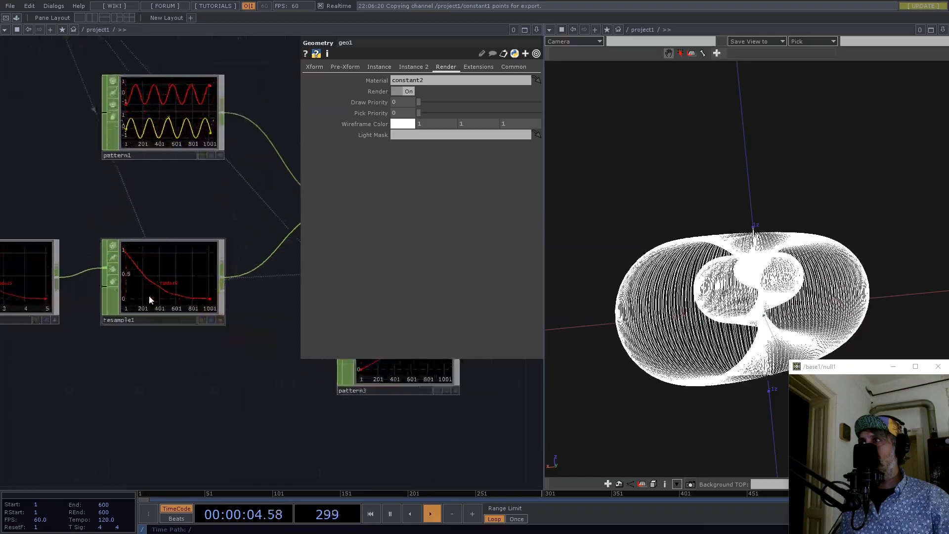
- Add a Select CHOP below resample1 and set resample1 as its source CHOP
{"action": "scroll", "coordinate": [146, 278], "scroll_direction": "down", "scroll_amount": 5}
{"action": "double_click", "coordinate": [144, 392]}
{"action": "type", "text": "Sel"}
{"action": "left_click", "coordinate": [70, 281]}
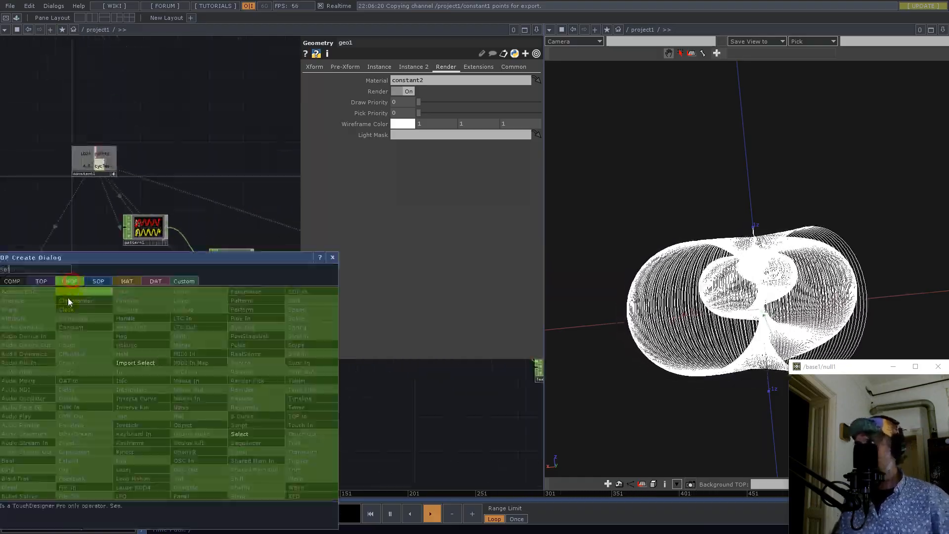
{"action": "left_click", "coordinate": [241, 434]}
{"action": "left_click", "coordinate": [135, 361]}
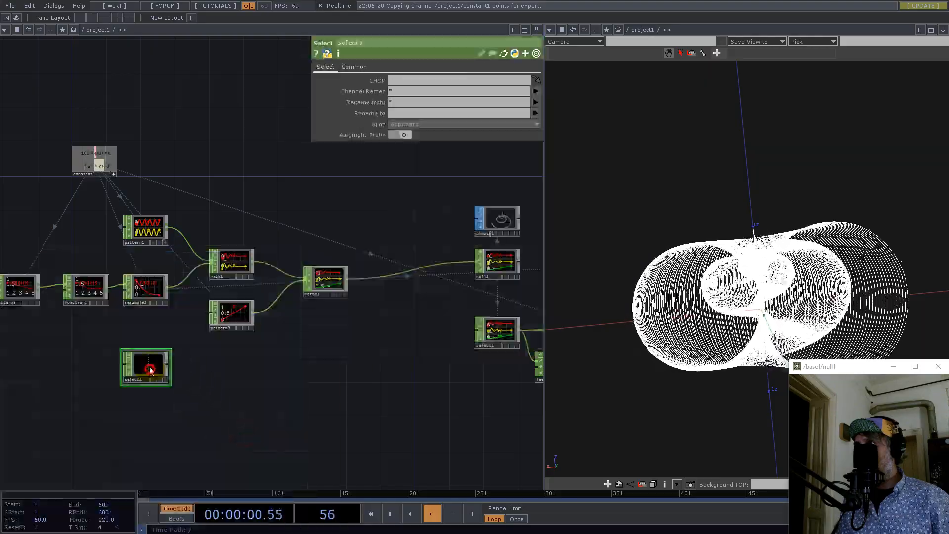
{"action": "left_click_drag", "start_coordinate": [146, 286], "coordinate": [416, 81]}
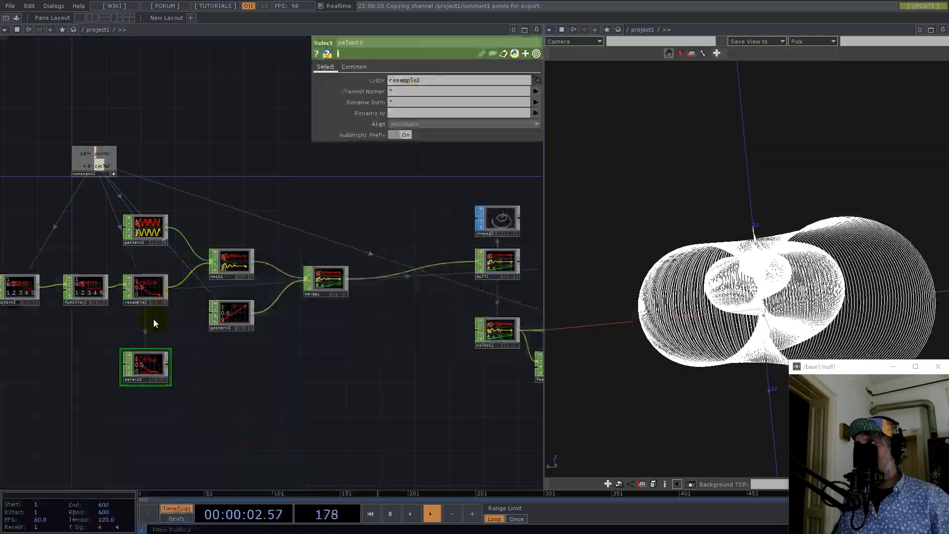
- Append a Math CHOP to the output of select3
{"action": "scroll", "coordinate": [152, 336], "scroll_direction": "up", "scroll_amount": 5}
{"action": "left_click_drag", "start_coordinate": [258, 388], "coordinate": [277, 278]}
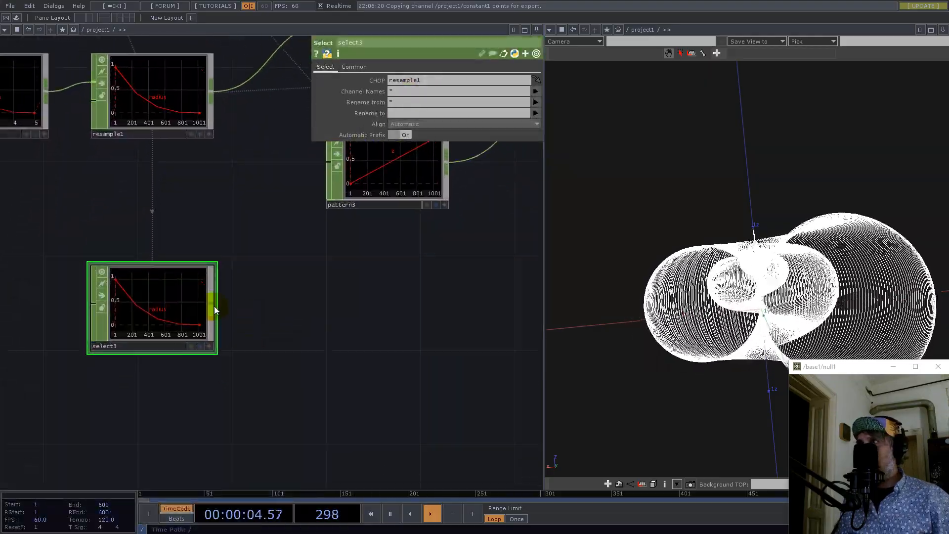
{"action": "left_click", "coordinate": [214, 307]}
{"action": "type", "text": "math"}
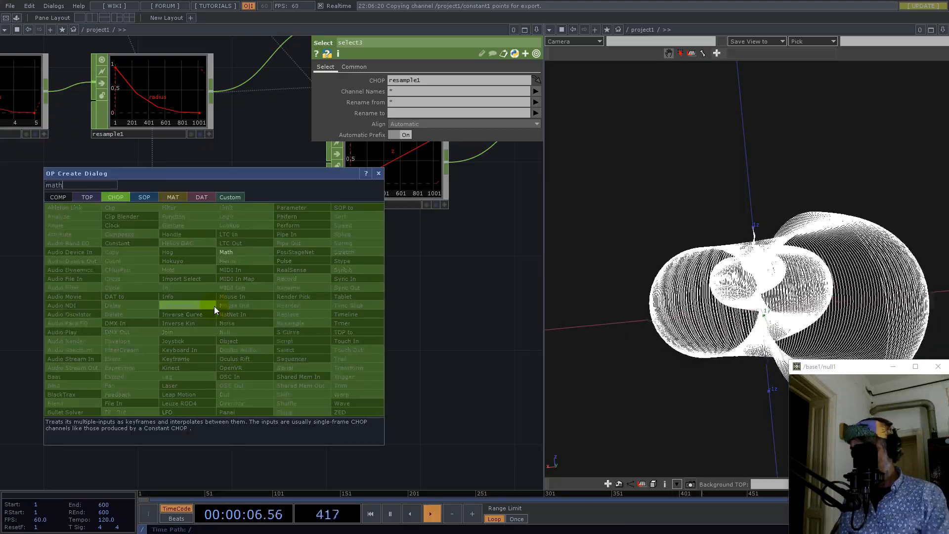
{"action": "left_click", "coordinate": [233, 254]}
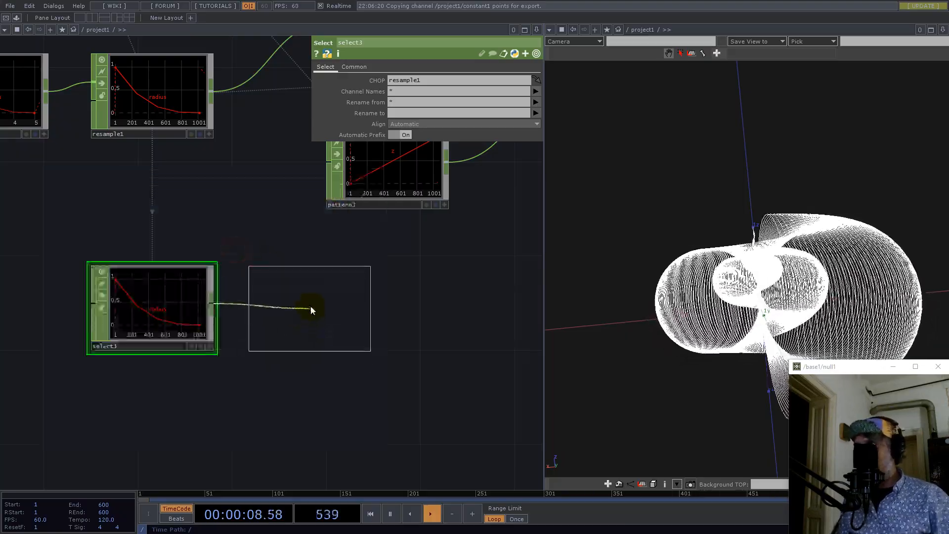
{"action": "left_click", "coordinate": [311, 310]}
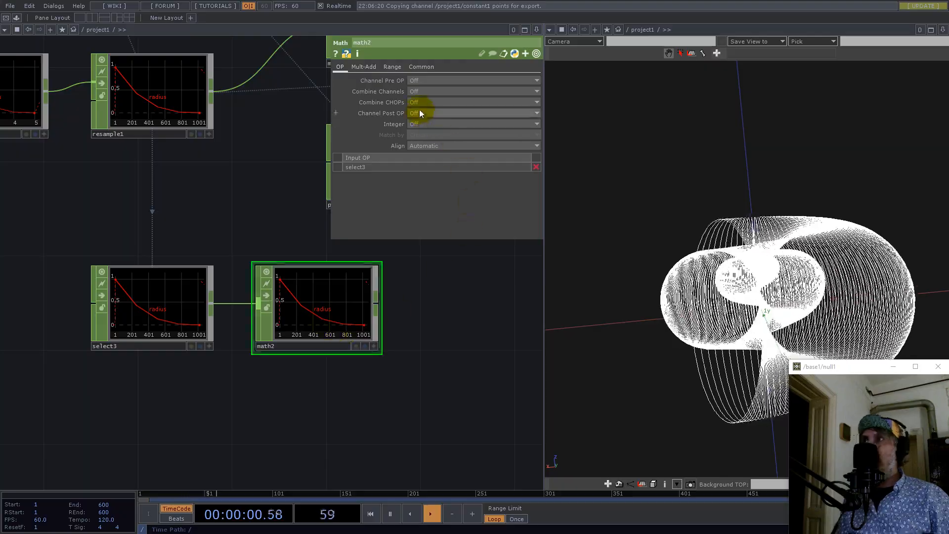
- Invert the curve in math2 by setting its To Range to 1 and 0
{"action": "left_click", "coordinate": [393, 68]}
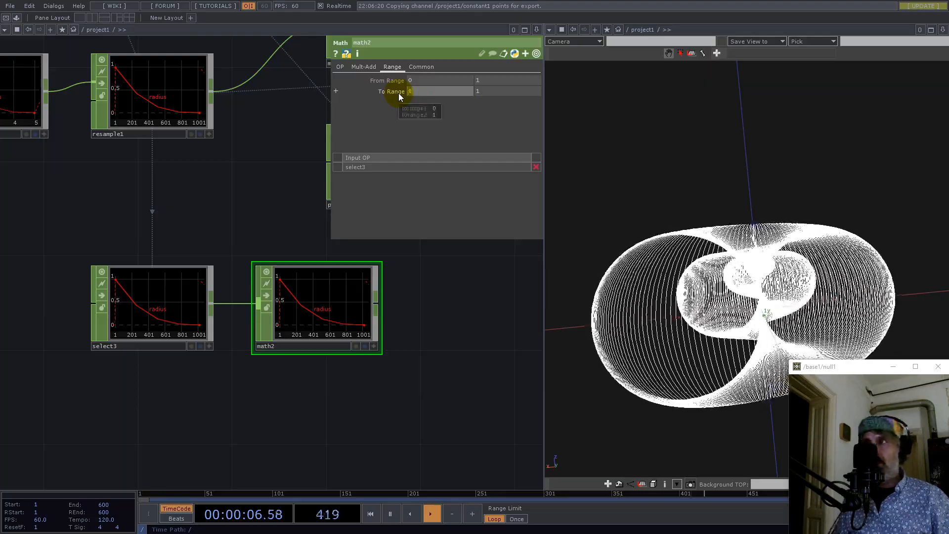
{"action": "key", "text": "Tab"}
{"action": "type", "text": "0"}
{"action": "key", "text": "Return"}
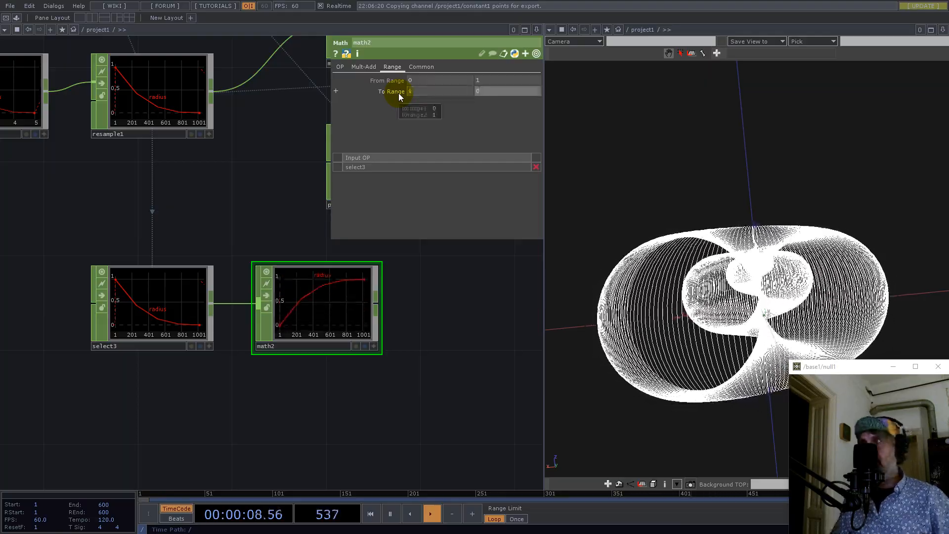
- Rename the channel in select3 to z and wire math2 into merge1 in place of pattern3
{"action": "scroll", "coordinate": [158, 310], "scroll_direction": "down", "scroll_amount": 5}
{"action": "scroll", "coordinate": [276, 279], "scroll_direction": "up", "scroll_amount": 4}
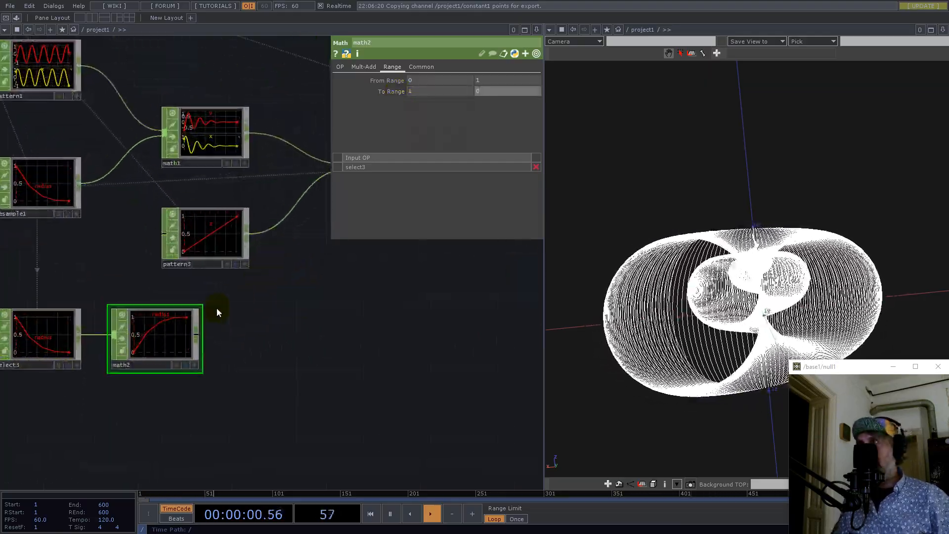
{"action": "left_click_drag", "start_coordinate": [290, 345], "coordinate": [327, 342]}
{"action": "left_click", "coordinate": [86, 342]}
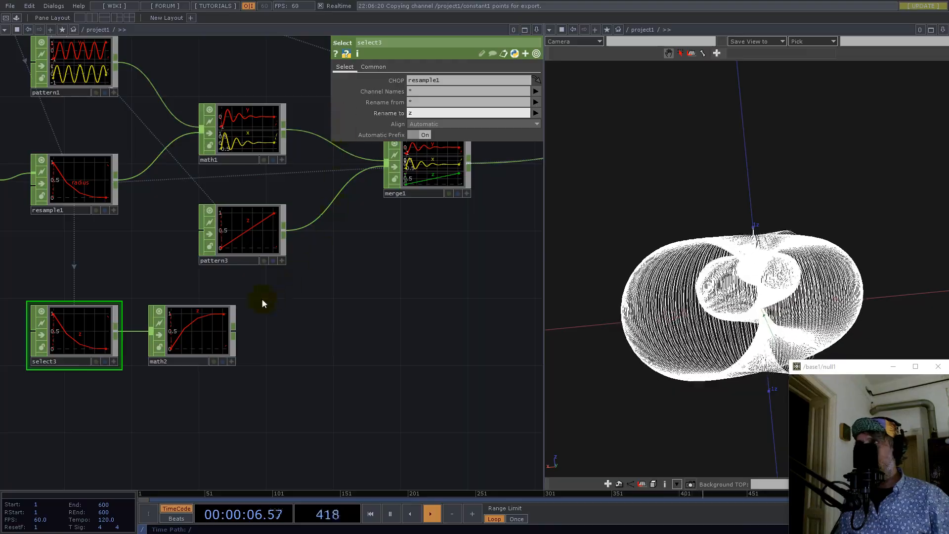
{"action": "left_click_drag", "start_coordinate": [234, 330], "coordinate": [321, 219]}
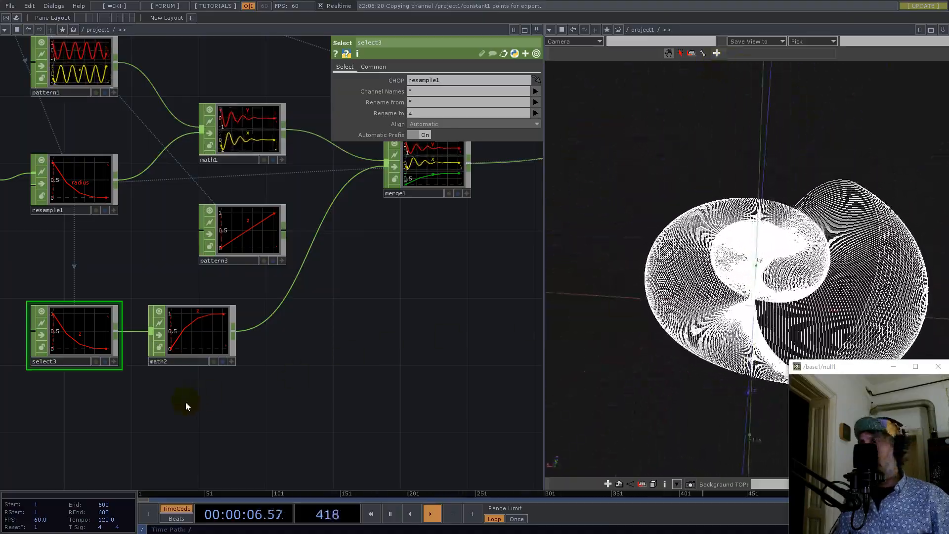
- Compare the select3 and math2 curves and inspect the reshaped spiral form from several angles
{"action": "scroll", "coordinate": [185, 406], "scroll_direction": "up", "scroll_amount": 3}
{"action": "left_click_drag", "start_coordinate": [157, 413], "coordinate": [411, 375]}
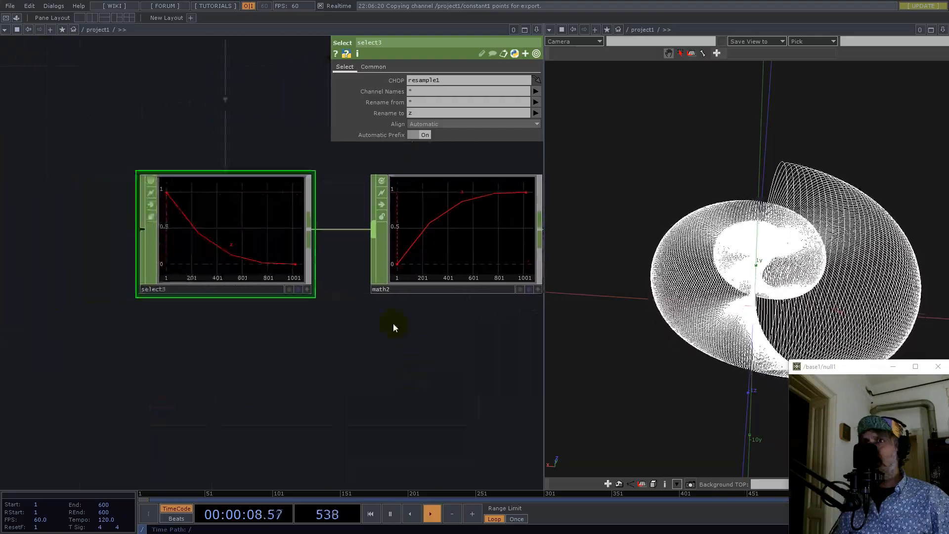
{"action": "left_click_drag", "start_coordinate": [456, 356], "coordinate": [294, 386]}
{"action": "left_click_drag", "start_coordinate": [803, 246], "coordinate": [801, 281]}
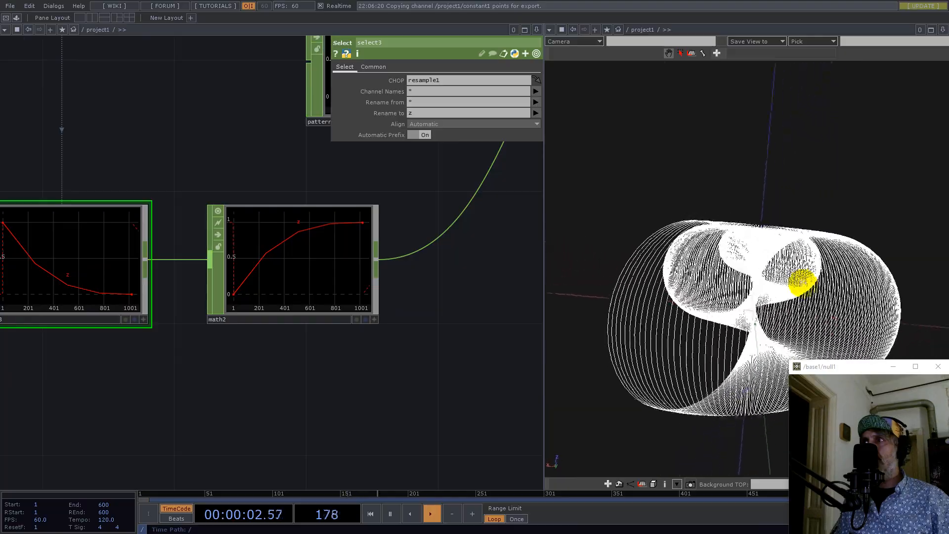
{"action": "scroll", "coordinate": [331, 269], "scroll_direction": "down", "scroll_amount": 5}
{"action": "scroll", "coordinate": [322, 269], "scroll_direction": "up", "scroll_amount": 3}
{"action": "scroll", "coordinate": [316, 278], "scroll_direction": "down", "scroll_amount": 3}
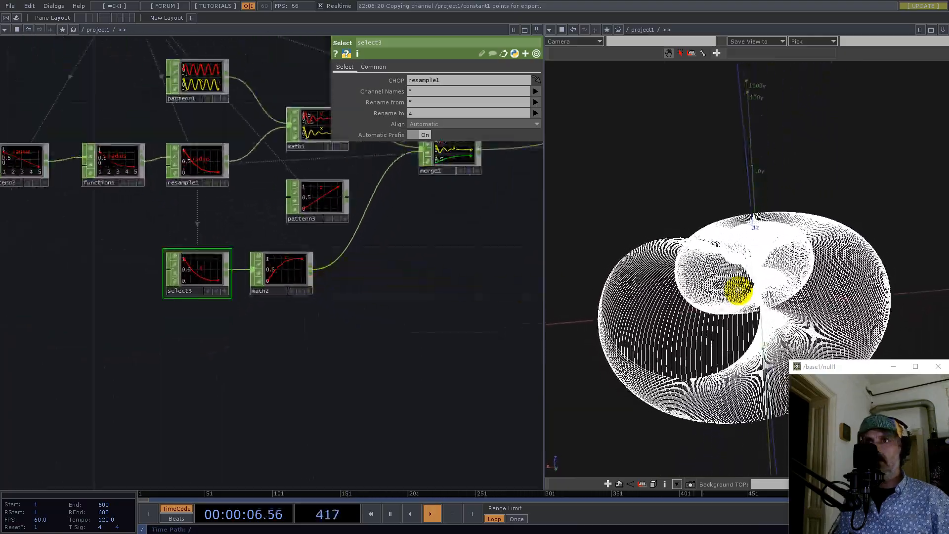
{"action": "mouse_move", "coordinate": [786, 246]}
{"action": "left_mouse_down"}
{"action": "mouse_move", "coordinate": [775, 237]}
{"action": "mouse_move", "coordinate": [778, 248]}
{"action": "left_mouse_up"}
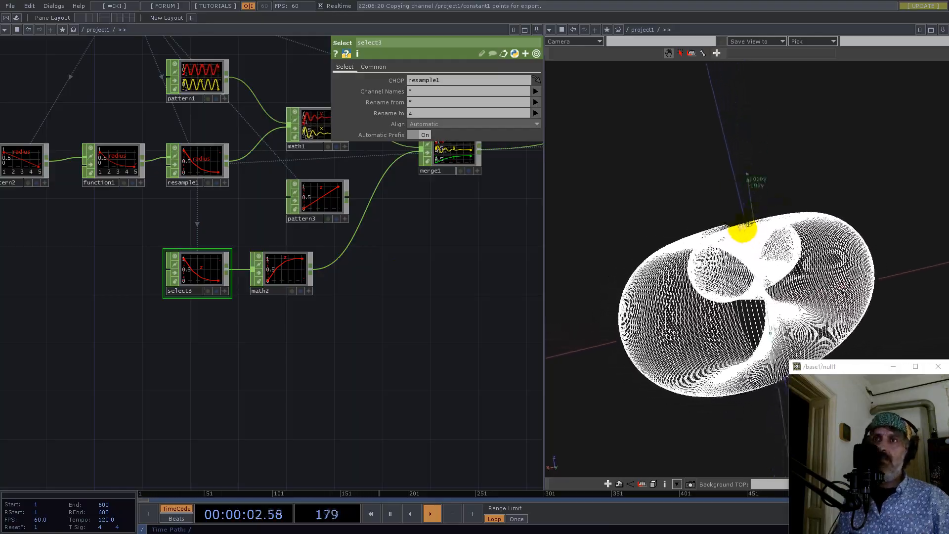
{"action": "left_click_drag", "start_coordinate": [748, 231], "coordinate": [799, 244]}
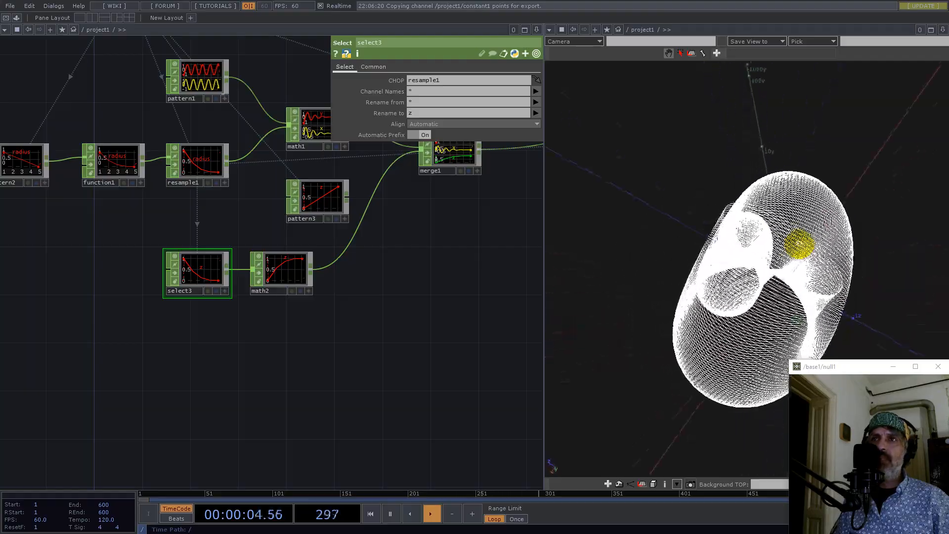
{"action": "left_click_drag", "start_coordinate": [713, 260], "coordinate": [623, 278]}
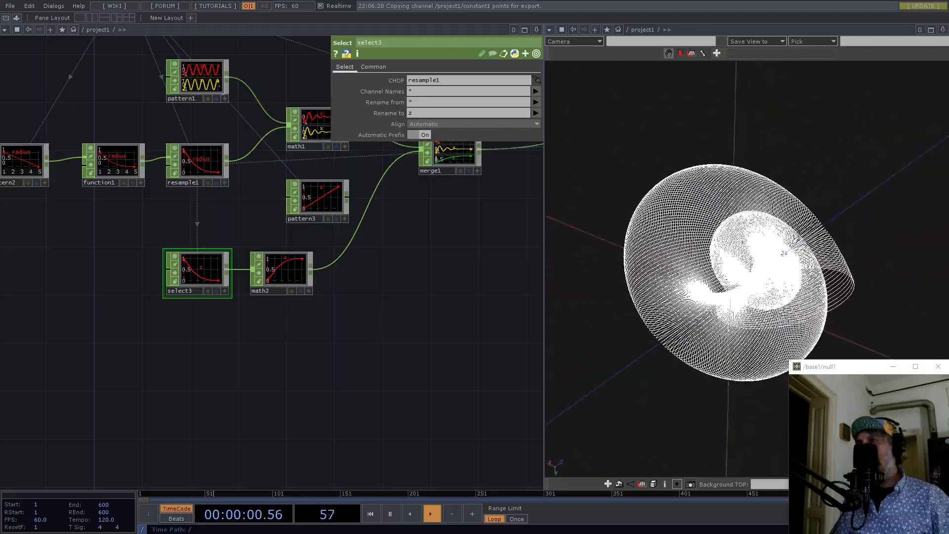
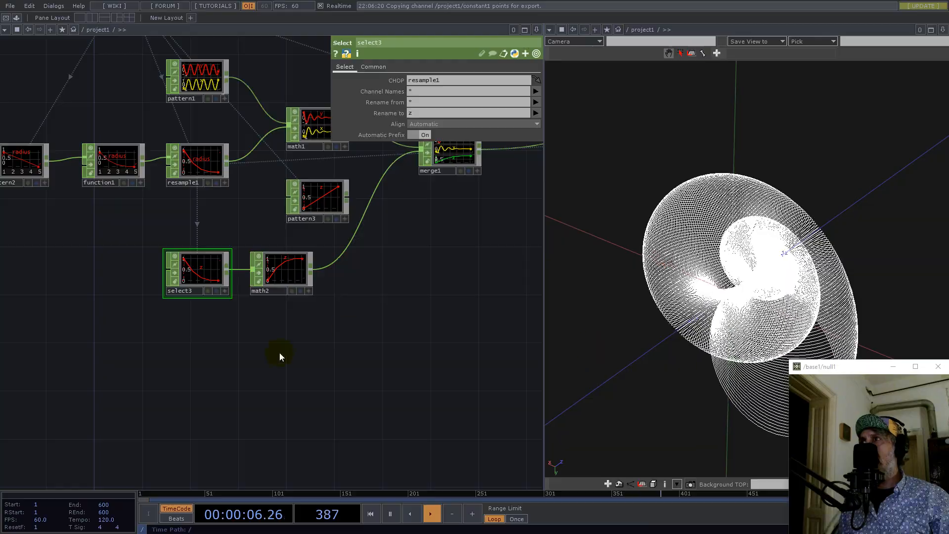
- Add another Select CHOP below function1 and set function1 as its source CHOP
{"action": "scroll", "coordinate": [280, 354], "scroll_direction": "down", "scroll_amount": 5}
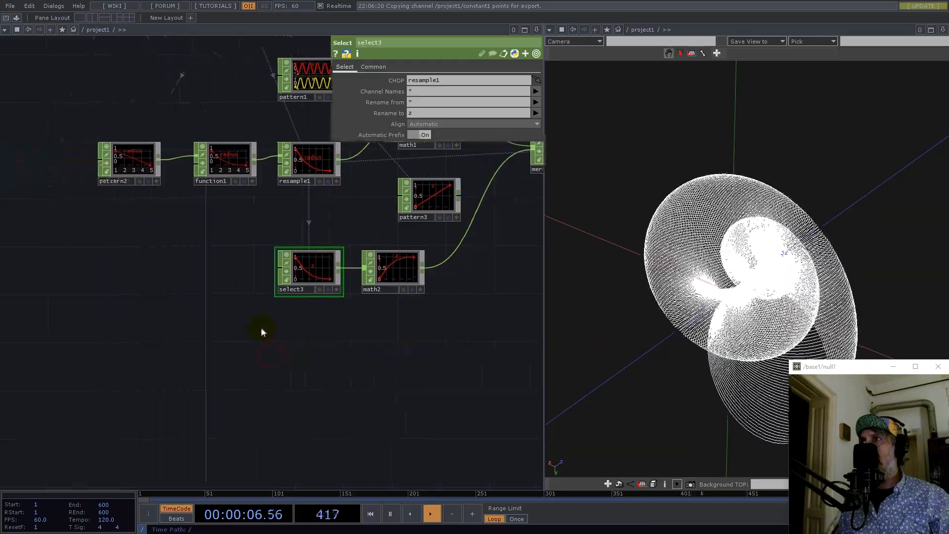
{"action": "scroll", "coordinate": [230, 320], "scroll_direction": "up", "scroll_amount": 8}
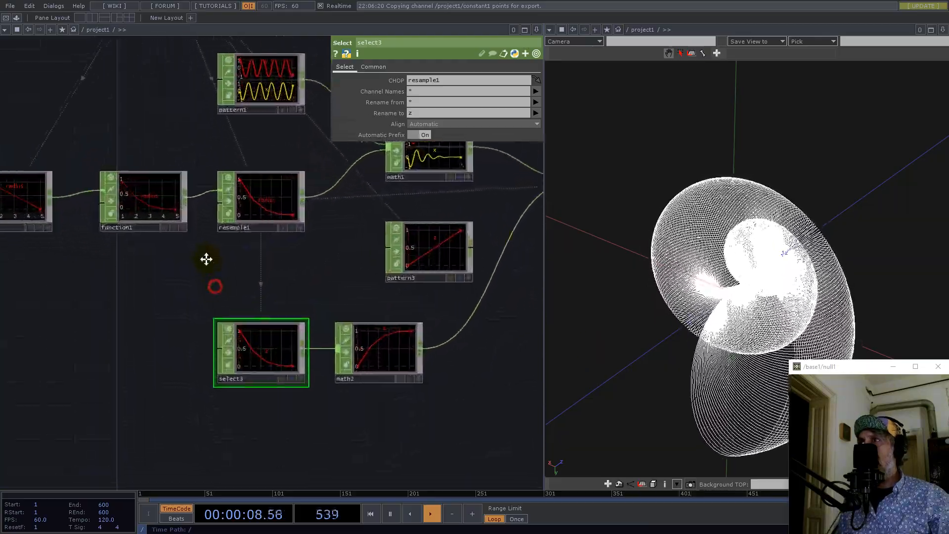
{"action": "scroll", "coordinate": [223, 284], "scroll_direction": "down", "scroll_amount": 5}
{"action": "scroll", "coordinate": [137, 290], "scroll_direction": "up", "scroll_amount": 4}
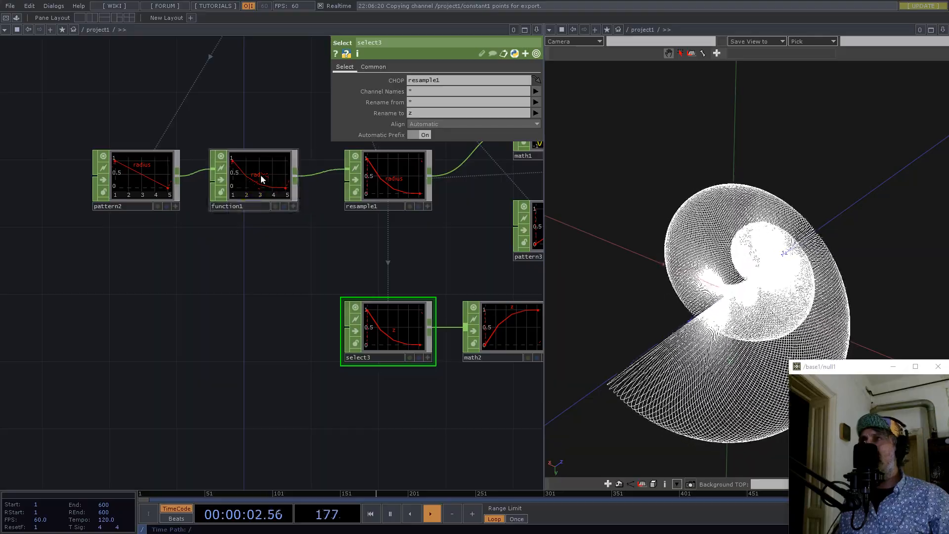
{"action": "left_click_drag", "start_coordinate": [221, 276], "coordinate": [162, 169]}
{"action": "key", "text": "Tab"}
{"action": "type", "text": "sel"}
{"action": "left_click", "coordinate": [262, 405]}
{"action": "left_click", "coordinate": [262, 405]}
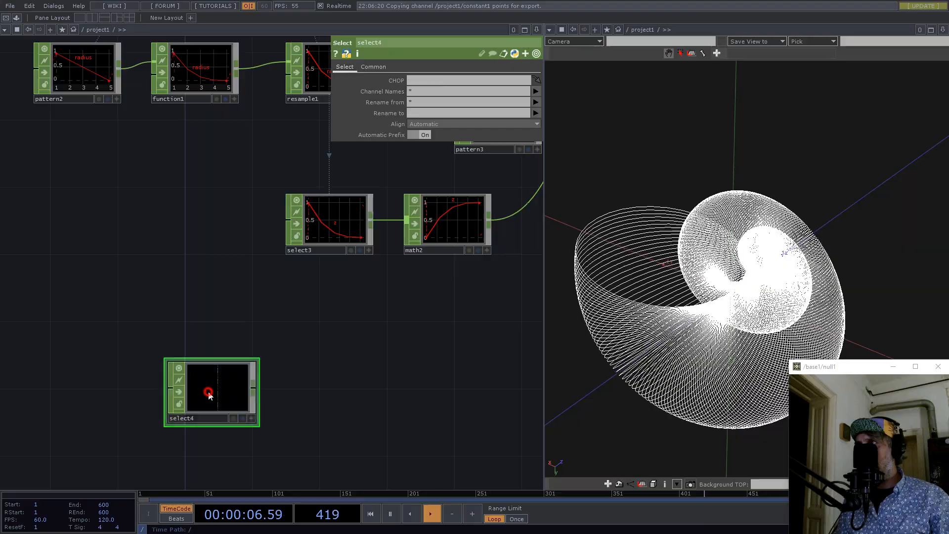
{"action": "left_click_drag", "start_coordinate": [200, 69], "coordinate": [435, 80]}
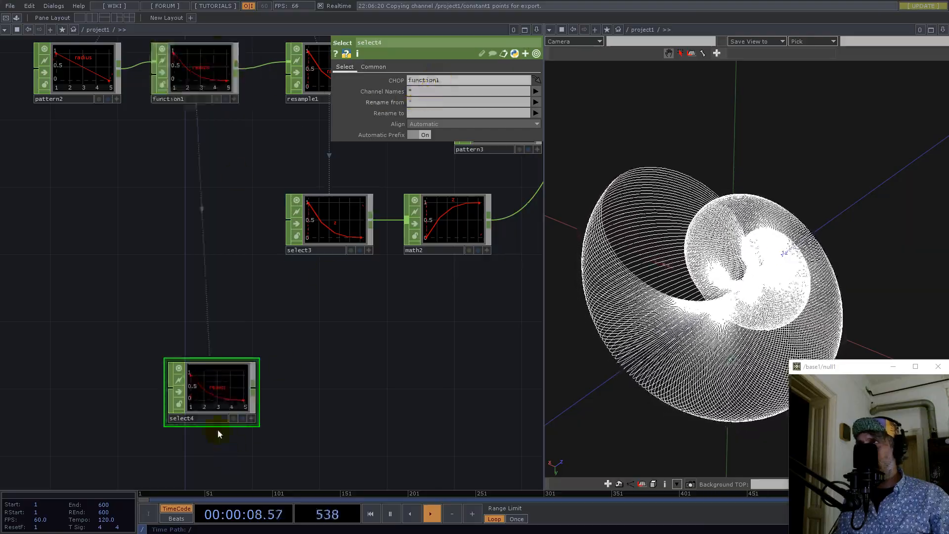
- Check the sample information of select4 and append an Analyze CHOP to its output
{"action": "middle_click", "coordinate": [214, 398]}
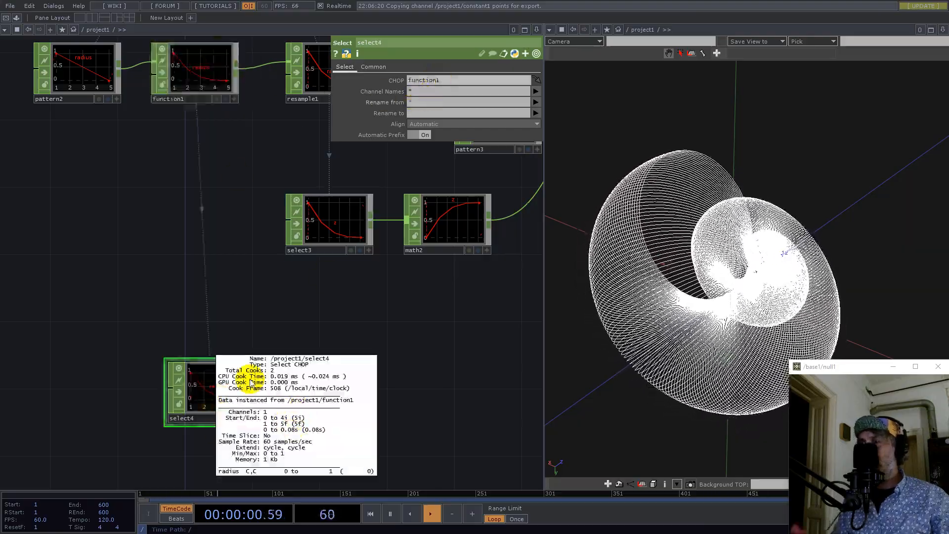
{"action": "left_click_drag", "start_coordinate": [254, 319], "coordinate": [252, 265]}
{"action": "left_click_drag", "start_coordinate": [217, 335], "coordinate": [174, 388]}
{"action": "right_click", "coordinate": [221, 390]}
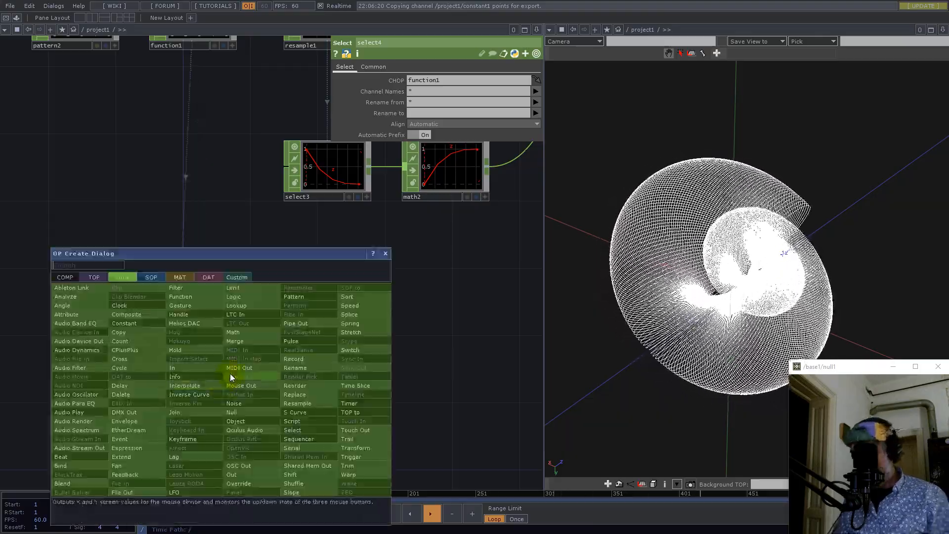
{"action": "type", "text": "an"}
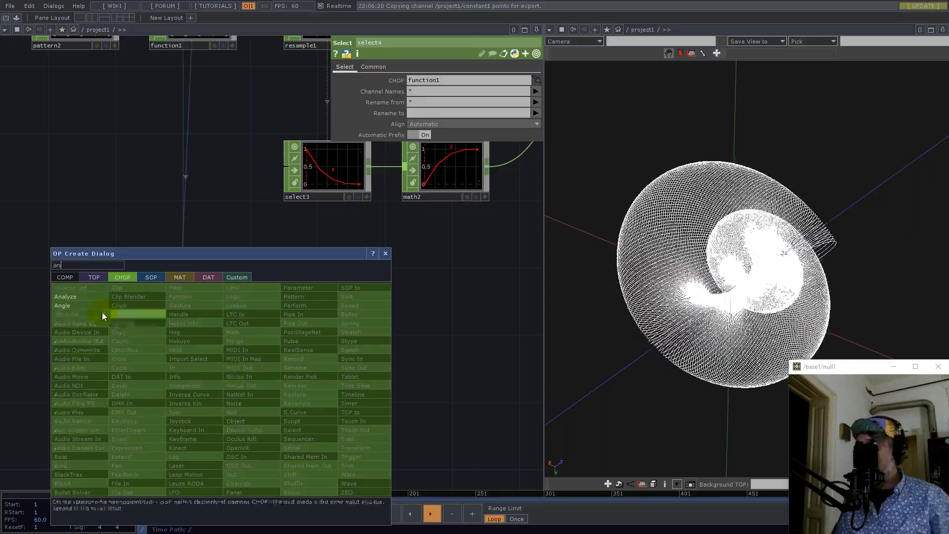
{"action": "left_click", "coordinate": [74, 297]}
{"action": "left_click", "coordinate": [303, 388]}
{"action": "left_click", "coordinate": [415, 47]}
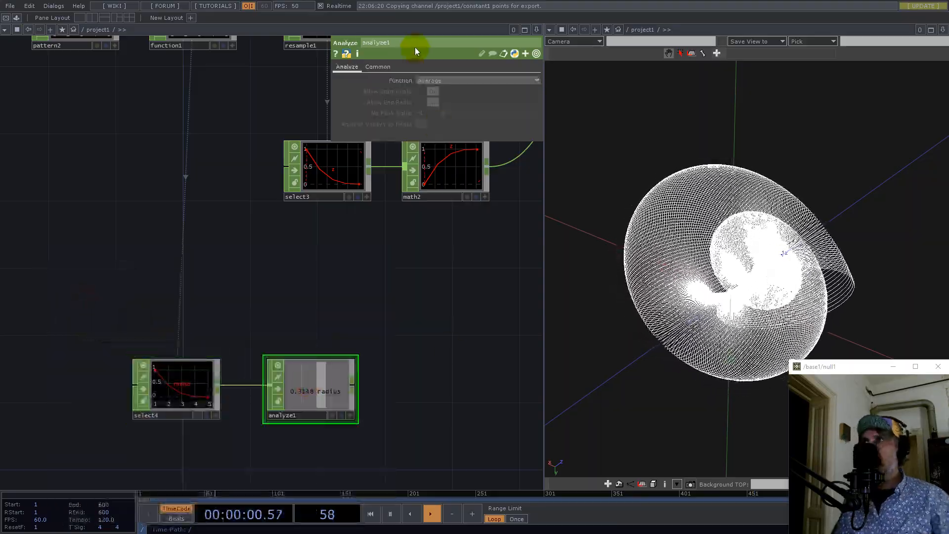
- Set the function of analyze1 to Sum
{"action": "left_click", "coordinate": [443, 82]}
{"action": "left_click", "coordinate": [436, 132]}
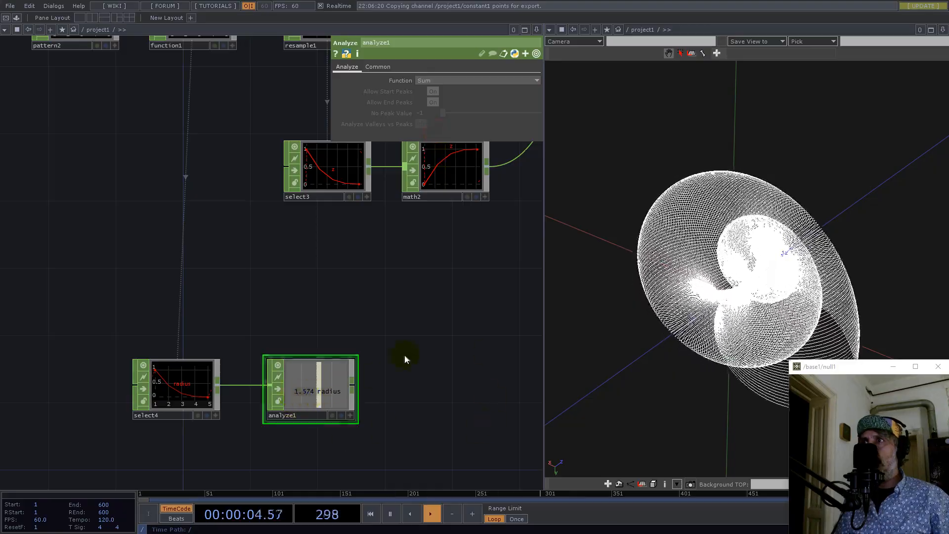
{"action": "key", "text": "h"}
{"action": "scroll", "coordinate": [276, 392], "scroll_direction": "up", "scroll_amount": 3}
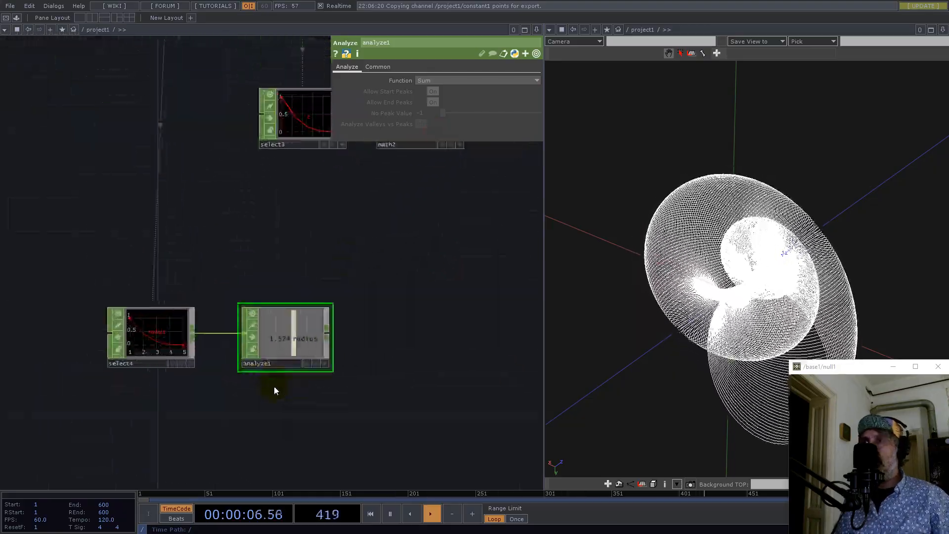
- Append a Null CHOP to the output of analyze1
{"action": "left_click_drag", "start_coordinate": [462, 273], "coordinate": [405, 283]}
{"action": "left_click_drag", "start_coordinate": [767, 271], "coordinate": [765, 240]}
{"action": "scroll", "coordinate": [423, 282], "scroll_direction": "down", "scroll_amount": 4}
{"action": "left_click_drag", "start_coordinate": [452, 250], "coordinate": [372, 275]}
{"action": "left_click", "coordinate": [333, 241]}
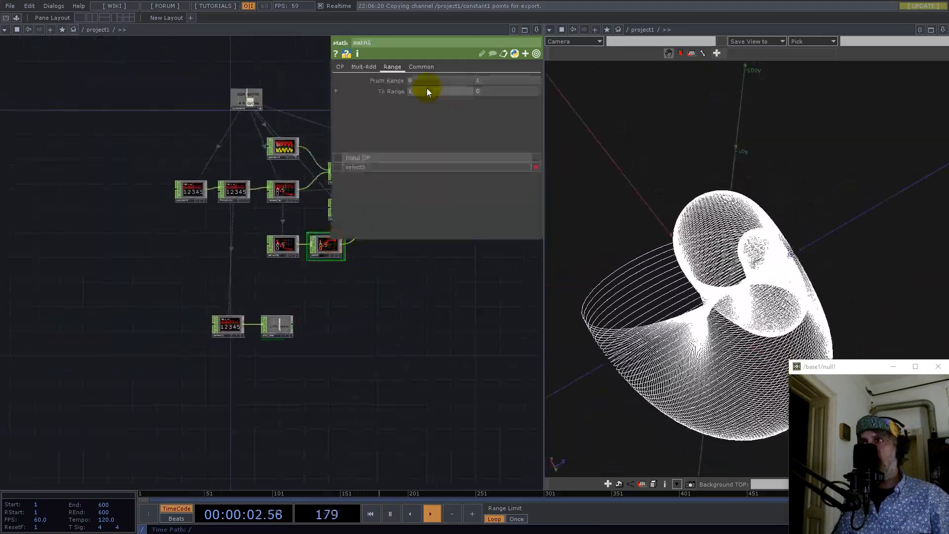
{"action": "scroll", "coordinate": [424, 126], "scroll_direction": "up", "scroll_amount": 3}
{"action": "scroll", "coordinate": [396, 233], "scroll_direction": "down", "scroll_amount": 3}
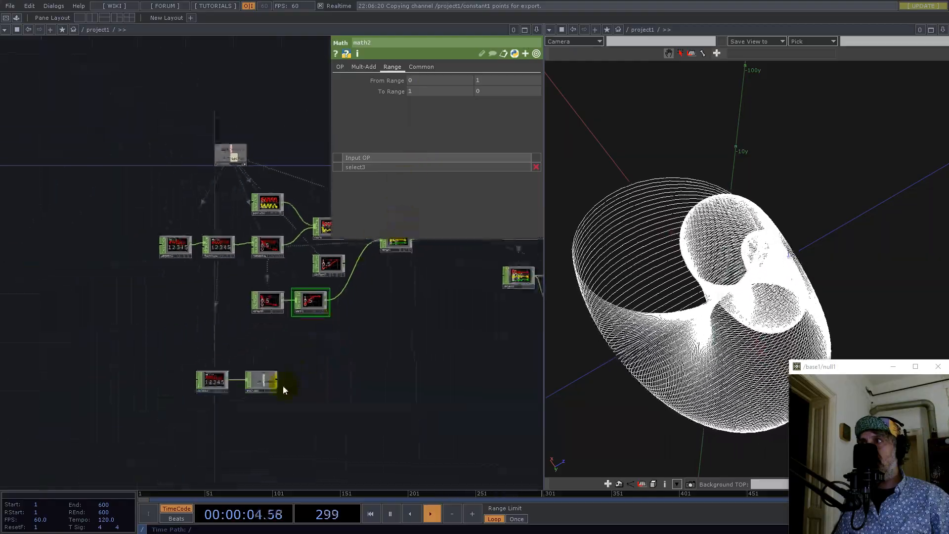
{"action": "key", "text": "Tab"}
{"action": "type", "text": "n"}
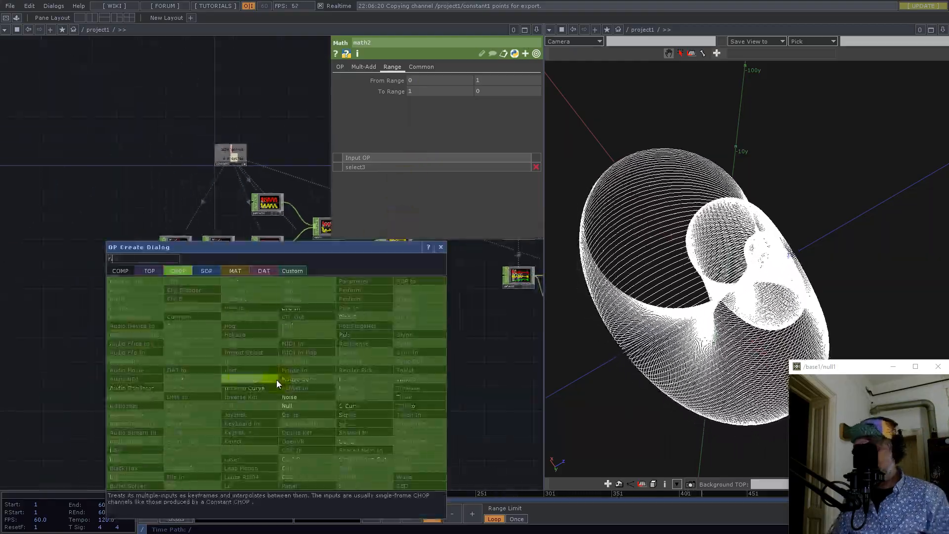
{"action": "left_click", "coordinate": [284, 397]}
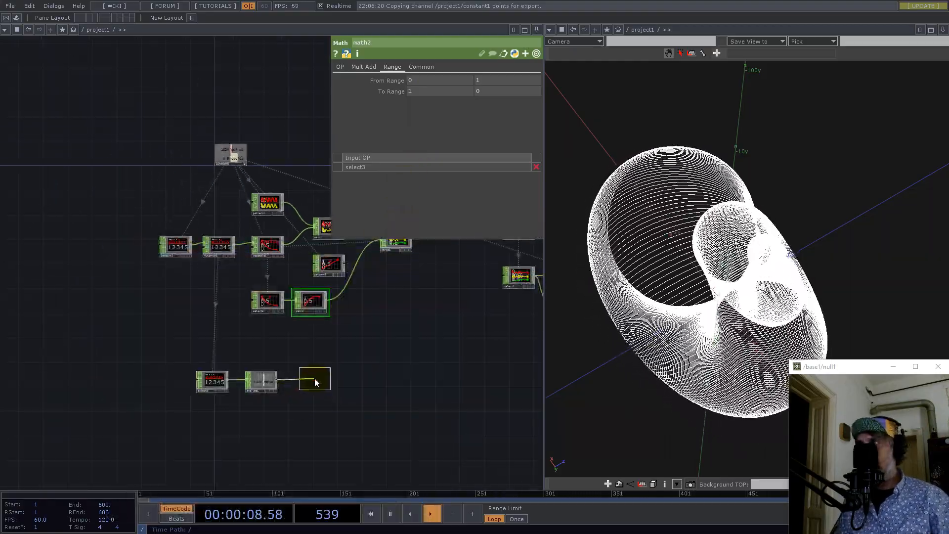
{"action": "left_click", "coordinate": [315, 379]}
{"action": "scroll", "coordinate": [328, 315], "scroll_direction": "up", "scroll_amount": 3}
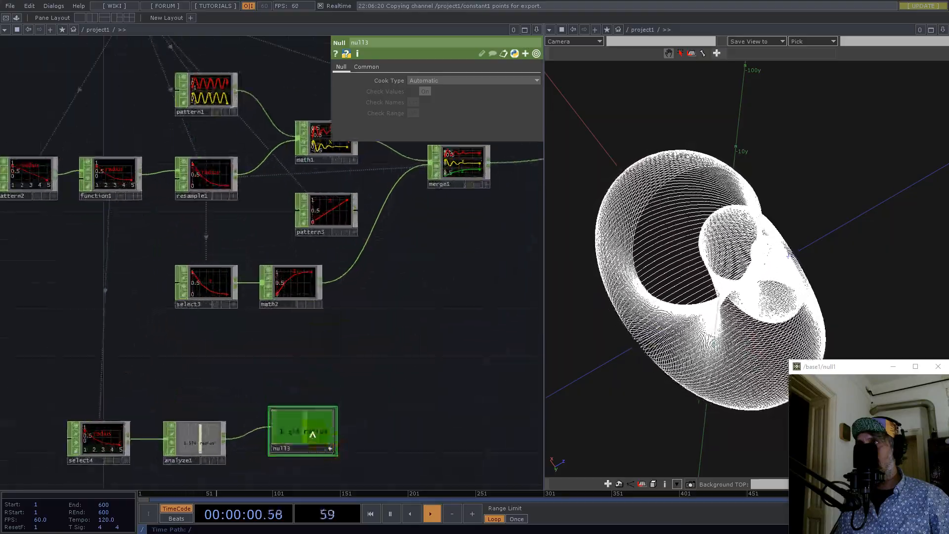
- Rename the channel in select4 to y
{"action": "left_click", "coordinate": [98, 443]}
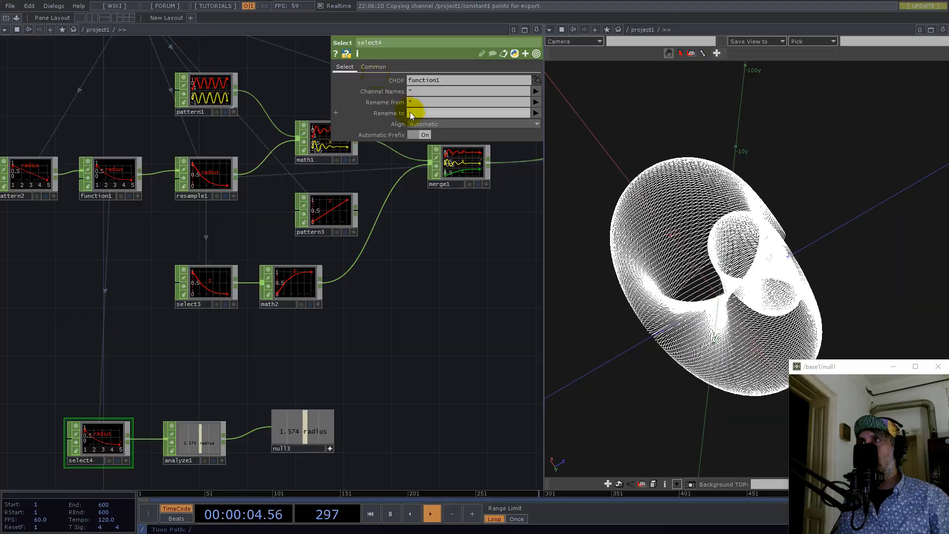
{"action": "type", "text": "z"}
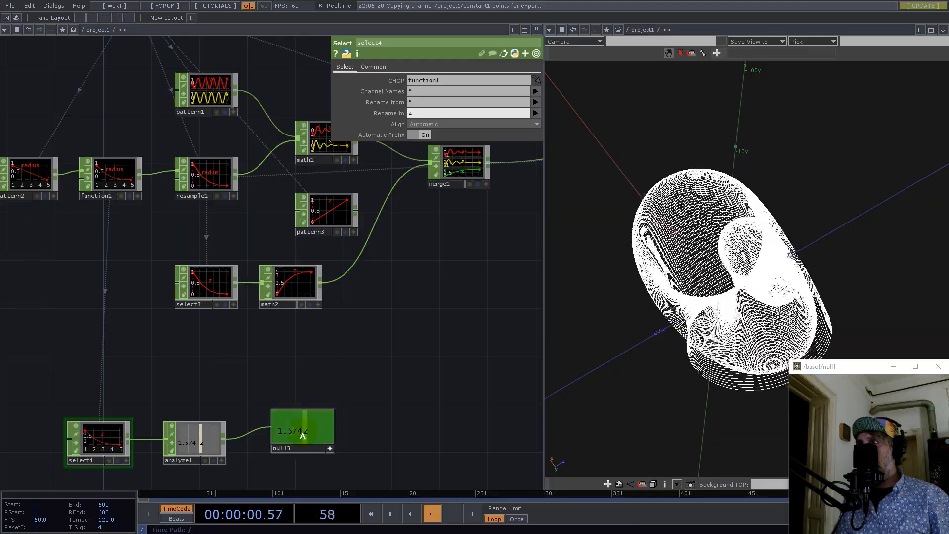
{"action": "left_click", "coordinate": [414, 114]}
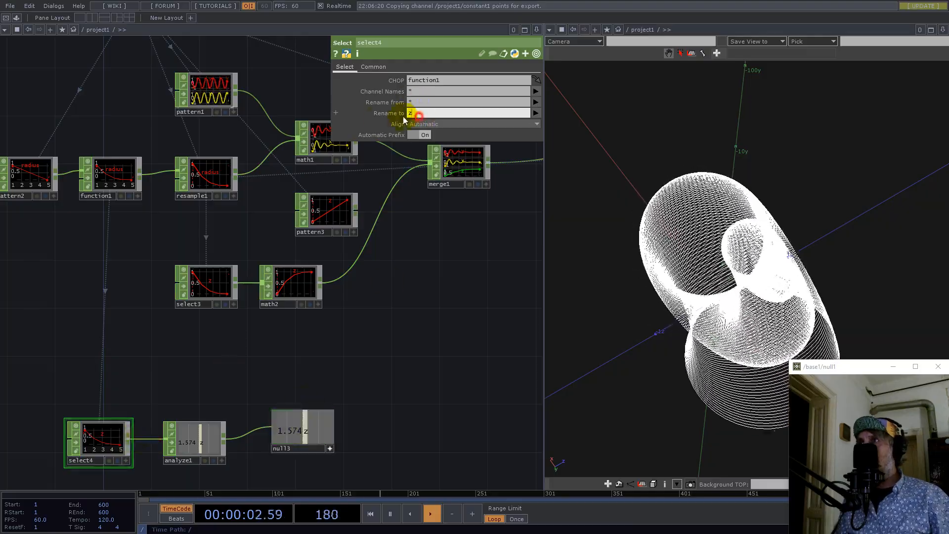
{"action": "type", "text": "y"}
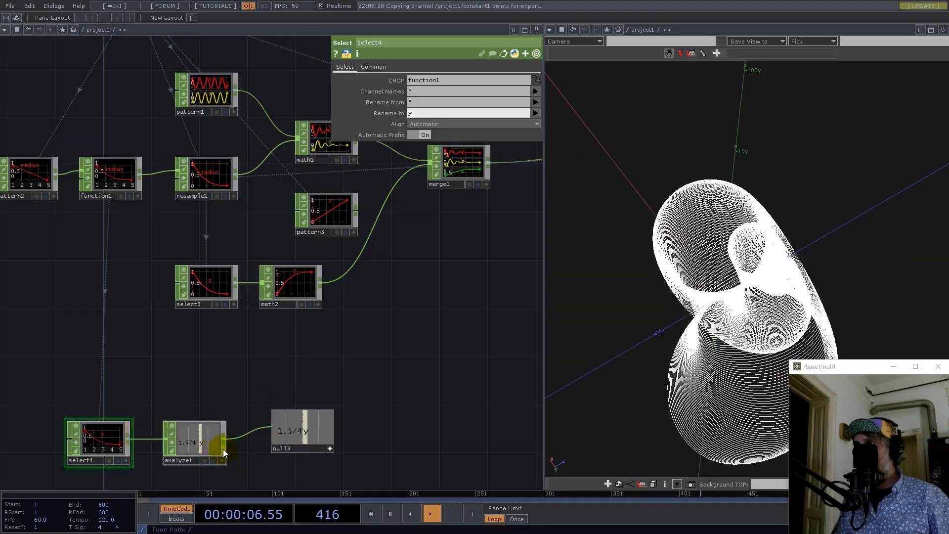
- Drive the first To Range value of math2 with the y channel of null3 and inspect the stretched spiral
{"action": "left_click_drag", "start_coordinate": [294, 429], "coordinate": [291, 429]}
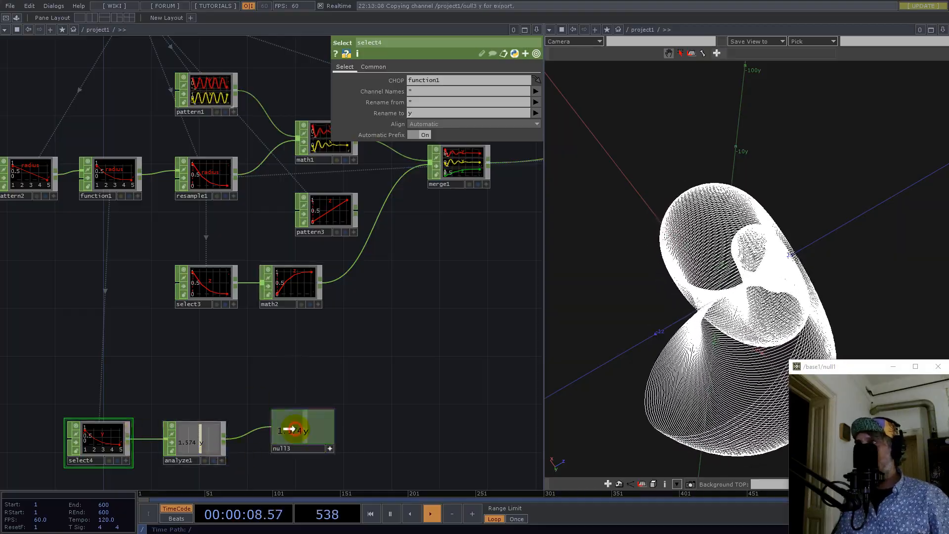
{"action": "left_click_drag", "start_coordinate": [305, 282], "coordinate": [303, 285]}
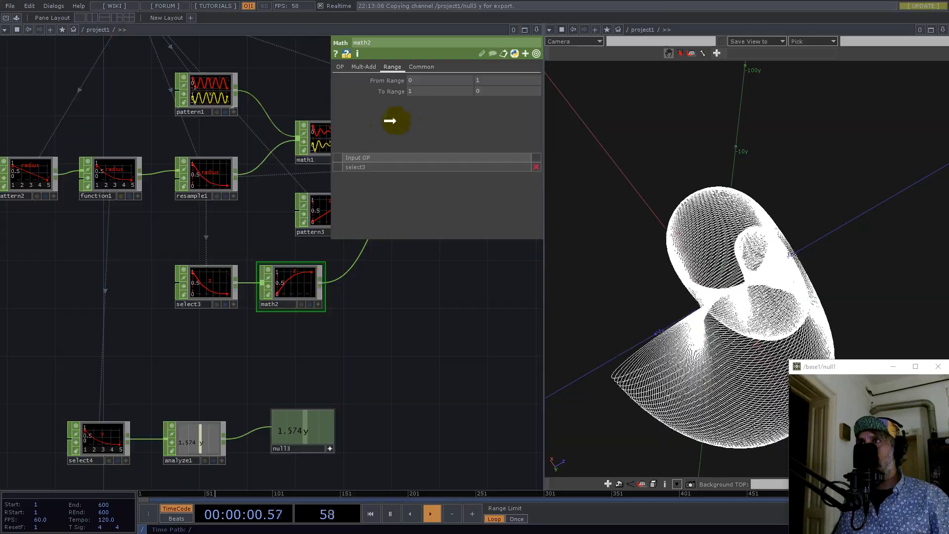
{"action": "left_click", "coordinate": [435, 88]}
{"action": "left_click_drag", "start_coordinate": [841, 248], "coordinate": [878, 222]}
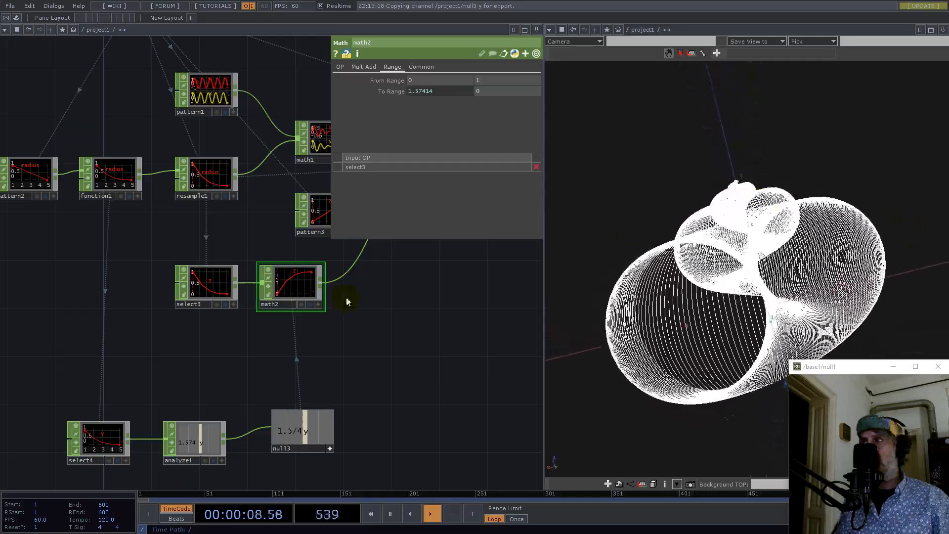
{"action": "left_click", "coordinate": [333, 450]}
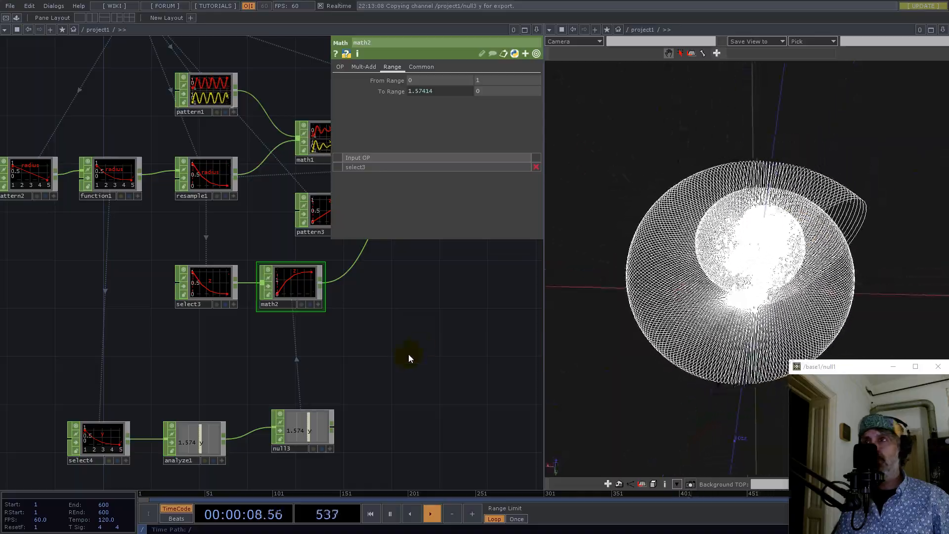
- Add a Tube SOP below circle1
{"action": "scroll", "coordinate": [185, 319], "scroll_direction": "down", "scroll_amount": 8}
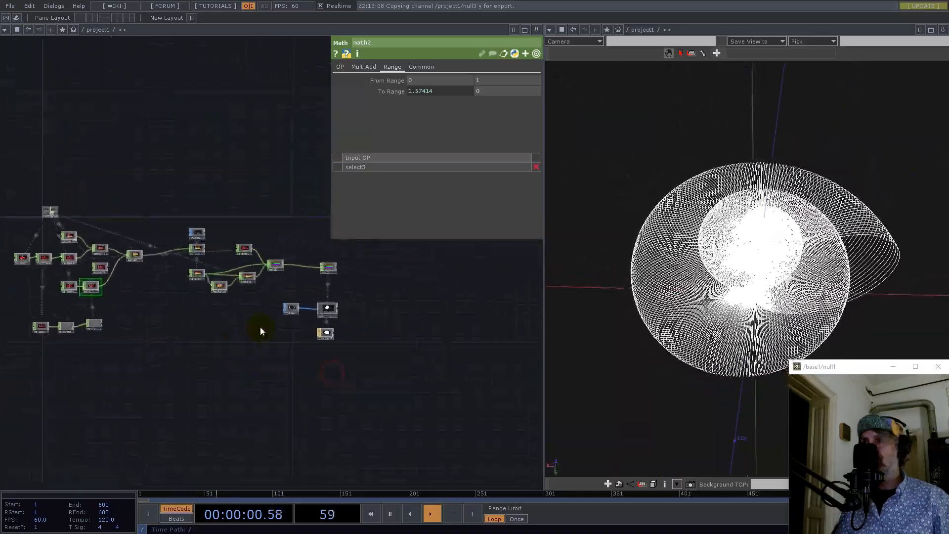
{"action": "scroll", "coordinate": [344, 351], "scroll_direction": "up", "scroll_amount": 5}
{"action": "left_click_drag", "start_coordinate": [384, 279], "coordinate": [310, 291]}
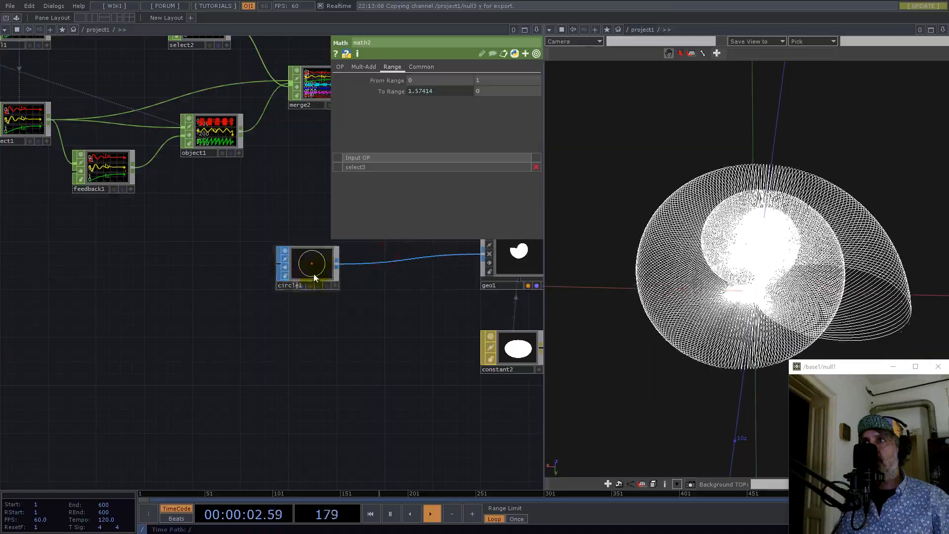
{"action": "double_click", "coordinate": [298, 351]}
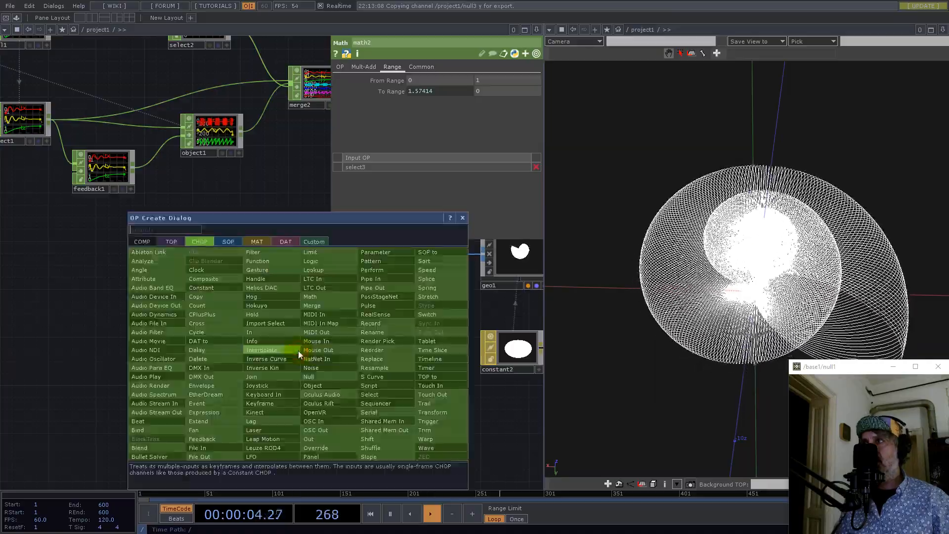
{"action": "left_click", "coordinate": [228, 241]}
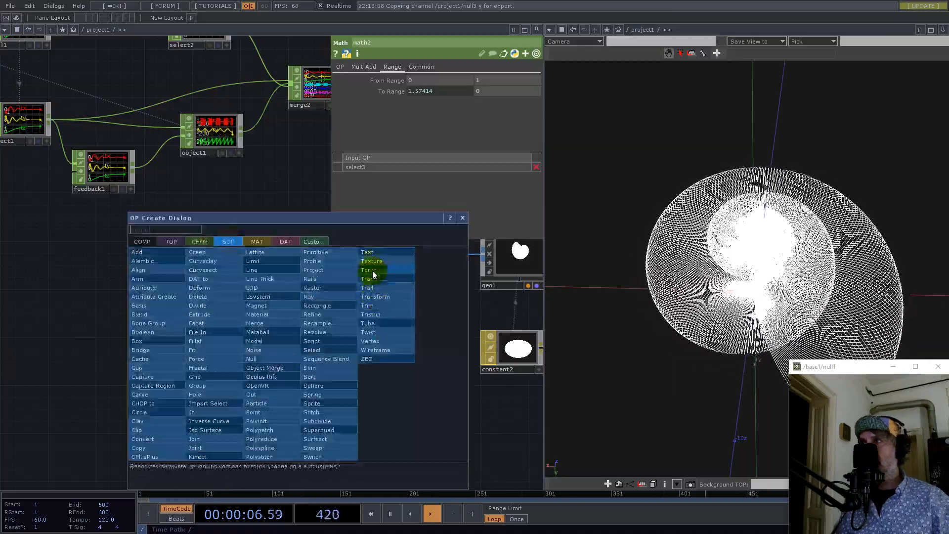
{"action": "left_click", "coordinate": [384, 297]}
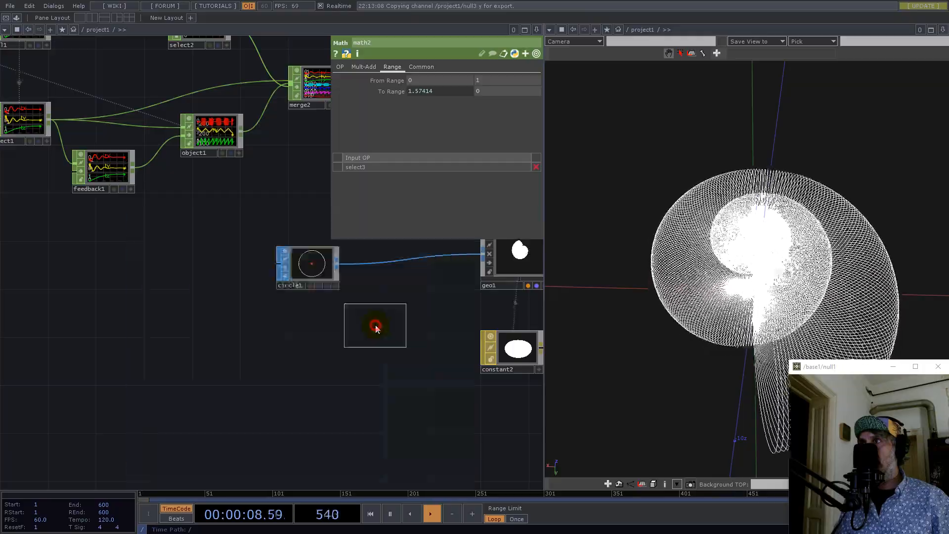
{"action": "left_click", "coordinate": [313, 332]}
{"action": "scroll", "coordinate": [311, 331], "scroll_direction": "up", "scroll_amount": 3}
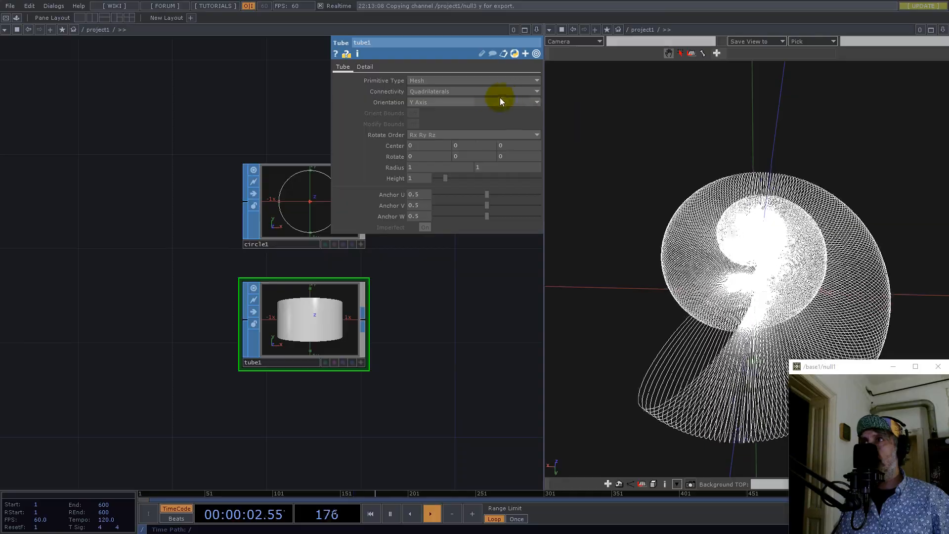
- Orient tube1 along the Z Axis and set its height to 0.1
{"action": "left_click", "coordinate": [422, 100]}
{"action": "left_click", "coordinate": [422, 129]}
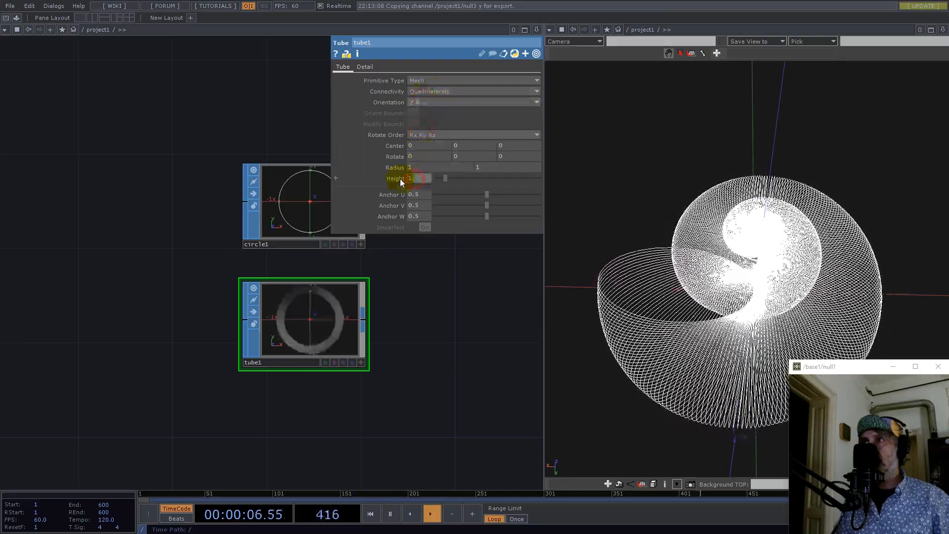
{"action": "type", "text": "0.1"}
{"action": "key", "text": "Return"}
- Wire tube1 into geo1 in place of circle1
{"action": "left_click_drag", "start_coordinate": [403, 328], "coordinate": [240, 339]}
{"action": "left_click", "coordinate": [204, 338]}
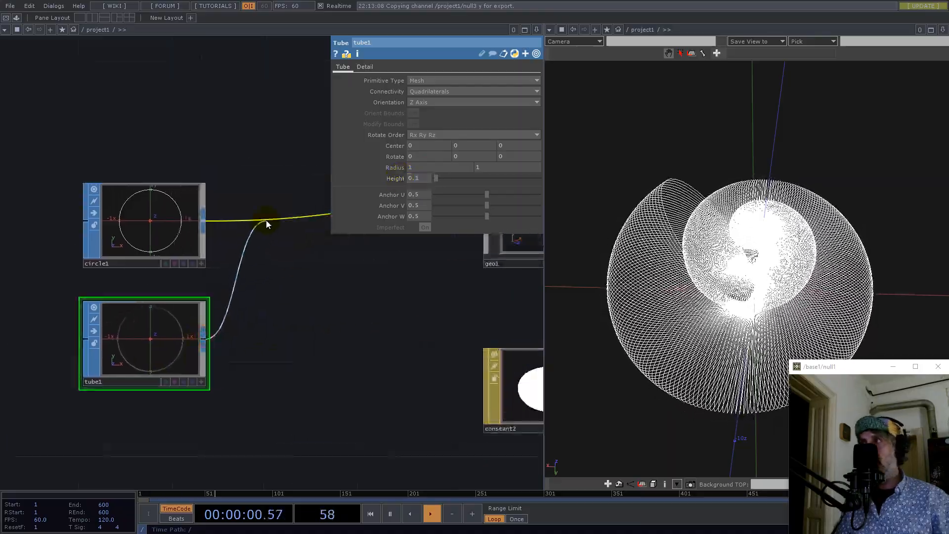
{"action": "left_click_drag", "start_coordinate": [332, 313], "coordinate": [207, 228]}
- Add a Phong MAT beside constant2
{"action": "left_click_drag", "start_coordinate": [403, 394], "coordinate": [270, 395]}
{"action": "double_click", "coordinate": [405, 297]}
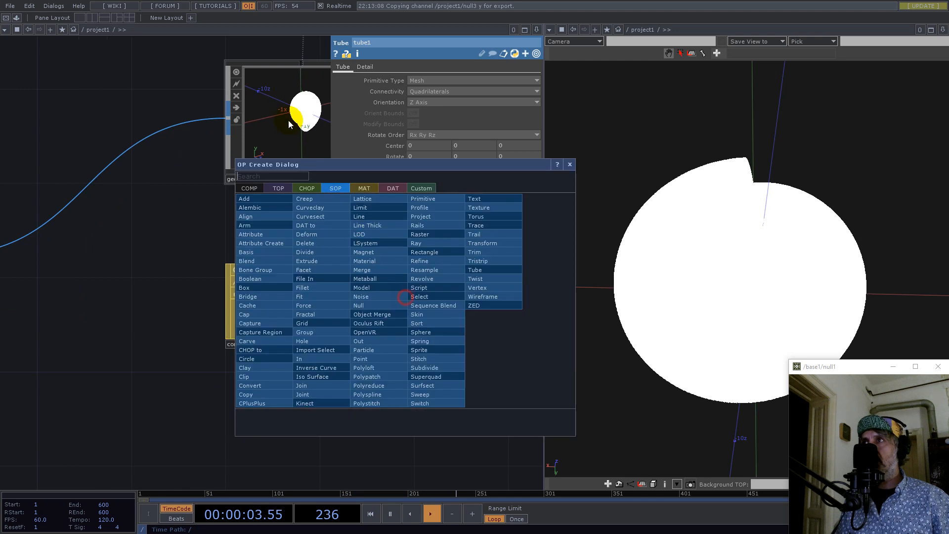
{"action": "left_click", "coordinate": [369, 188]}
{"action": "left_click", "coordinate": [254, 259]}
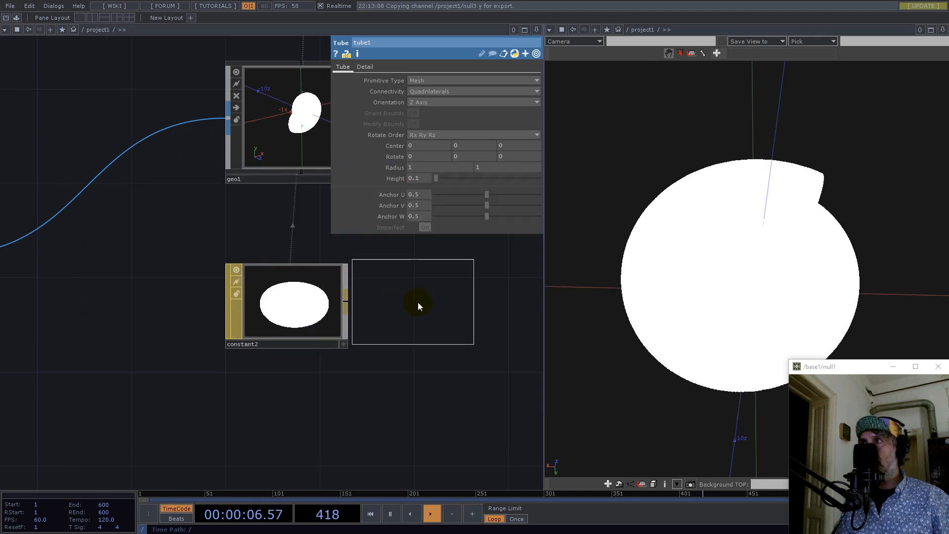
{"action": "left_click", "coordinate": [435, 299]}
- Assign phong1 as the render material of geo1 and inspect the shaded shell
{"action": "left_click", "coordinate": [278, 127]}
{"action": "left_click_drag", "start_coordinate": [285, 204], "coordinate": [61, 289]}
{"action": "mouse_move", "coordinate": [215, 372]}
{"action": "left_mouse_down"}
{"action": "mouse_move", "coordinate": [437, 113]}
{"action": "mouse_move", "coordinate": [444, 81]}
{"action": "left_mouse_up"}
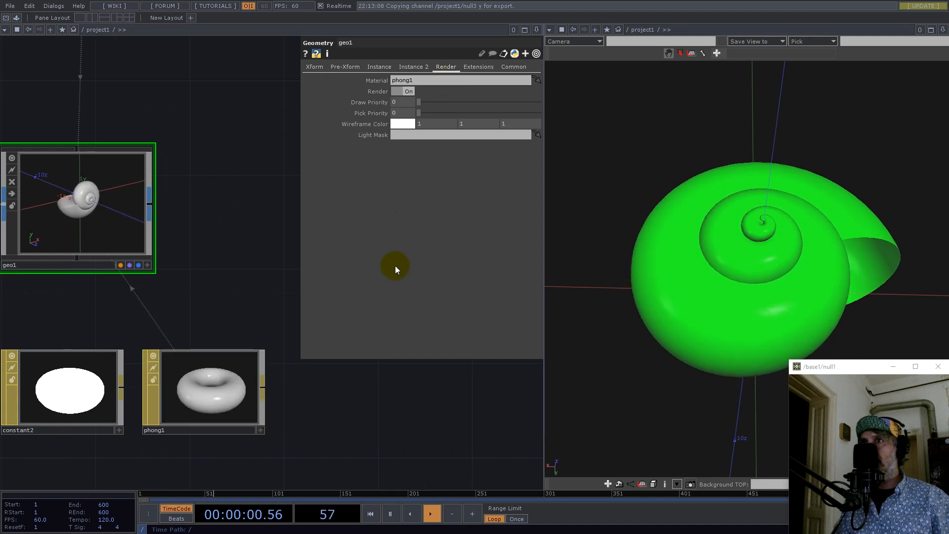
{"action": "left_click_drag", "start_coordinate": [759, 284], "coordinate": [739, 212]}
- Move select4 and analyze1 farther away from null3 to make room in the network
{"action": "scroll", "coordinate": [307, 430], "scroll_direction": "down", "scroll_amount": 10}
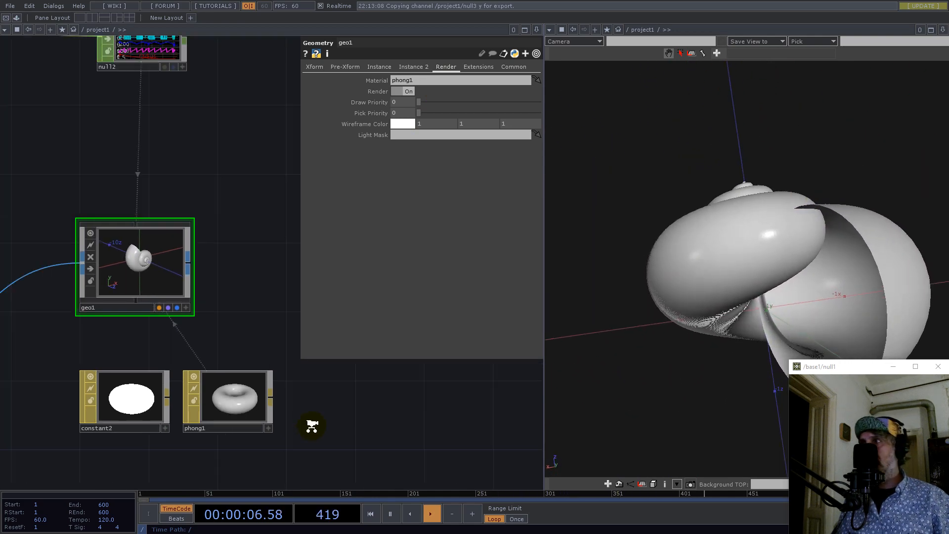
{"action": "scroll", "coordinate": [126, 420], "scroll_direction": "up", "scroll_amount": 10}
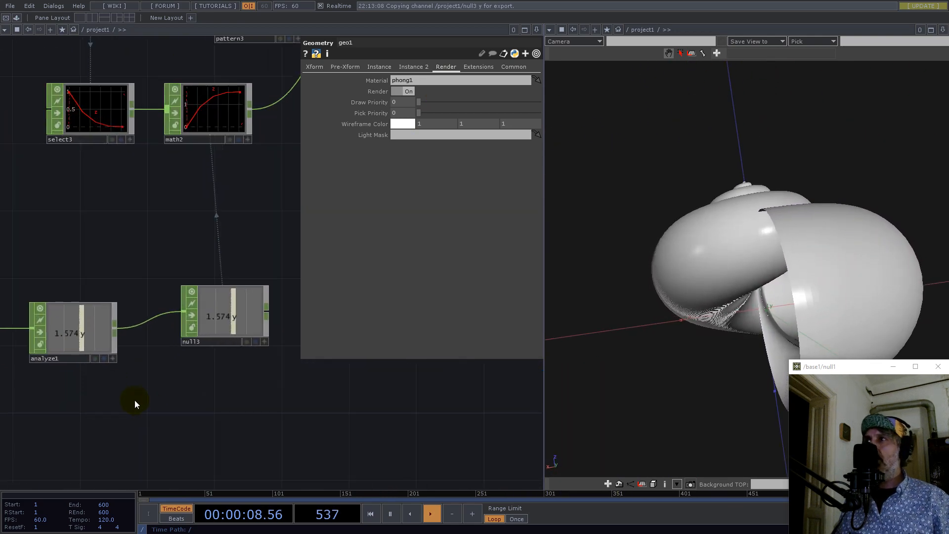
{"action": "left_click_drag", "start_coordinate": [803, 229], "coordinate": [710, 225]}
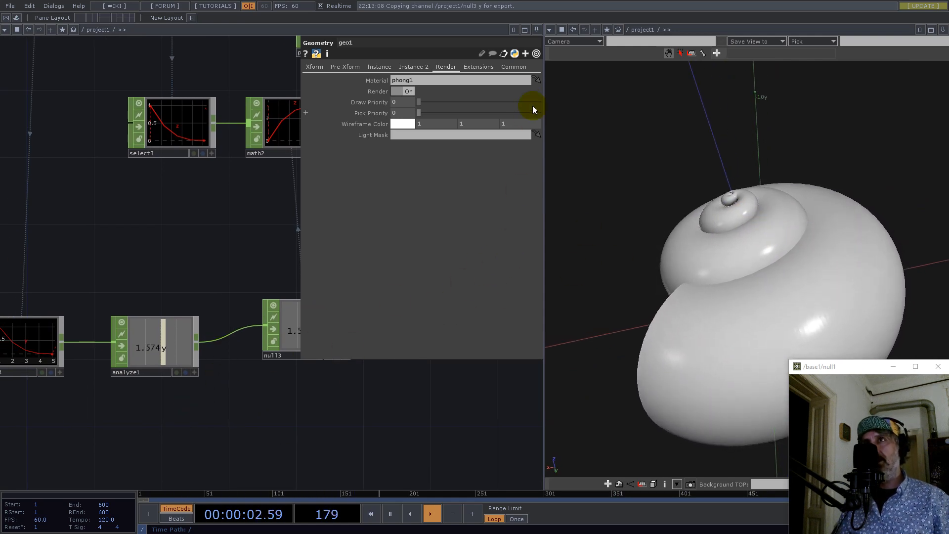
{"action": "left_click_drag", "start_coordinate": [141, 269], "coordinate": [226, 251]}
{"action": "left_click_drag", "start_coordinate": [146, 326], "coordinate": [76, 319]}
{"action": "left_click_drag", "start_coordinate": [225, 231], "coordinate": [150, 241]}
{"action": "left_click_drag", "start_coordinate": [199, 311], "coordinate": [140, 336]}
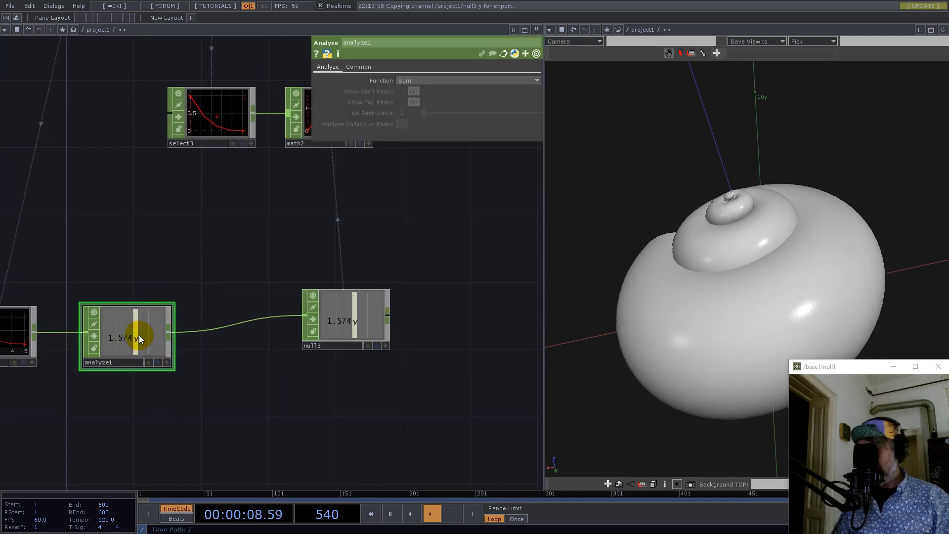
- Duplicate analyze1, place the copy above the original and set the copy's function to Maximum
{"action": "key", "text": "ctrl+c"}
{"action": "key", "text": "ctrl+v"}
{"action": "left_click", "coordinate": [136, 431]}
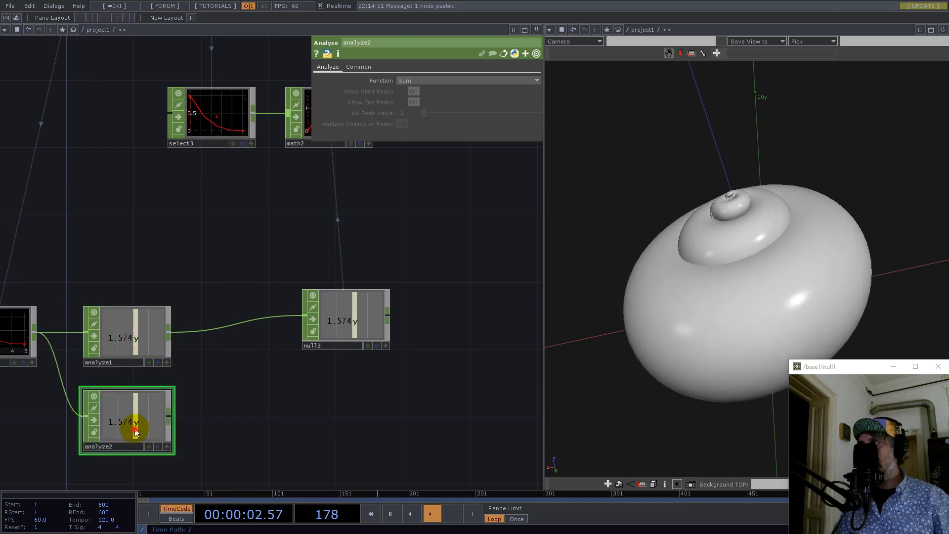
{"action": "left_click_drag", "start_coordinate": [136, 431], "coordinate": [136, 263]}
{"action": "left_click", "coordinate": [412, 81]}
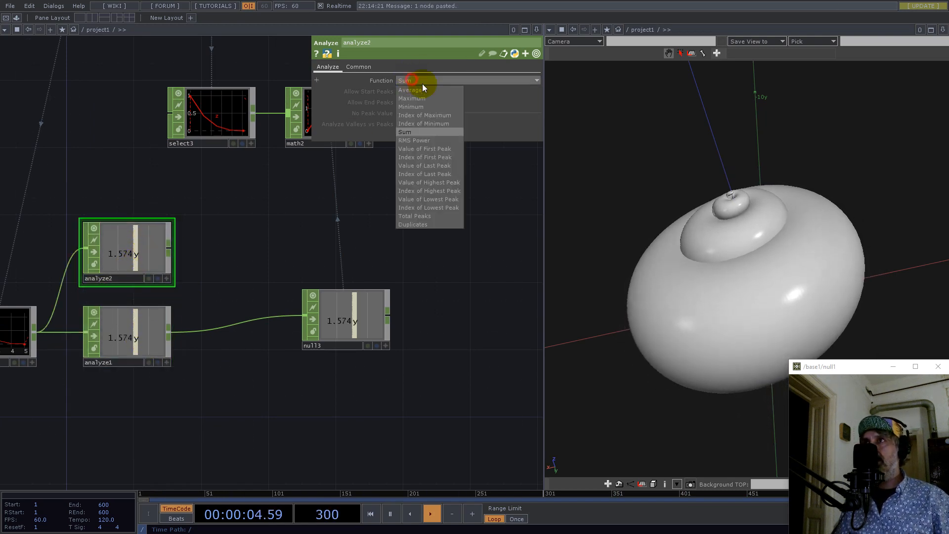
{"action": "left_click", "coordinate": [412, 99]}
- Duplicate analyze2 and place the copy below analyze1, keeping analyze2 above
{"action": "left_click_drag", "start_coordinate": [304, 203], "coordinate": [452, 102]}
{"action": "key", "text": "ctrl+c"}
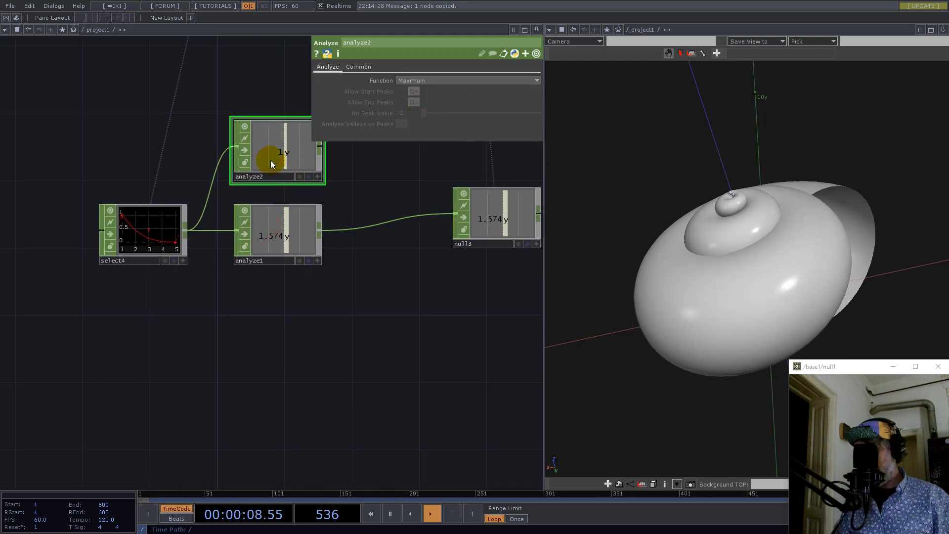
{"action": "key", "text": "ctrl+v"}
{"action": "left_click_drag", "start_coordinate": [278, 150], "coordinate": [277, 160]}
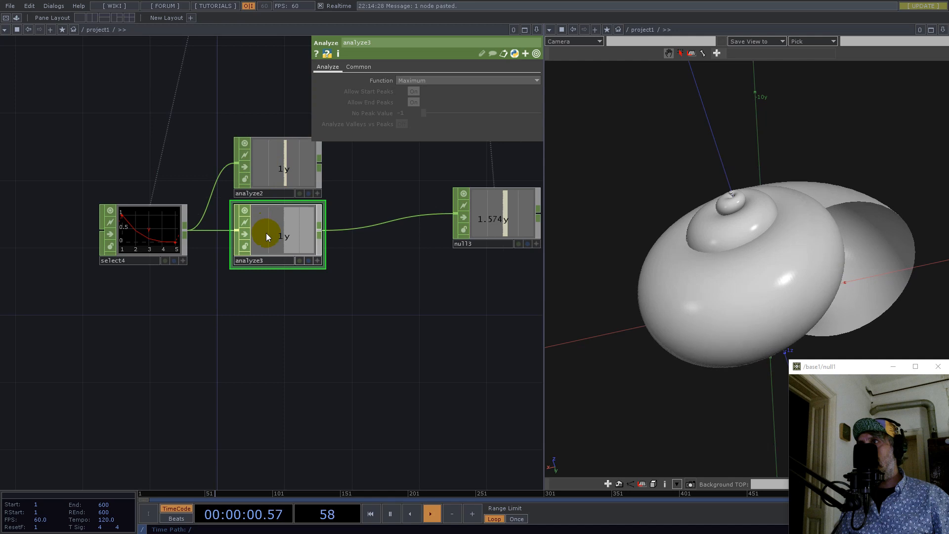
{"action": "left_click_drag", "start_coordinate": [266, 232], "coordinate": [250, 321]}
{"action": "left_click_drag", "start_coordinate": [275, 165], "coordinate": [276, 148]}
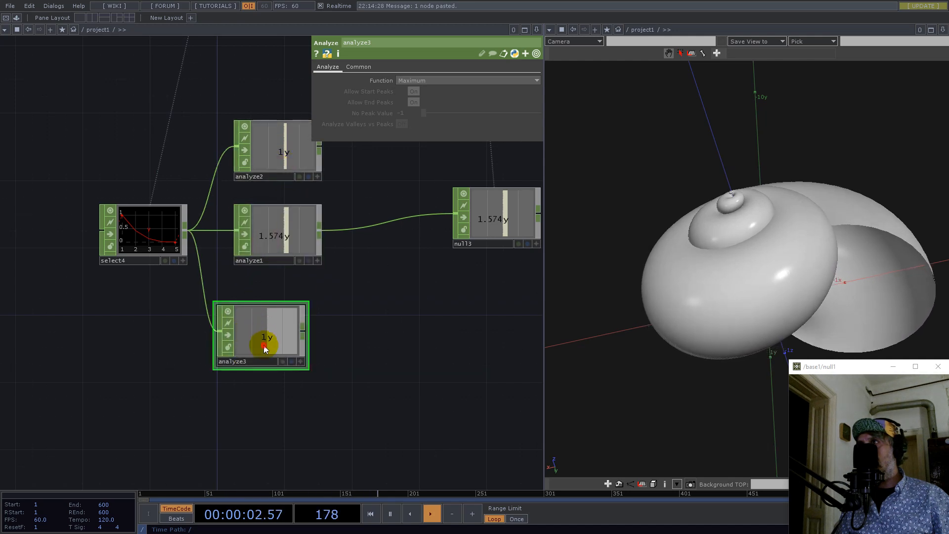
- Set the function of analyze3 to Minimum and align the node beneath analyze1
{"action": "left_click", "coordinate": [435, 80]}
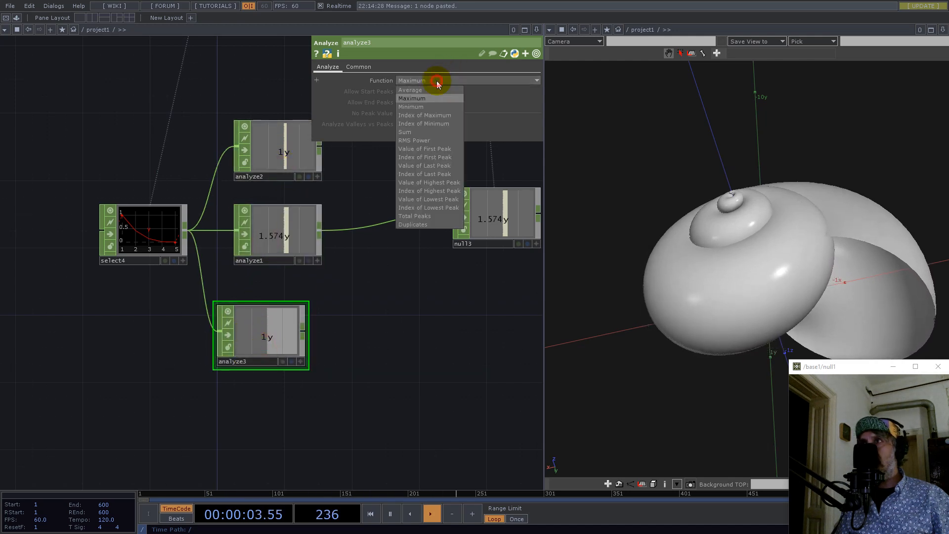
{"action": "left_click", "coordinate": [418, 107]}
{"action": "left_click_drag", "start_coordinate": [274, 328], "coordinate": [294, 318]}
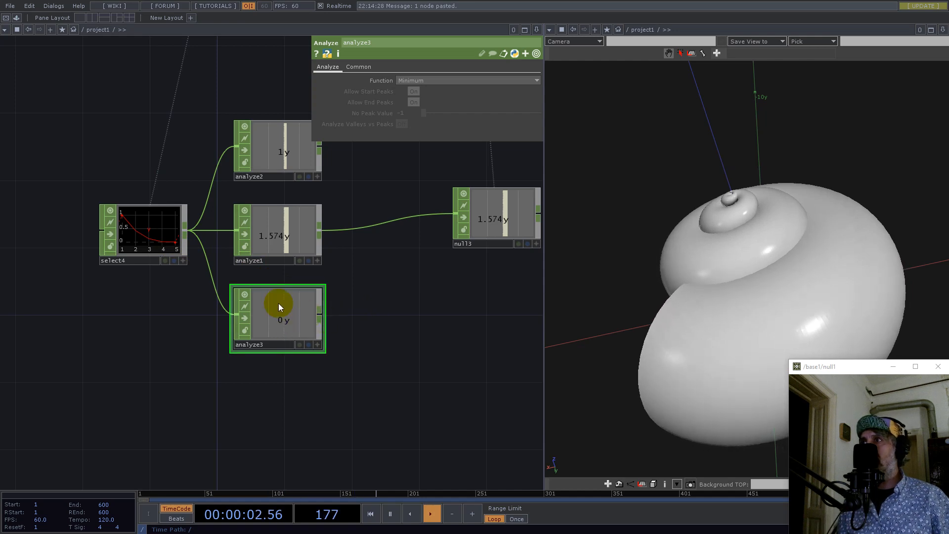
- Move null3 farther away from the three Analyze nodes, keeping analyze1 aligned with analyze2 and analyze3
{"action": "left_click_drag", "start_coordinate": [383, 292], "coordinate": [367, 333]}
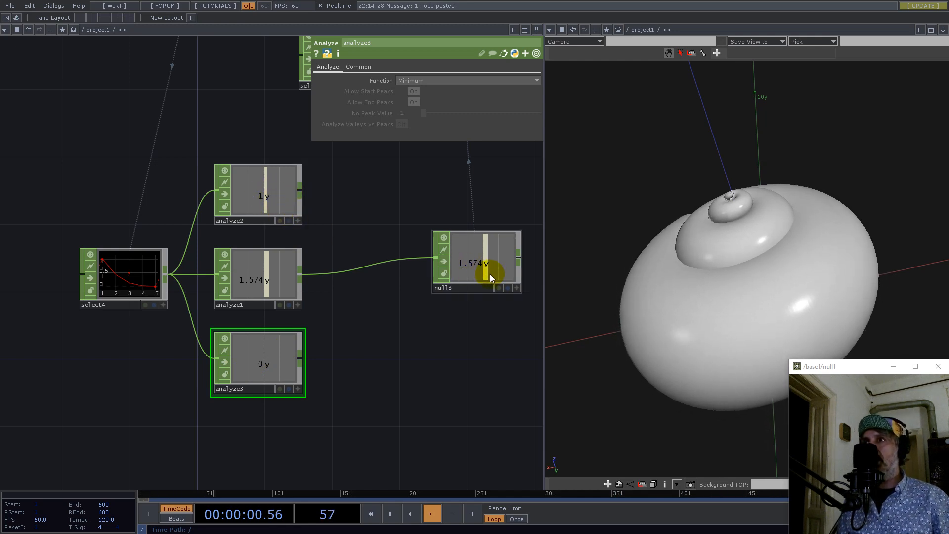
{"action": "left_click_drag", "start_coordinate": [456, 356], "coordinate": [292, 361]}
{"action": "left_click_drag", "start_coordinate": [322, 261], "coordinate": [469, 271]}
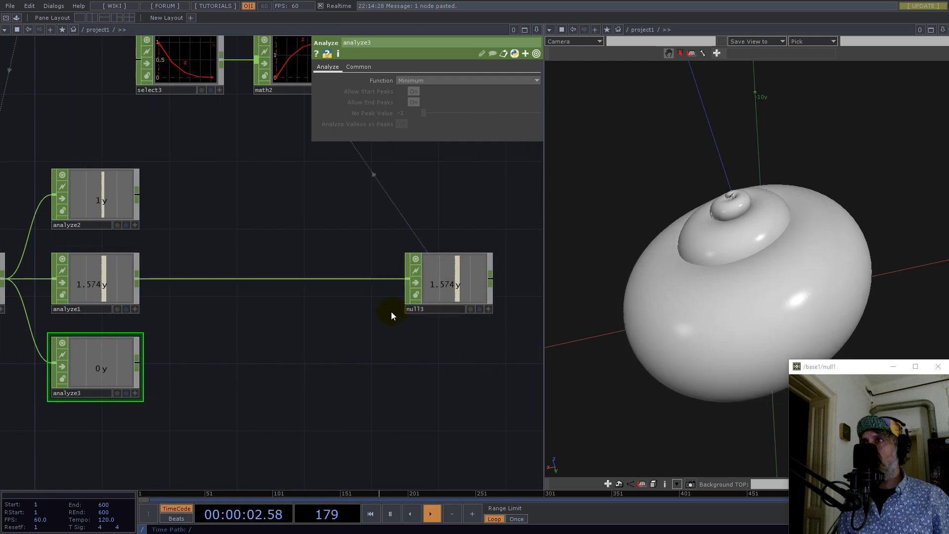
{"action": "left_click_drag", "start_coordinate": [96, 281], "coordinate": [147, 283]}
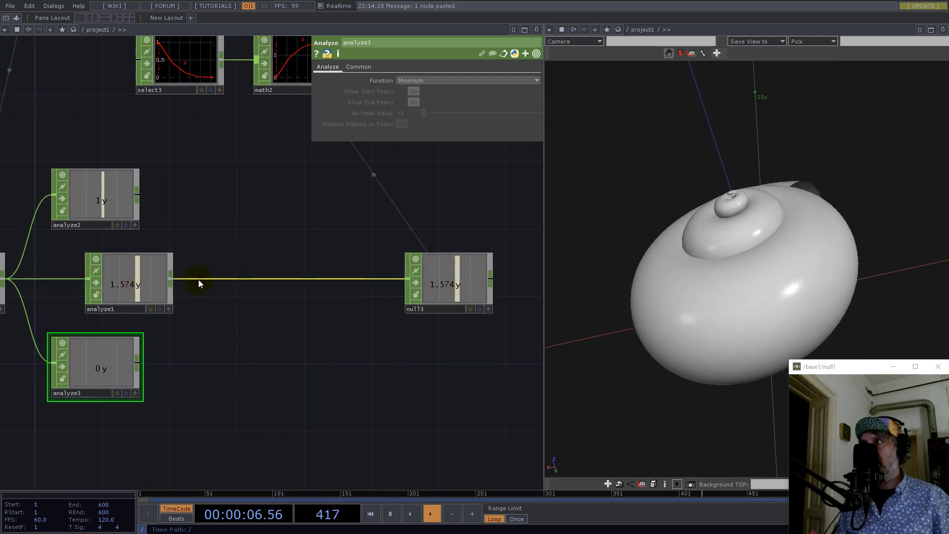
{"action": "left_click_drag", "start_coordinate": [141, 281], "coordinate": [108, 281]}
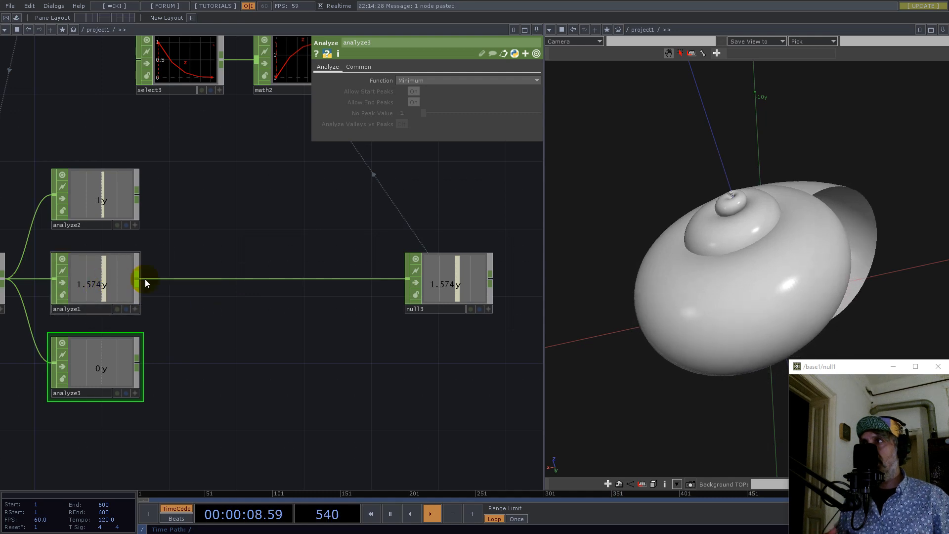
- Add a Math CHOP fed by analyze2 and connect analyze3 as its second input
{"action": "right_click", "coordinate": [137, 196]}
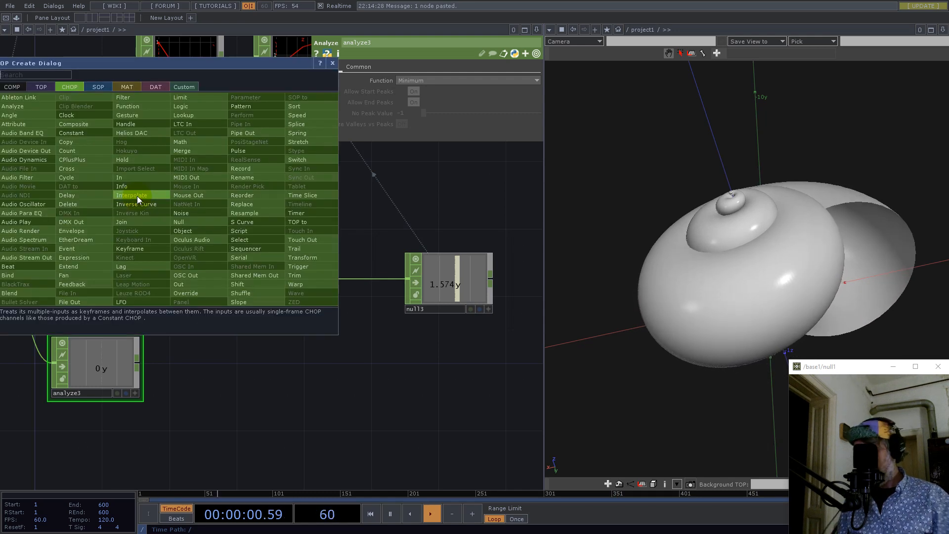
{"action": "type", "text": "math"}
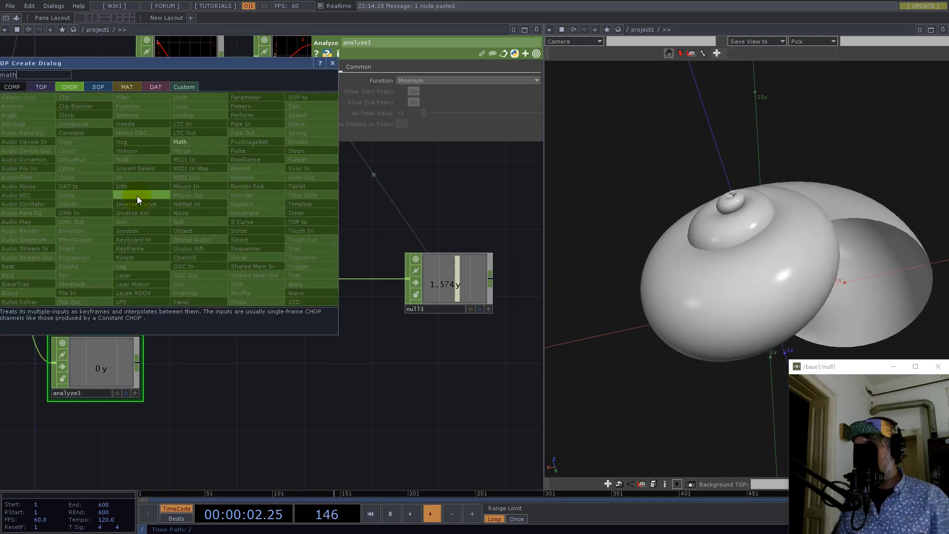
{"action": "left_click", "coordinate": [176, 141]}
{"action": "left_click", "coordinate": [244, 231]}
{"action": "left_click_drag", "start_coordinate": [141, 361], "coordinate": [205, 231]}
{"action": "left_click_drag", "start_coordinate": [192, 347], "coordinate": [295, 368]}
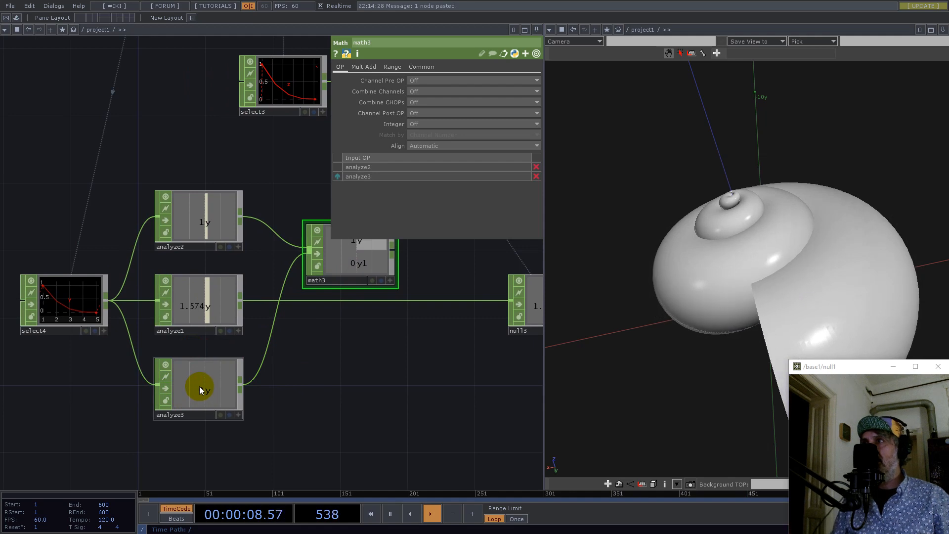
- Set Combine CHOPs on math3 to Add
{"action": "left_click_drag", "start_coordinate": [346, 371], "coordinate": [287, 399]}
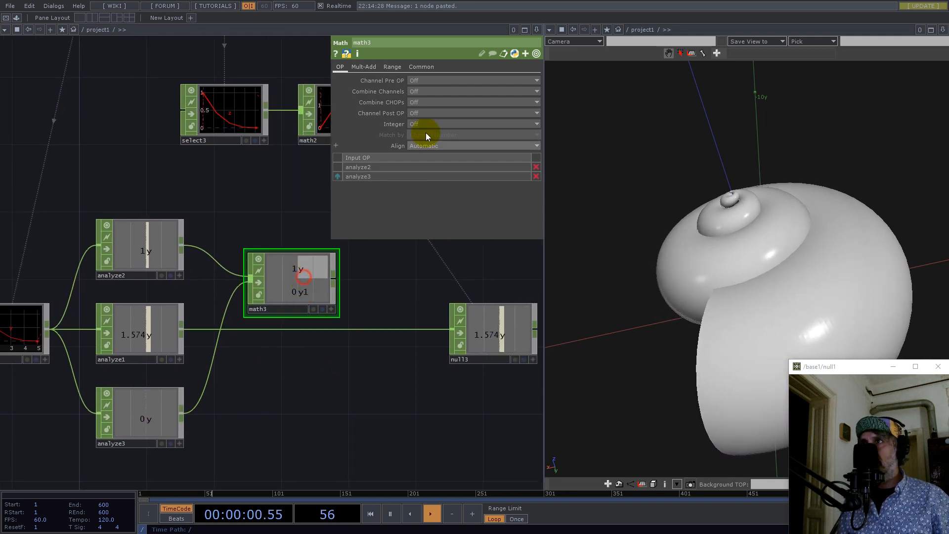
{"action": "left_click", "coordinate": [418, 102]}
{"action": "left_click", "coordinate": [416, 121]}
- Move null3 farther out and insert a new Math CHOP into the connection between analyze1 and null3
{"action": "left_click_drag", "start_coordinate": [363, 385], "coordinate": [240, 358]}
{"action": "left_click_drag", "start_coordinate": [375, 308], "coordinate": [509, 342]}
{"action": "left_click_drag", "start_coordinate": [214, 390], "coordinate": [326, 378]}
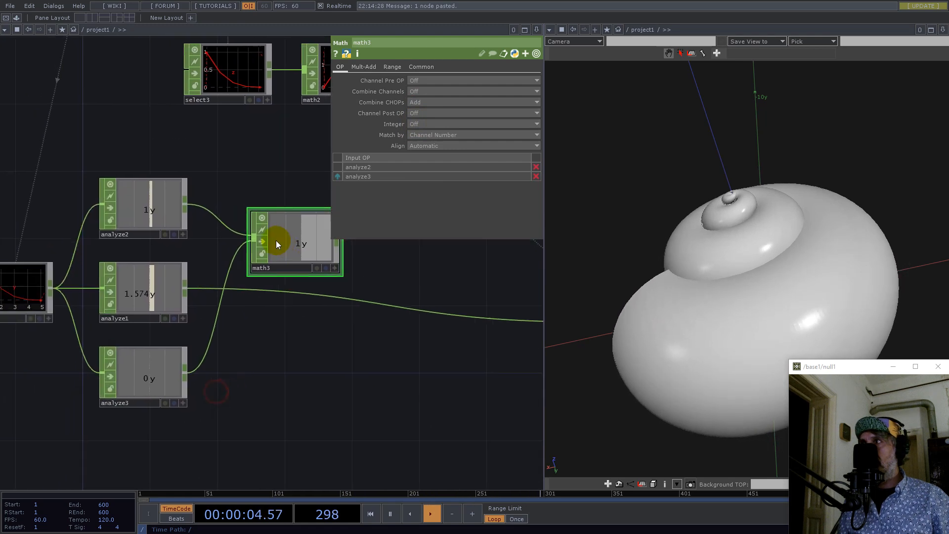
{"action": "left_click_drag", "start_coordinate": [298, 348], "coordinate": [257, 376]}
{"action": "right_click", "coordinate": [337, 329]}
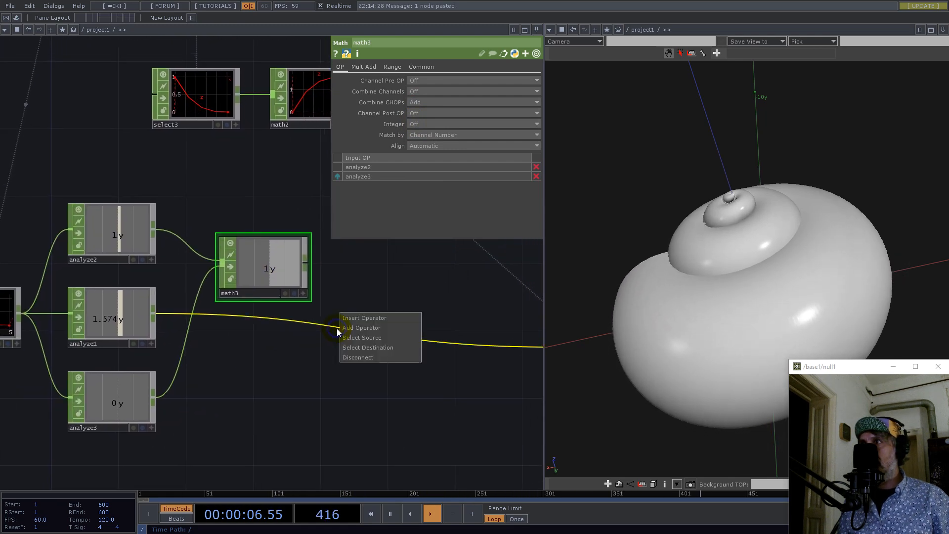
{"action": "left_click", "coordinate": [347, 319]}
{"action": "type", "text": "m"}
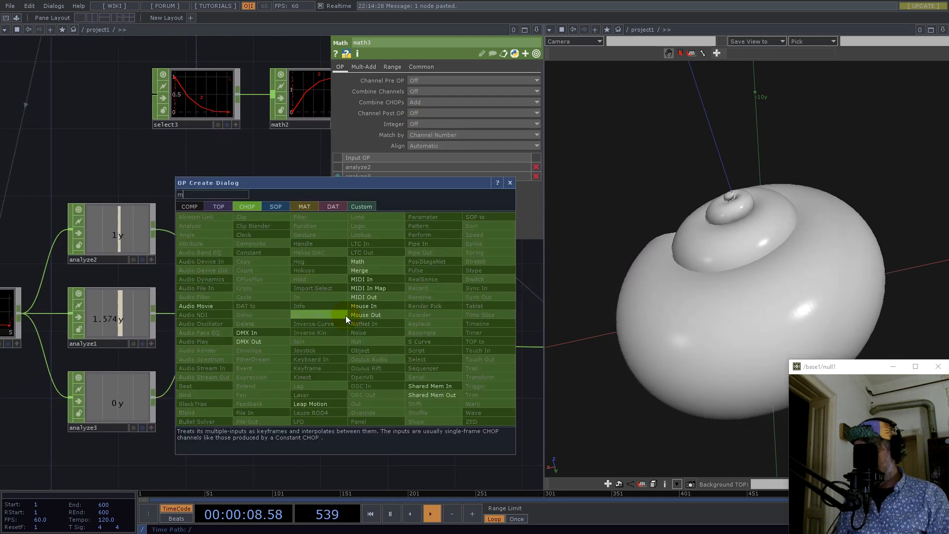
{"action": "left_click", "coordinate": [364, 261]}
{"action": "left_click", "coordinate": [365, 353]}
- Set the Multiply value of math4 to 2
{"action": "left_click", "coordinate": [364, 67]}
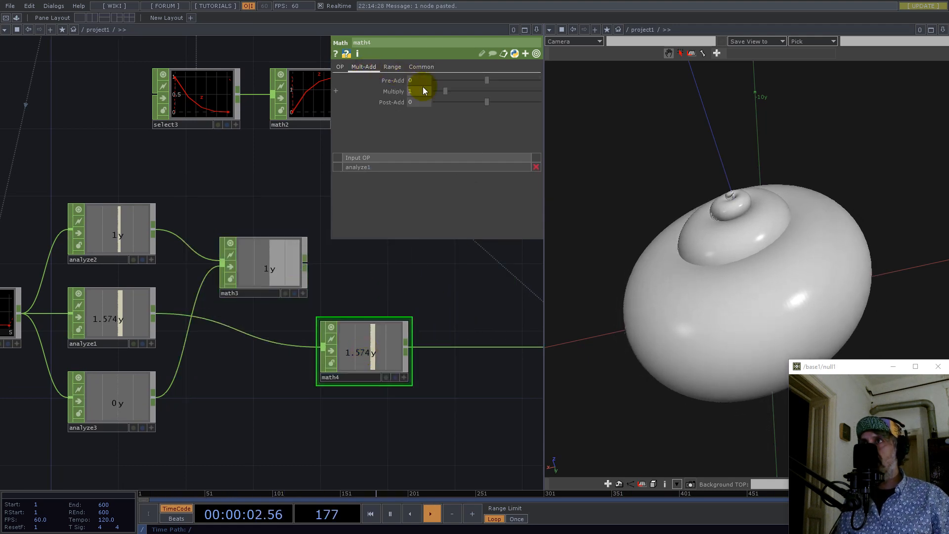
{"action": "type", "text": "2"}
{"action": "key", "text": "Return"}
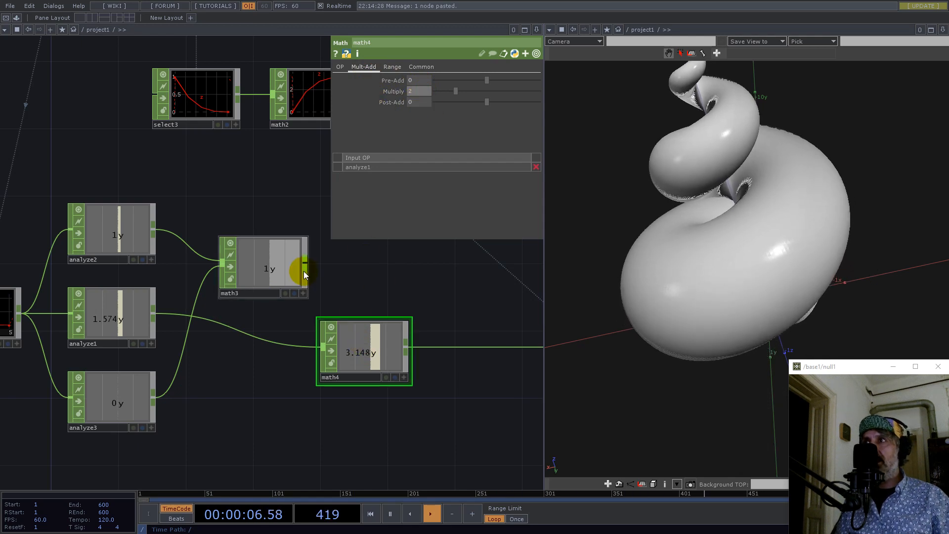
- Reference math3's y channel in math4's Post-Add and negate it with the expression -op('math3')['y']
{"action": "left_click_drag", "start_coordinate": [301, 295], "coordinate": [418, 105]}
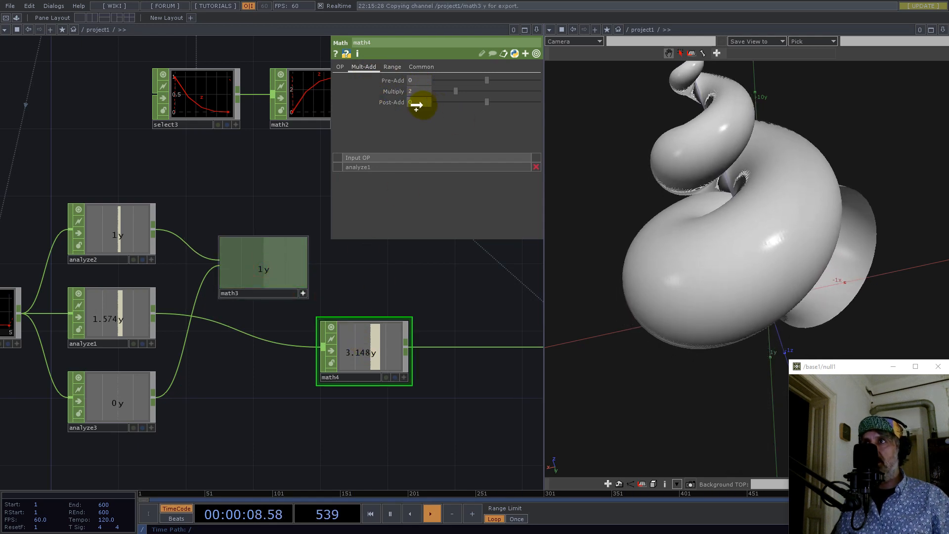
{"action": "left_click", "coordinate": [419, 103]}
{"action": "left_click", "coordinate": [405, 102]}
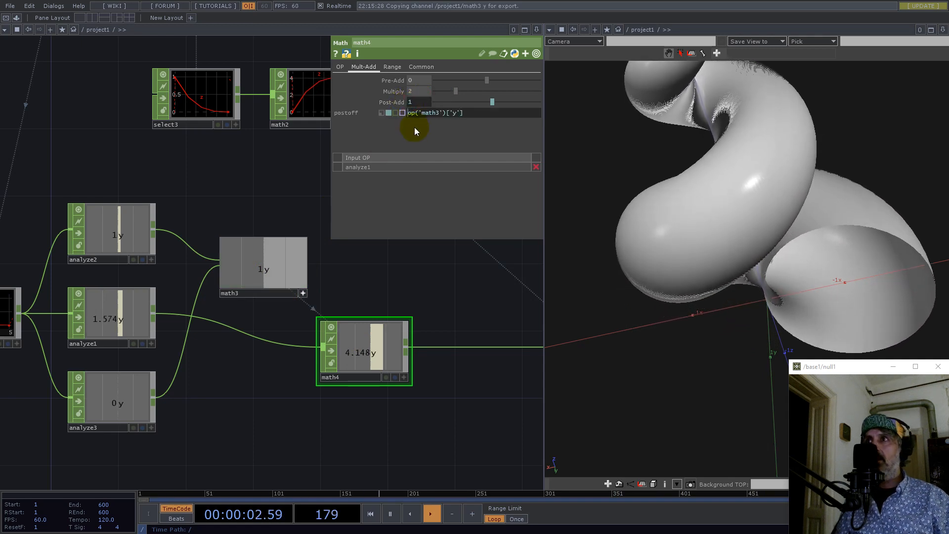
{"action": "type", "text": "-"}
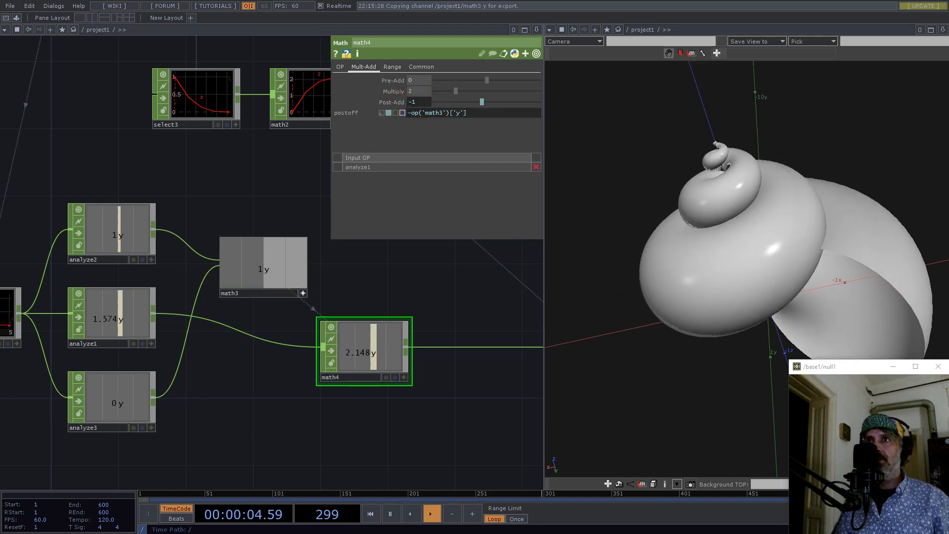
{"action": "left_click_drag", "start_coordinate": [756, 264], "coordinate": [566, 289]}
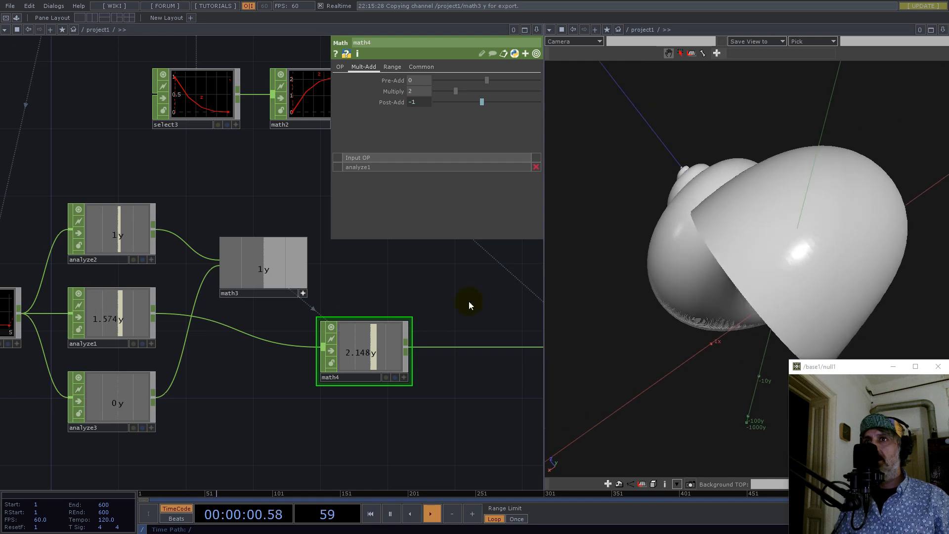
- Move the whole node group from select4 to null3 farther away from the spiral network above it
{"action": "scroll", "coordinate": [211, 354], "scroll_direction": "down", "scroll_amount": 1}
{"action": "scroll", "coordinate": [211, 354], "scroll_direction": "down", "scroll_amount": 4}
{"action": "left_click_drag", "start_coordinate": [352, 287], "coordinate": [310, 344]}
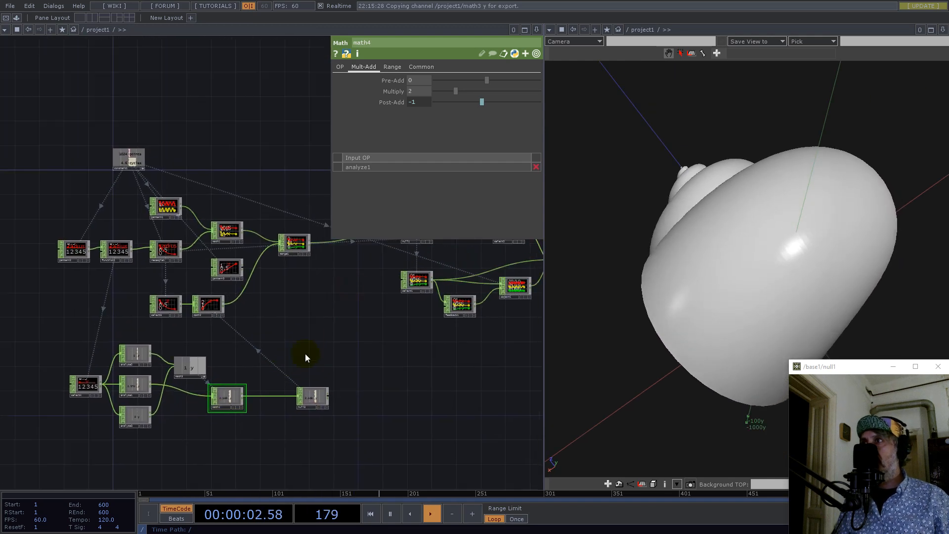
{"action": "left_click_drag", "start_coordinate": [392, 452], "coordinate": [474, 400]}
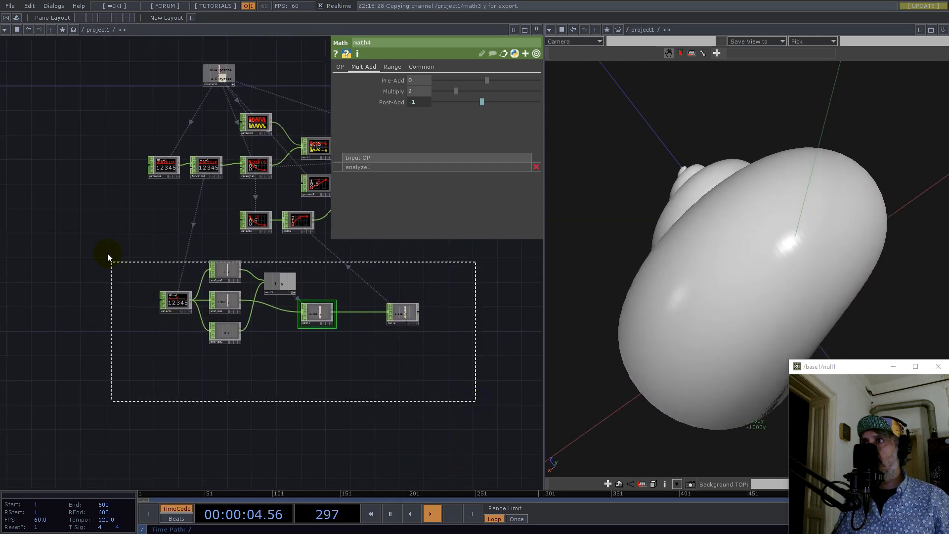
{"action": "left_click_drag", "start_coordinate": [377, 319], "coordinate": [295, 374]}
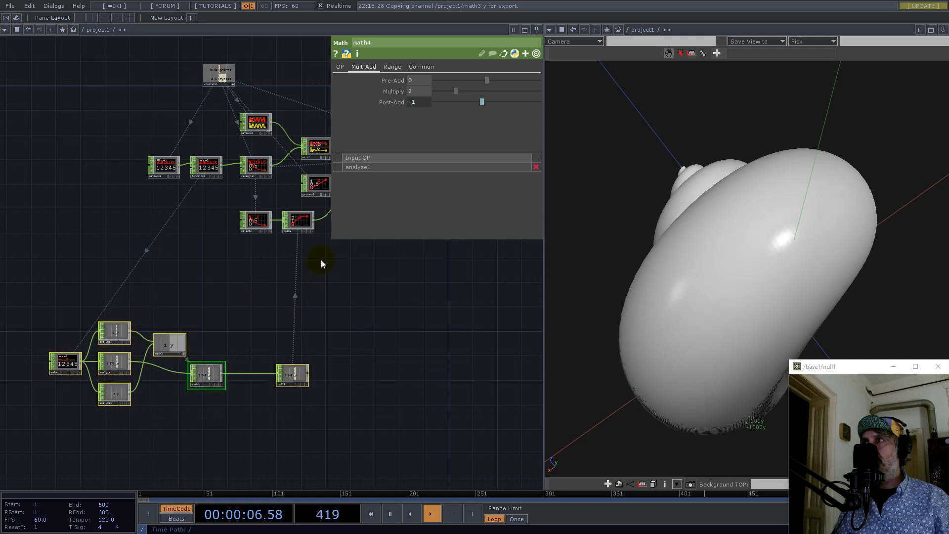
- Insert a new Math CHOP into math2's output connection and place it in line beside math2
{"action": "scroll", "coordinate": [321, 262], "scroll_direction": "up", "scroll_amount": 5}
{"action": "left_click_drag", "start_coordinate": [321, 288], "coordinate": [188, 360]}
{"action": "scroll", "coordinate": [160, 262], "scroll_direction": "up", "scroll_amount": 4}
{"action": "left_click_drag", "start_coordinate": [123, 290], "coordinate": [149, 304]}
{"action": "left_click_drag", "start_coordinate": [328, 334], "coordinate": [330, 346]}
{"action": "scroll", "coordinate": [331, 346], "scroll_direction": "down", "scroll_amount": 4}
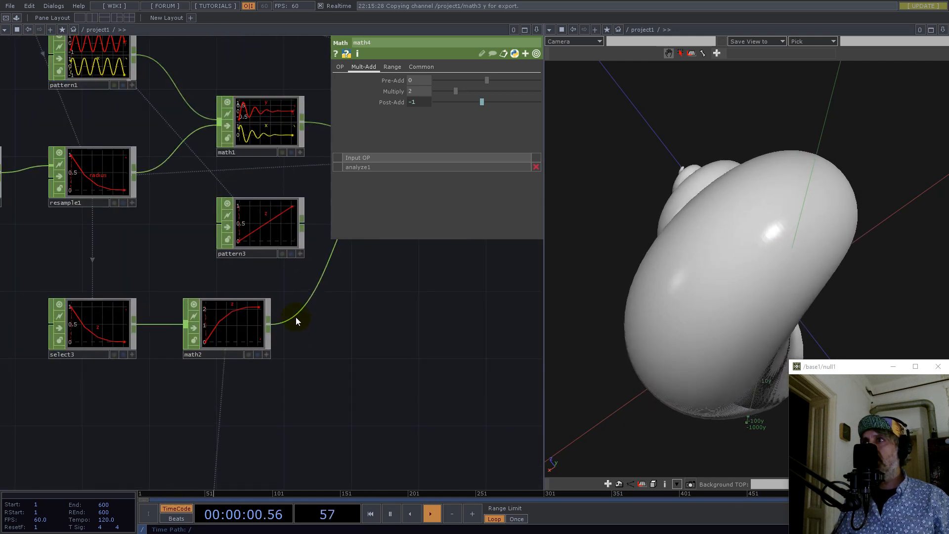
{"action": "right_click", "coordinate": [295, 317]}
{"action": "left_click", "coordinate": [306, 302]}
{"action": "type", "text": "math"}
{"action": "left_click", "coordinate": [331, 248]}
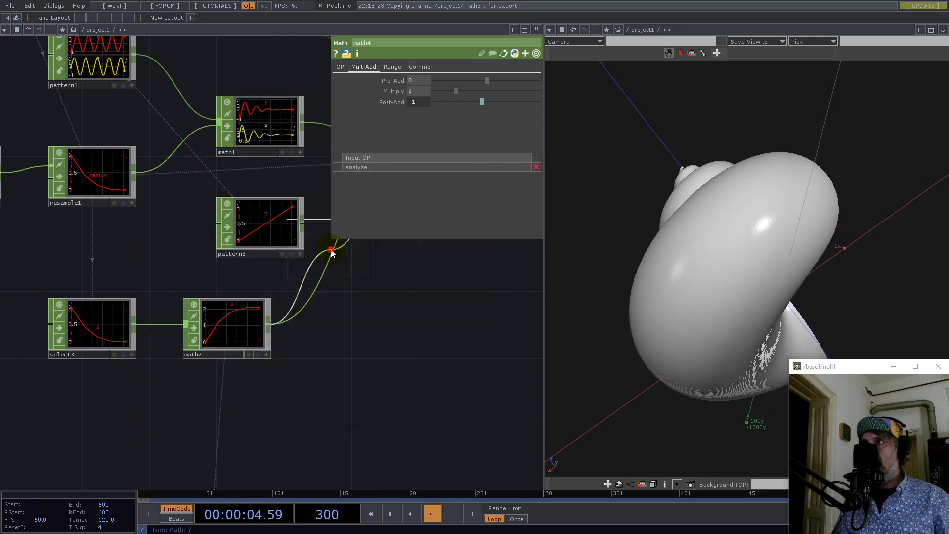
{"action": "left_click", "coordinate": [334, 324]}
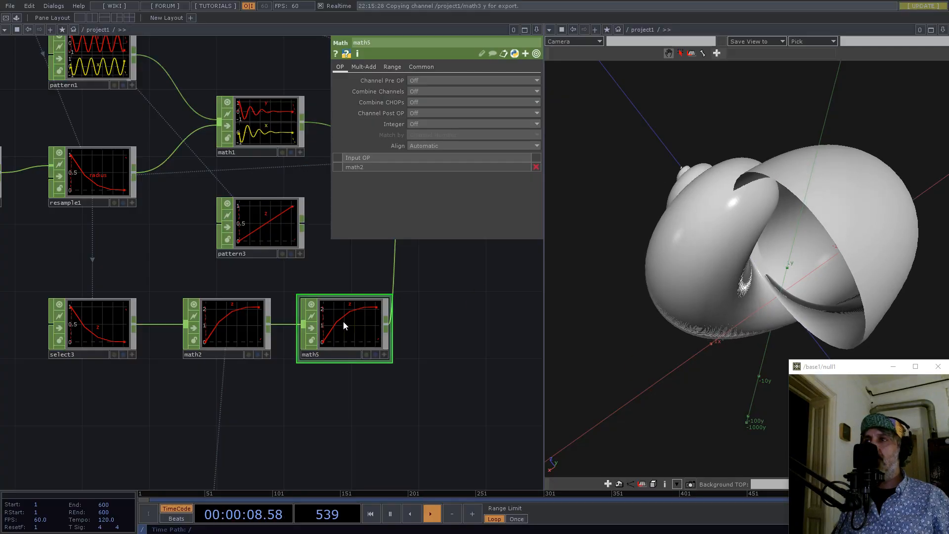
- Set the Multiply value of math5 to 0.9 and inspect the shell from several angles
{"action": "left_click", "coordinate": [370, 67]}
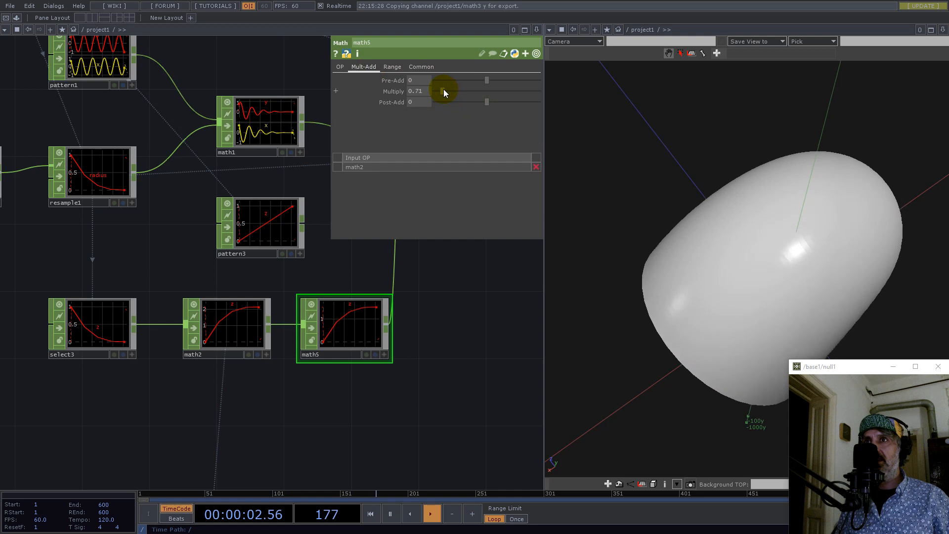
{"action": "left_click_drag", "start_coordinate": [444, 90], "coordinate": [444, 90]}
{"action": "left_click_drag", "start_coordinate": [769, 189], "coordinate": [721, 143]}
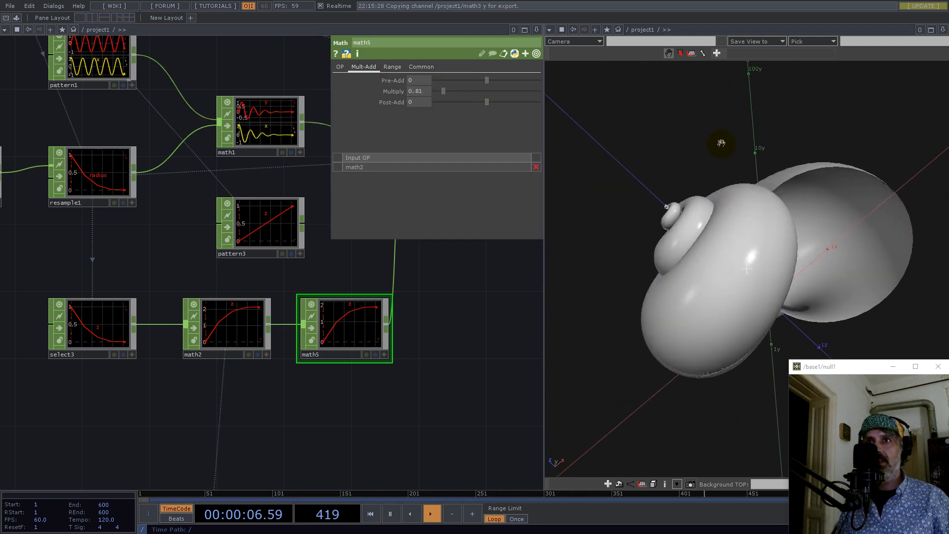
{"action": "left_click_drag", "start_coordinate": [443, 93], "coordinate": [443, 93]}
{"action": "left_click_drag", "start_coordinate": [732, 208], "coordinate": [909, 271]}
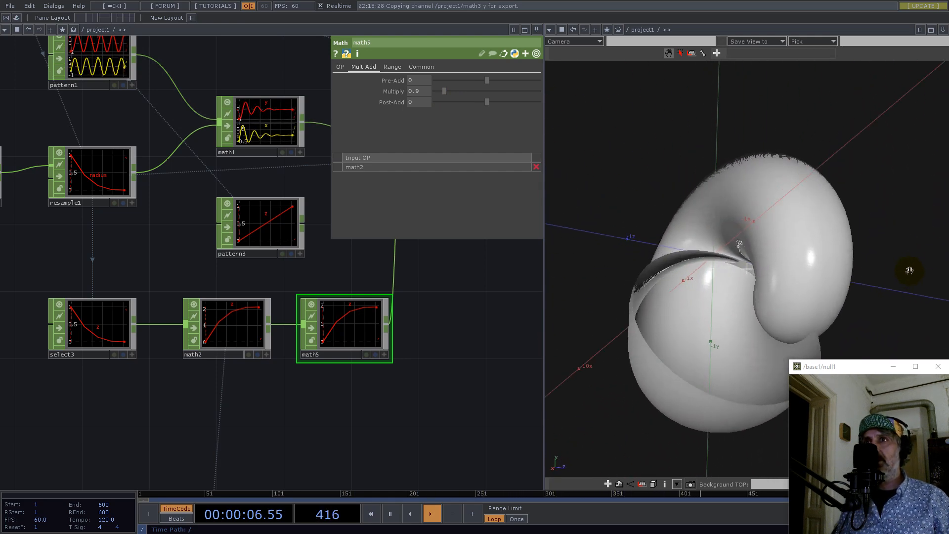
- Add a Noise TOP in the empty network area above select2 and merge2
{"action": "scroll", "coordinate": [221, 286], "scroll_direction": "down", "scroll_amount": 8}
{"action": "left_click_drag", "start_coordinate": [319, 369], "coordinate": [254, 397]}
{"action": "scroll", "coordinate": [236, 265], "scroll_direction": "up", "scroll_amount": 5}
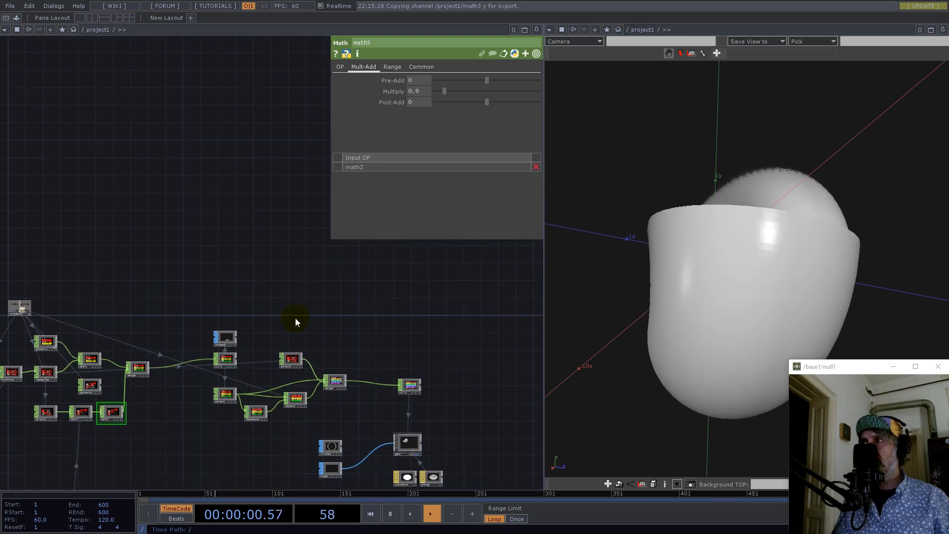
{"action": "left_click_drag", "start_coordinate": [289, 324], "coordinate": [307, 272]}
{"action": "scroll", "coordinate": [361, 343], "scroll_direction": "up", "scroll_amount": 5}
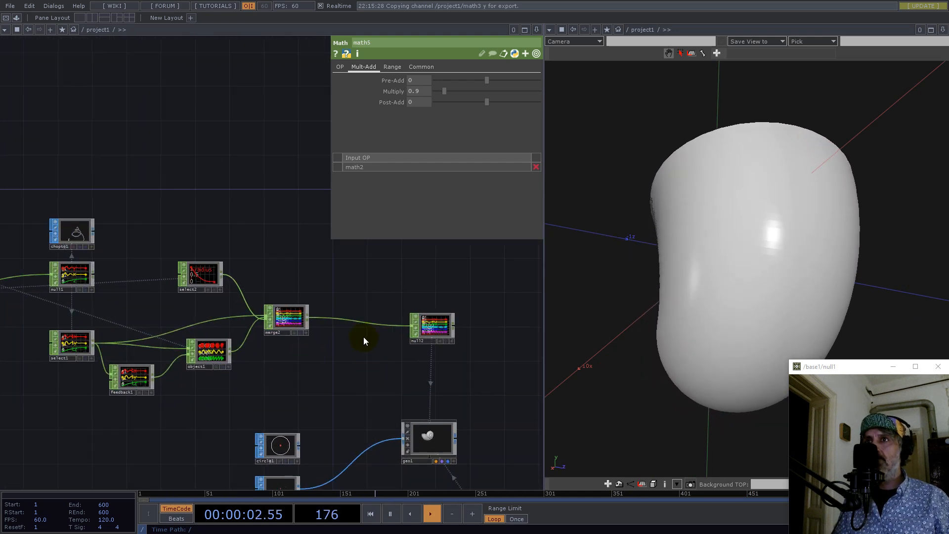
{"action": "middle_click_drag", "start_coordinate": [434, 324], "coordinate": [241, 222]}
{"action": "left_click_drag", "start_coordinate": [240, 223], "coordinate": [349, 314]}
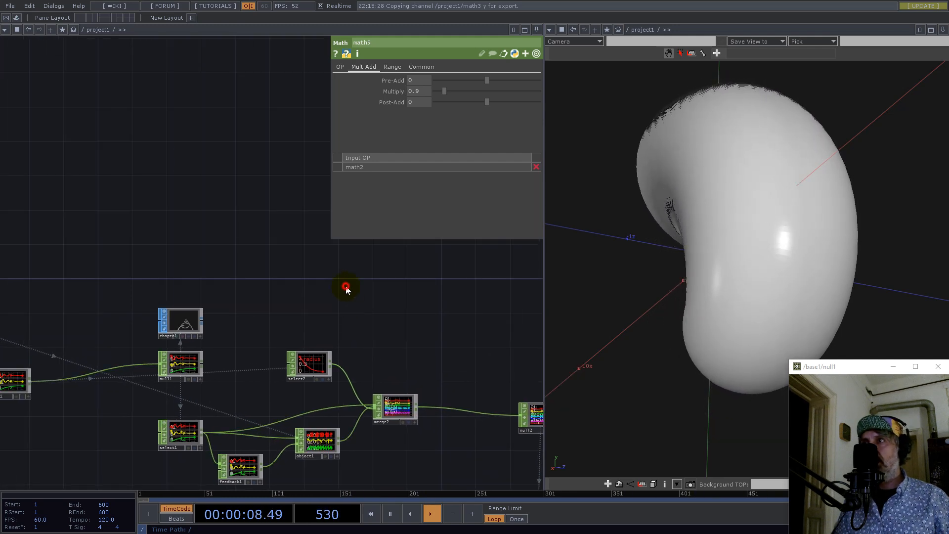
{"action": "double_click", "coordinate": [346, 289]}
{"action": "type", "text": "noi"}
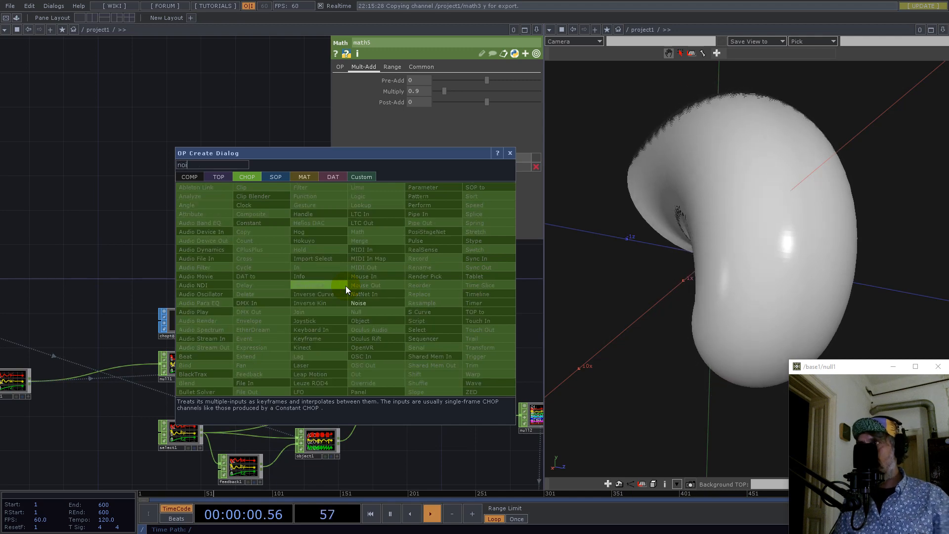
{"action": "left_click", "coordinate": [227, 177]}
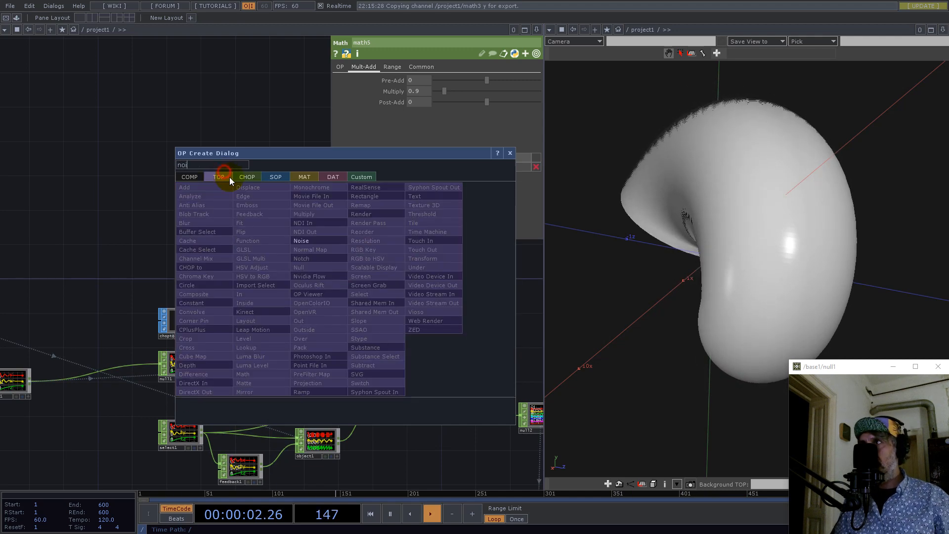
{"action": "left_click", "coordinate": [315, 241]}
{"action": "left_click", "coordinate": [388, 282]}
- Drive noise1's resolution width with the points channel of constant1 and set its height to 1
{"action": "scroll", "coordinate": [244, 271], "scroll_direction": "down", "scroll_amount": 5}
{"action": "scroll", "coordinate": [187, 339], "scroll_direction": "up", "scroll_amount": 5}
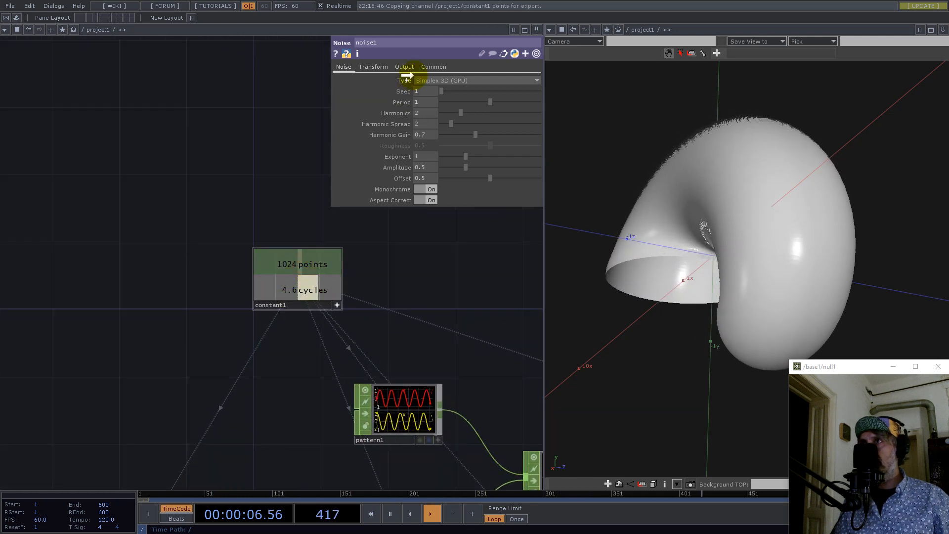
{"action": "left_click", "coordinate": [429, 67]}
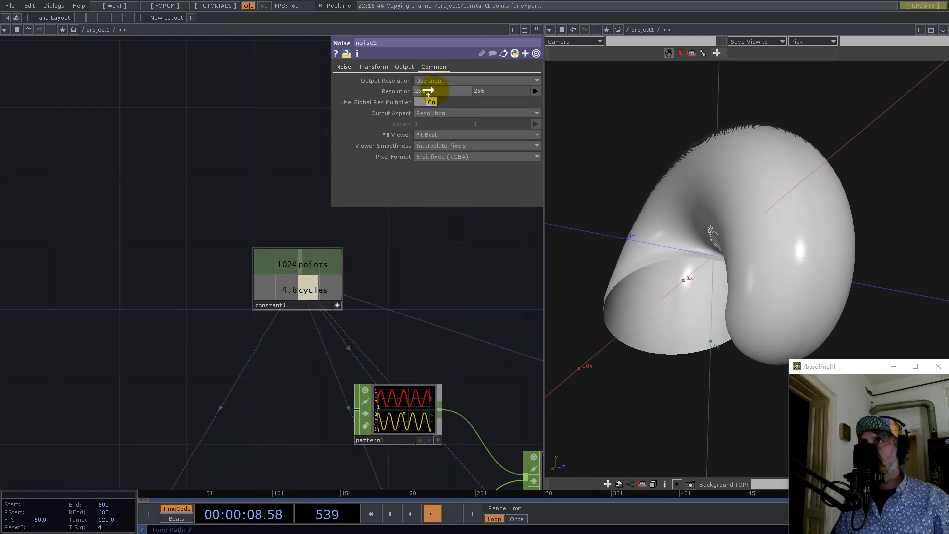
{"action": "left_click", "coordinate": [438, 87]}
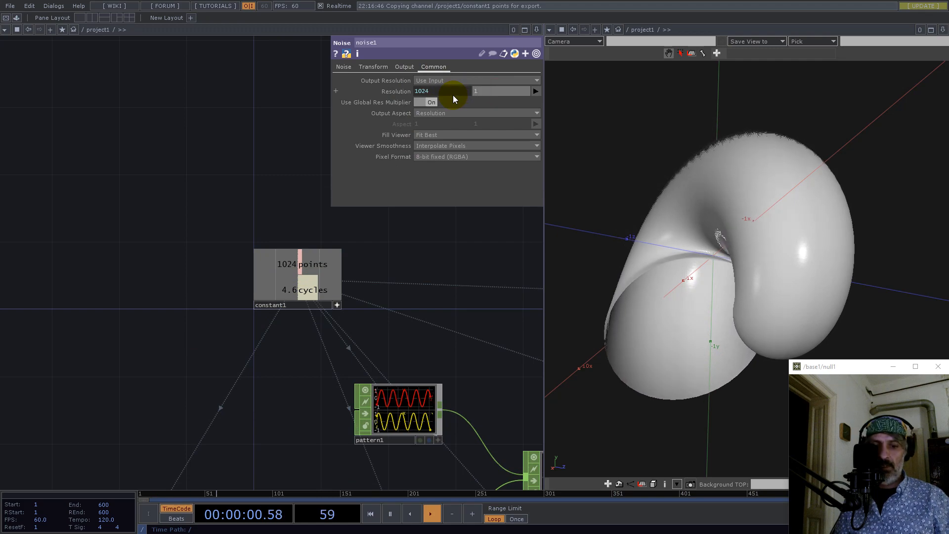
{"action": "type", "text": "1"}
- Set noise1's Pixel Format to 32-bit float (RGBA) and turn Monochrome off
{"action": "left_click_drag", "start_coordinate": [477, 257], "coordinate": [24, 188]}
{"action": "scroll", "coordinate": [25, 208], "scroll_direction": "down", "scroll_amount": 5}
{"action": "left_click_drag", "start_coordinate": [500, 273], "coordinate": [375, 298]}
{"action": "scroll", "coordinate": [301, 231], "scroll_direction": "up", "scroll_amount": 2}
{"action": "scroll", "coordinate": [300, 232], "scroll_direction": "up", "scroll_amount": 2}
{"action": "left_click_drag", "start_coordinate": [281, 239], "coordinate": [255, 293]}
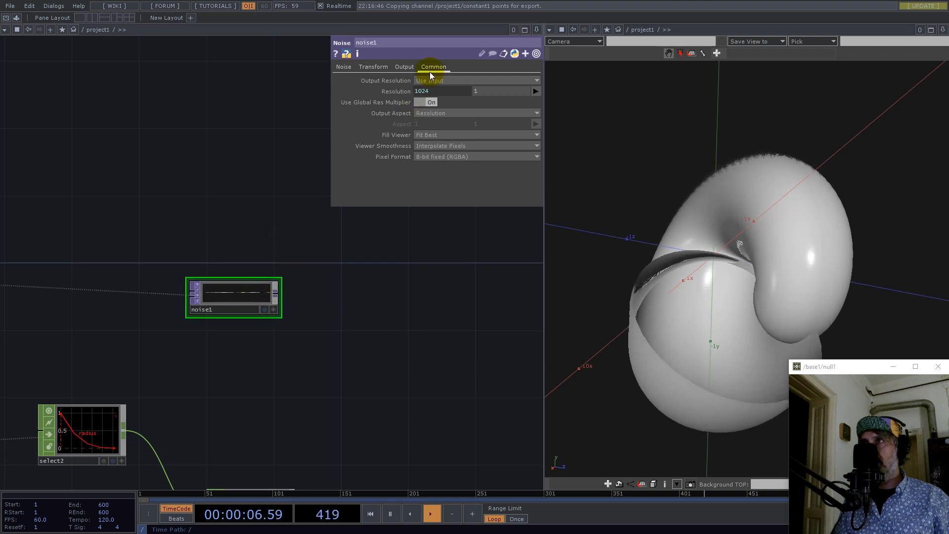
{"action": "left_click", "coordinate": [440, 157]}
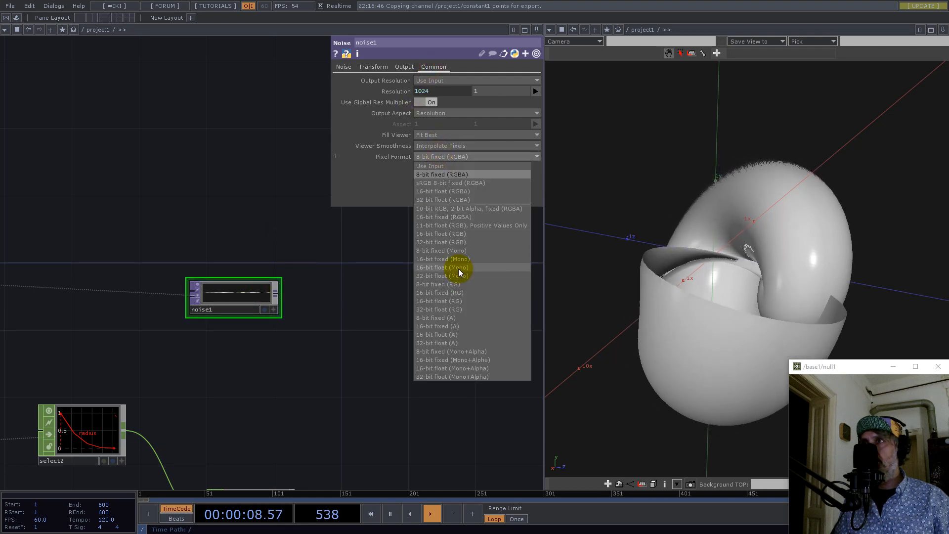
{"action": "left_click", "coordinate": [465, 200]}
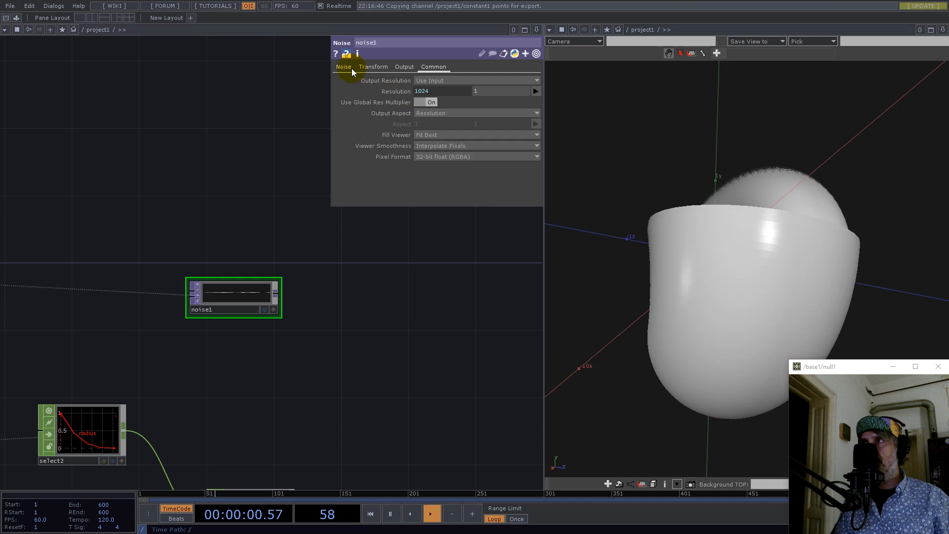
{"action": "left_click", "coordinate": [345, 67]}
{"action": "left_click", "coordinate": [432, 189]}
- Append a Null TOP to noise1, place it above null2, and compare the operator information of the two nulls
{"action": "left_click_drag", "start_coordinate": [353, 360], "coordinate": [174, 233]}
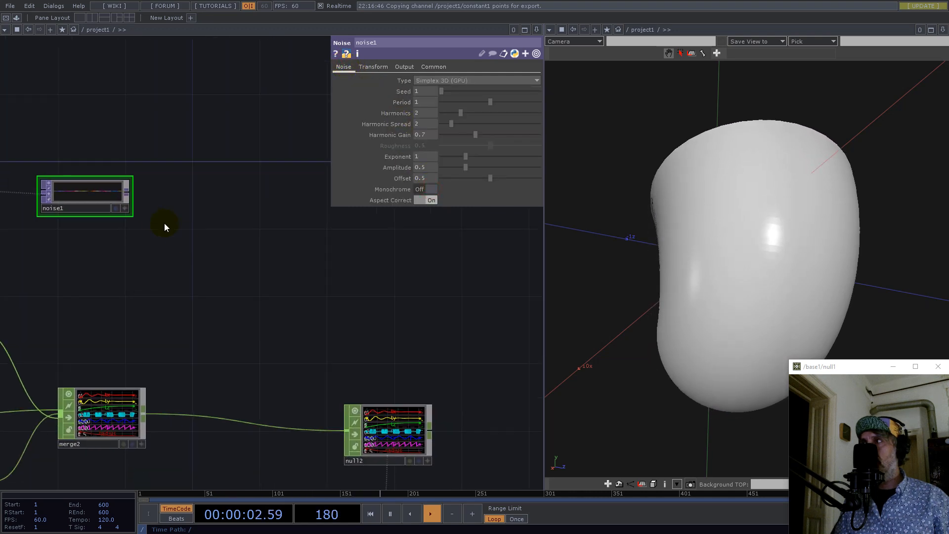
{"action": "right_click", "coordinate": [127, 192]}
{"action": "left_click", "coordinate": [137, 172]}
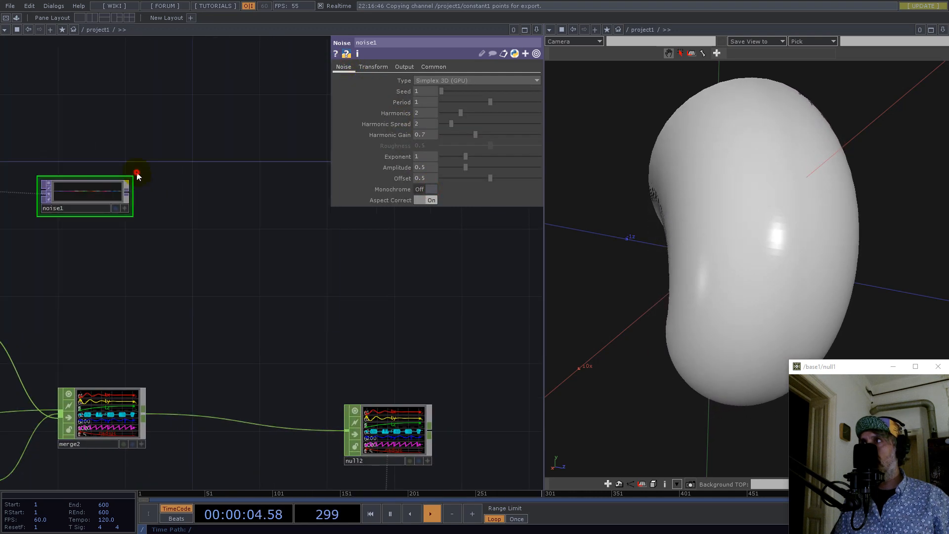
{"action": "left_click", "coordinate": [402, 307]}
{"action": "scroll", "coordinate": [403, 317], "scroll_direction": "down", "scroll_amount": 5}
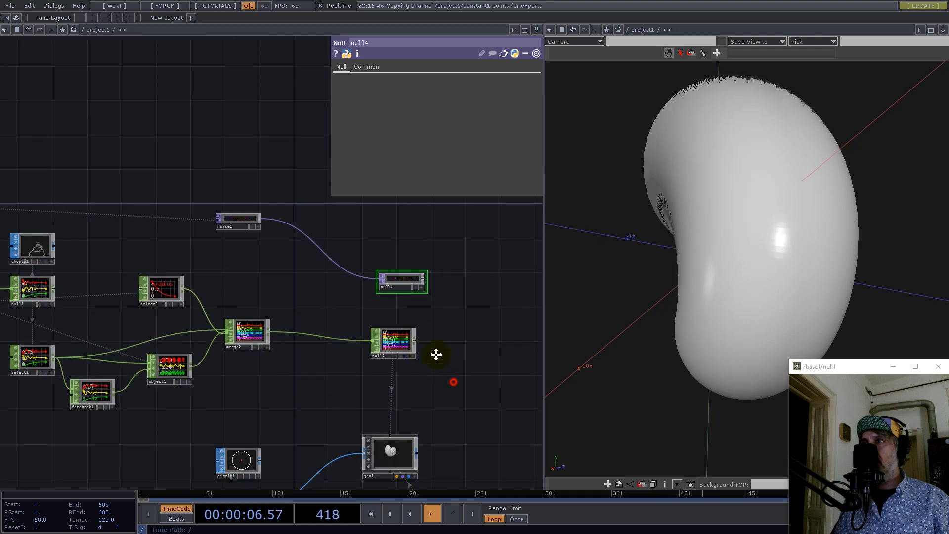
{"action": "middle_click", "coordinate": [364, 299]}
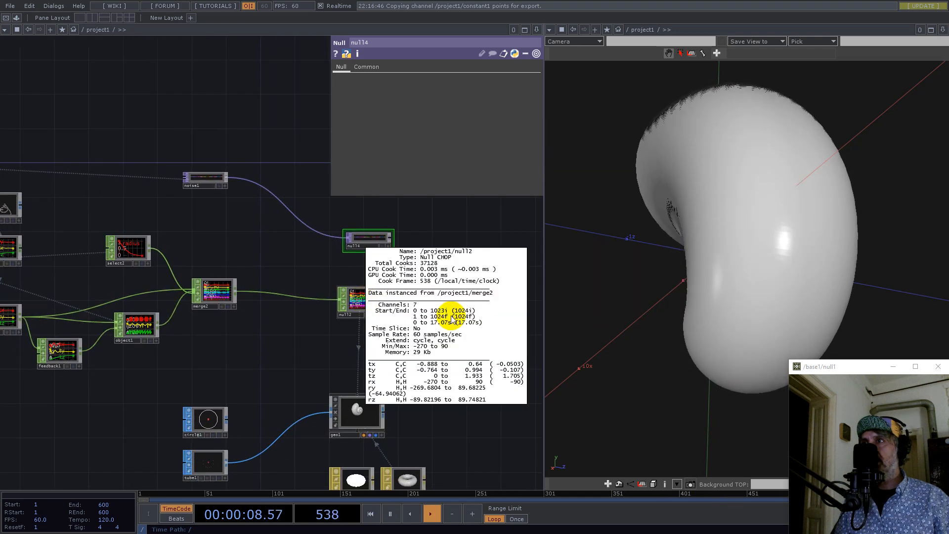
{"action": "left_click", "coordinate": [324, 270]}
{"action": "middle_click", "coordinate": [373, 239]}
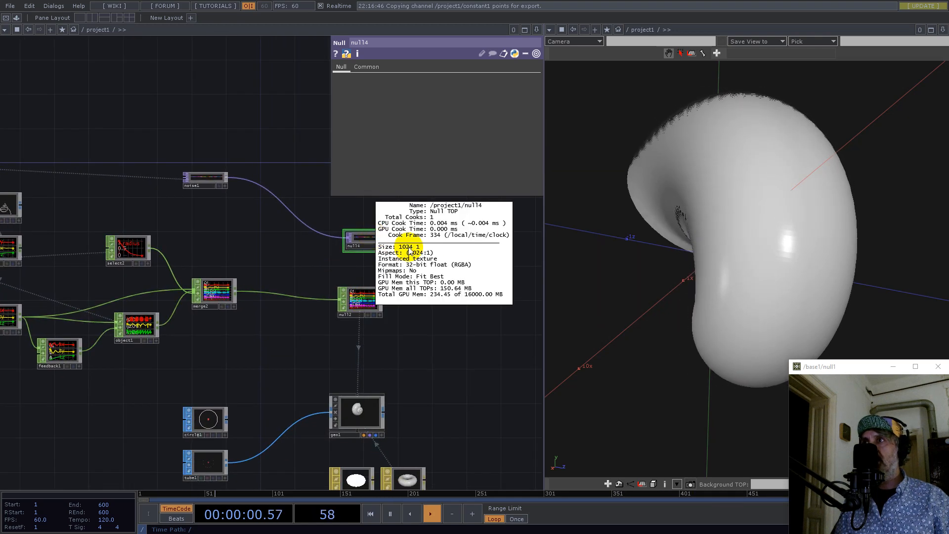
{"action": "left_click", "coordinate": [296, 271]}
- Color the instances of geo1 from null4 by setting it as Color OP and mapping R, G and B to r, g and b
{"action": "left_click", "coordinate": [368, 415]}
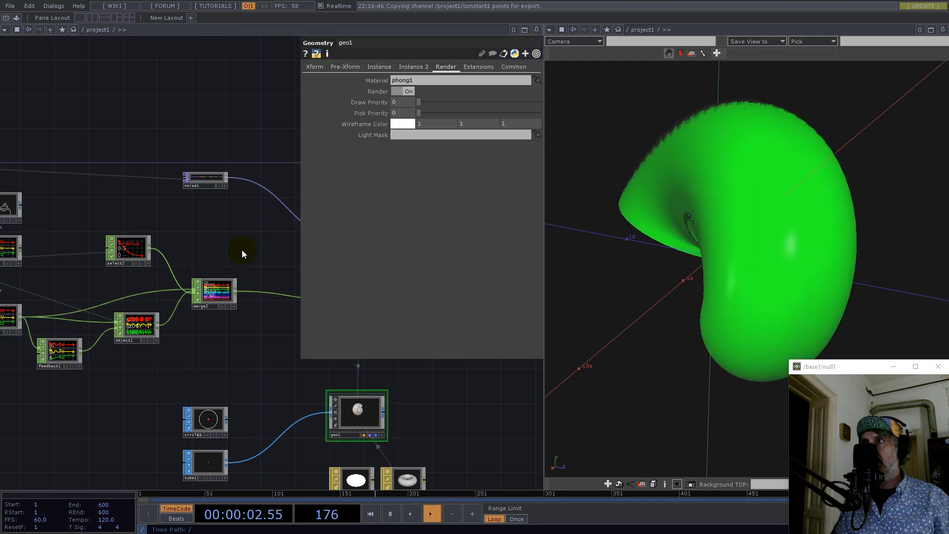
{"action": "left_click_drag", "start_coordinate": [242, 253], "coordinate": [85, 282]}
{"action": "left_click_drag", "start_coordinate": [420, 67], "coordinate": [426, 272]}
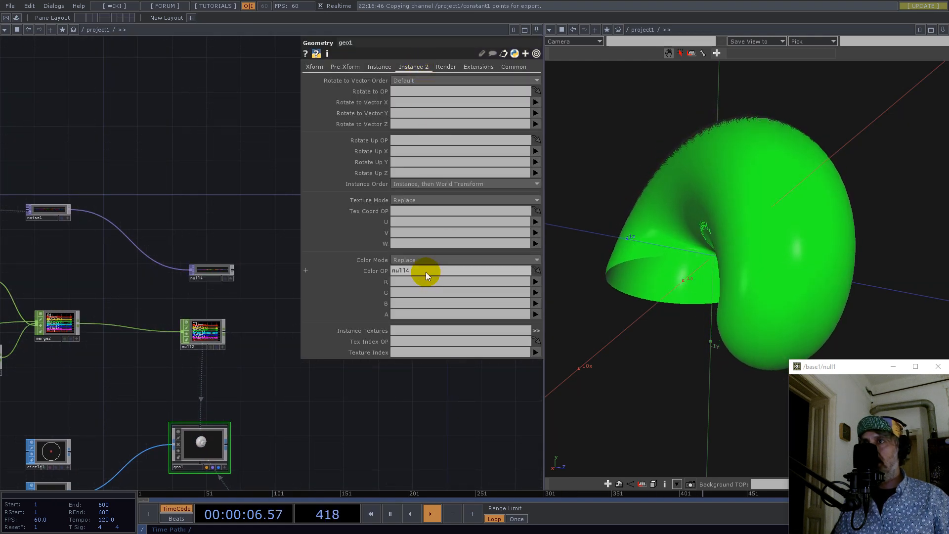
{"action": "left_click", "coordinate": [534, 281]}
{"action": "type", "text": "r"}
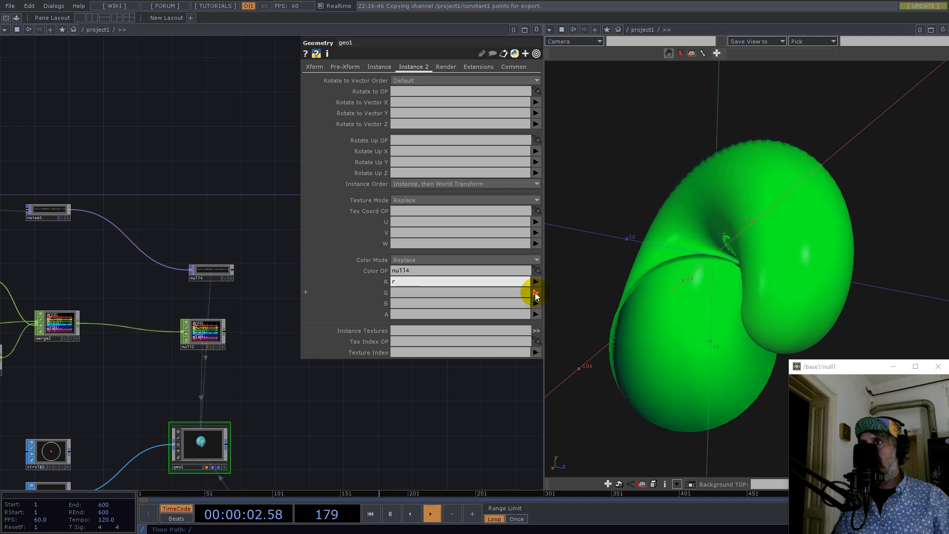
{"action": "left_click", "coordinate": [535, 292]}
{"action": "type", "text": "g"}
{"action": "left_click", "coordinate": [536, 303]}
{"action": "left_click", "coordinate": [536, 330]}
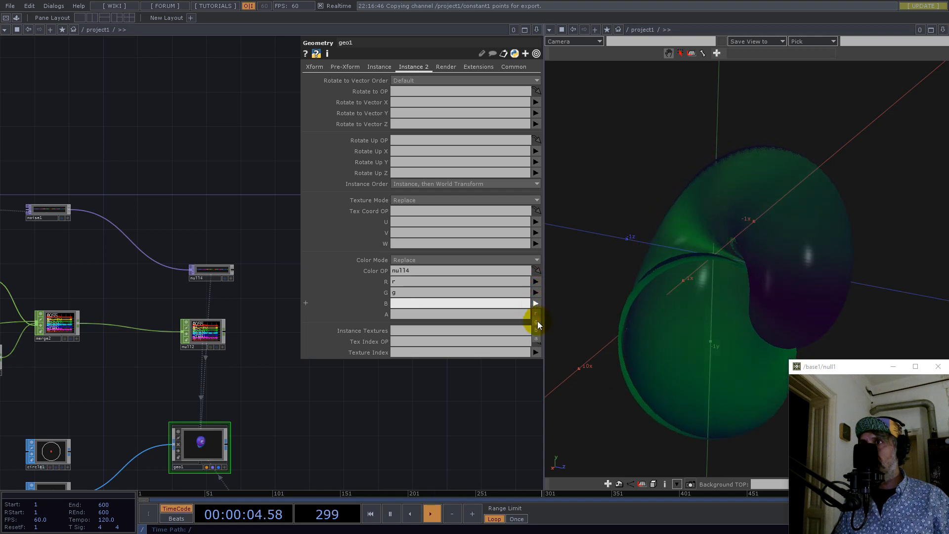
- Look over the colored shell and set noise1's Period to 0
{"action": "left_click", "coordinate": [241, 236]}
{"action": "left_click_drag", "start_coordinate": [649, 245], "coordinate": [866, 240]}
{"action": "left_click_drag", "start_coordinate": [685, 257], "coordinate": [738, 235]}
{"action": "left_click_drag", "start_coordinate": [81, 154], "coordinate": [131, 234]}
{"action": "scroll", "coordinate": [213, 223], "scroll_direction": "up", "scroll_amount": 5}
{"action": "left_click", "coordinate": [275, 264]}
{"action": "left_click_drag", "start_coordinate": [480, 100], "coordinate": [421, 103]}
- Inspect the color stripes on the shell up close and from several angles
{"action": "left_click_drag", "start_coordinate": [707, 163], "coordinate": [672, 229]}
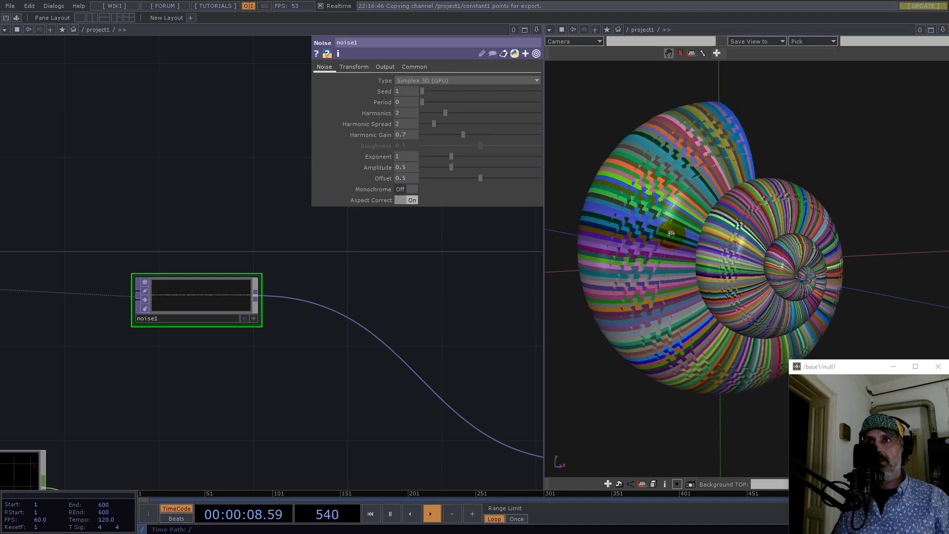
{"action": "scroll", "coordinate": [766, 229], "scroll_direction": "up", "scroll_amount": 4}
{"action": "mouse_move", "coordinate": [766, 229]}
{"action": "left_mouse_down"}
{"action": "mouse_move", "coordinate": [761, 173]}
{"action": "mouse_move", "coordinate": [677, 202]}
{"action": "mouse_move", "coordinate": [763, 226]}
{"action": "left_mouse_up"}
{"action": "scroll", "coordinate": [689, 245], "scroll_direction": "down", "scroll_amount": 4}
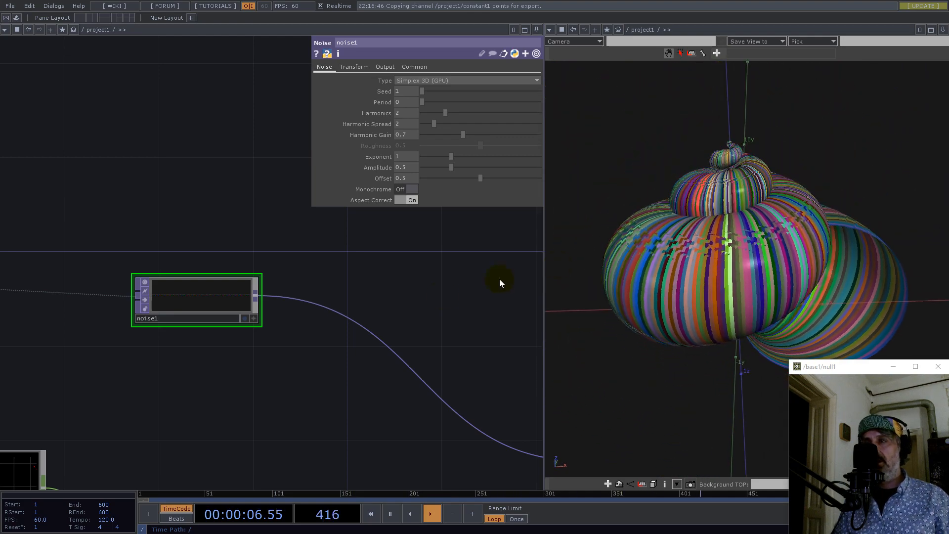
{"action": "scroll", "coordinate": [475, 302], "scroll_direction": "down", "scroll_amount": 4}
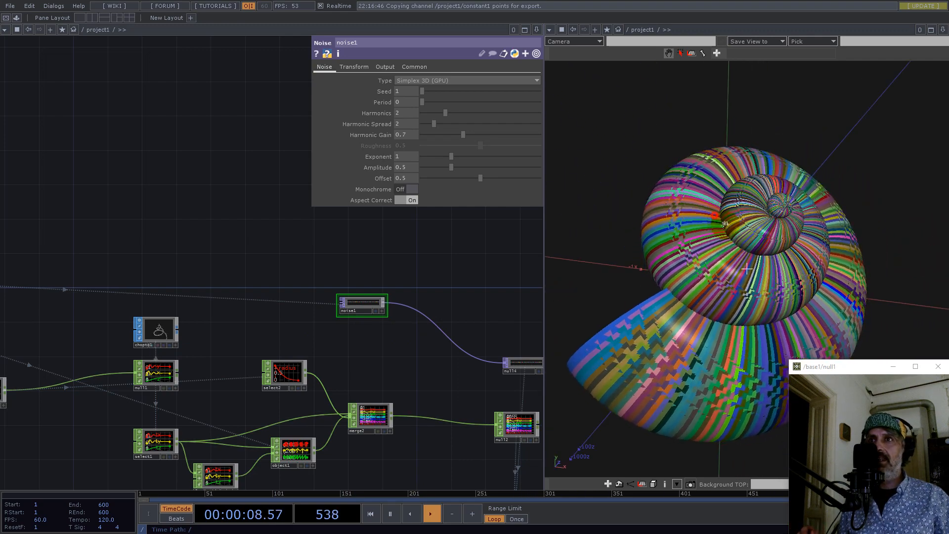
{"action": "left_click_drag", "start_coordinate": [717, 217], "coordinate": [769, 255]}
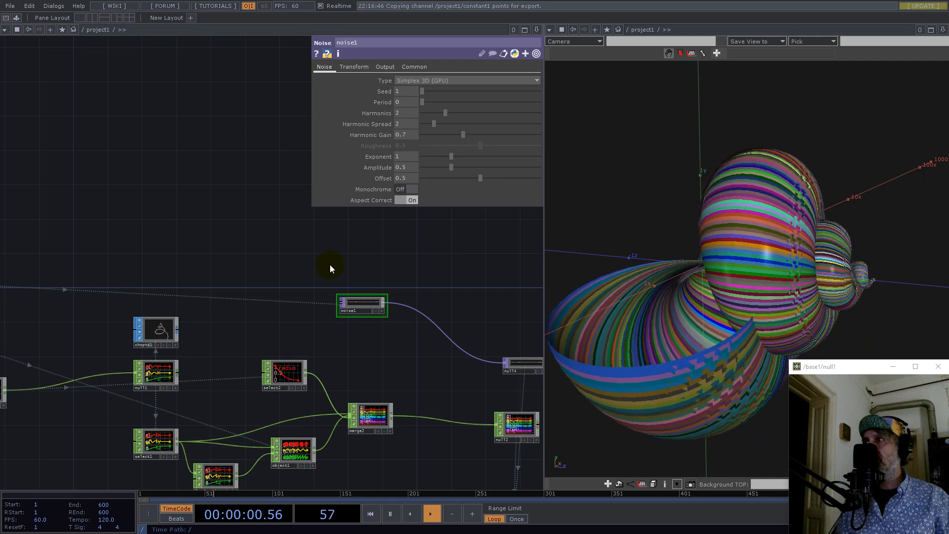
- Add a CHOP to TOP sourced from null1 and place it between null1 and noise1
{"action": "scroll", "coordinate": [327, 276], "scroll_direction": "down", "scroll_amount": 3}
{"action": "scroll", "coordinate": [277, 328], "scroll_direction": "up", "scroll_amount": 5}
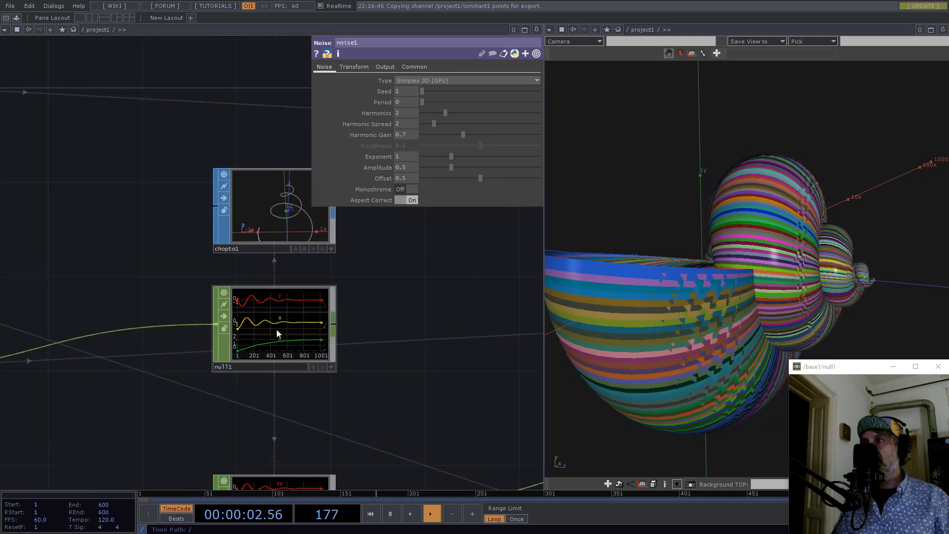
{"action": "scroll", "coordinate": [265, 331], "scroll_direction": "down", "scroll_amount": 2}
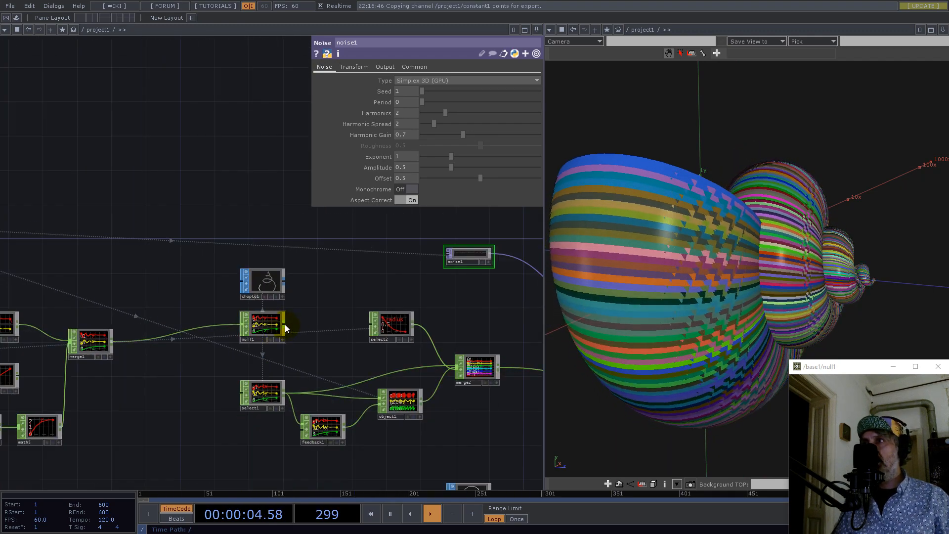
{"action": "key", "text": "Tab"}
{"action": "left_click", "coordinate": [156, 214]}
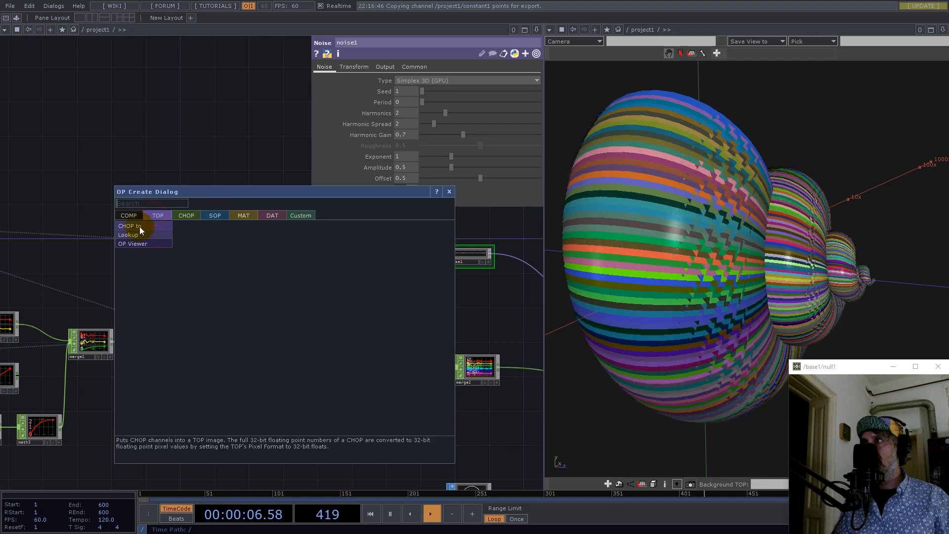
{"action": "left_click", "coordinate": [141, 225]}
{"action": "left_click", "coordinate": [341, 256]}
- Set the Data Format of chopto2 to RGB and connect its output to noise1's input
{"action": "scroll", "coordinate": [346, 256], "scroll_direction": "up", "scroll_amount": 5}
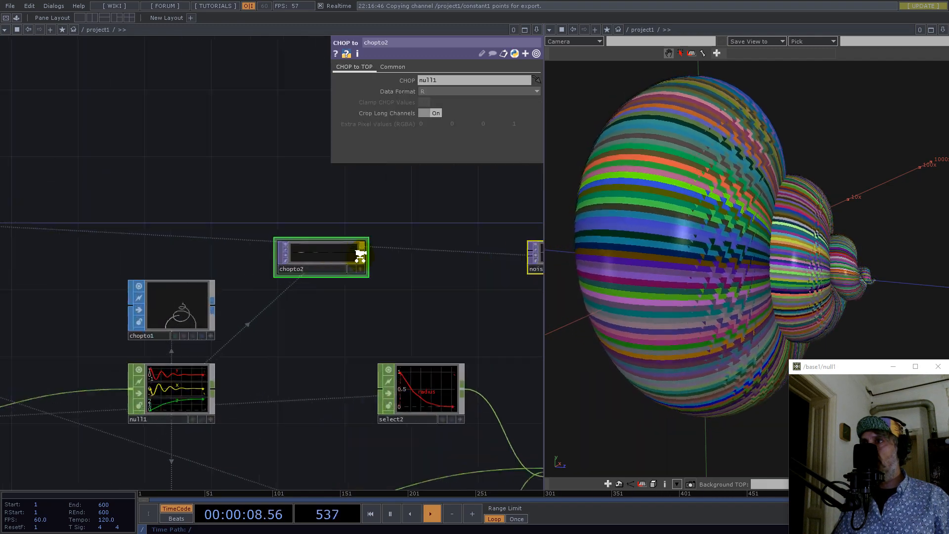
{"action": "left_click_drag", "start_coordinate": [392, 275], "coordinate": [439, 275]}
{"action": "left_click", "coordinate": [447, 93]}
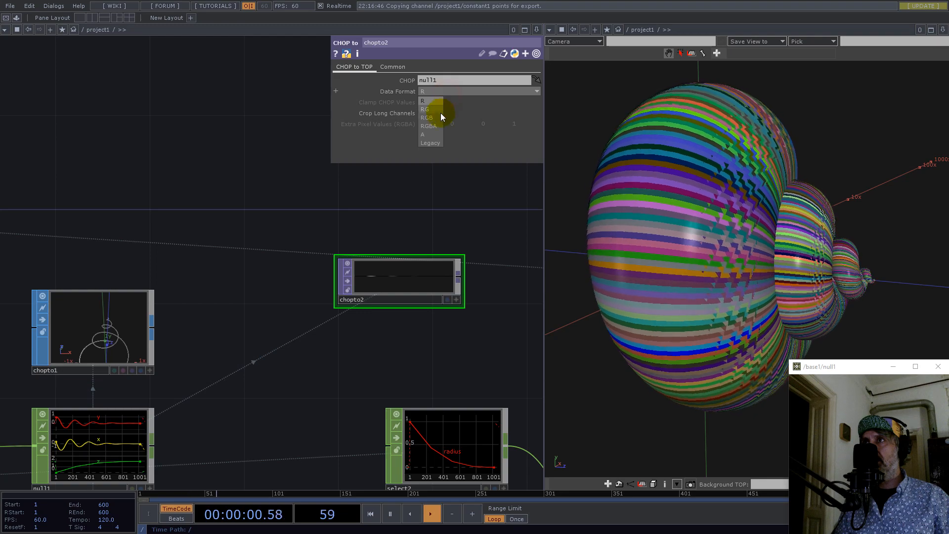
{"action": "left_click", "coordinate": [435, 117]}
{"action": "left_click_drag", "start_coordinate": [432, 228], "coordinate": [117, 228]}
{"action": "left_click_drag", "start_coordinate": [112, 275], "coordinate": [318, 299]}
{"action": "left_click", "coordinate": [184, 224]}
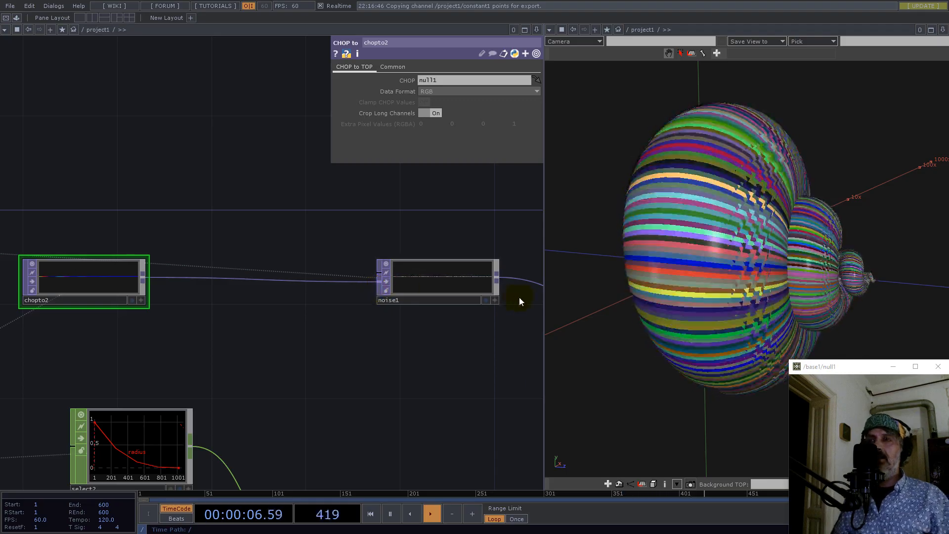
- Reposition noise1 beside chopto2, set its Period to 33, and view the shell from its spiral side
{"action": "left_click_drag", "start_coordinate": [438, 287], "coordinate": [341, 263]}
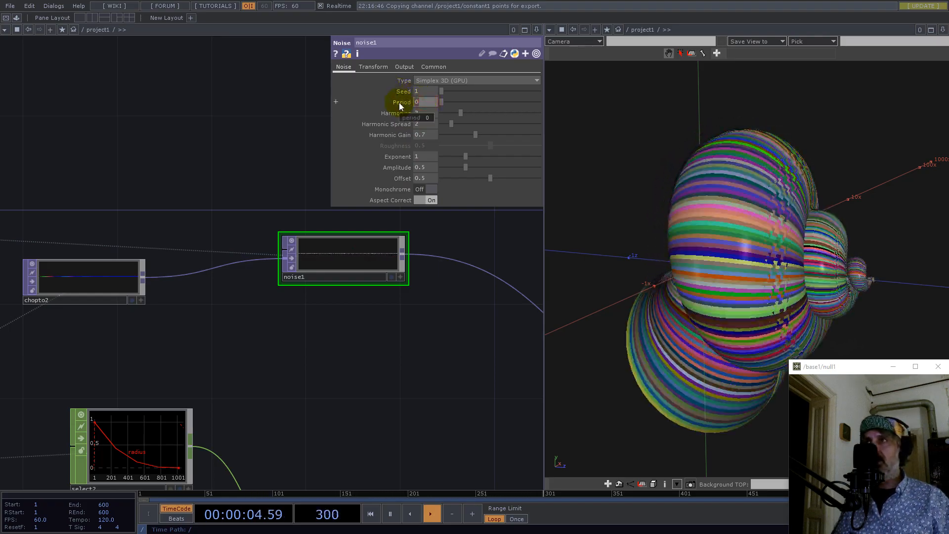
{"action": "left_click_drag", "start_coordinate": [401, 106], "coordinate": [442, 105]}
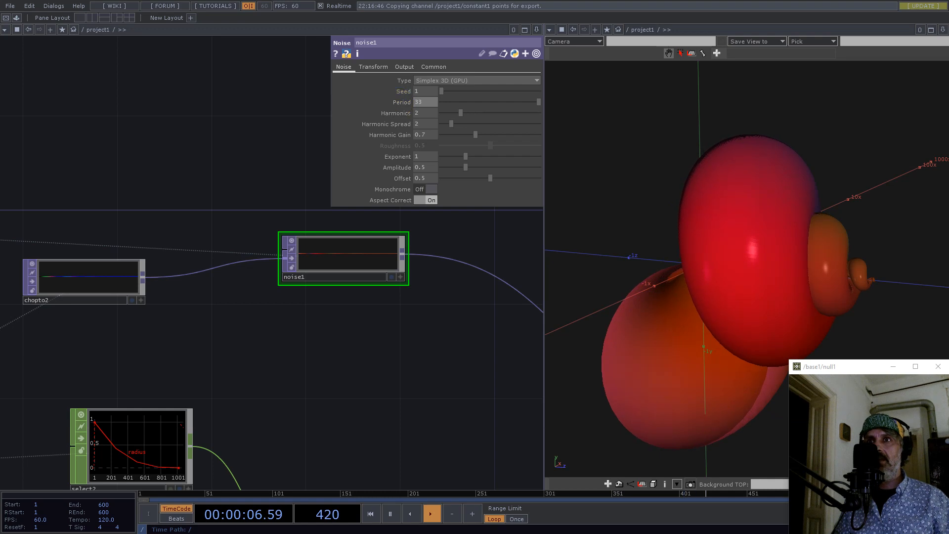
{"action": "left_click_drag", "start_coordinate": [603, 136], "coordinate": [750, 247]}
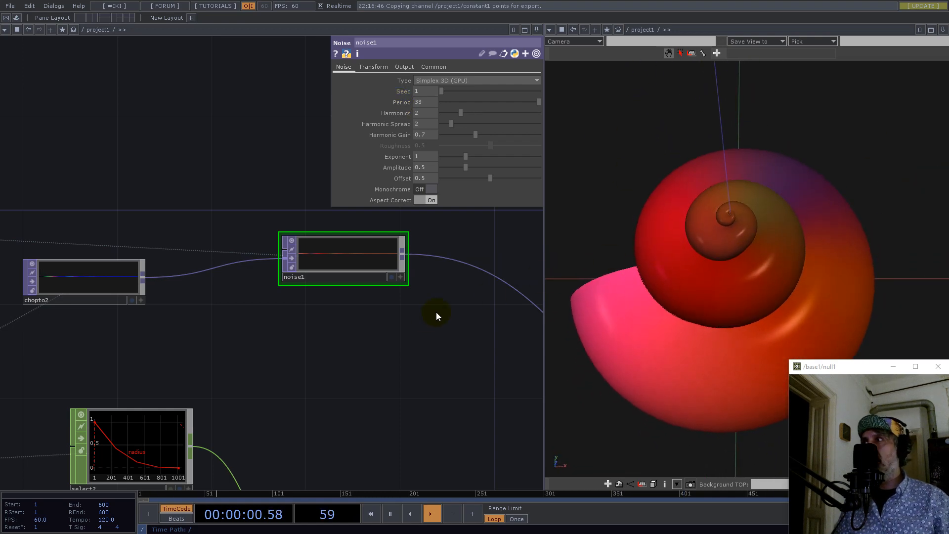
- Try a Period of 200 and a Seed of 458 on noise1
{"action": "scroll", "coordinate": [436, 313], "scroll_direction": "down", "scroll_amount": 5}
{"action": "type", "text": "200"}
{"action": "key", "text": "Return"}
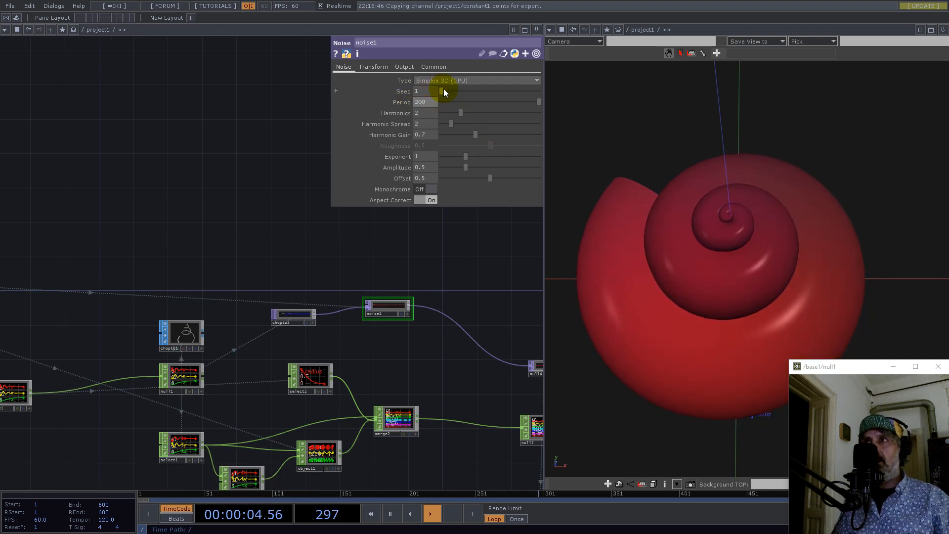
{"action": "left_click_drag", "start_coordinate": [443, 90], "coordinate": [447, 90]}
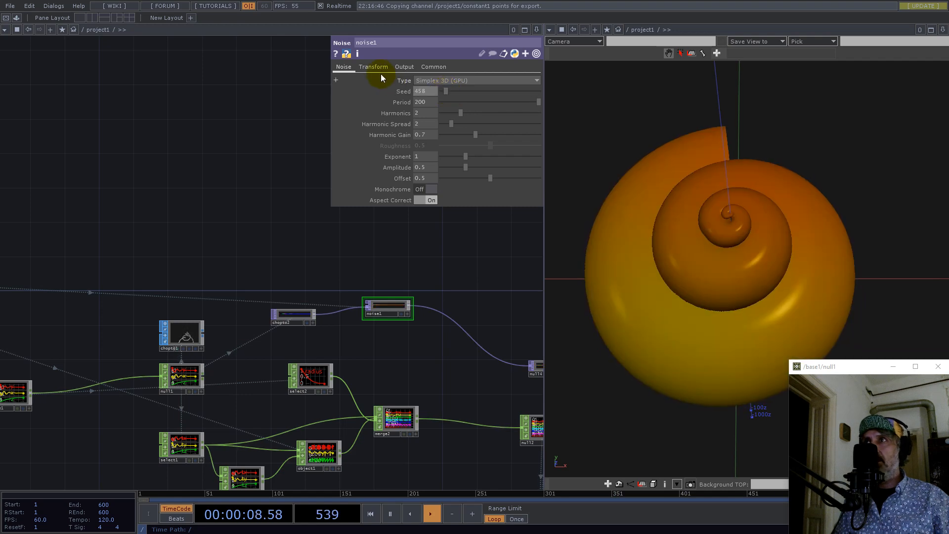
- Set noise1's transform Scale to 0.2 on all three axes
{"action": "left_click", "coordinate": [375, 68]}
{"action": "type", "text": "0.2"}
{"action": "key", "text": "Tab"}
{"action": "type", "text": "0.2"}
{"action": "key", "text": "Tab"}
{"action": "type", "text": "0.2"}
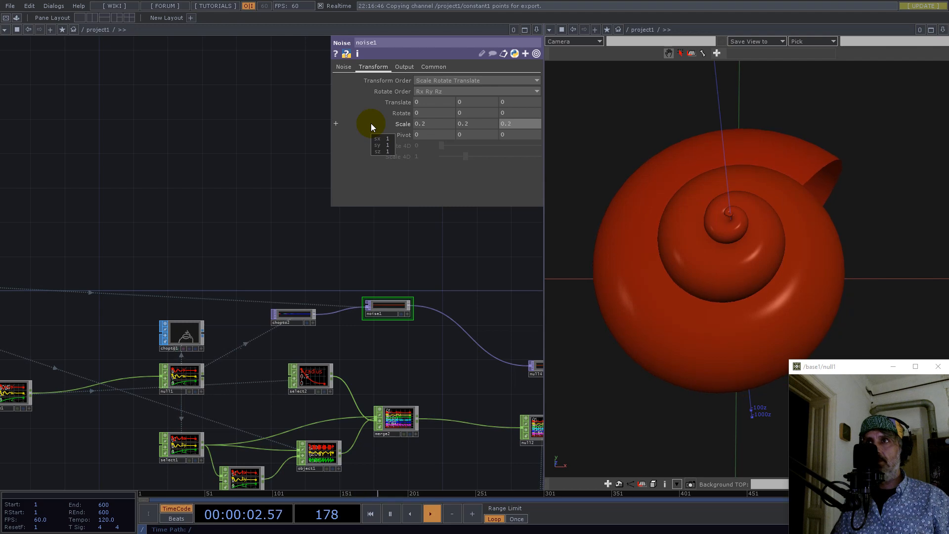
- Set noise1's Seed to 1 and its Period to 33
{"action": "left_click", "coordinate": [344, 67]}
{"action": "left_click_drag", "start_coordinate": [514, 103], "coordinate": [583, 116]}
{"action": "left_click_drag", "start_coordinate": [446, 92], "coordinate": [361, 99]}
{"action": "type", "text": "33"}
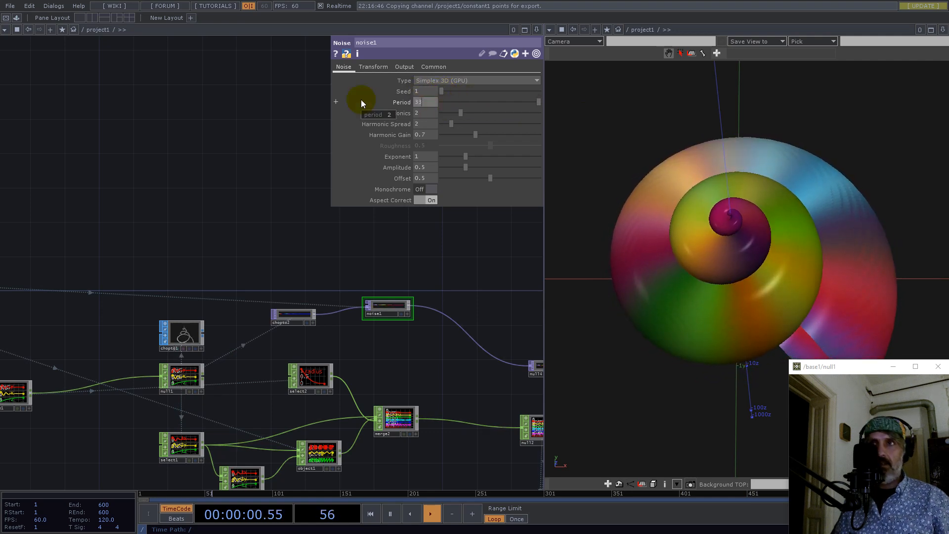
{"action": "key", "text": "Return"}
- Insert a Level TOP on the wire between noise1 and null4
{"action": "left_click_drag", "start_coordinate": [720, 233], "coordinate": [603, 298]}
{"action": "left_click_drag", "start_coordinate": [416, 260], "coordinate": [197, 228]}
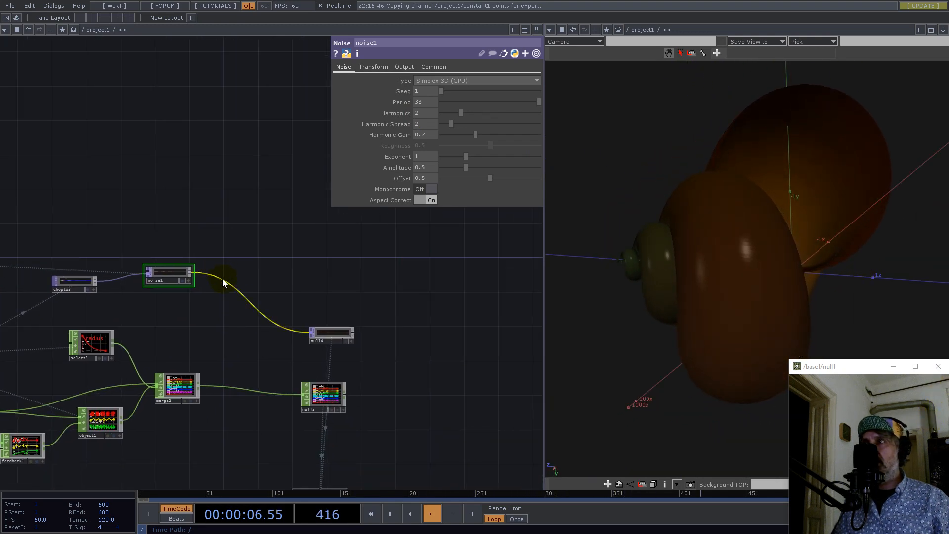
{"action": "right_click", "coordinate": [223, 279]}
{"action": "left_click", "coordinate": [230, 278]}
{"action": "type", "text": "le"}
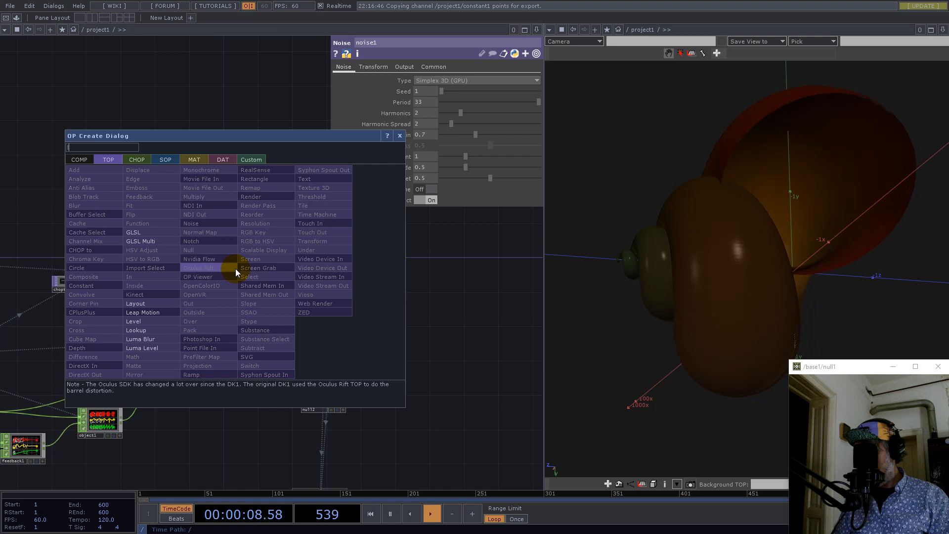
{"action": "left_click", "coordinate": [144, 322]}
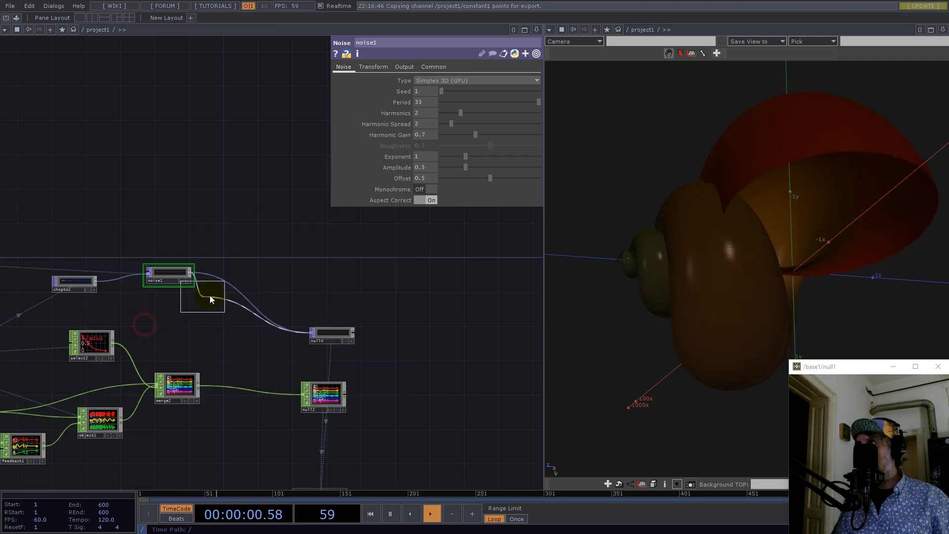
{"action": "left_click", "coordinate": [243, 282]}
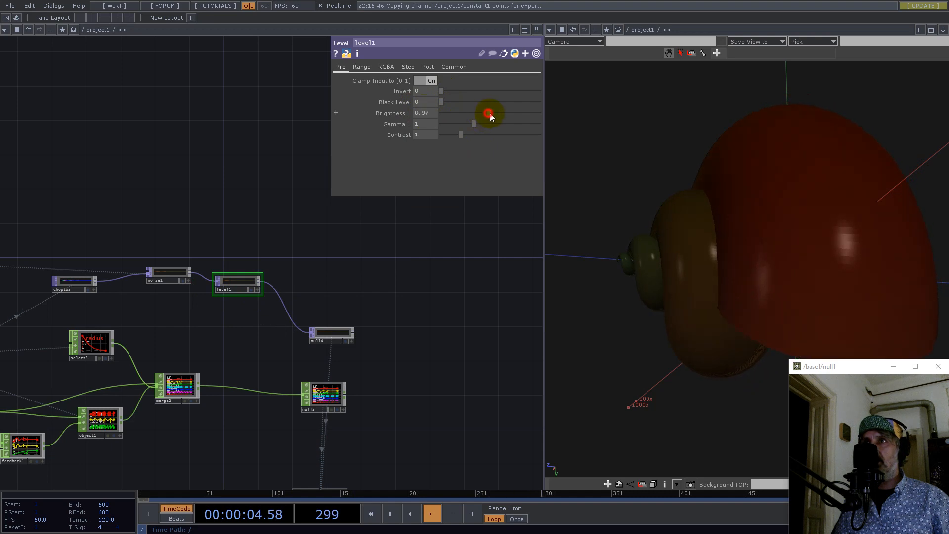
- Set level1's Brightness 1 to 1.25 and check the shell's colors from its spiral side
{"action": "left_click_drag", "start_coordinate": [498, 113], "coordinate": [501, 112]}
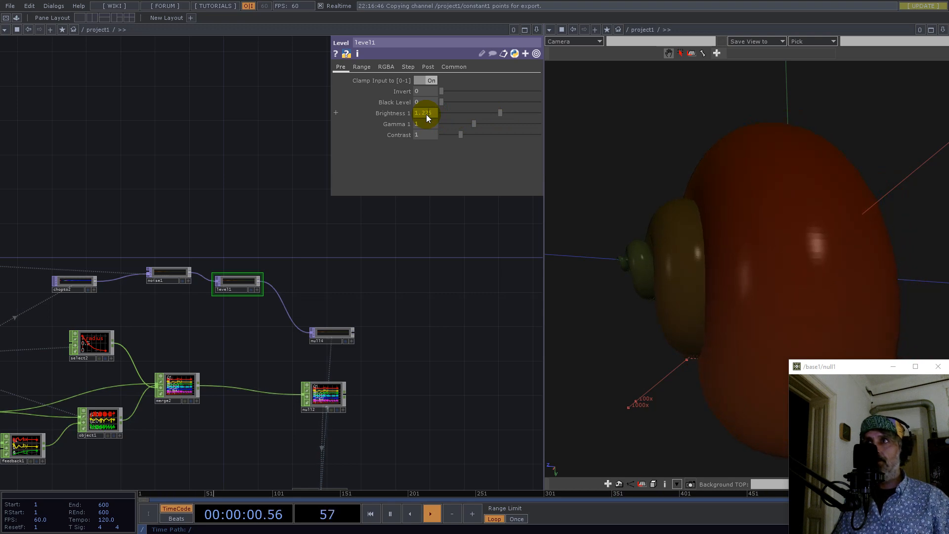
{"action": "key", "text": "Return"}
{"action": "left_click_drag", "start_coordinate": [694, 226], "coordinate": [768, 290]}
- Raise the cycles value of constant1 to 8.2 and view the shell from several angles
{"action": "scroll", "coordinate": [447, 290], "scroll_direction": "down", "scroll_amount": 6}
{"action": "scroll", "coordinate": [222, 301], "scroll_direction": "up", "scroll_amount": 8}
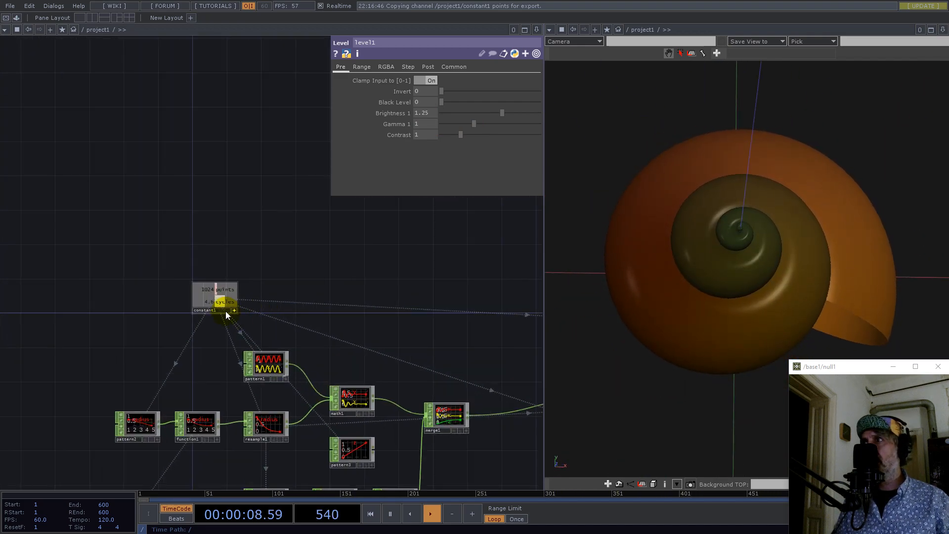
{"action": "left_click", "coordinate": [222, 312]}
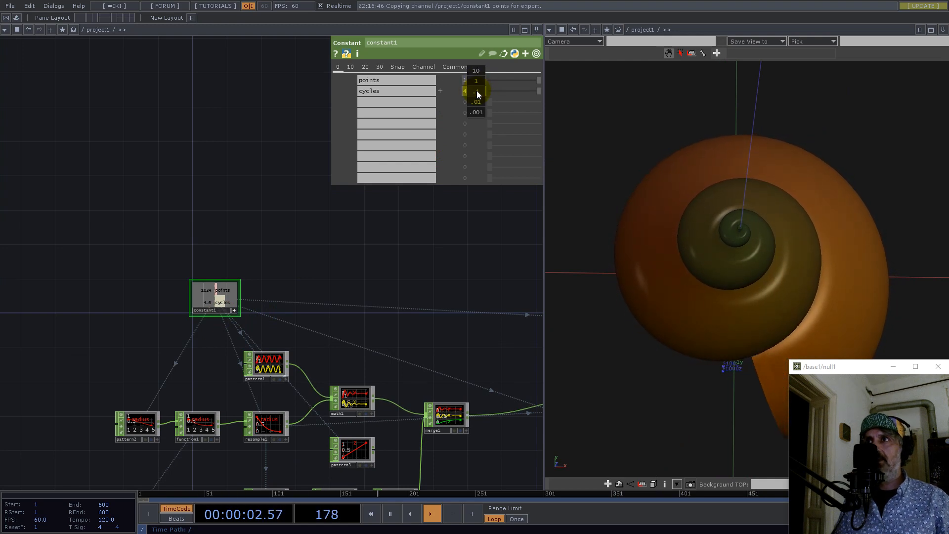
{"action": "mouse_move", "coordinate": [476, 90]}
{"action": "middle_mouse_down"}
{"action": "mouse_move", "coordinate": [658, 90]}
{"action": "mouse_move", "coordinate": [467, 77]}
{"action": "middle_mouse_up"}
{"action": "left_click_drag", "start_coordinate": [739, 278], "coordinate": [791, 214]}
{"action": "scroll", "coordinate": [791, 214], "scroll_direction": "down", "scroll_amount": 5}
{"action": "left_click_drag", "start_coordinate": [692, 286], "coordinate": [836, 377]}
{"action": "scroll", "coordinate": [900, 298], "scroll_direction": "up", "scroll_amount": 5}
{"action": "left_click_drag", "start_coordinate": [875, 283], "coordinate": [715, 278]}
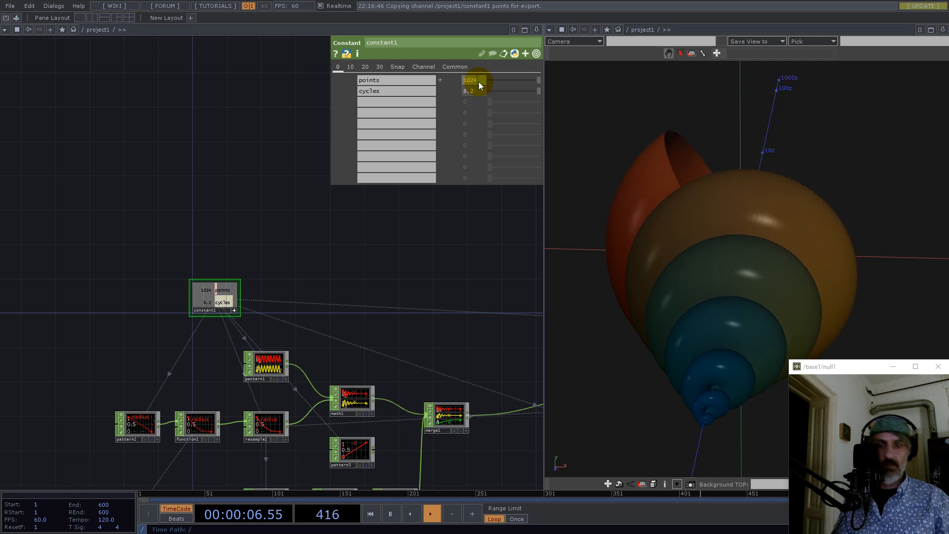
- Try multiplying constant1's points value of 1024 by 3 and check the shell's smoothness
{"action": "type", "text": "3"}
{"action": "key", "text": "Return"}
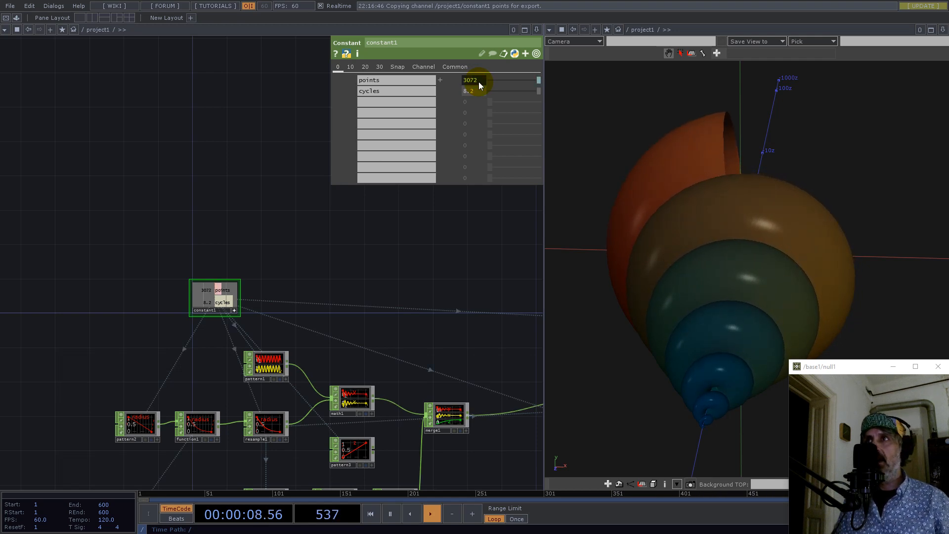
{"action": "left_click_drag", "start_coordinate": [723, 247], "coordinate": [854, 238]}
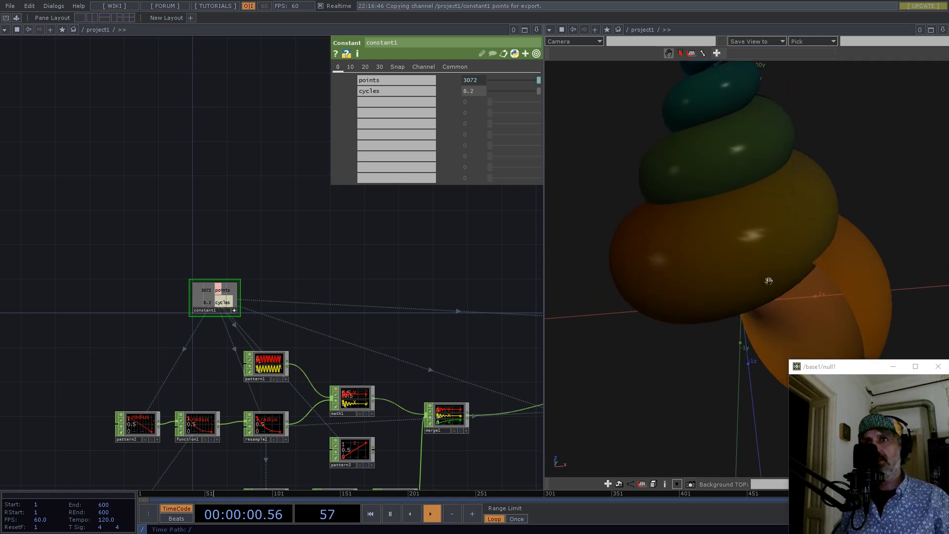
{"action": "scroll", "coordinate": [414, 340], "scroll_direction": "down", "scroll_amount": 5}
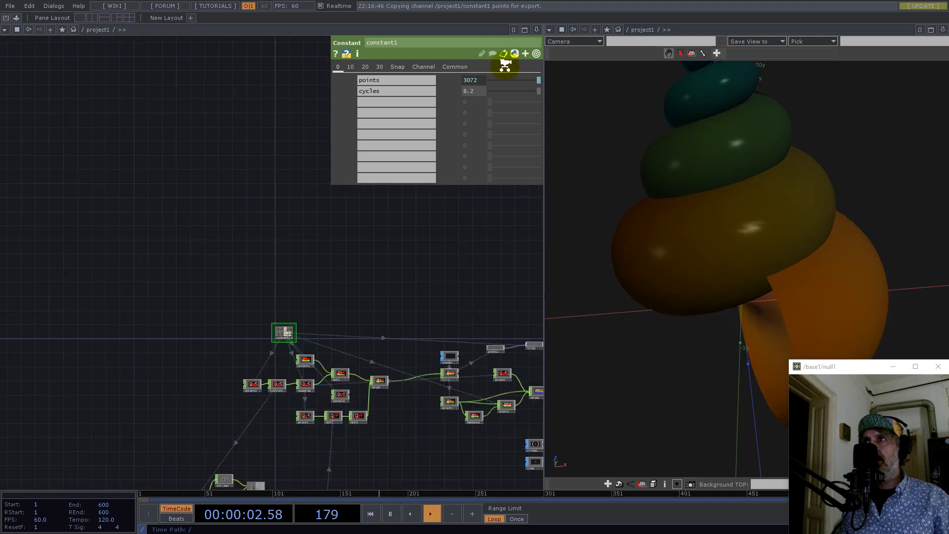
- Change the multiplier in constant1's points expression so that it reads 1024*2
{"action": "left_click", "coordinate": [481, 80]}
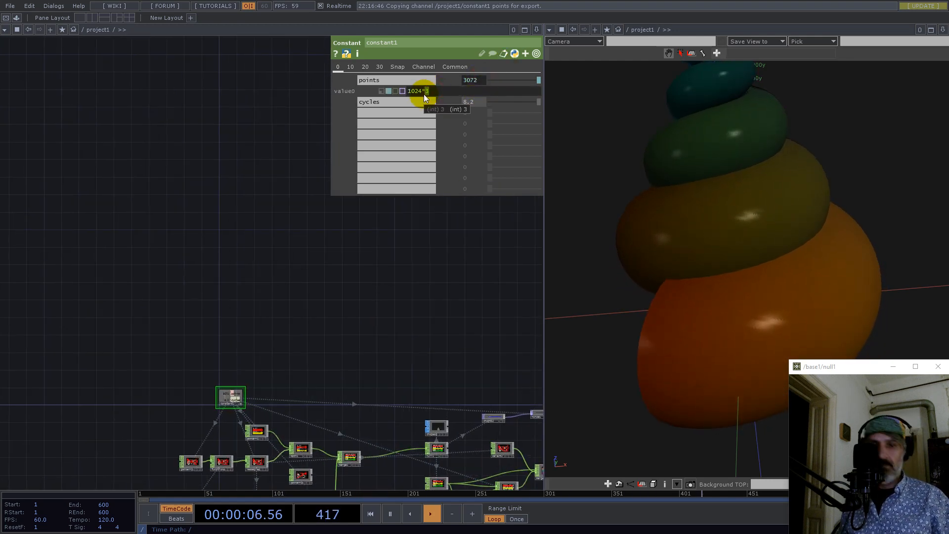
{"action": "type", "text": "2"}
{"action": "key", "text": "Return"}
- Add a Torus SOP to the network below tube1
{"action": "left_click_drag", "start_coordinate": [433, 318], "coordinate": [46, 138]}
{"action": "scroll", "coordinate": [226, 354], "scroll_direction": "down", "scroll_amount": 5}
{"action": "scroll", "coordinate": [239, 416], "scroll_direction": "up", "scroll_amount": 10}
{"action": "mouse_move", "coordinate": [91, 317]}
{"action": "left_mouse_down"}
{"action": "mouse_move", "coordinate": [349, 332]}
{"action": "mouse_move", "coordinate": [292, 322]}
{"action": "left_mouse_up"}
{"action": "scroll", "coordinate": [284, 238], "scroll_direction": "up", "scroll_amount": 5}
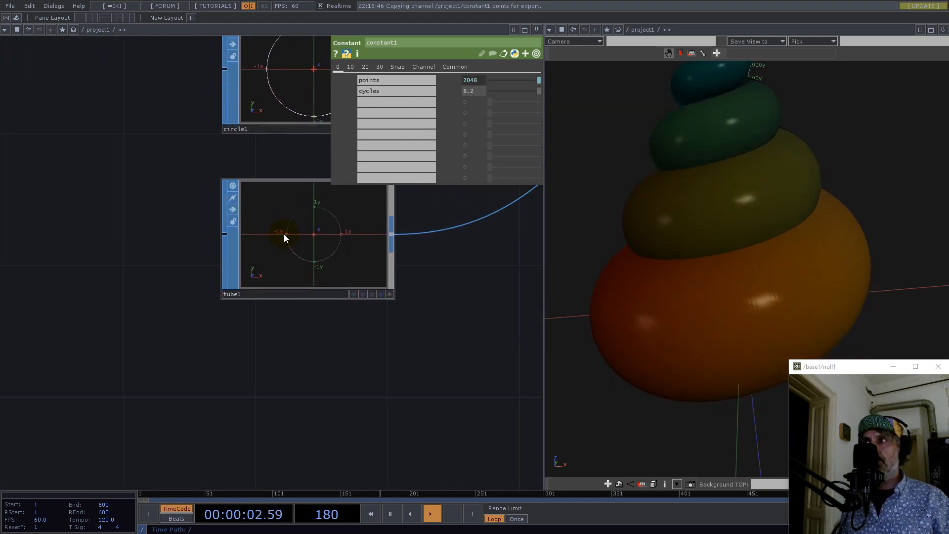
{"action": "double_click", "coordinate": [304, 394]}
{"action": "type", "text": "t"}
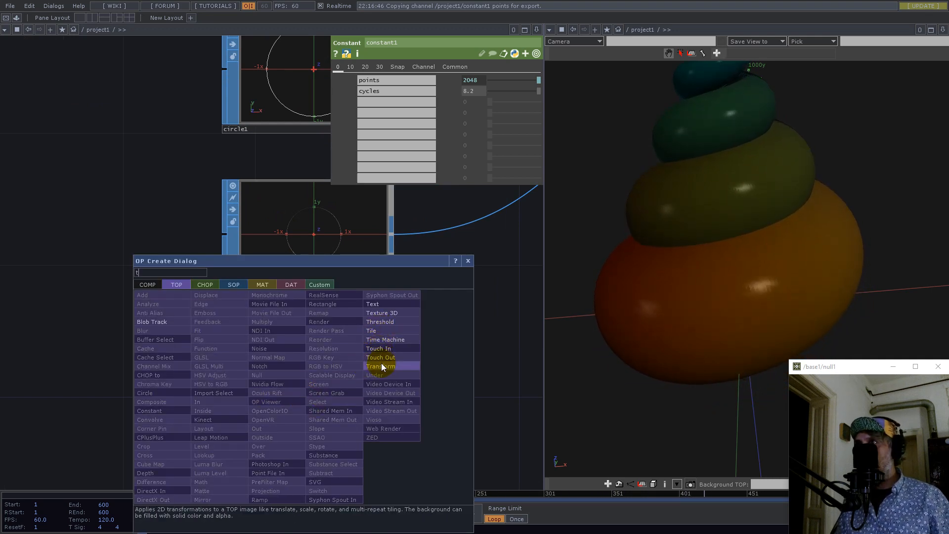
{"action": "left_click", "coordinate": [233, 286]}
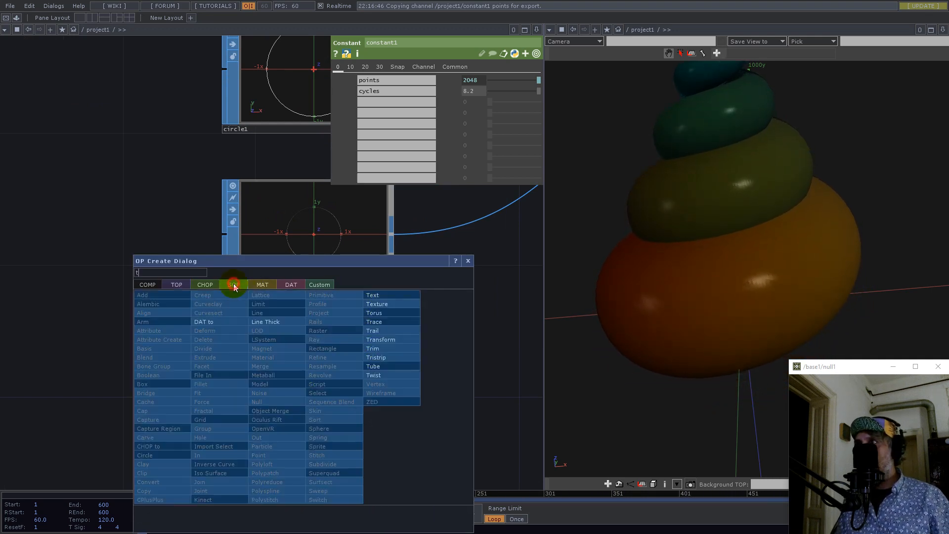
{"action": "left_click", "coordinate": [384, 311]}
{"action": "left_click", "coordinate": [312, 391]}
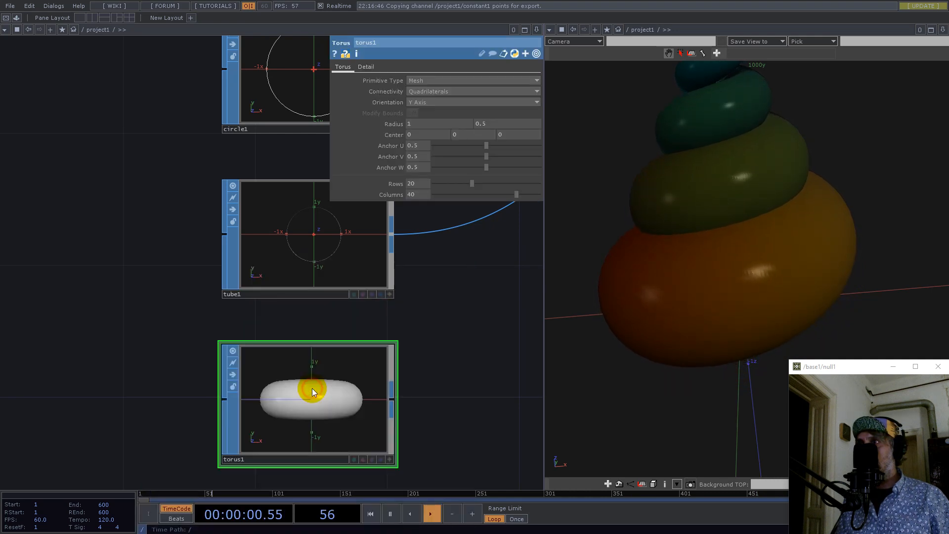
- Set the Orientation of torus1 to Z Axis
{"action": "left_click_drag", "start_coordinate": [462, 364], "coordinate": [369, 342]}
{"action": "left_click", "coordinate": [423, 103]}
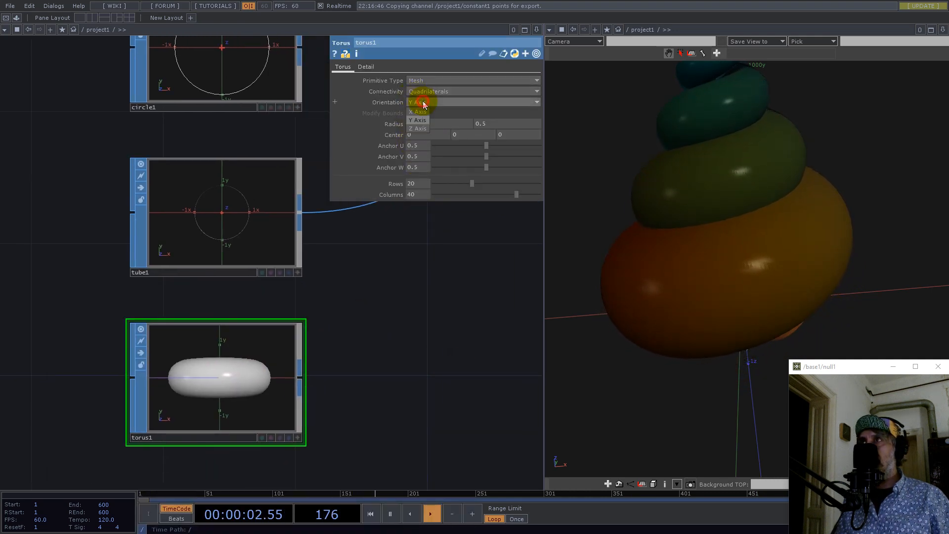
{"action": "left_click", "coordinate": [420, 129]}
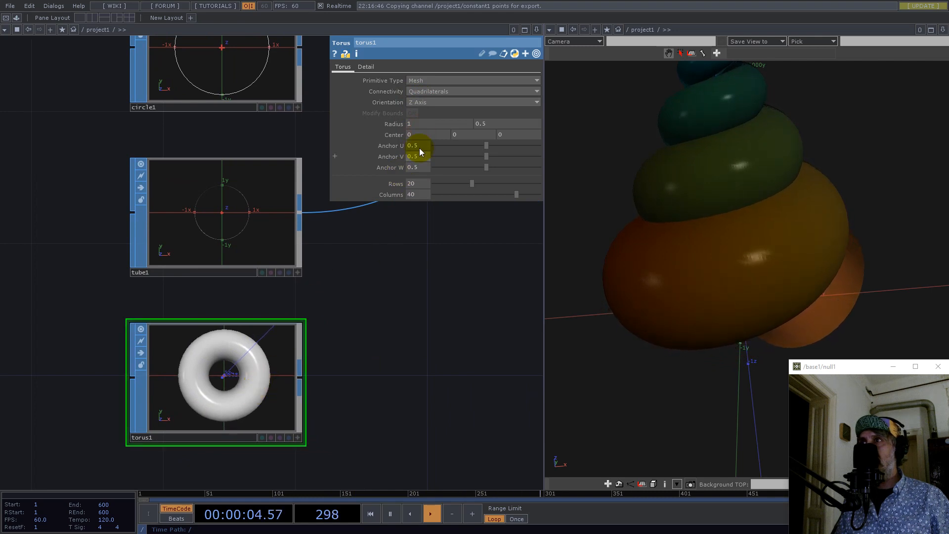
- Set the two Radius values of torus1 to 0.9 and 0.1
{"action": "left_click", "coordinate": [487, 123]}
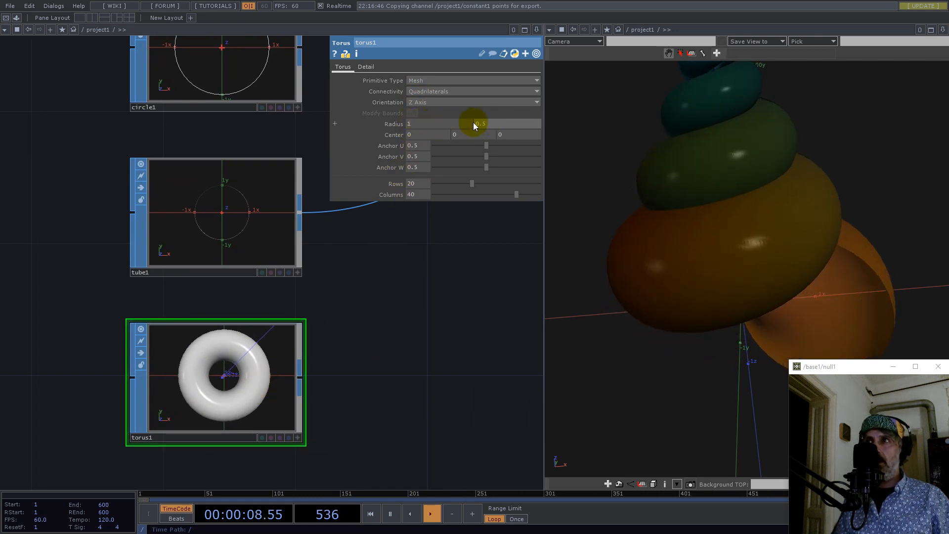
{"action": "type", "text": "0."}
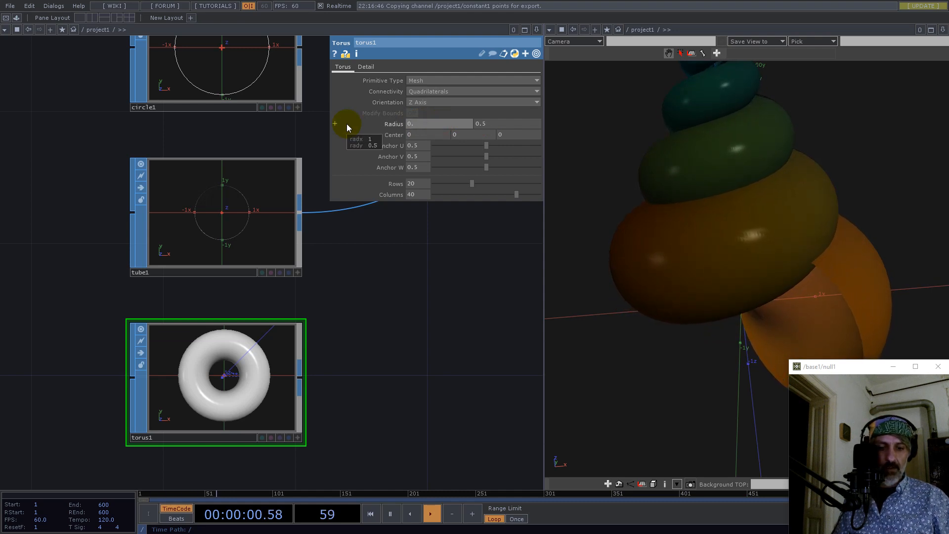
{"action": "type", "text": "9"}
{"action": "left_click", "coordinate": [483, 124]}
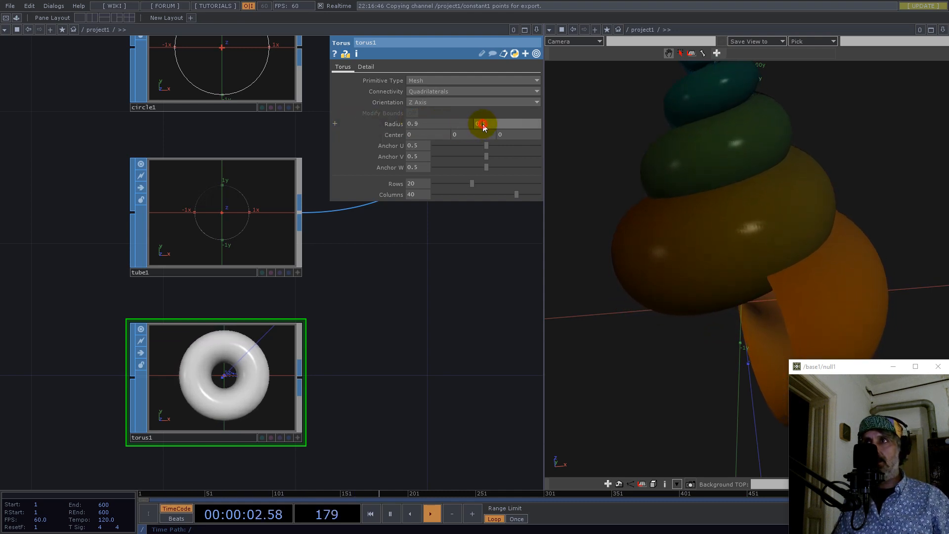
{"action": "type", "text": "0.1"}
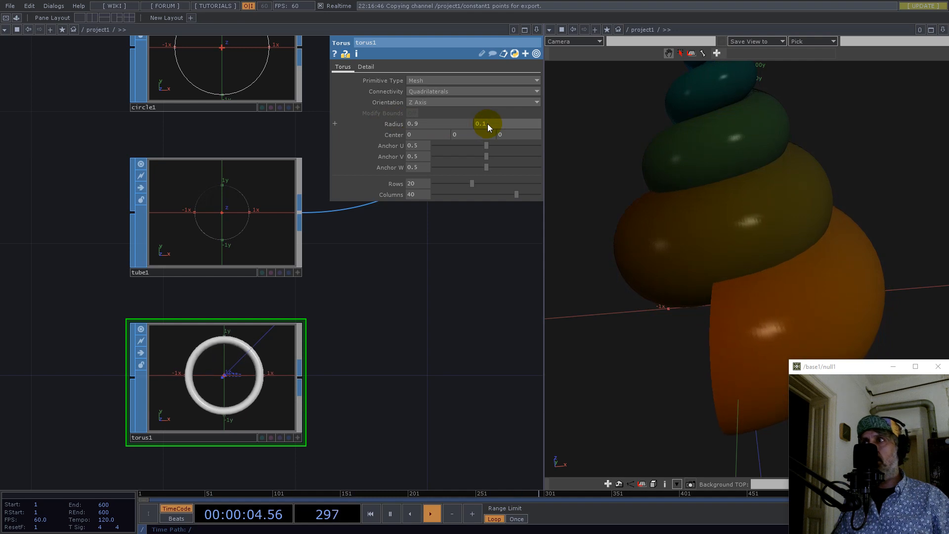
{"action": "key", "text": "Return"}
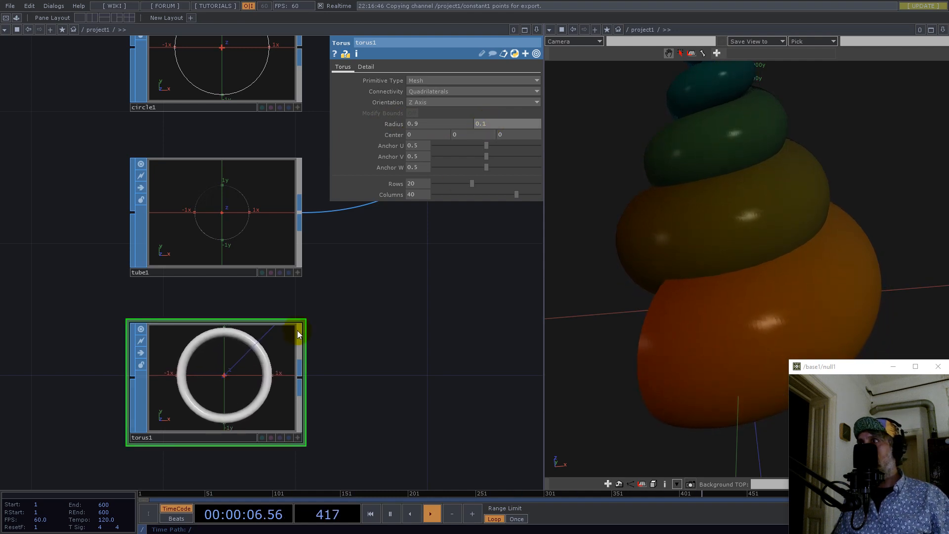
- Connect torus1 to geo1's input in place of tube1
{"action": "scroll", "coordinate": [312, 361], "scroll_direction": "down", "scroll_amount": 5}
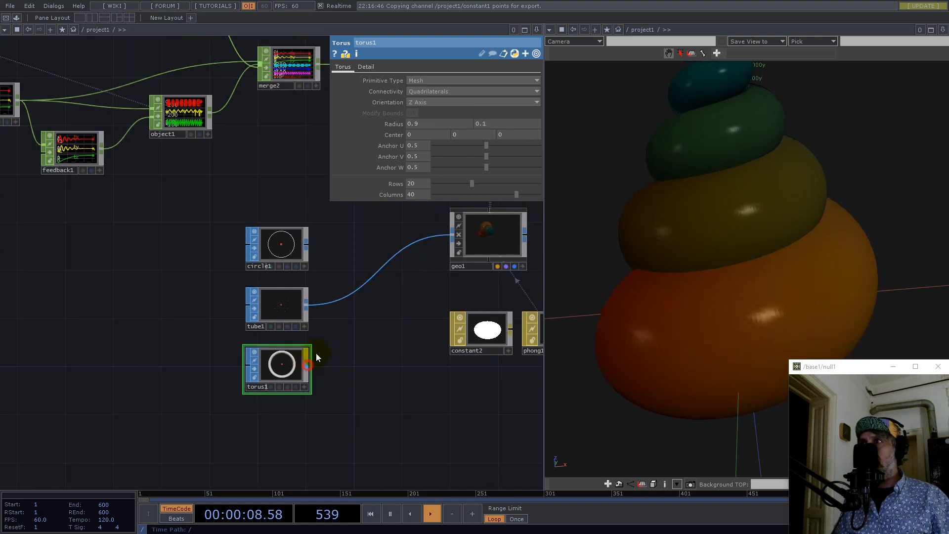
{"action": "left_click_drag", "start_coordinate": [344, 300], "coordinate": [345, 298]}
- Examine the torus-based shell's surface, rounded opening and spiral tip up close and from several angles
{"action": "left_click_drag", "start_coordinate": [797, 204], "coordinate": [871, 297]}
{"action": "scroll", "coordinate": [826, 231], "scroll_direction": "up", "scroll_amount": 5}
{"action": "left_click_drag", "start_coordinate": [815, 234], "coordinate": [737, 254]}
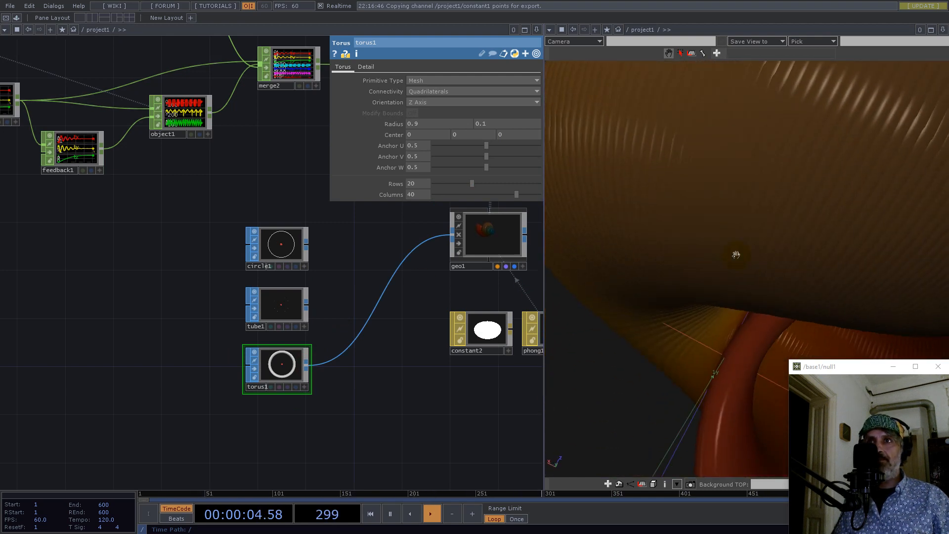
{"action": "scroll", "coordinate": [661, 257], "scroll_direction": "down", "scroll_amount": 5}
{"action": "left_click_drag", "start_coordinate": [856, 272], "coordinate": [652, 236]}
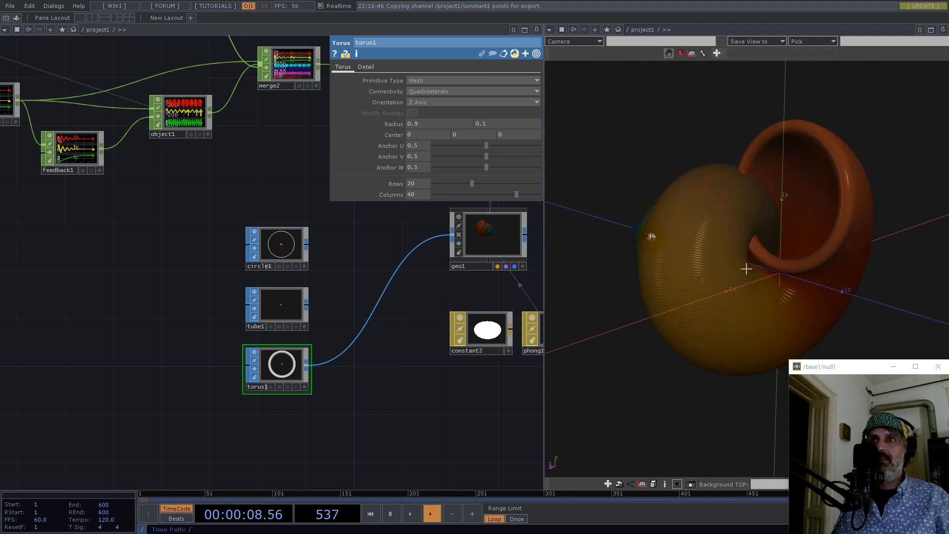
{"action": "left_click_drag", "start_coordinate": [771, 188], "coordinate": [893, 186]}
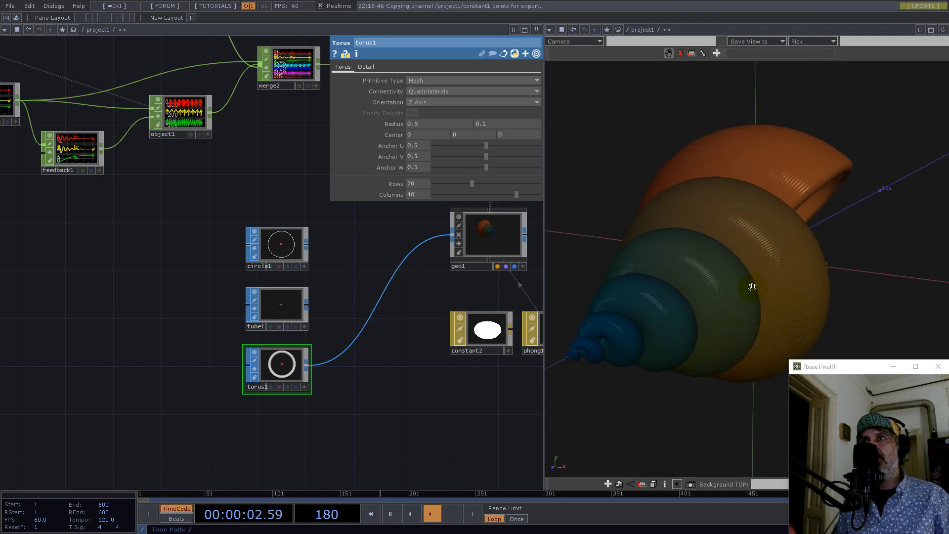
{"action": "scroll", "coordinate": [799, 272], "scroll_direction": "up", "scroll_amount": 5}
{"action": "left_click_drag", "start_coordinate": [783, 278], "coordinate": [882, 133]}
{"action": "scroll", "coordinate": [733, 227], "scroll_direction": "down", "scroll_amount": 5}
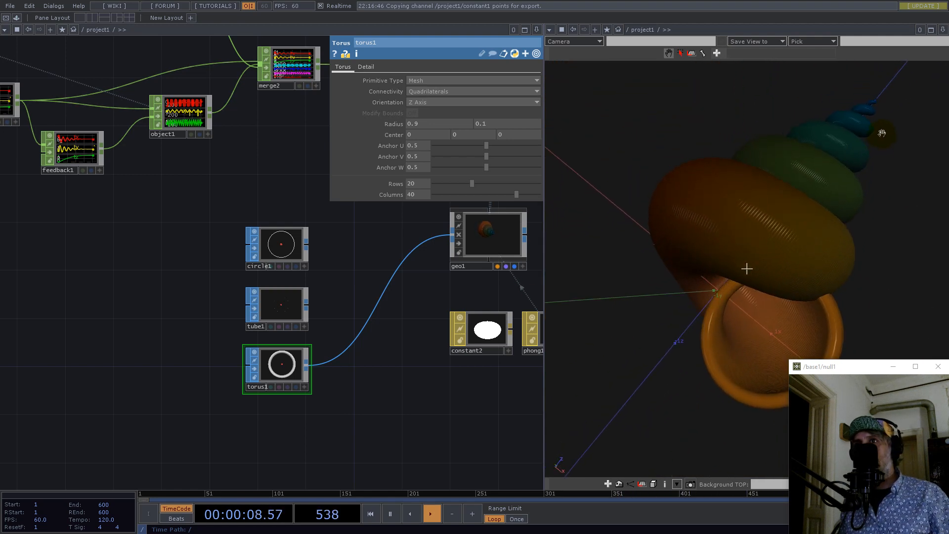
{"action": "left_click_drag", "start_coordinate": [772, 245], "coordinate": [761, 277]}
- Set geo1's instance Rotate X channel to rz
{"action": "left_click_drag", "start_coordinate": [411, 390], "coordinate": [89, 409]}
{"action": "left_click_drag", "start_coordinate": [248, 244], "coordinate": [315, 293]}
{"action": "left_click_drag", "start_coordinate": [752, 252], "coordinate": [947, 276]}
{"action": "left_click", "coordinate": [256, 306]}
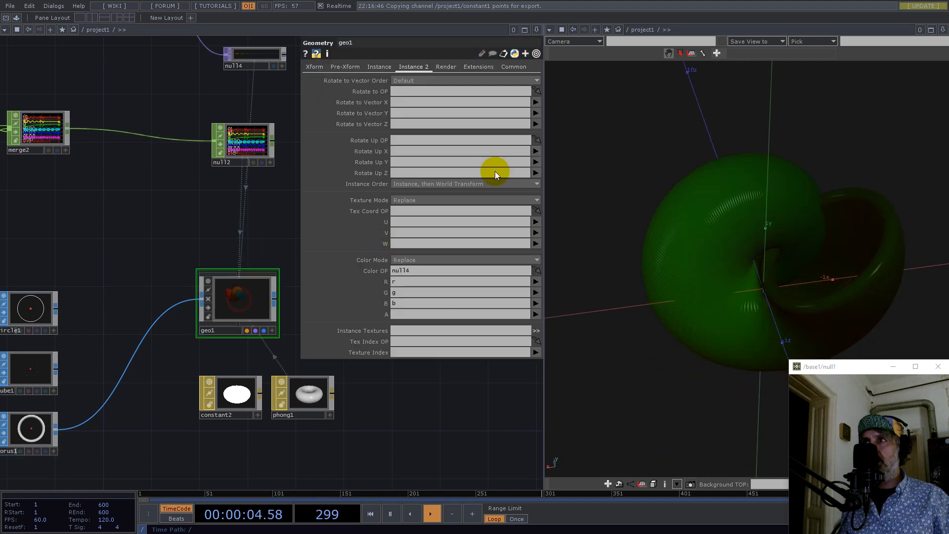
{"action": "left_click", "coordinate": [384, 69]}
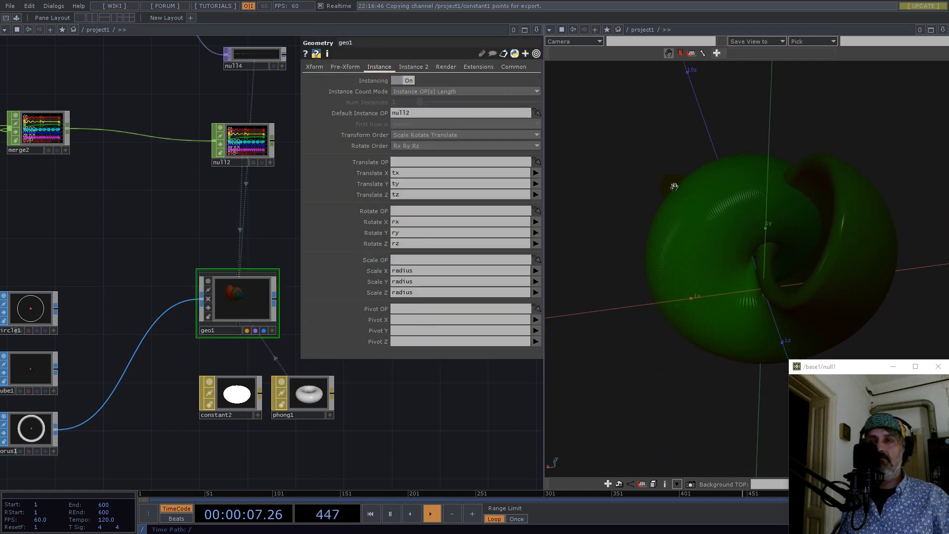
{"action": "left_click", "coordinate": [403, 222]}
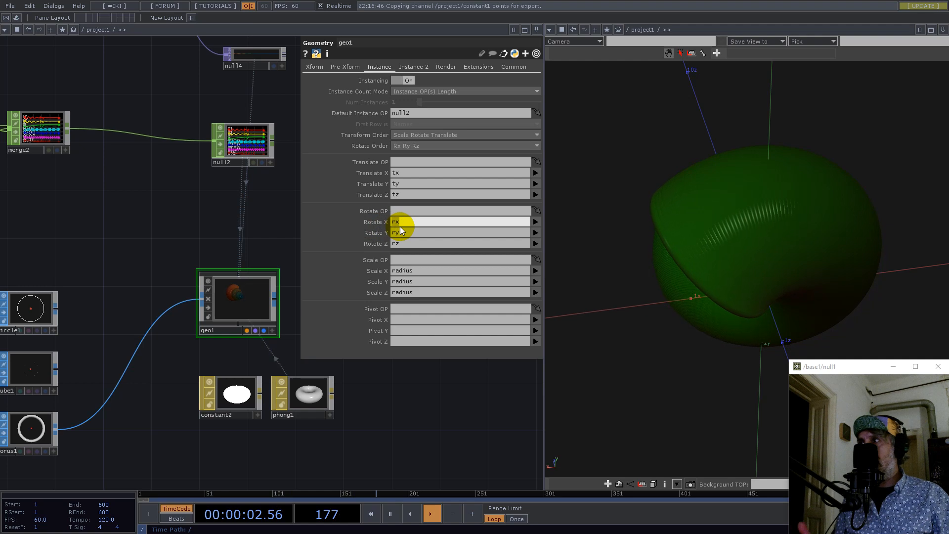
{"action": "left_click", "coordinate": [397, 224]}
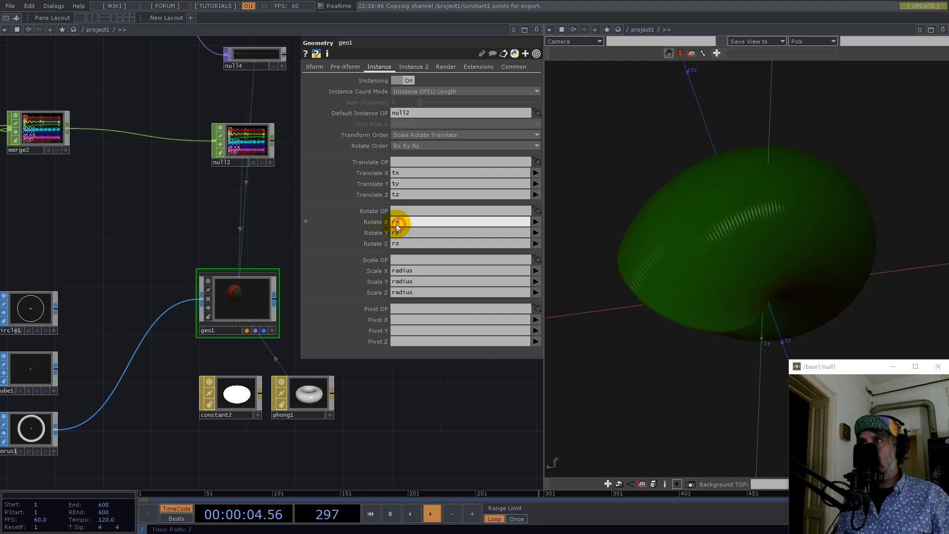
{"action": "type", "text": "z"}
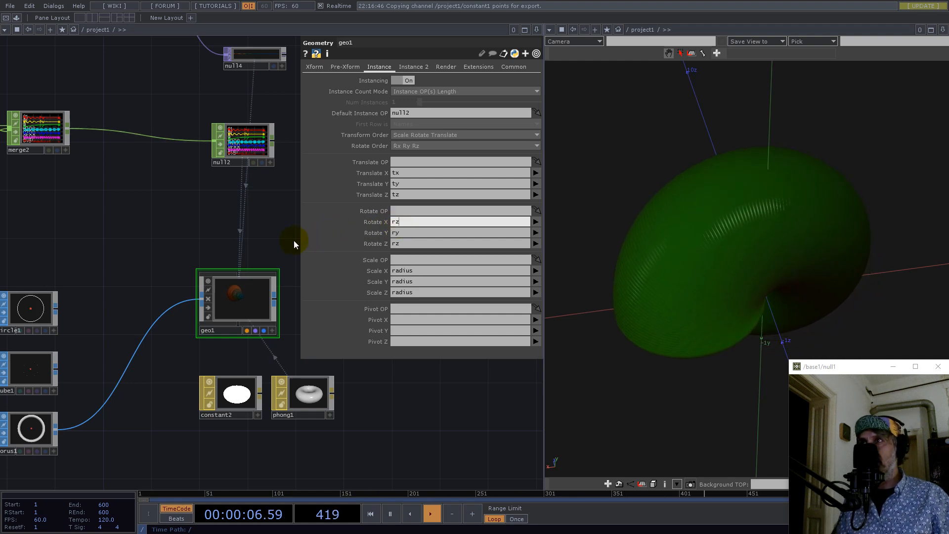
{"action": "left_click", "coordinate": [275, 239]}
- View the reshaped shell from the side and set geo1's instance Rotate Y channel to rz
{"action": "left_click_drag", "start_coordinate": [722, 189], "coordinate": [718, 345]}
{"action": "left_click_drag", "start_coordinate": [747, 304], "coordinate": [861, 174]}
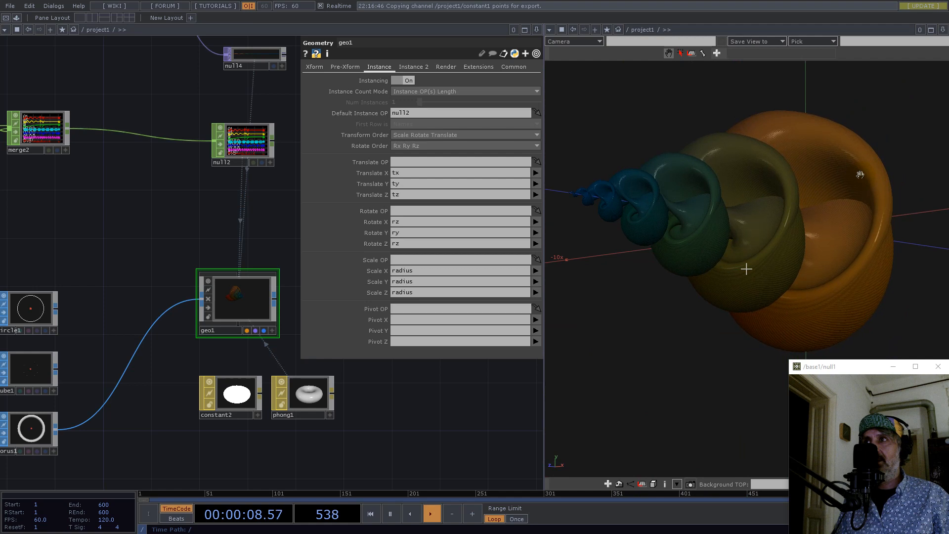
{"action": "left_click", "coordinate": [398, 232]}
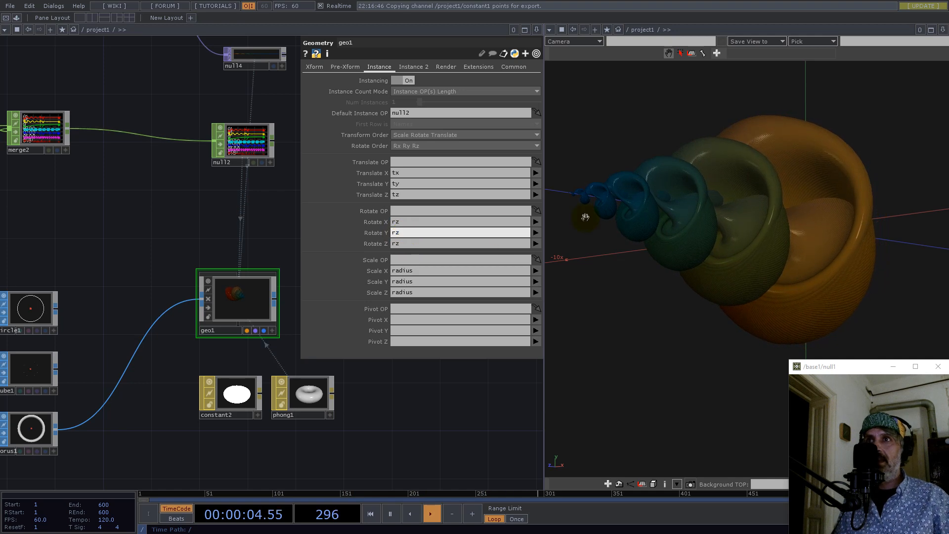
- Examine the reshaped shell's whorls and tip up close, and compare them with null2's rotation and radius channel graphs
{"action": "left_click_drag", "start_coordinate": [586, 217], "coordinate": [670, 229]}
{"action": "scroll", "coordinate": [735, 259], "scroll_direction": "up", "scroll_amount": 5}
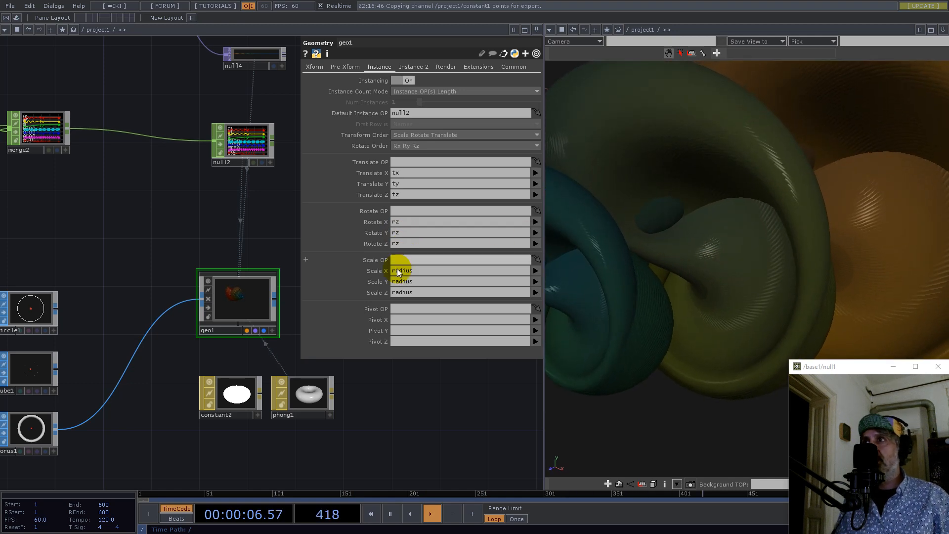
{"action": "left_click_drag", "start_coordinate": [720, 240], "coordinate": [758, 234]}
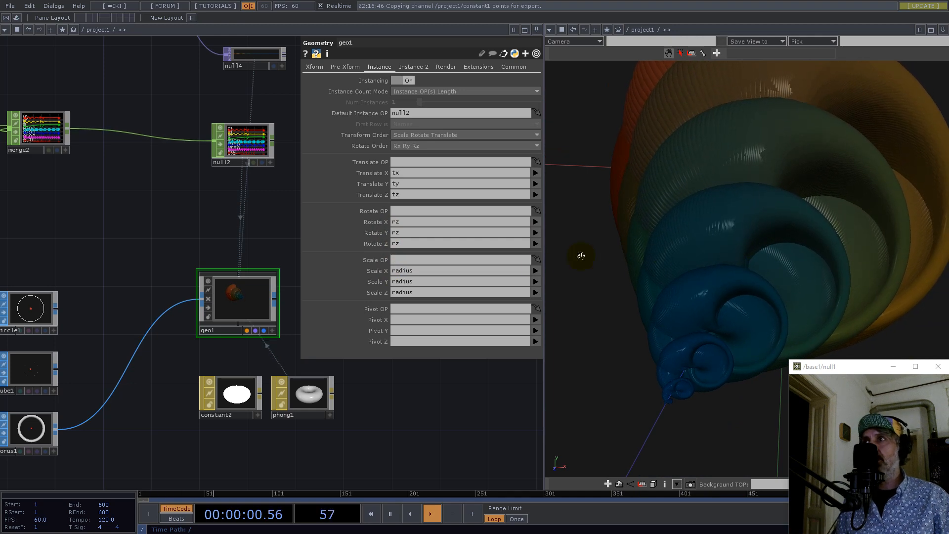
{"action": "left_click_drag", "start_coordinate": [195, 205], "coordinate": [149, 261]}
{"action": "scroll", "coordinate": [188, 210], "scroll_direction": "up", "scroll_amount": 9}
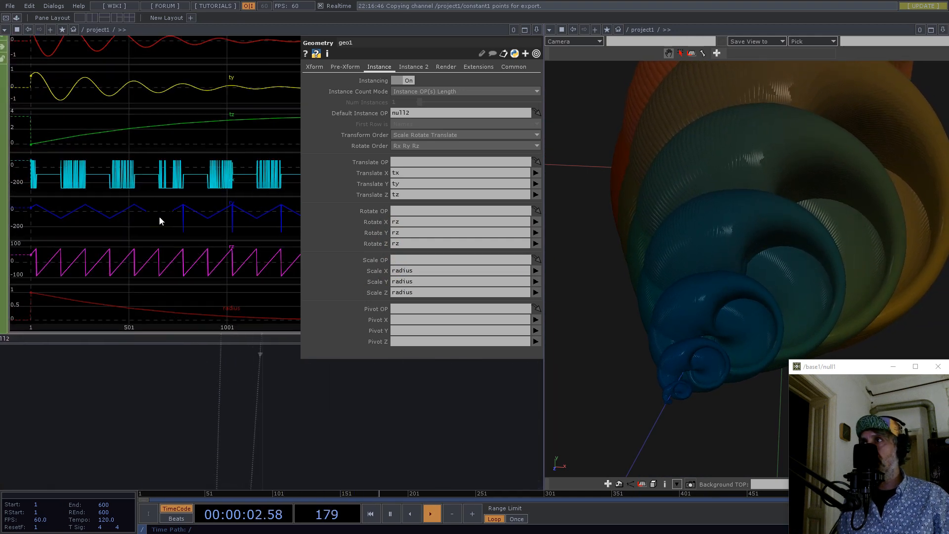
{"action": "scroll", "coordinate": [196, 220], "scroll_direction": "down", "scroll_amount": 12}
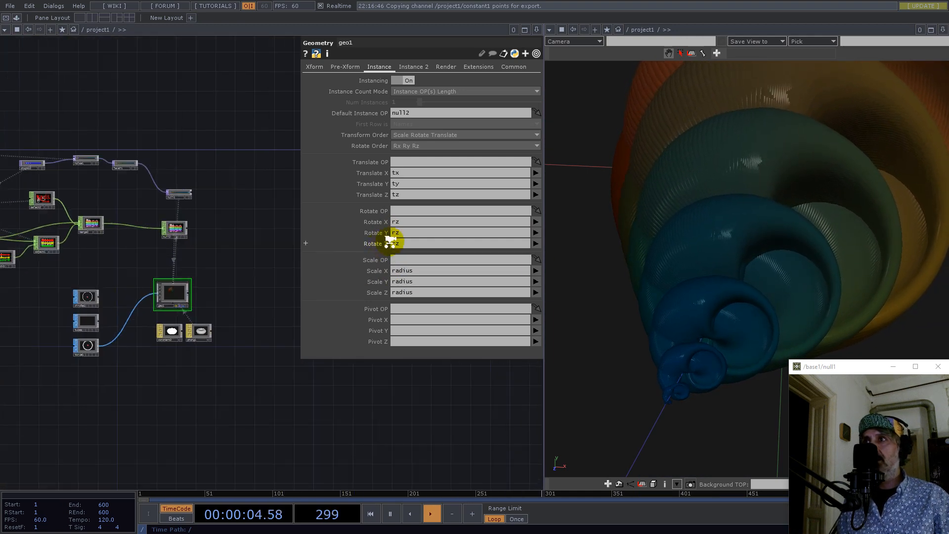
- Inspect the whole shell from the side and along its spiral axis from the tip
{"action": "scroll", "coordinate": [387, 244], "scroll_direction": "up", "scroll_amount": 3}
{"action": "left_click_drag", "start_coordinate": [778, 247], "coordinate": [835, 218]}
{"action": "scroll", "coordinate": [732, 259], "scroll_direction": "down", "scroll_amount": 5}
{"action": "mouse_move", "coordinate": [748, 263]}
{"action": "left_mouse_down"}
{"action": "mouse_move", "coordinate": [773, 176]}
{"action": "mouse_move", "coordinate": [759, 169]}
{"action": "mouse_move", "coordinate": [669, 272]}
{"action": "mouse_move", "coordinate": [663, 301]}
{"action": "mouse_move", "coordinate": [637, 330]}
{"action": "mouse_move", "coordinate": [514, 356]}
{"action": "mouse_move", "coordinate": [435, 309]}
{"action": "mouse_move", "coordinate": [603, 209]}
{"action": "mouse_move", "coordinate": [762, 253]}
{"action": "left_mouse_up"}
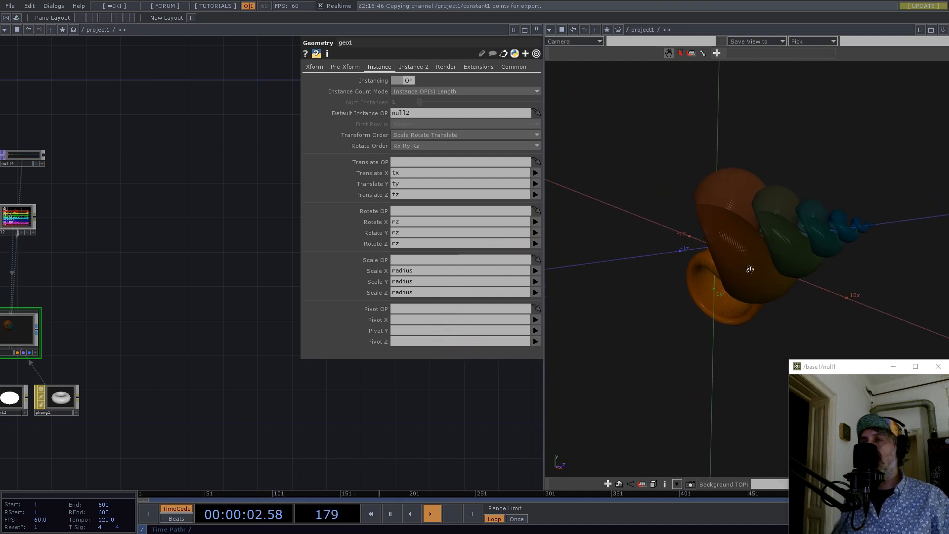
{"action": "left_click_drag", "start_coordinate": [747, 269], "coordinate": [712, 302]}
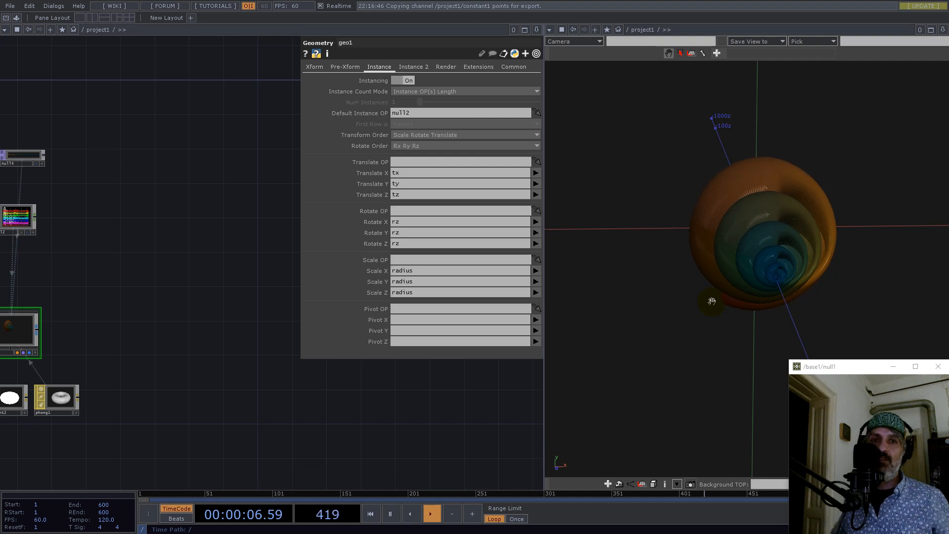